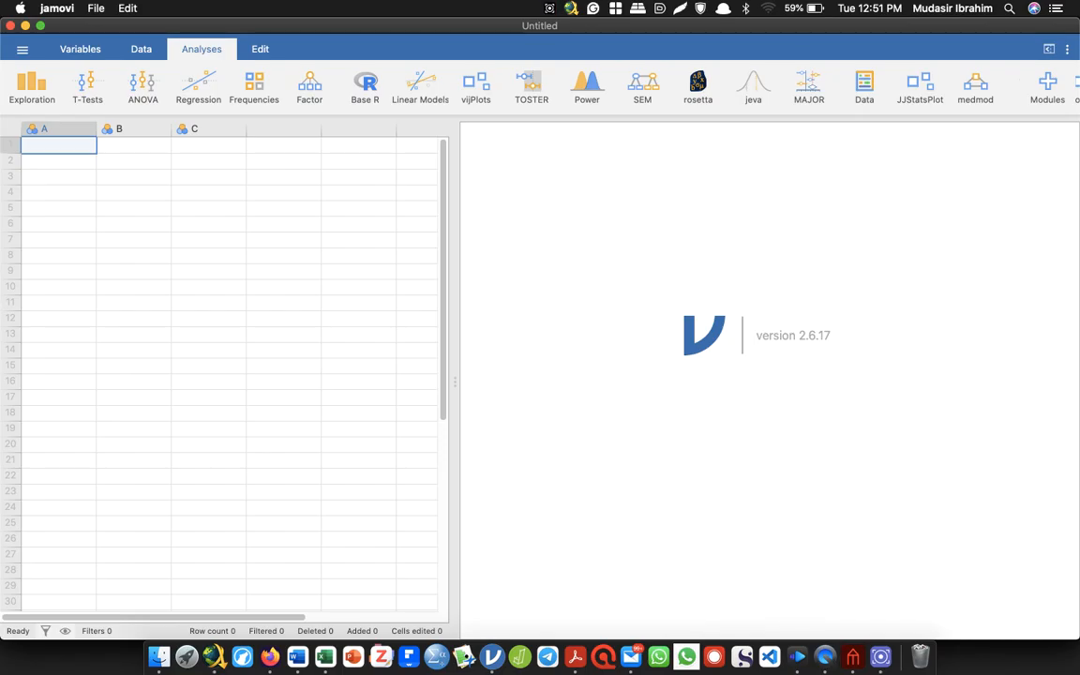
Step: Open Example data.xlsx from the SEM YOUTUBE TUTORIAL folder on the Desktop and widen the data view
click(17, 49)
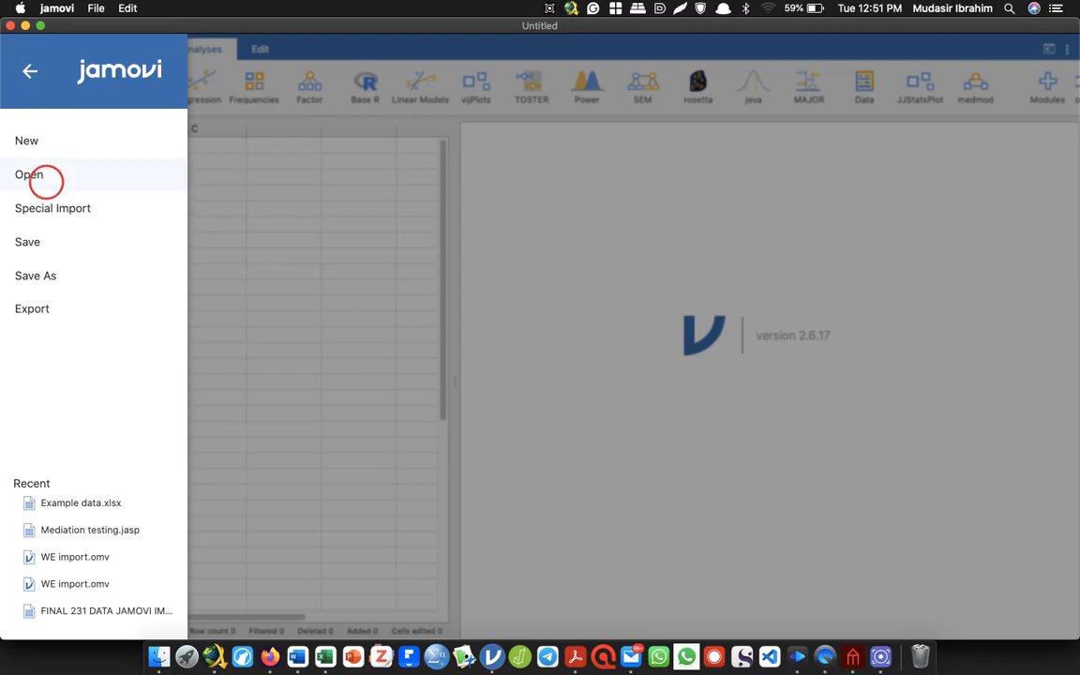
click(38, 177)
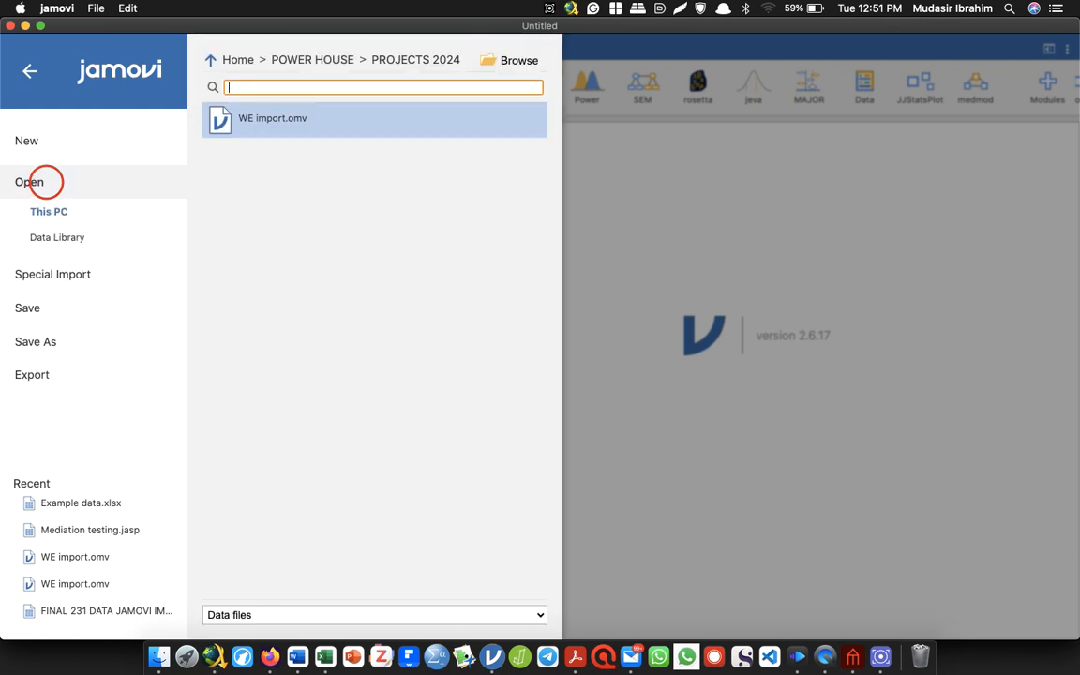
click(516, 59)
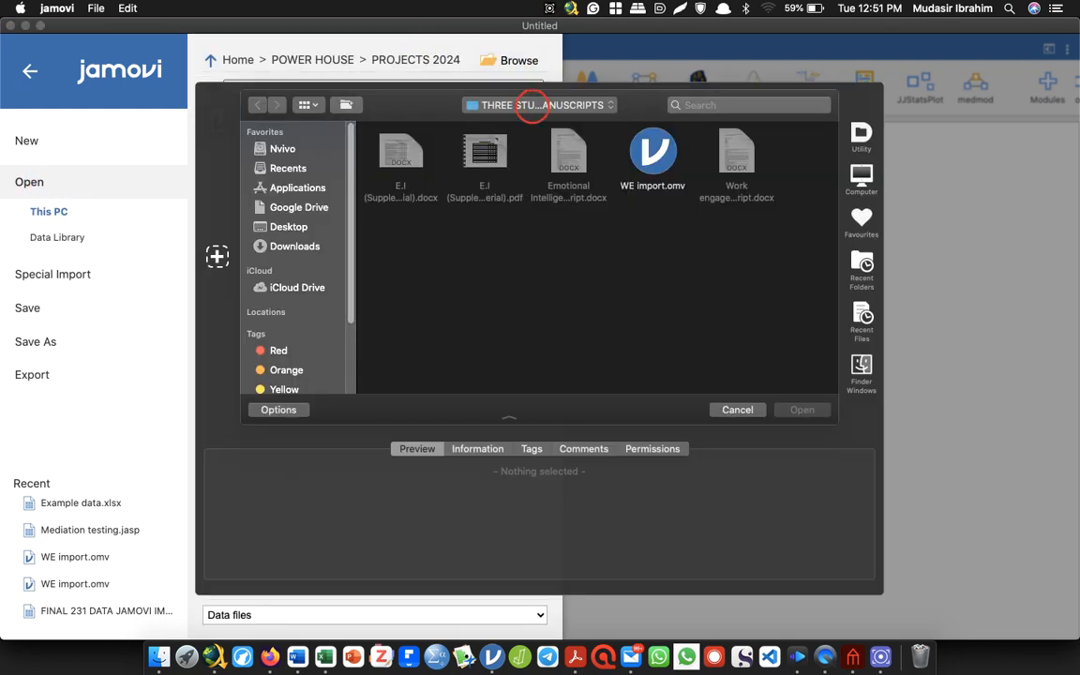
click(287, 231)
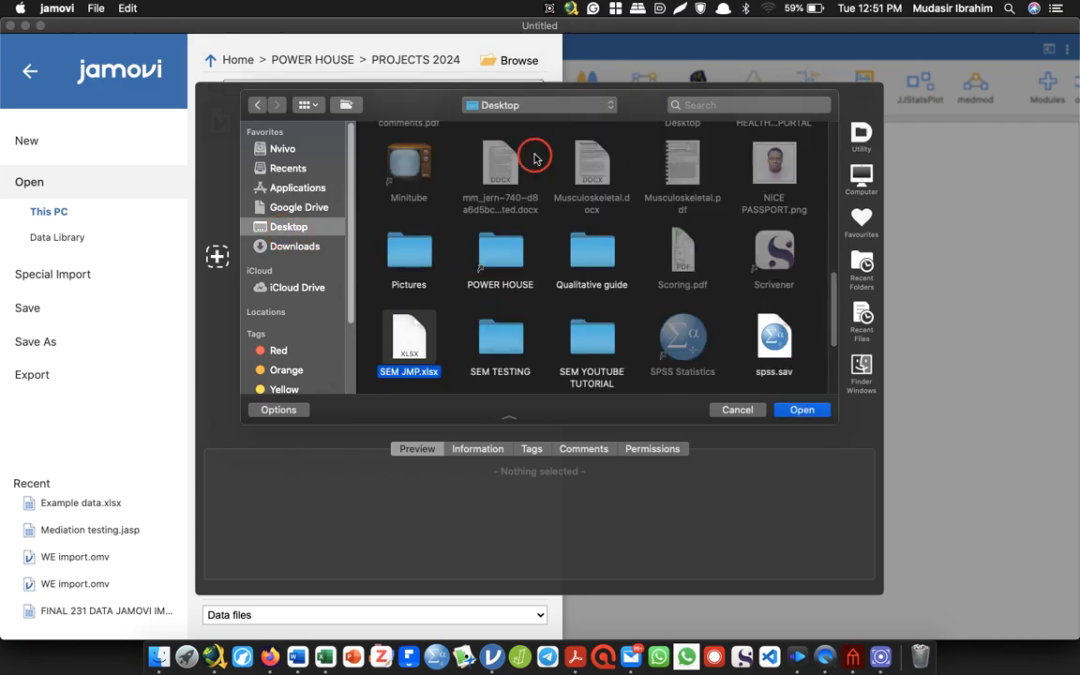
double_click(586, 340)
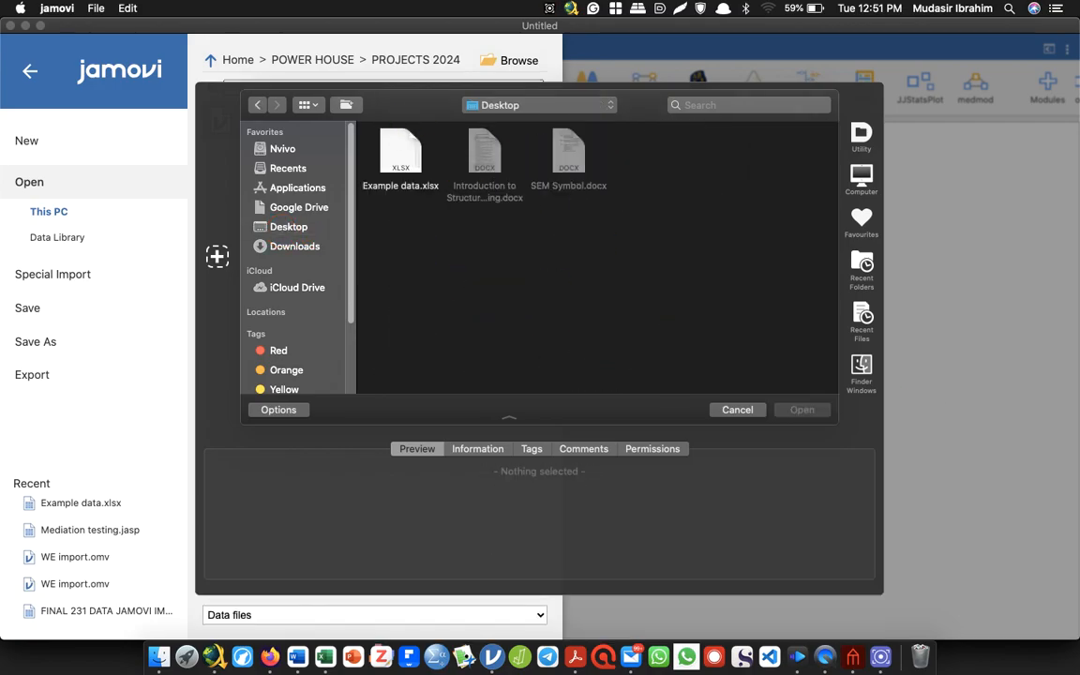
click(384, 124)
double_click(393, 136)
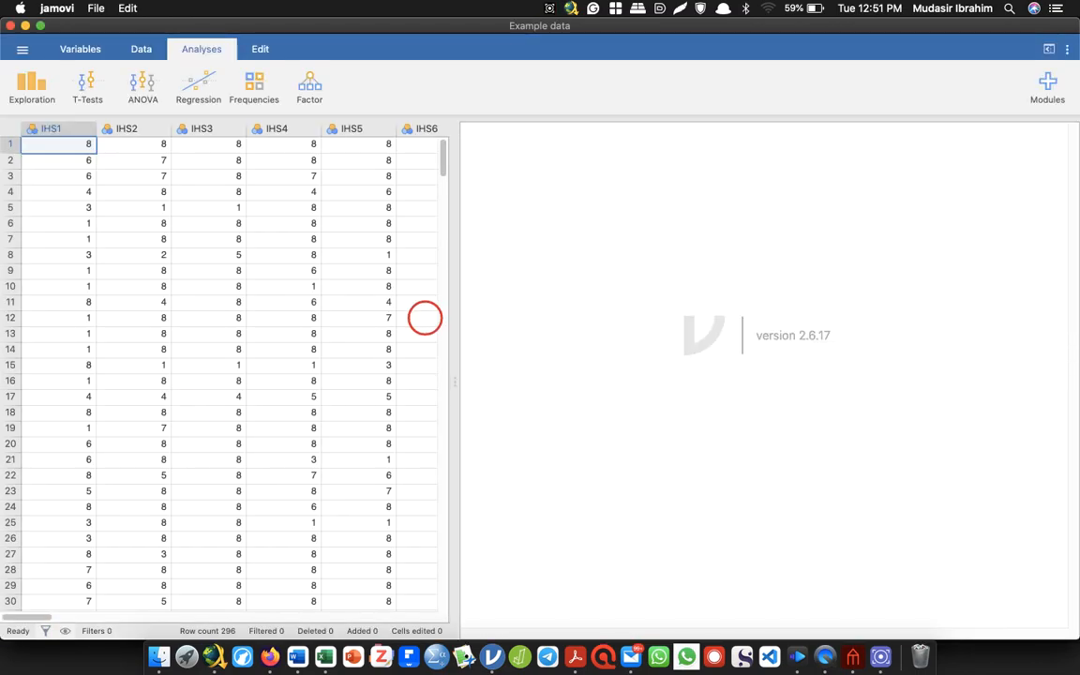
drag(453, 329, 778, 340)
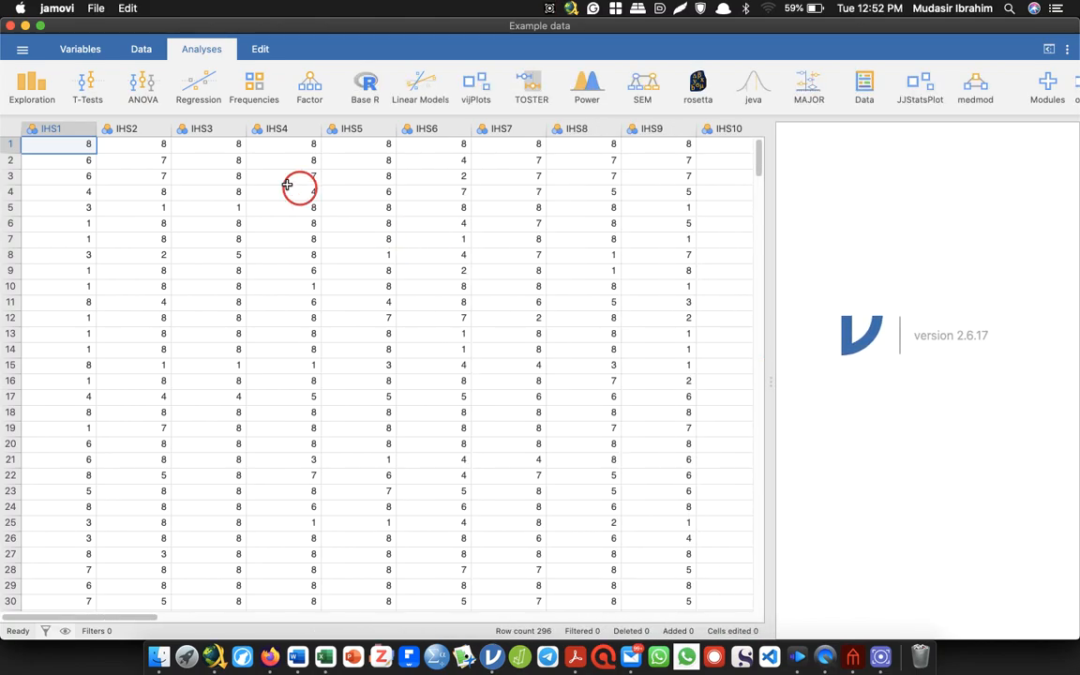
Step: Set the measure type of all variables from IHS1 through AHS9 to Continuous and check their columns
click(119, 126)
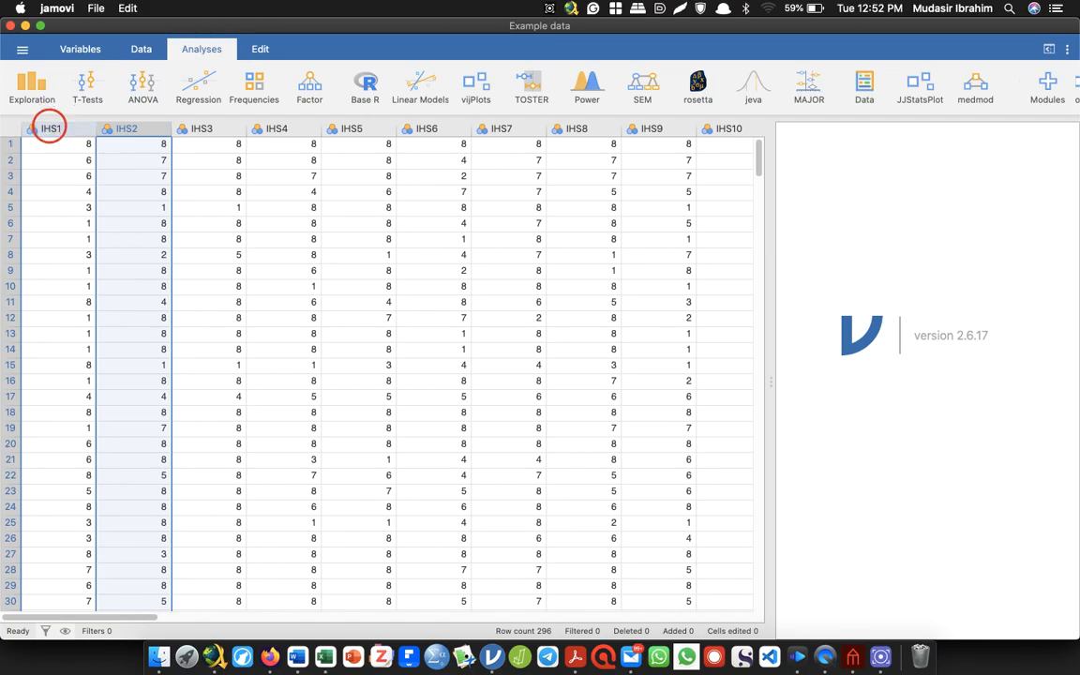
click(50, 129)
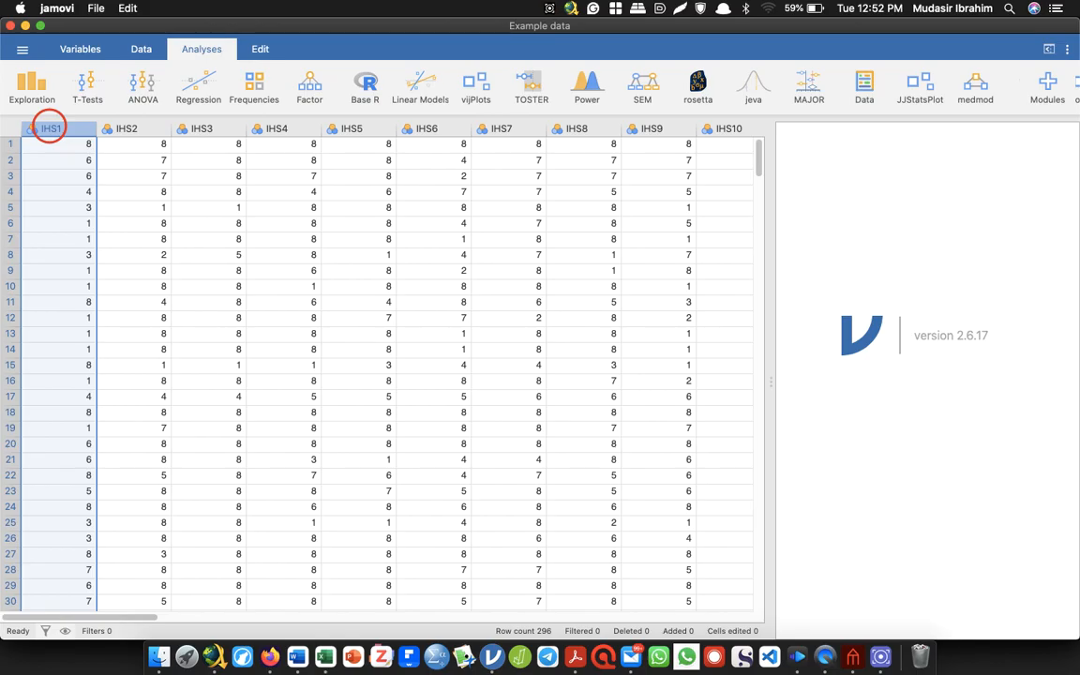
double_click(49, 128)
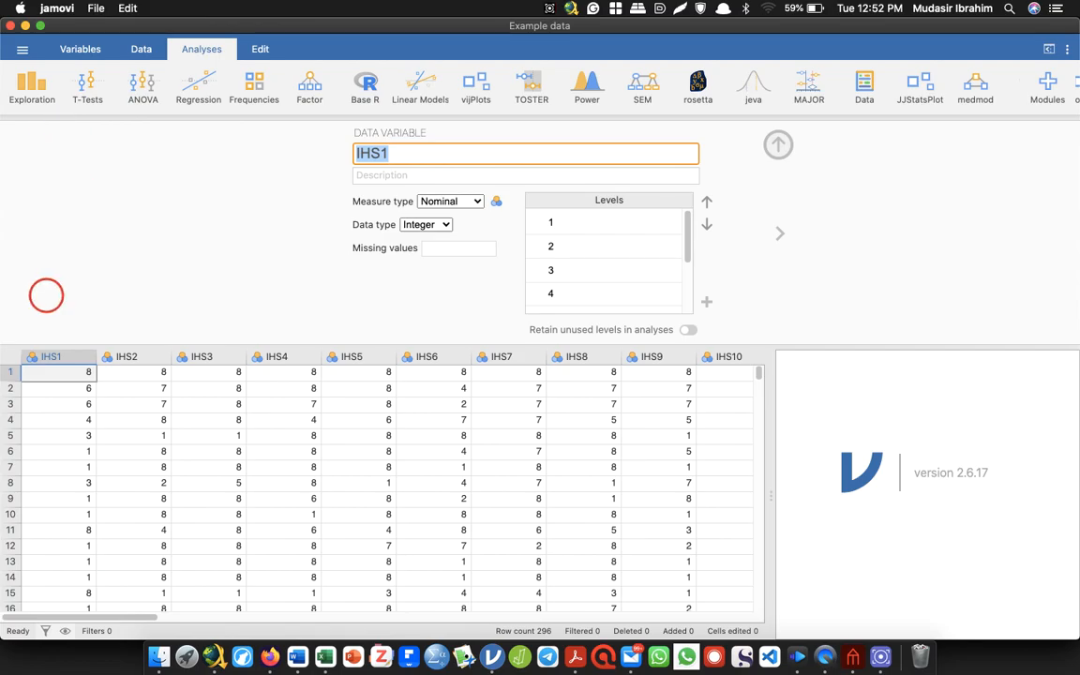
click(60, 357)
drag(60, 357, 476, 200)
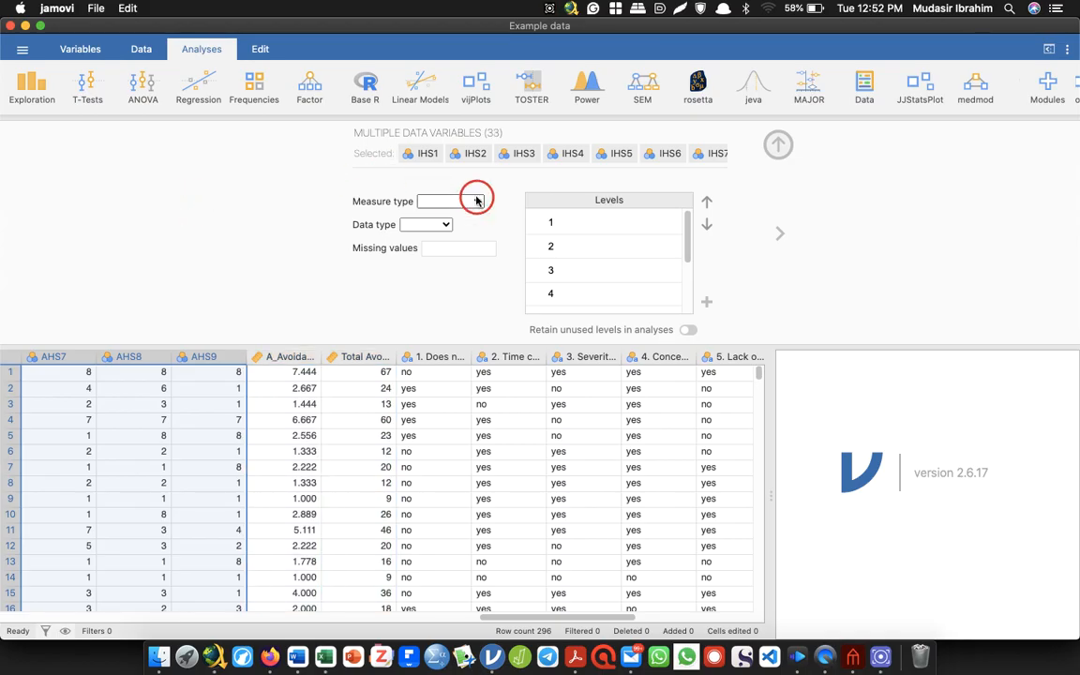
click(476, 200)
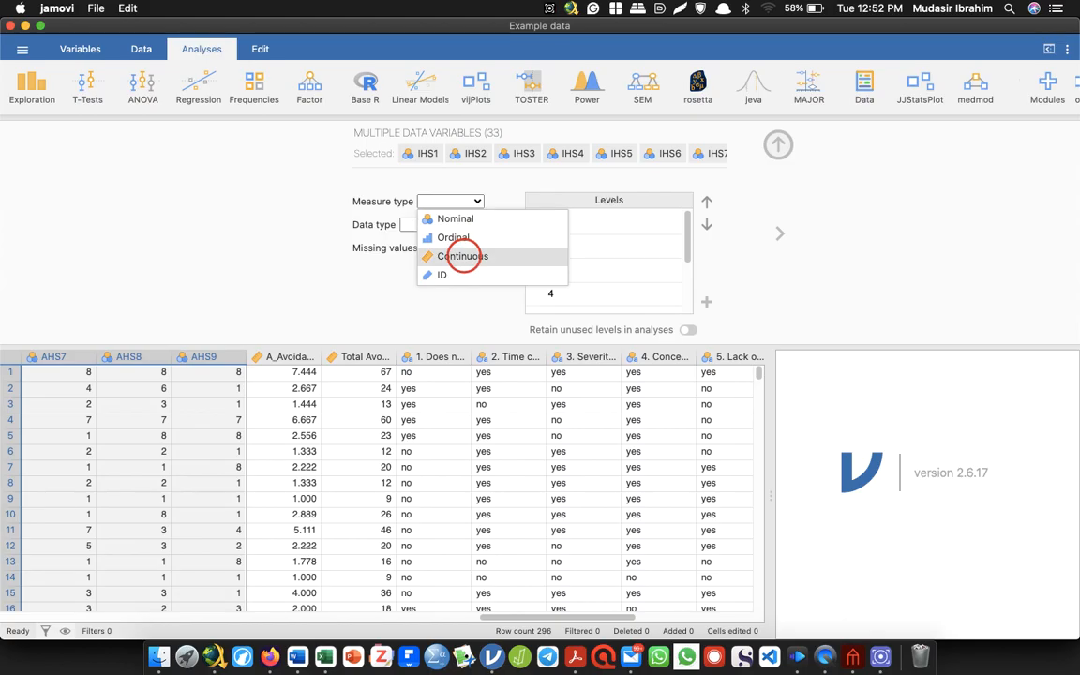
click(462, 256)
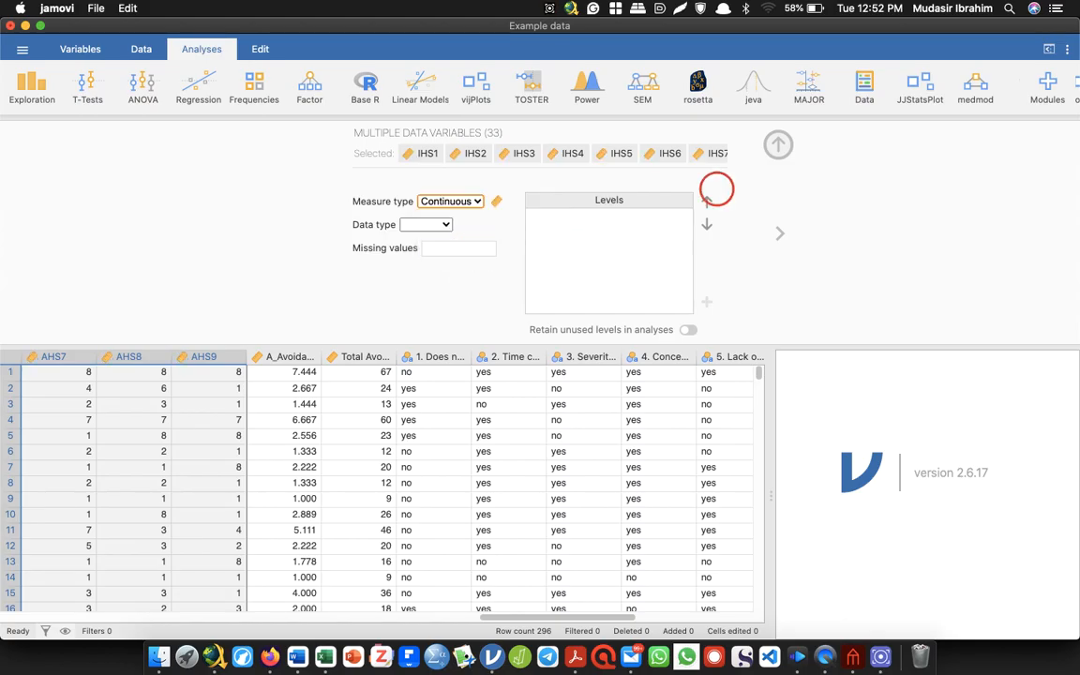
click(777, 143)
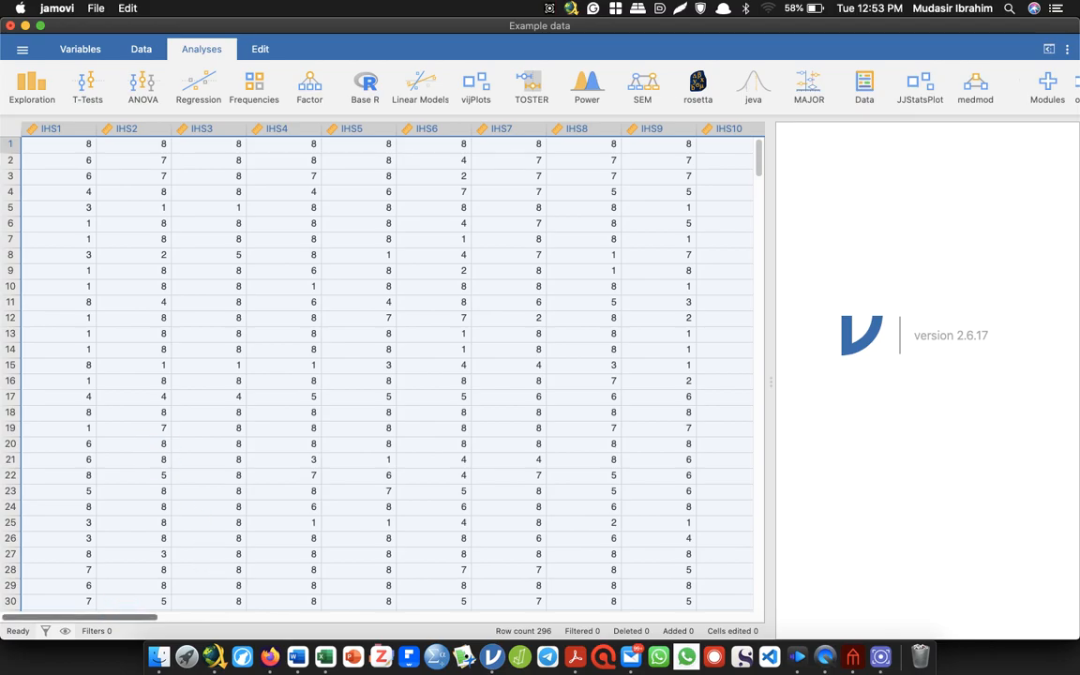
scroll(382, 370, right, 15)
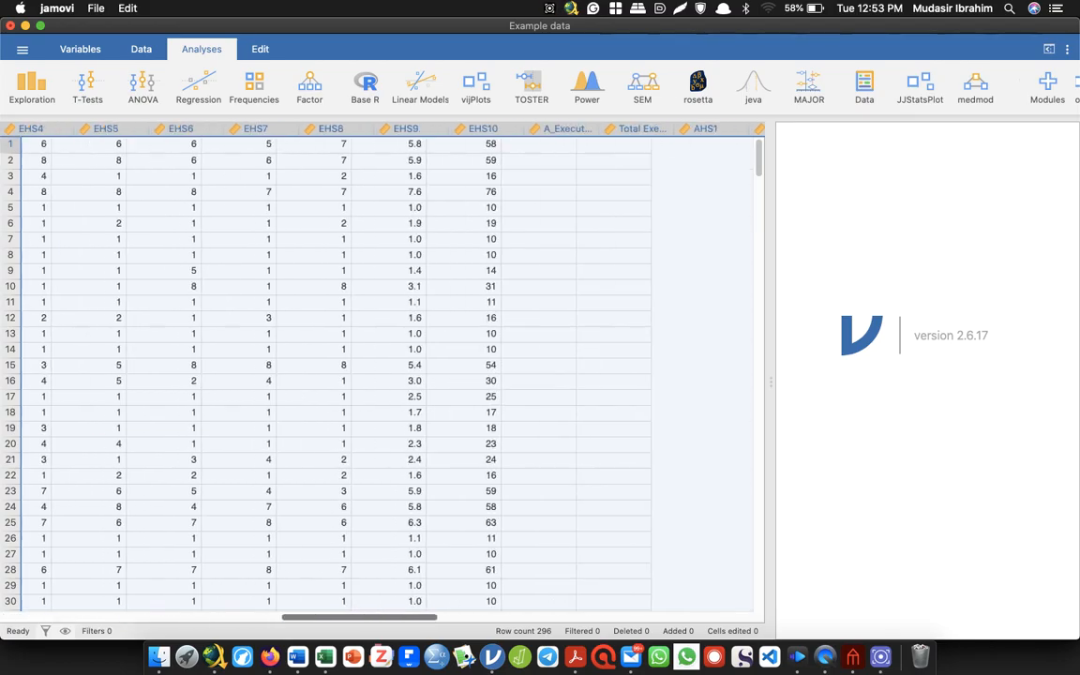
scroll(382, 370, right, 10)
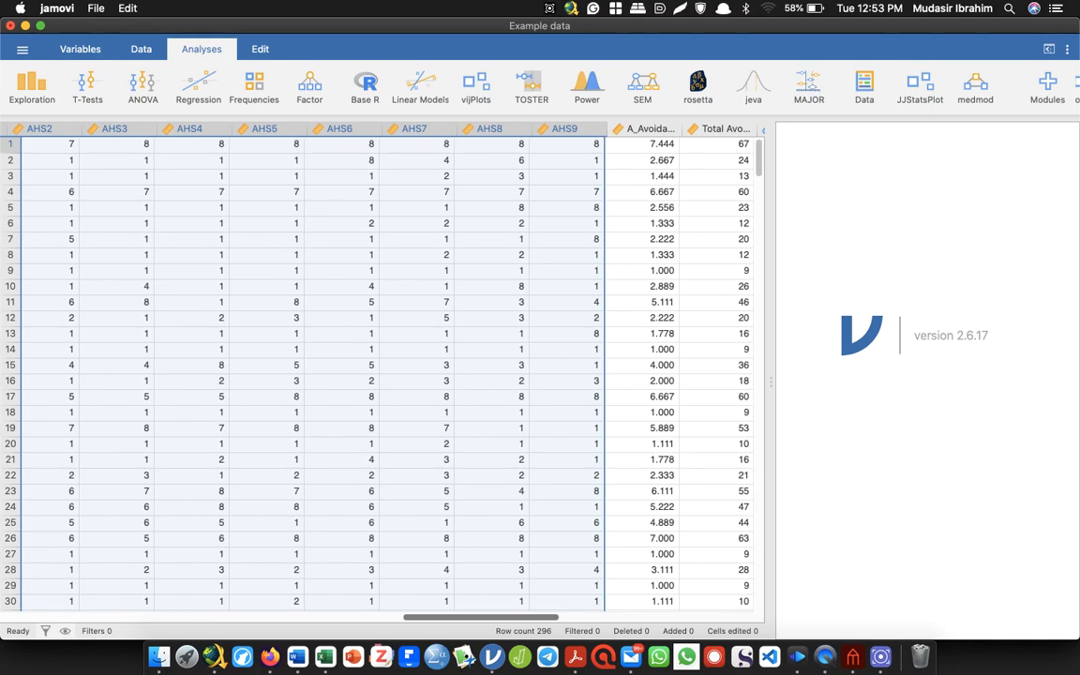
scroll(25, 469, left, 20)
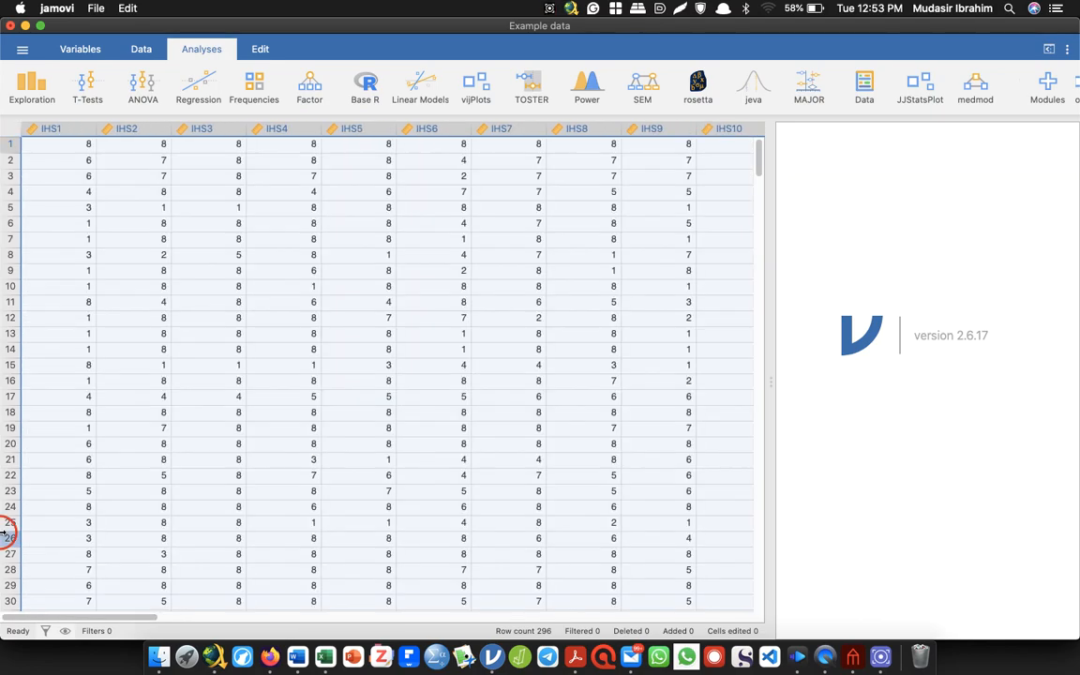
Step: Save the dataset as Example data.omv in the SEM YOUTUBE TUTORIAL folder on the Desktop
click(95, 7)
mouse_move(57, 7)
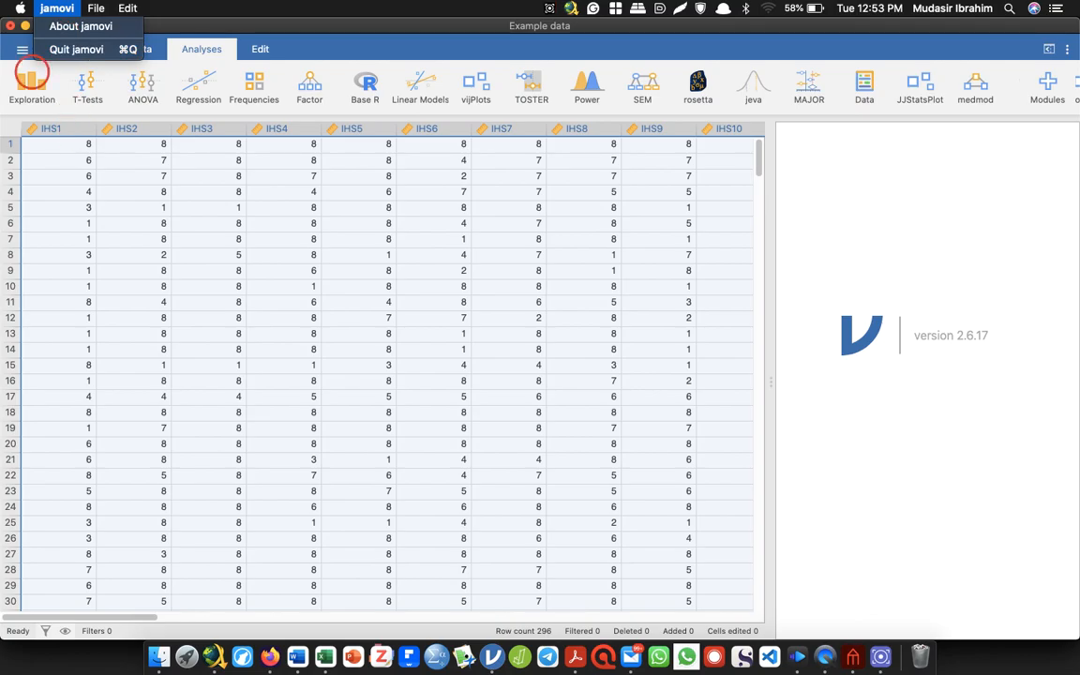
click(19, 50)
click(20, 49)
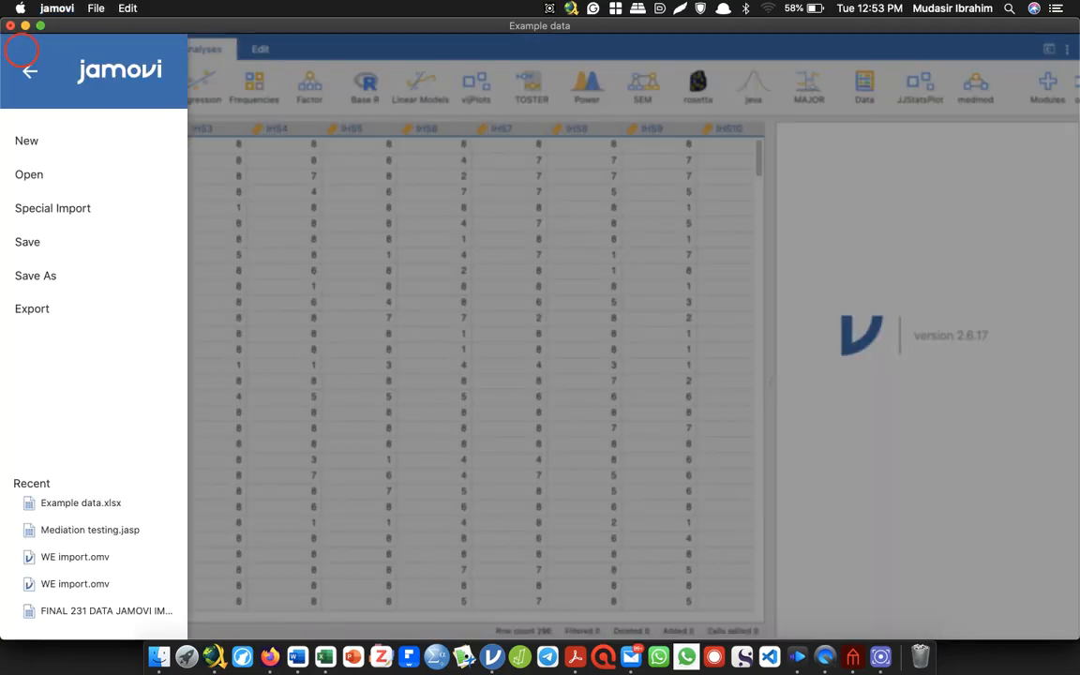
click(56, 274)
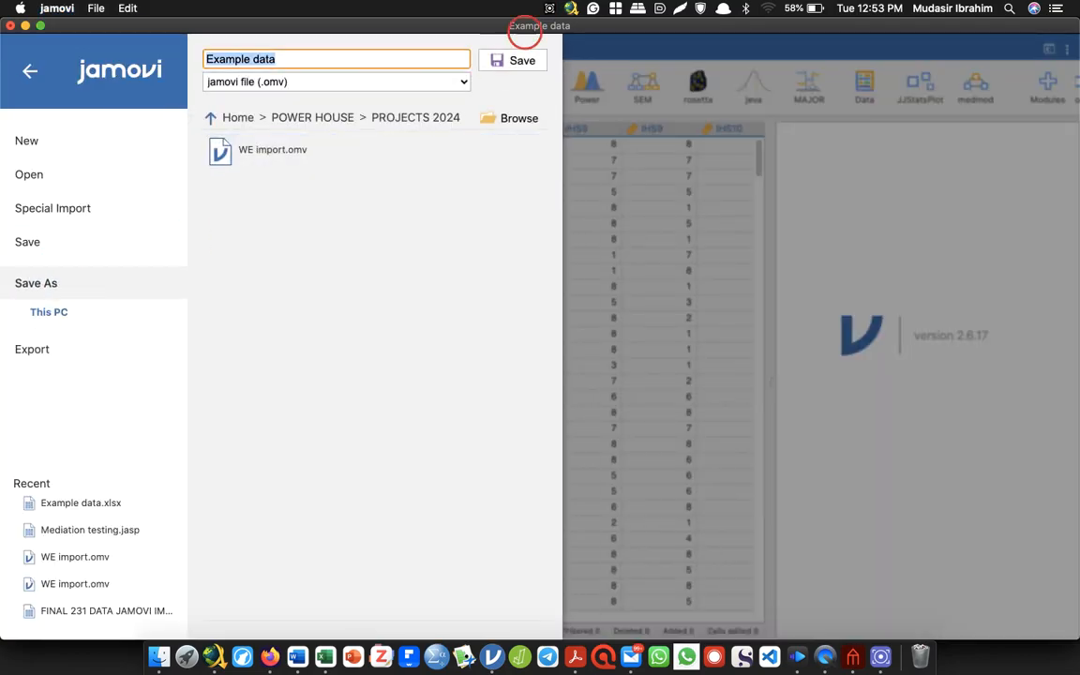
click(495, 122)
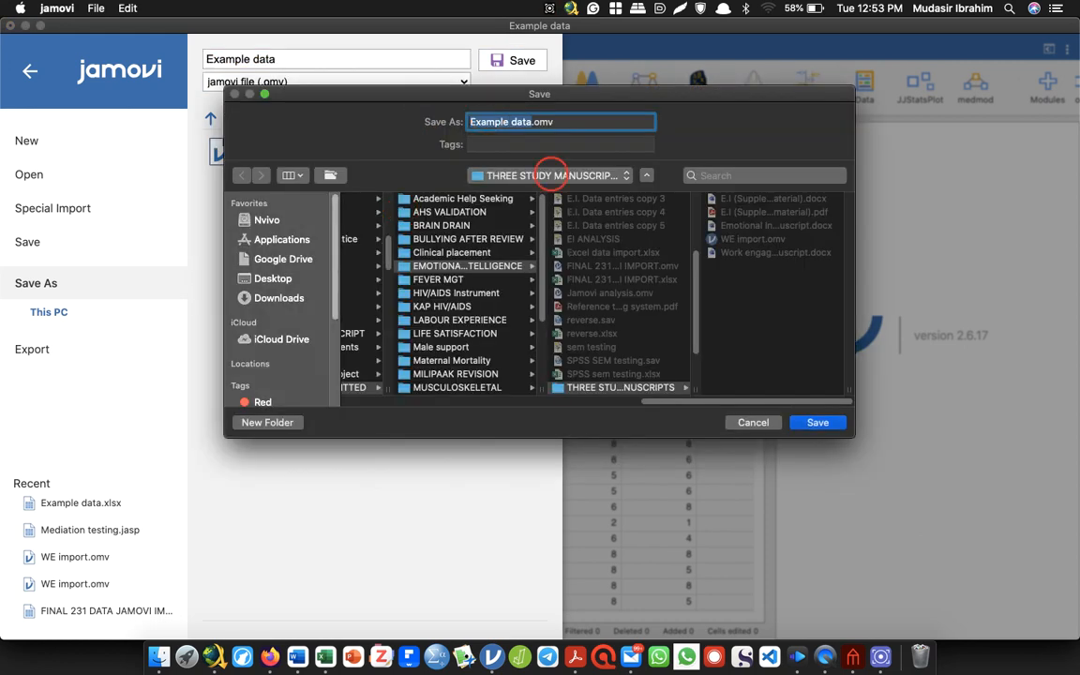
click(272, 278)
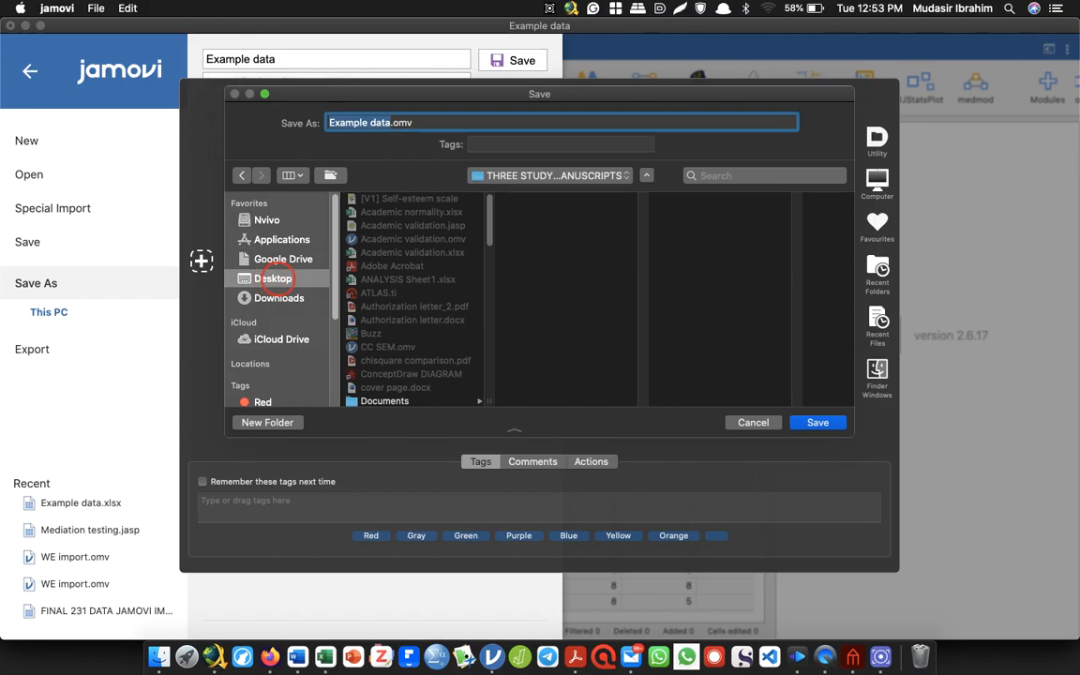
scroll(441, 206, down, 10)
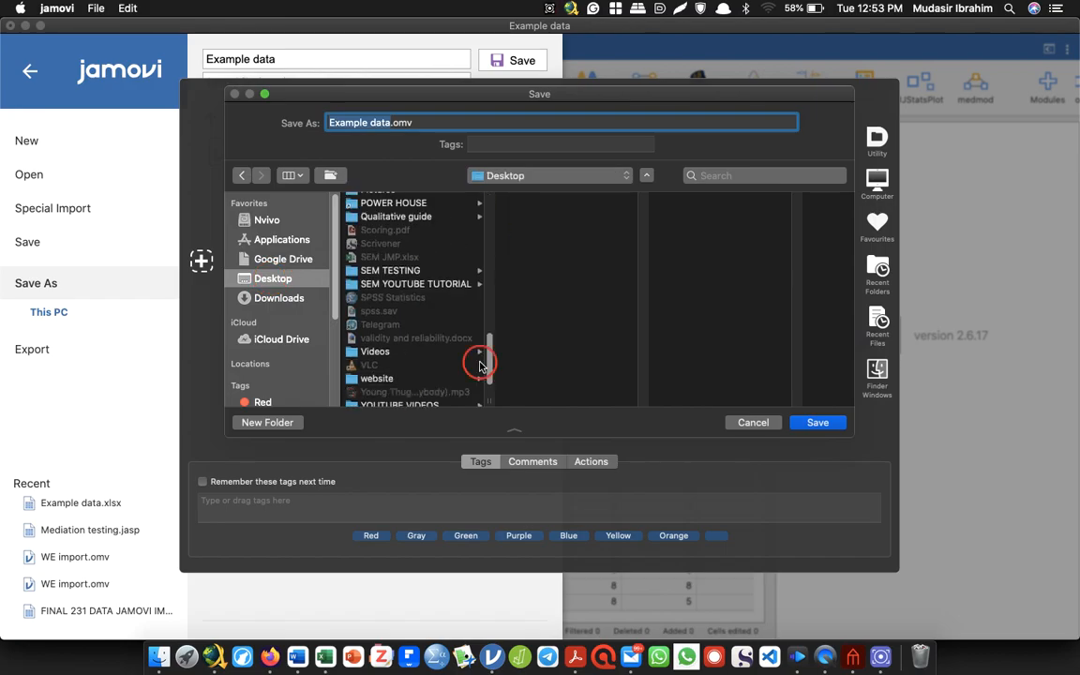
click(413, 283)
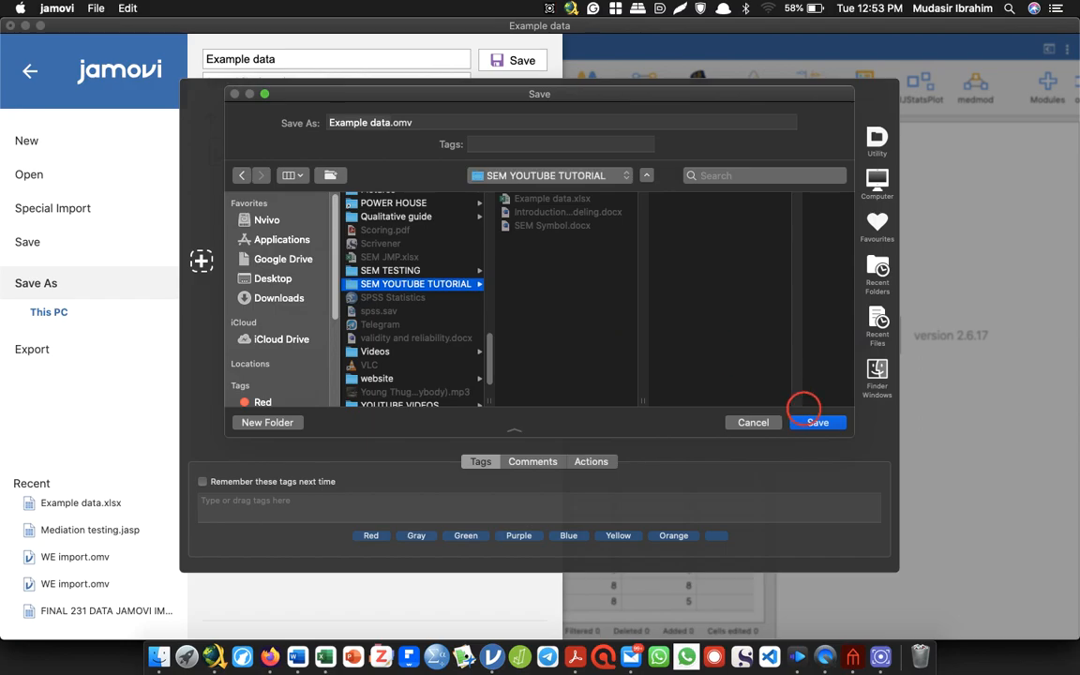
click(817, 422)
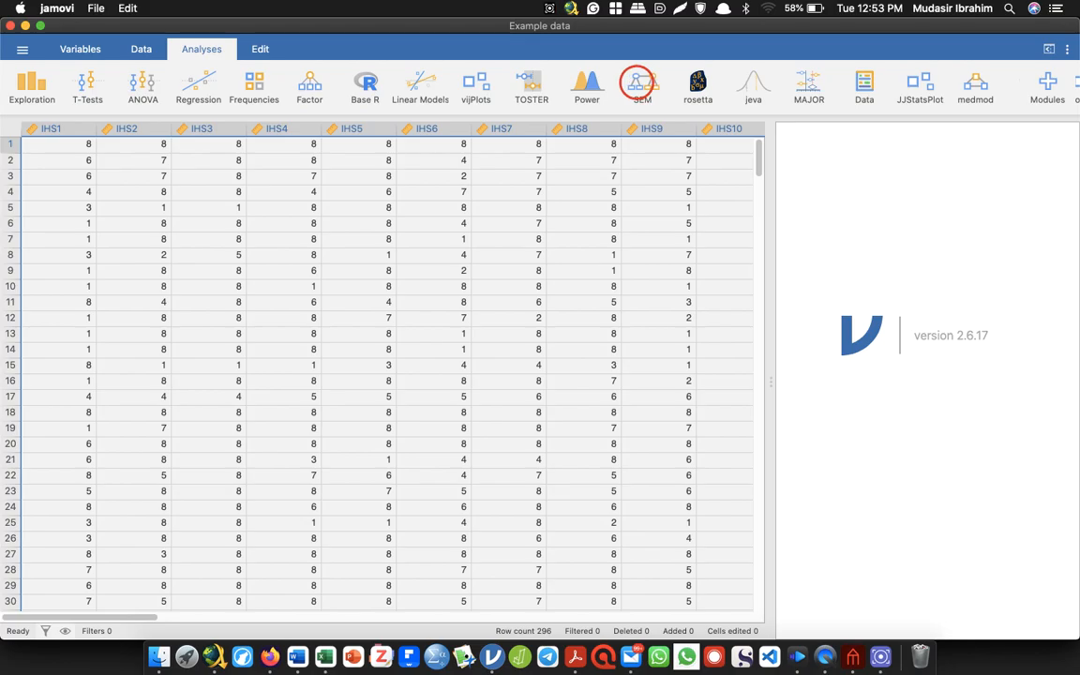
Step: Look up the available modules in the jamovi library, then close it
click(643, 84)
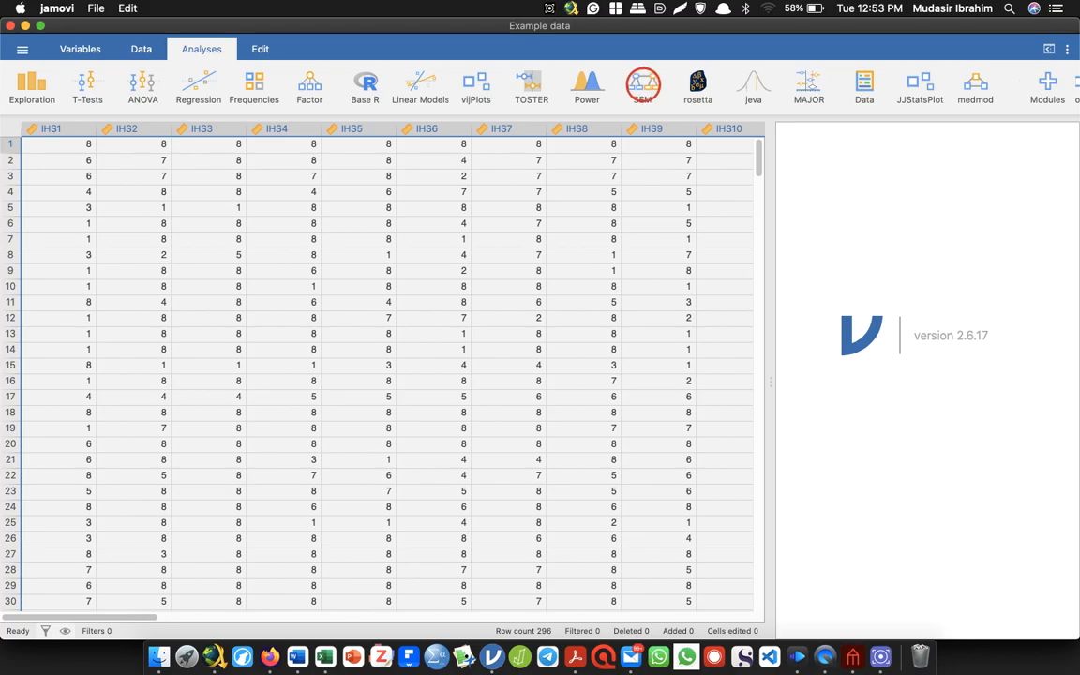
click(1047, 84)
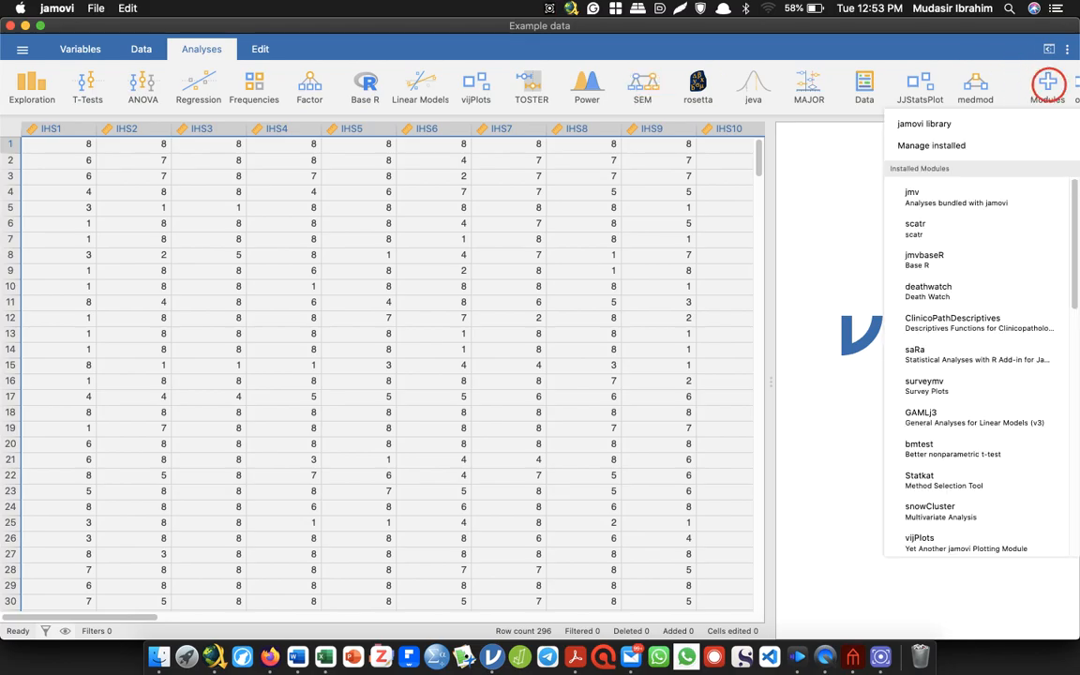
click(1011, 127)
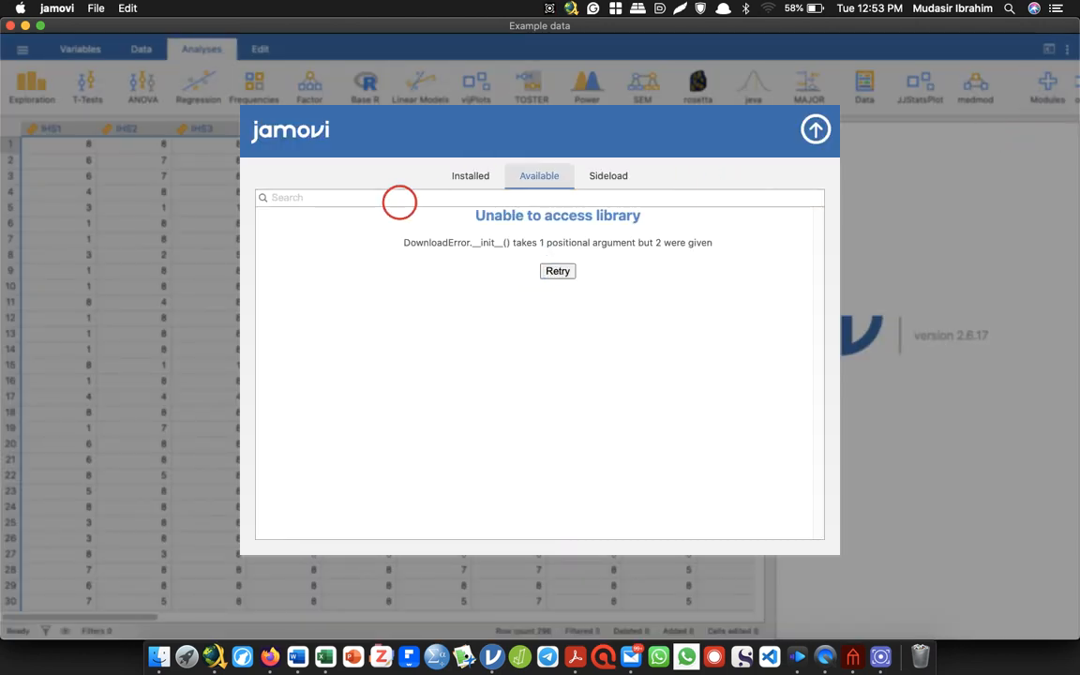
click(462, 197)
click(813, 130)
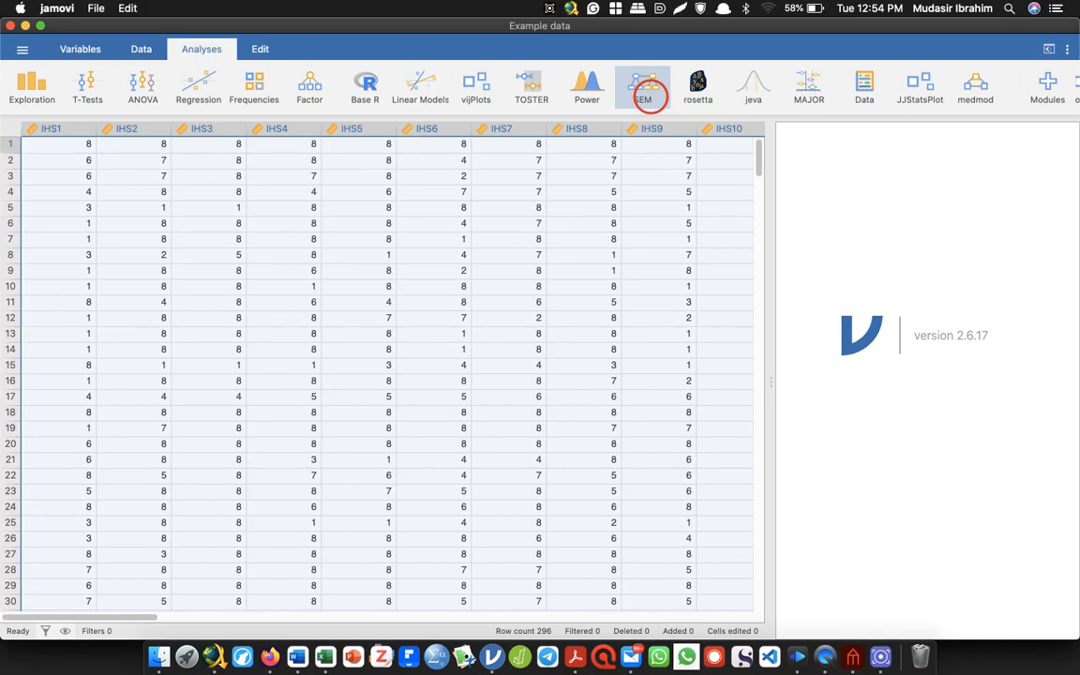
Step: Start a SEM (syntax) analysis and narrow the data view to give the results more room
click(646, 93)
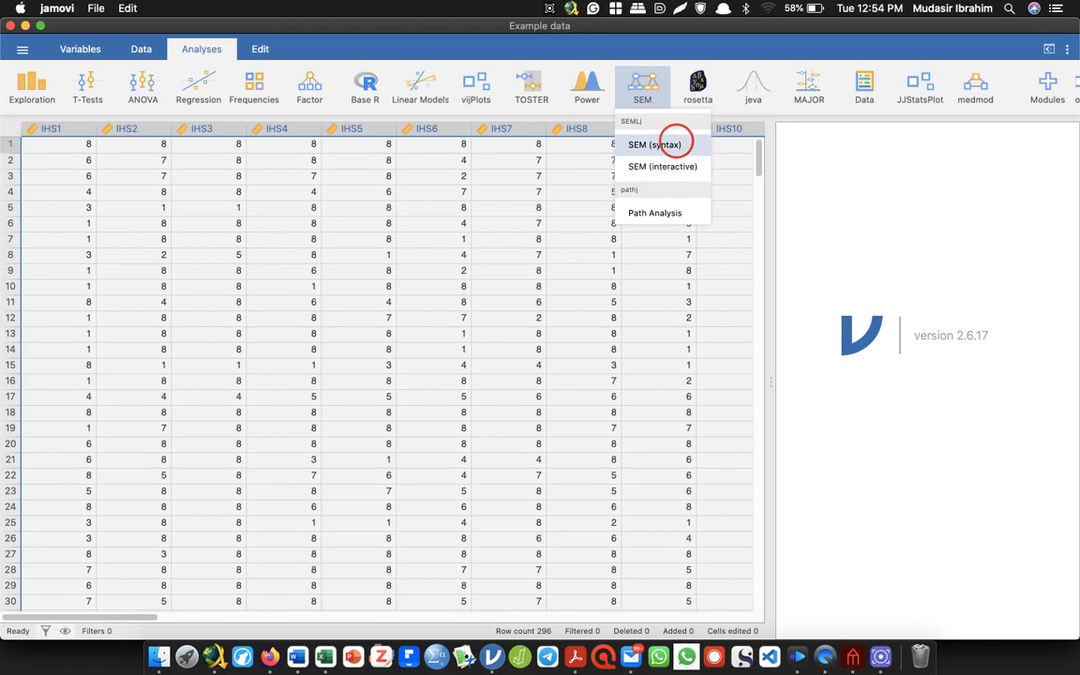
click(668, 144)
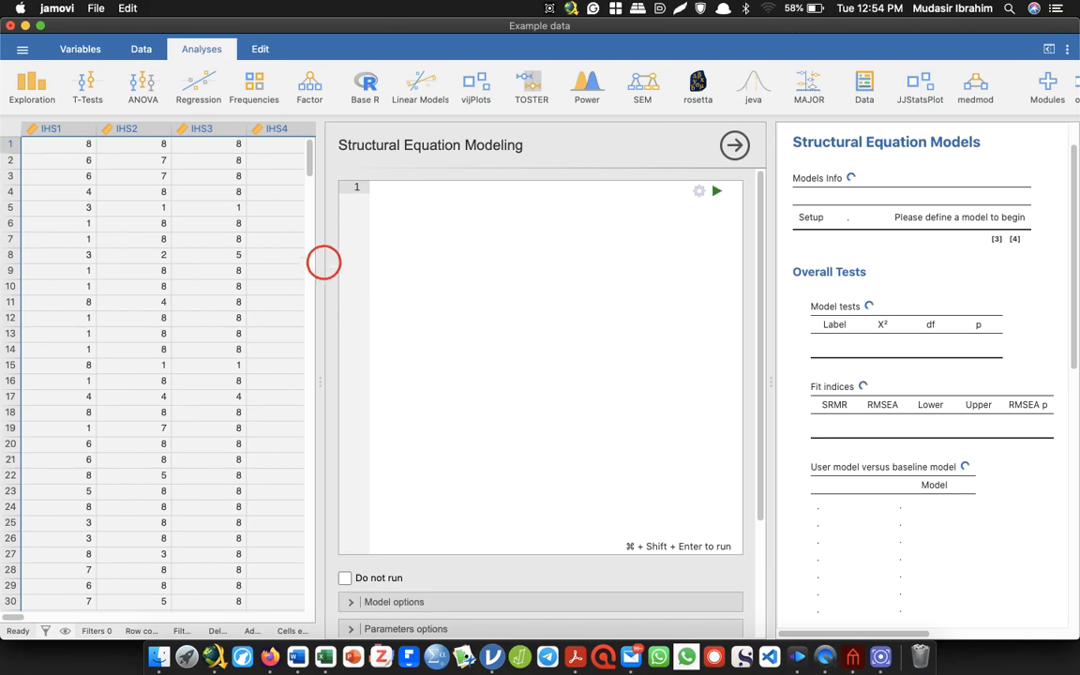
click(318, 264)
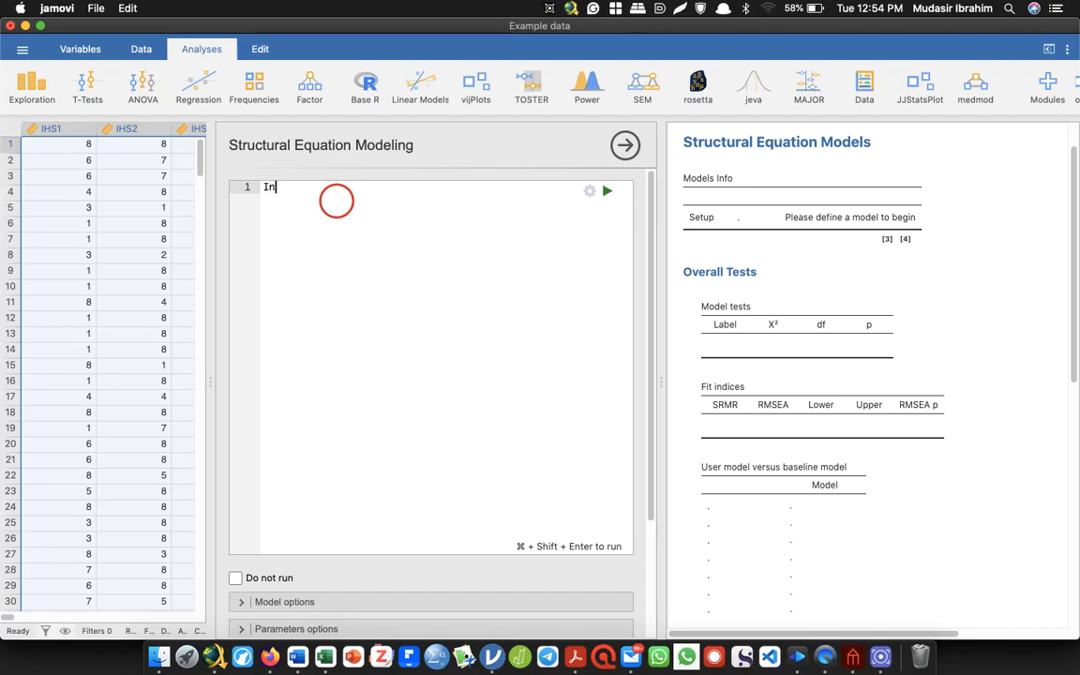
Step: Define the latent variable Instrumental with =~ as the sum of items IHS1 through IHS10 in the model syntax, and run the model
text(Instrumental)
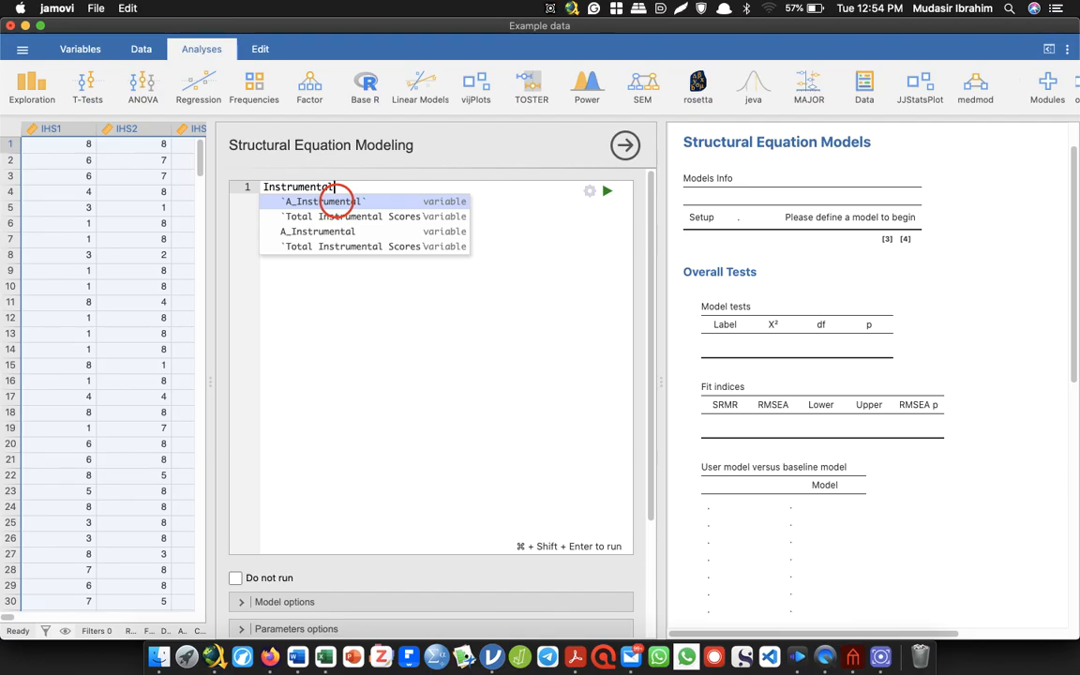
text(=~)
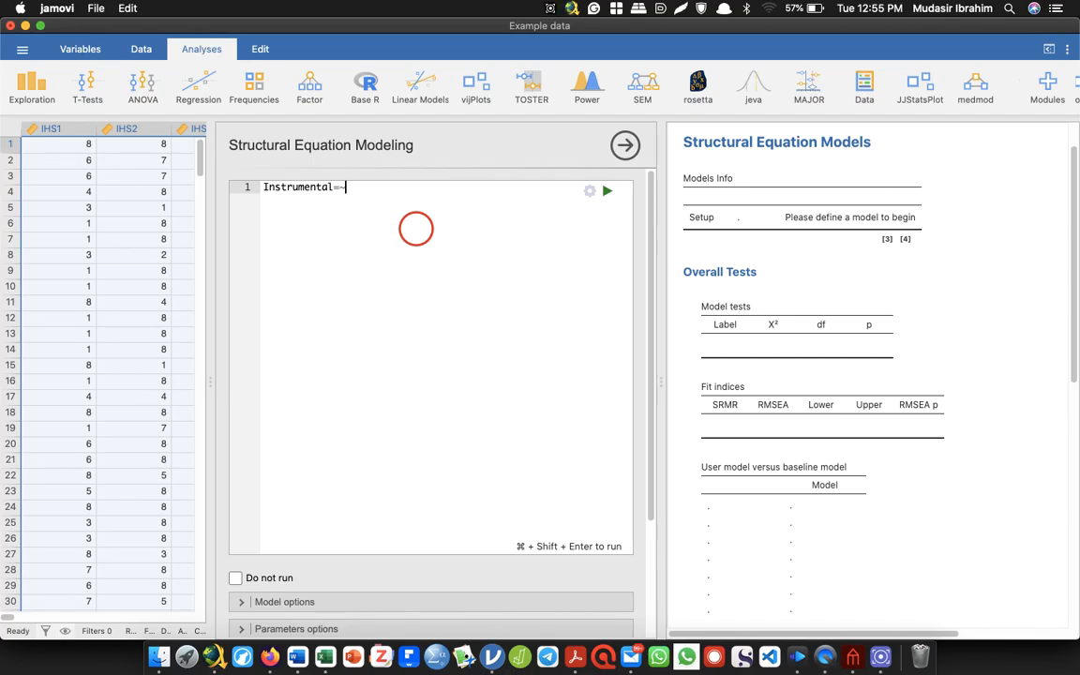
text(IHS)
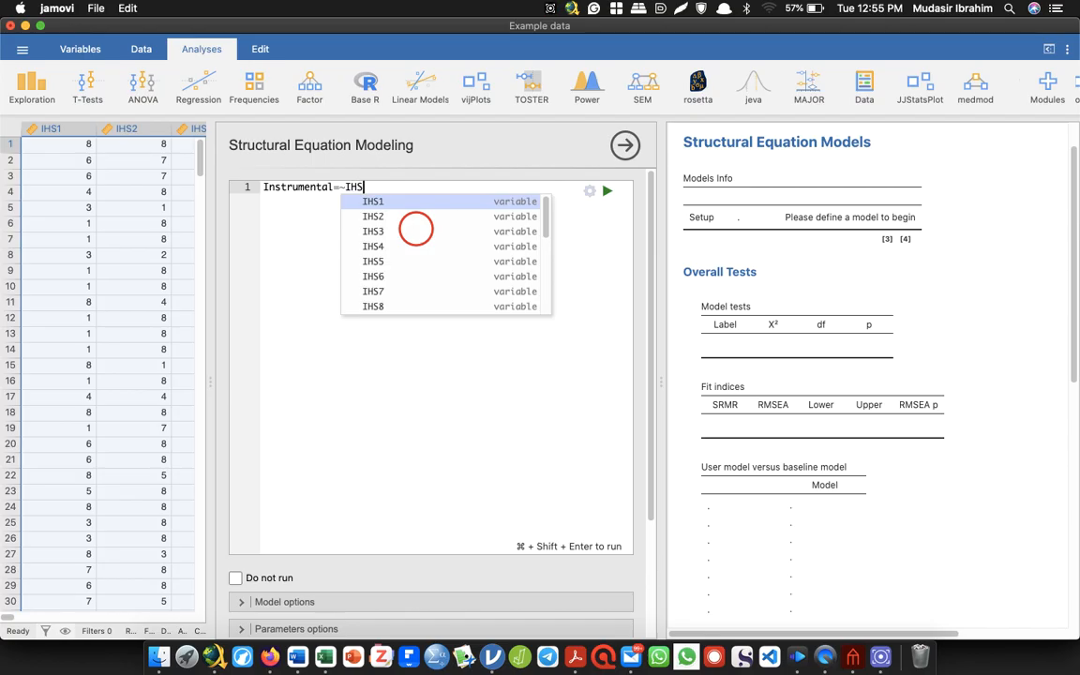
text(1)
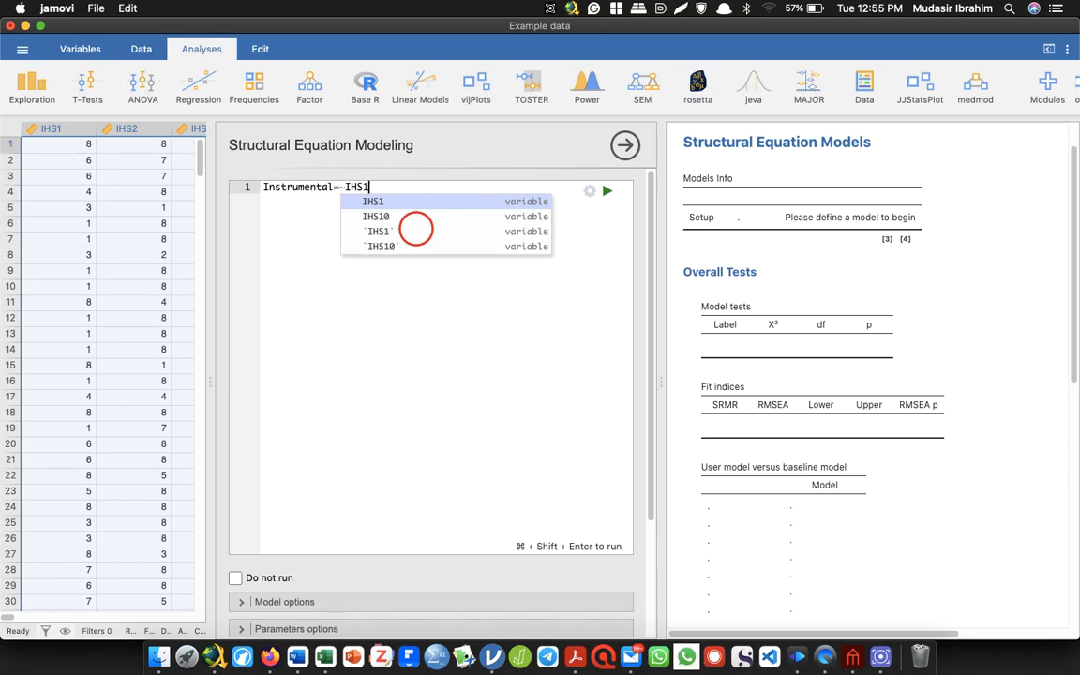
text(+IHS2)
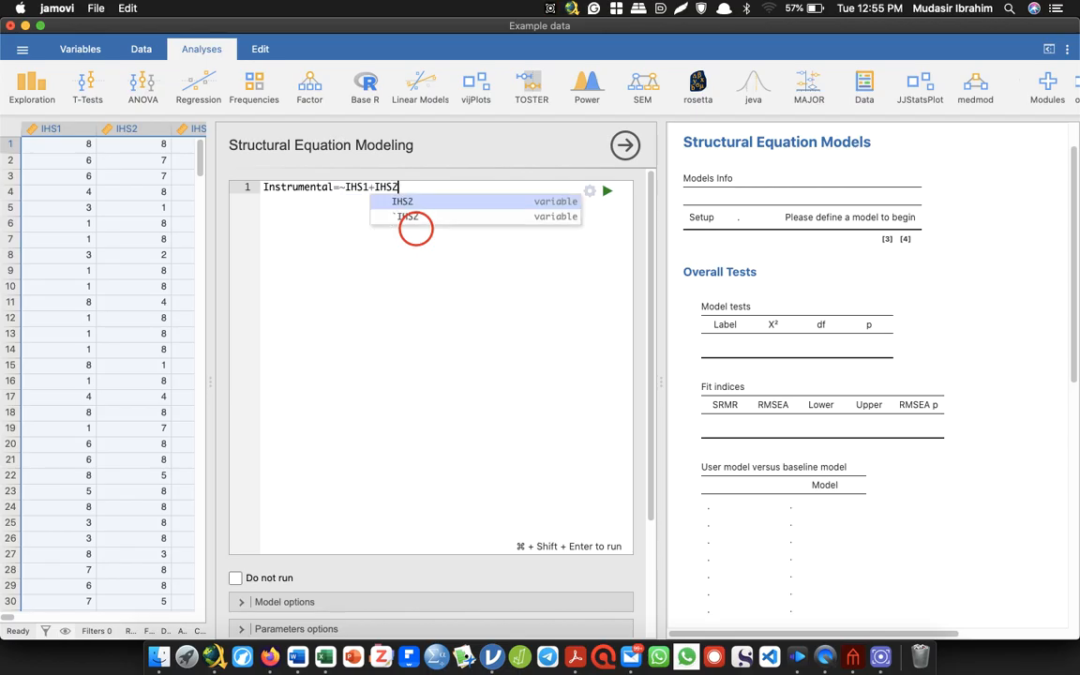
text(+IHS3)
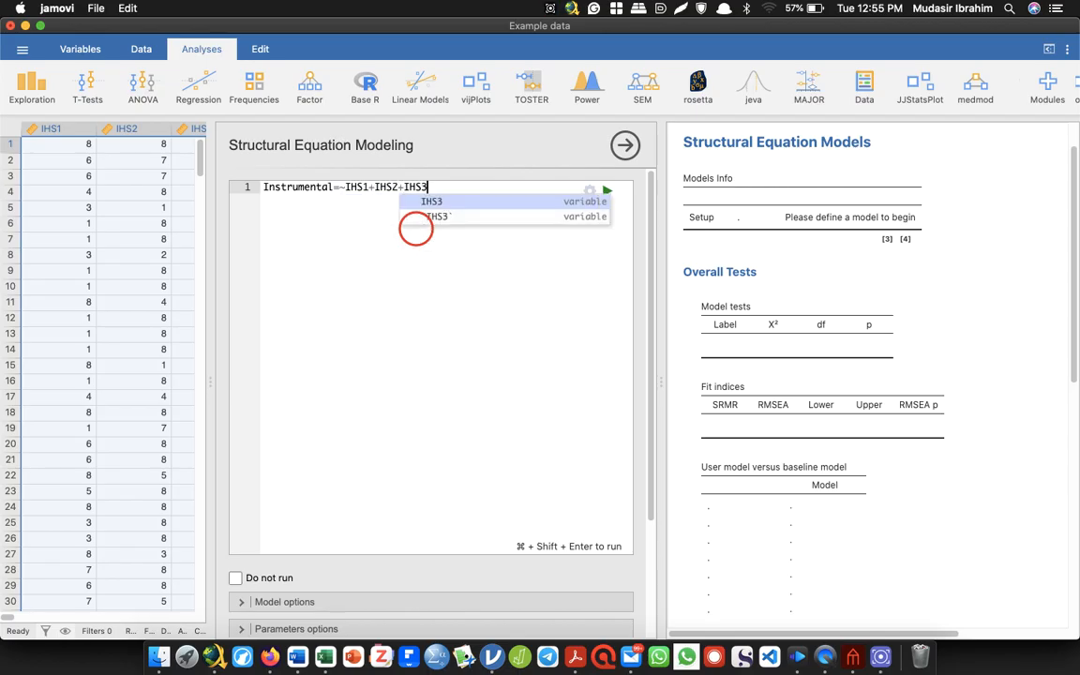
text(+IHS)
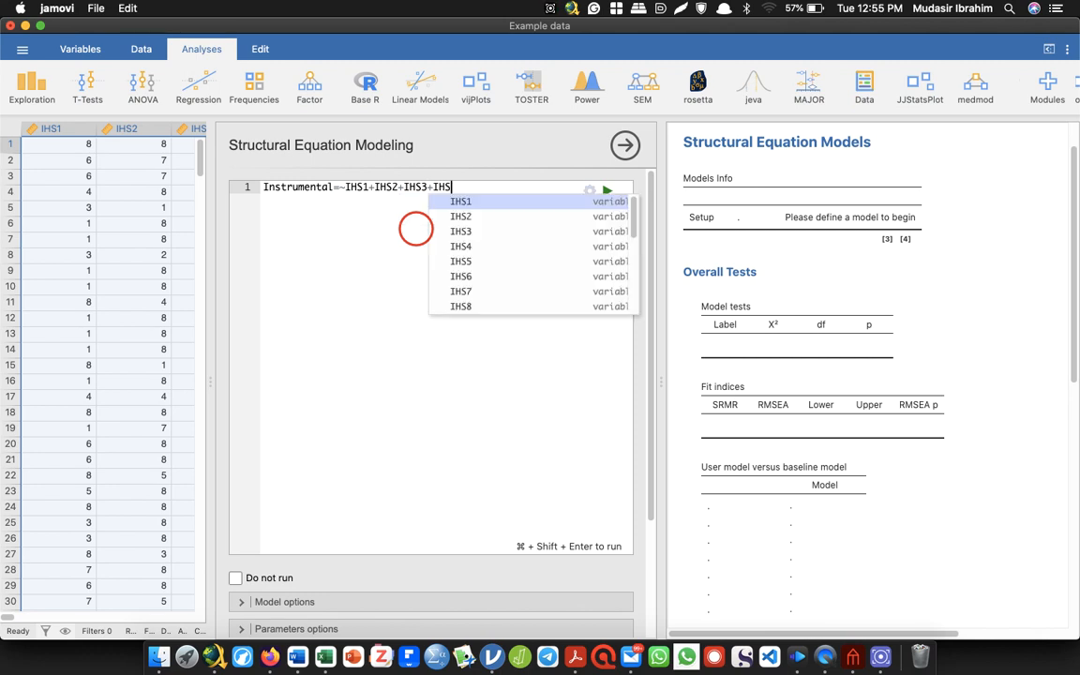
text(4+I)
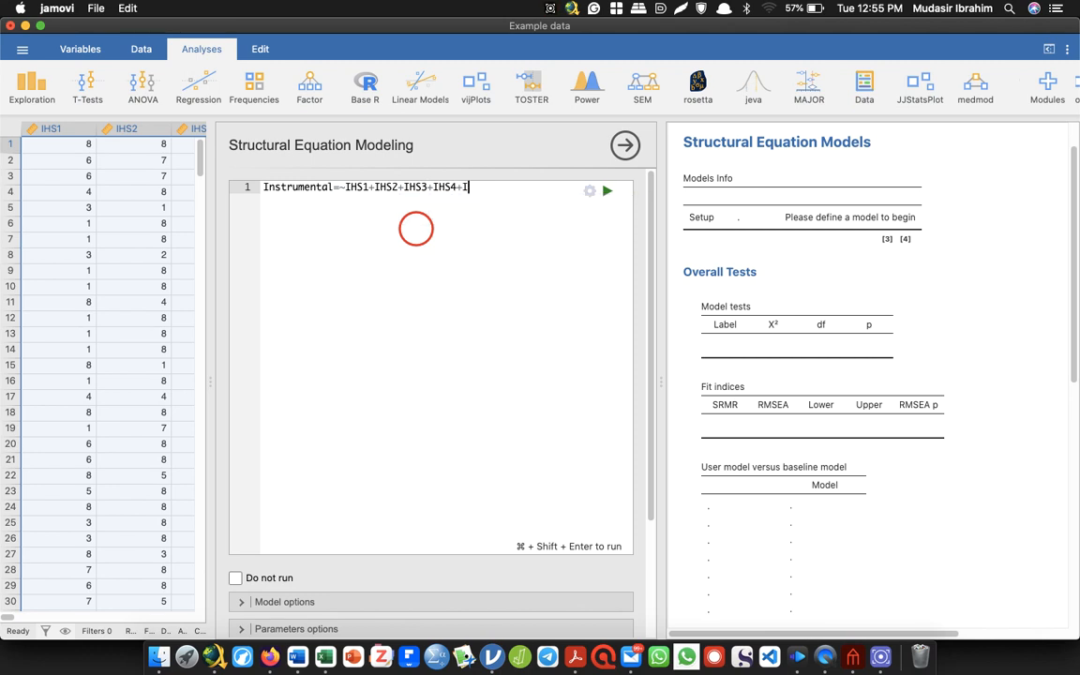
text(HS5+IHS)
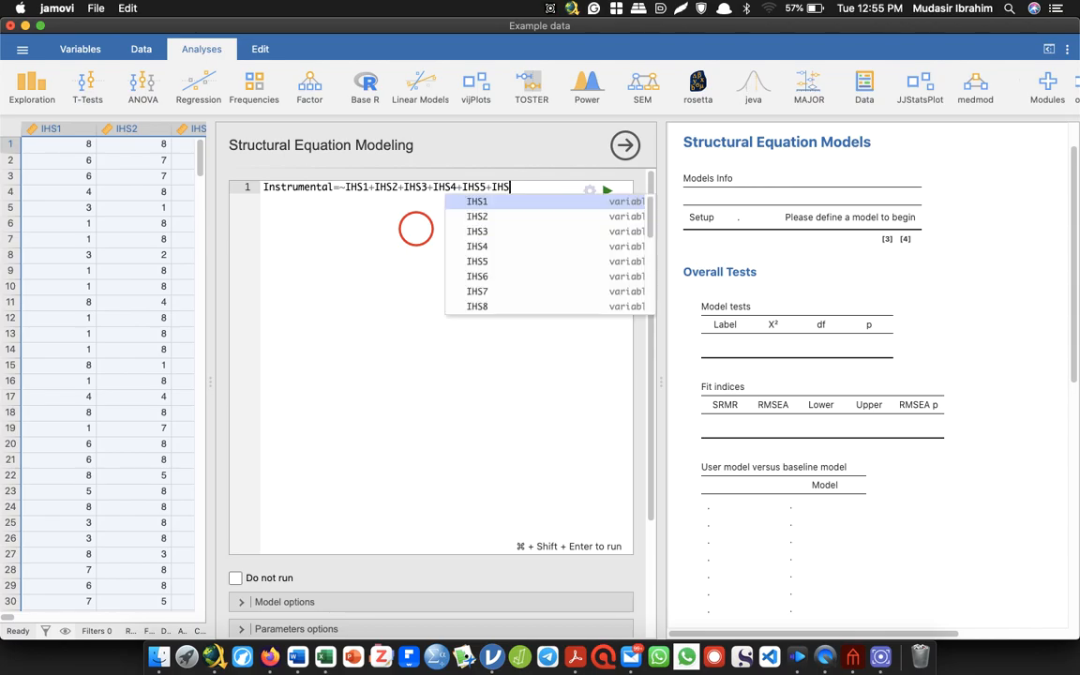
text(6+IH)
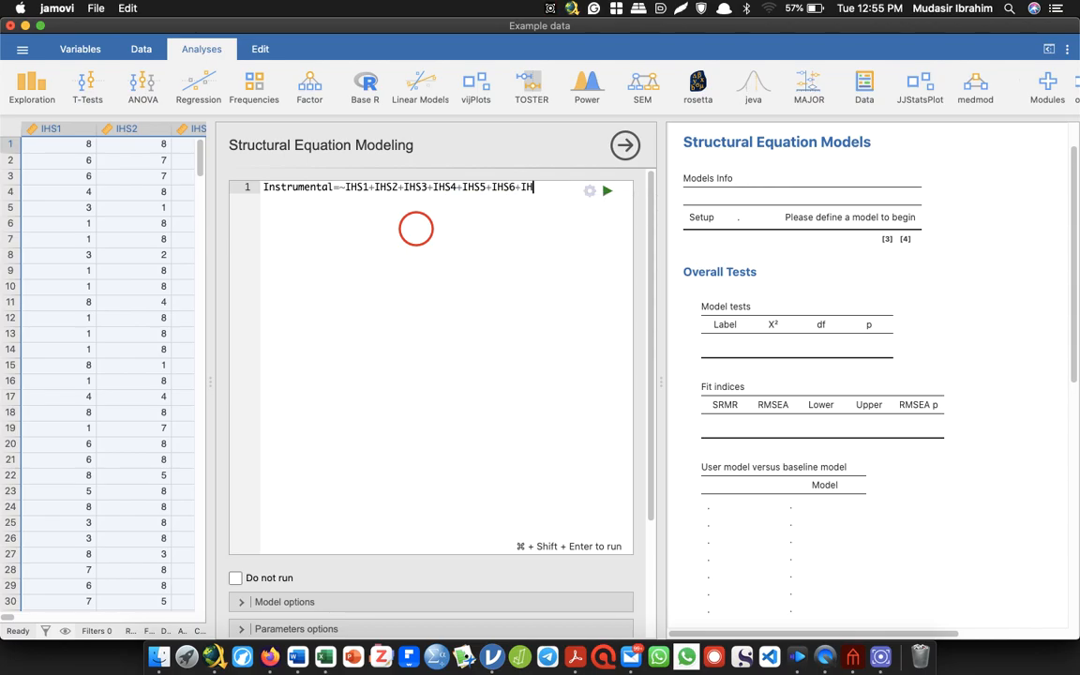
text(S7+IHS8)
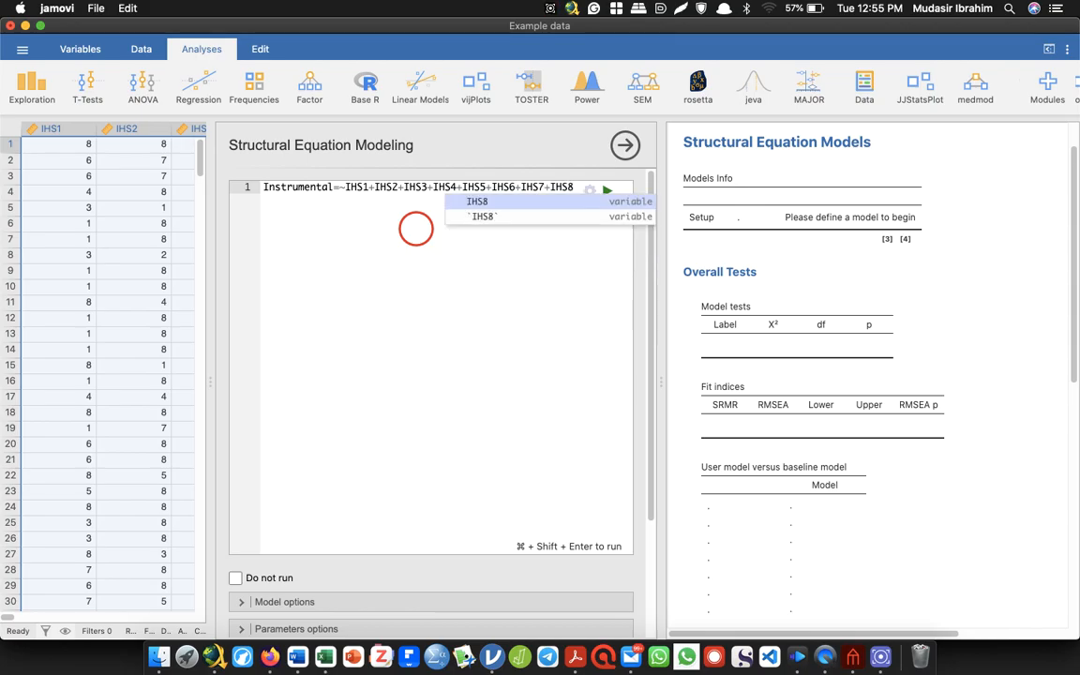
text(+IHS9)
key(Escape)
text(+IHS10)
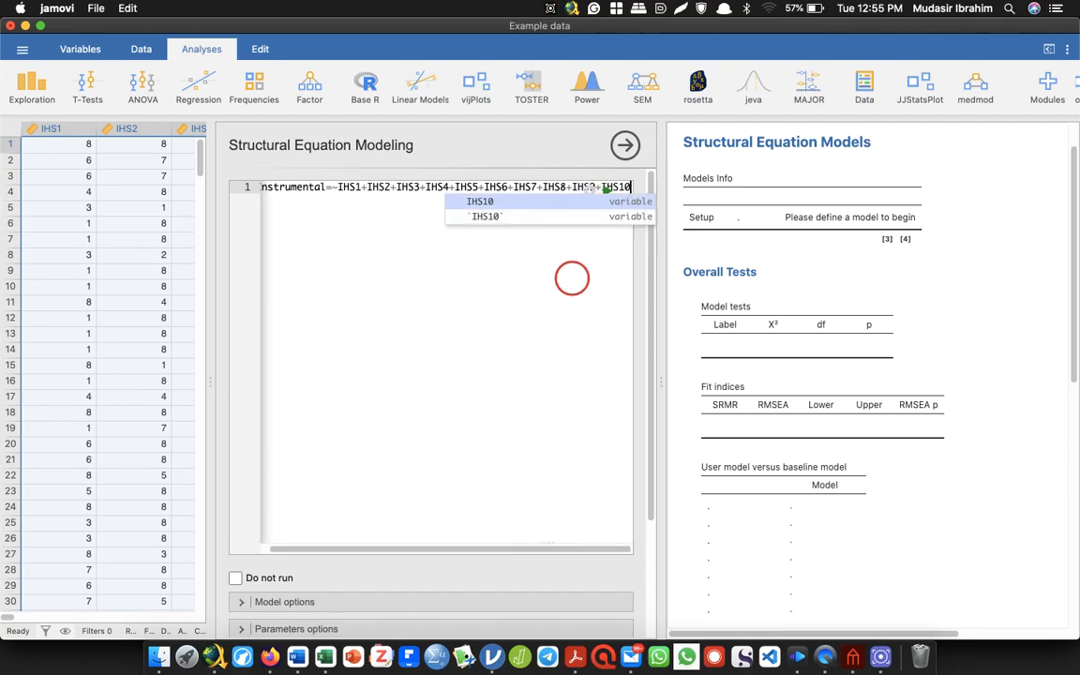
key(Escape)
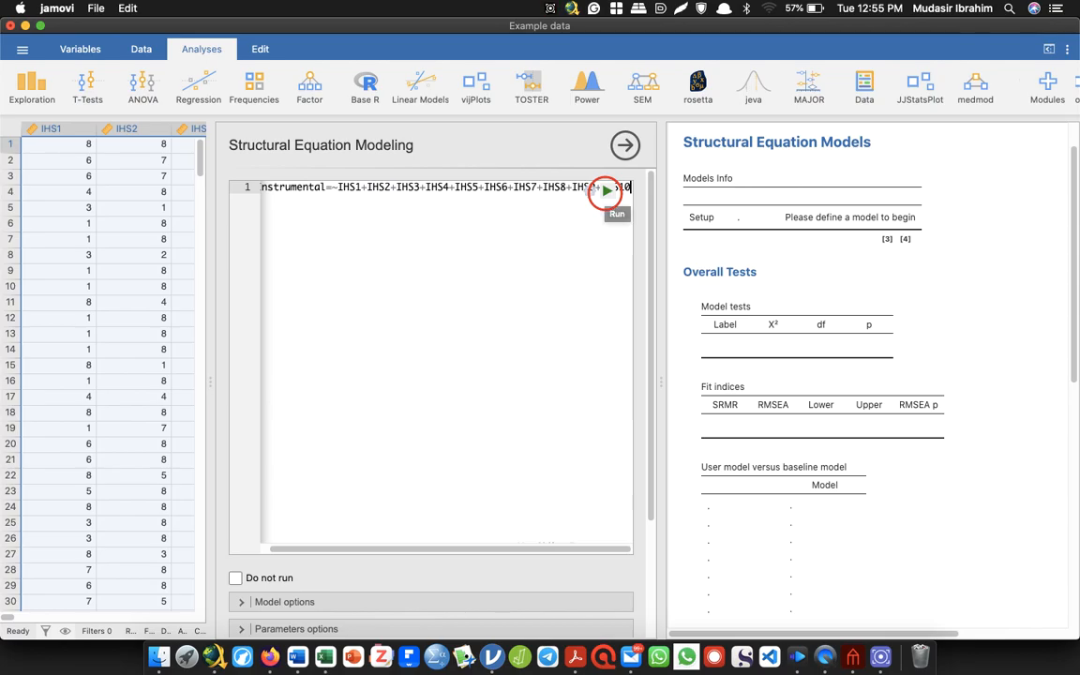
click(605, 190)
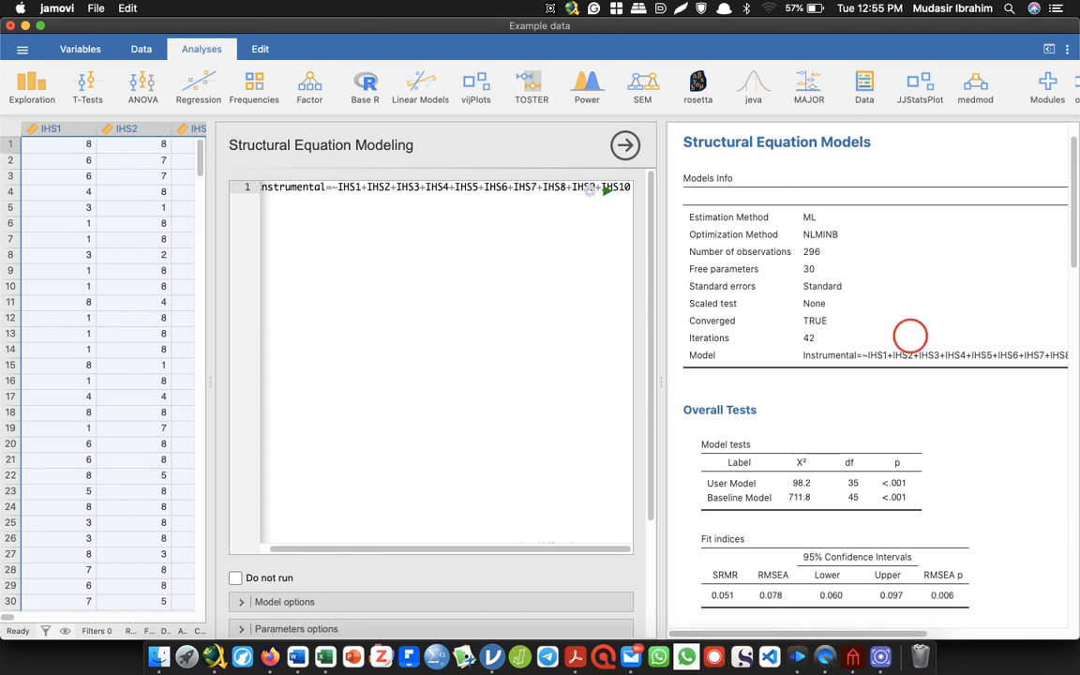
Step: Examine the Estimates section, reading the measurement model's estimates, standard errors, confidence intervals, β, z and p columns for each Instrumental item
drag(1070, 212, 1070, 280)
scroll(994, 356, down, 8)
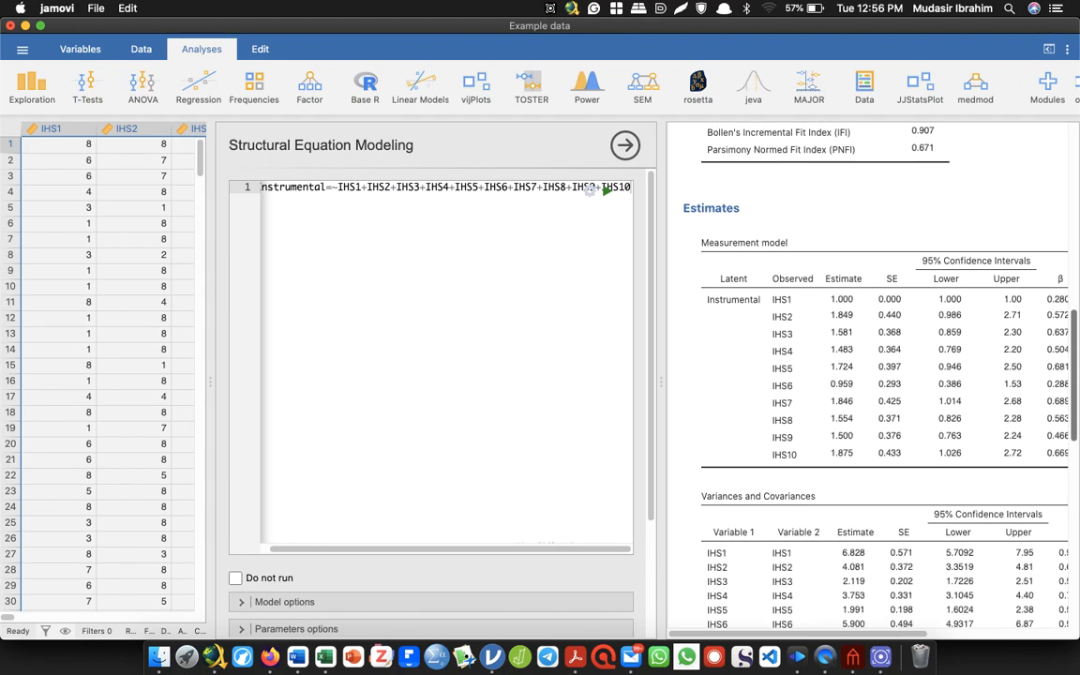
drag(722, 634, 833, 634)
scroll(872, 375, left, 5)
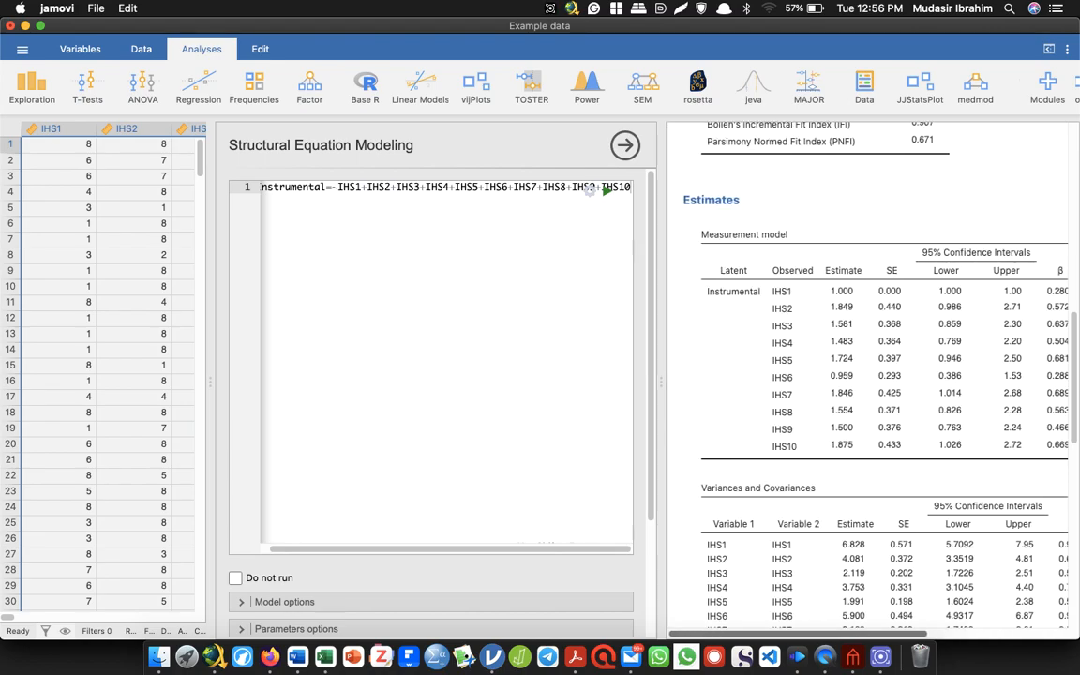
scroll(871, 375, right, 5)
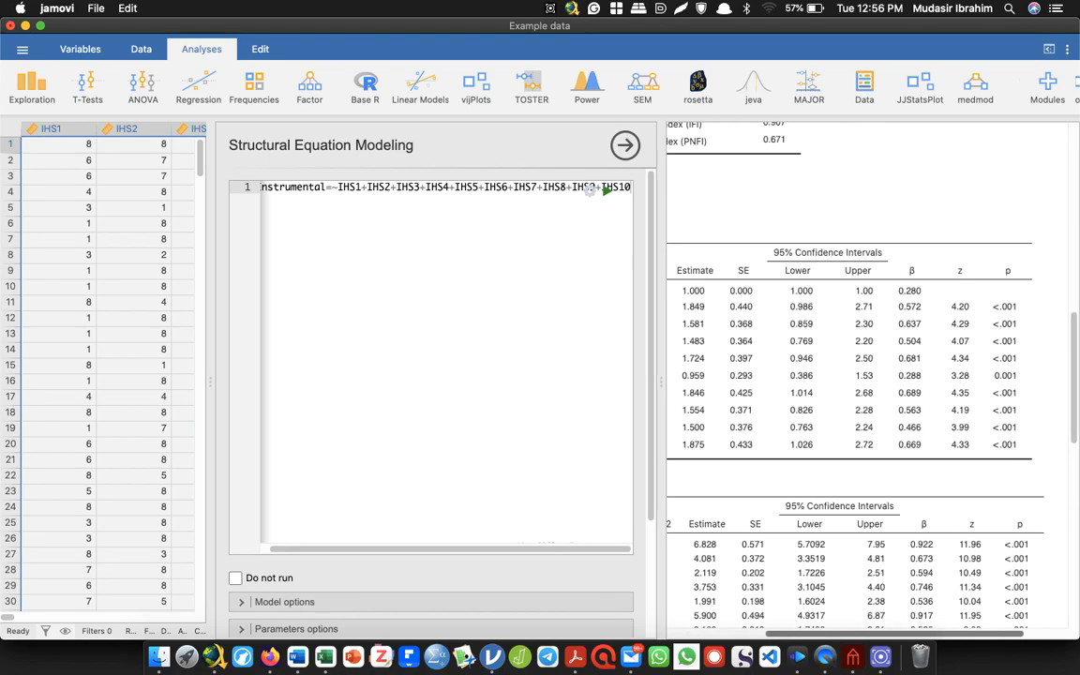
scroll(871, 375, right, 2)
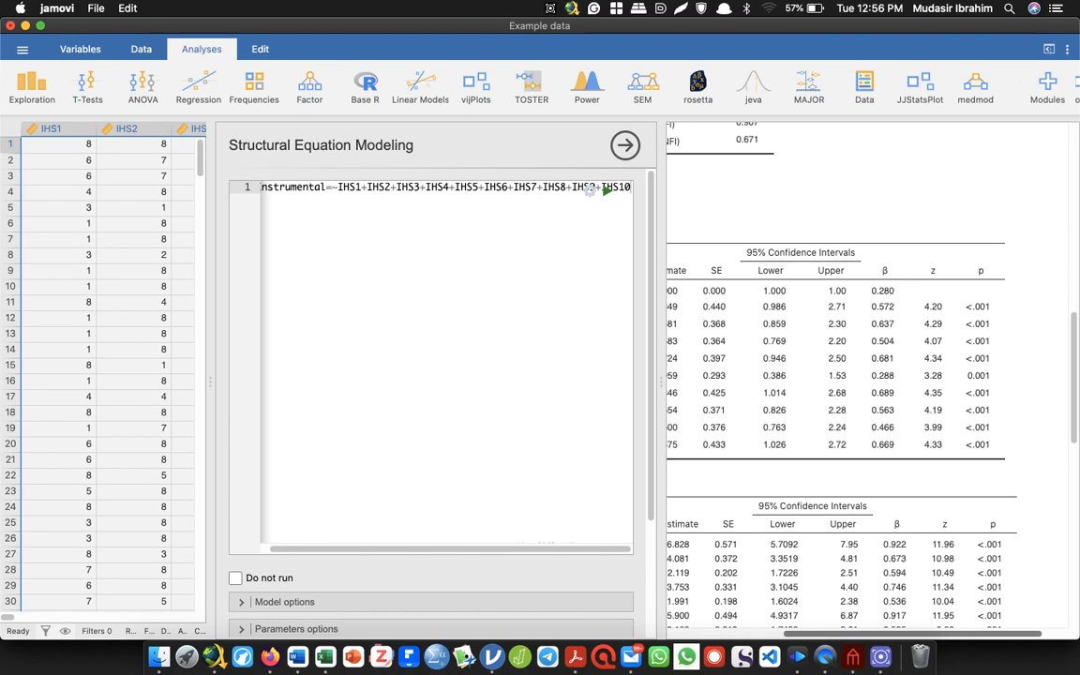
scroll(871, 375, left, 6)
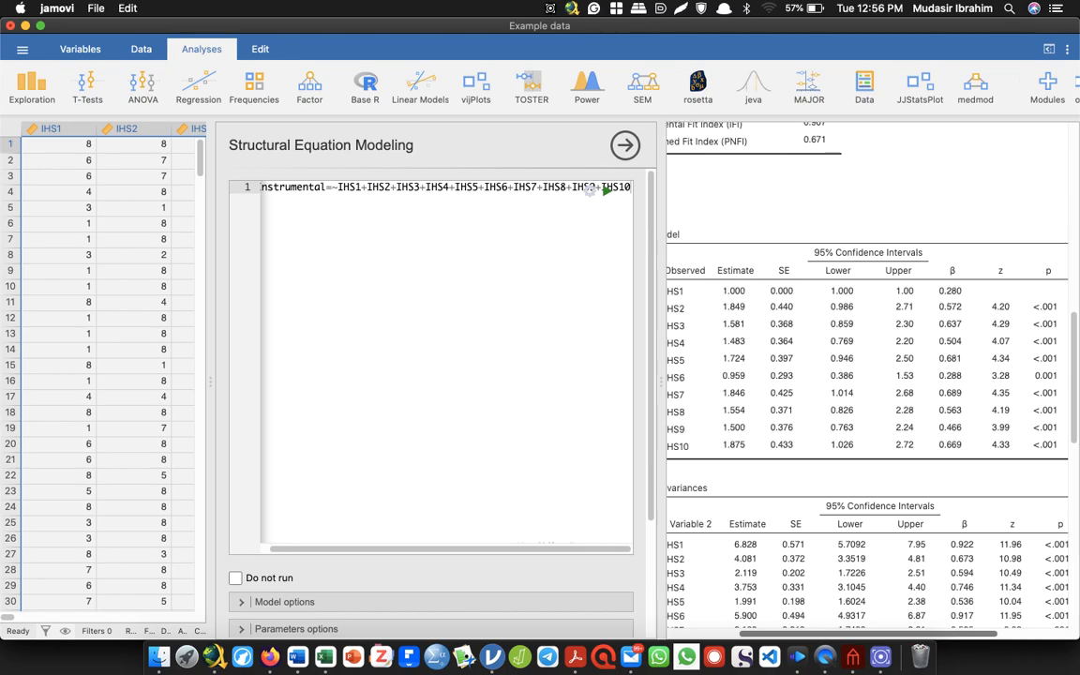
scroll(867, 375, left, 2)
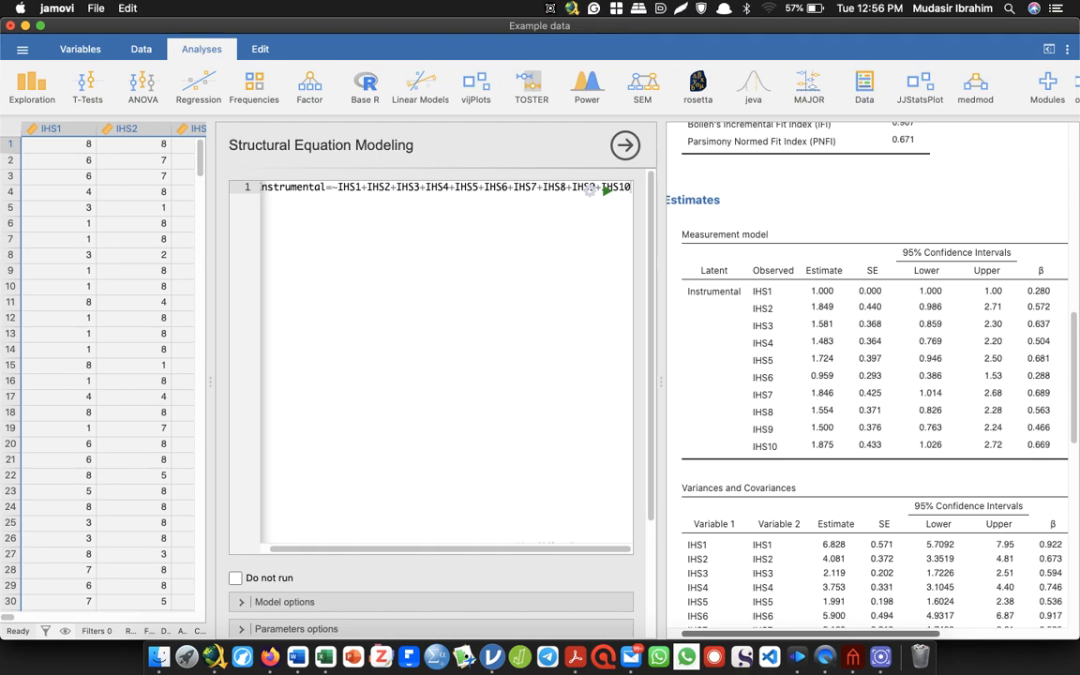
scroll(867, 375, right, 3)
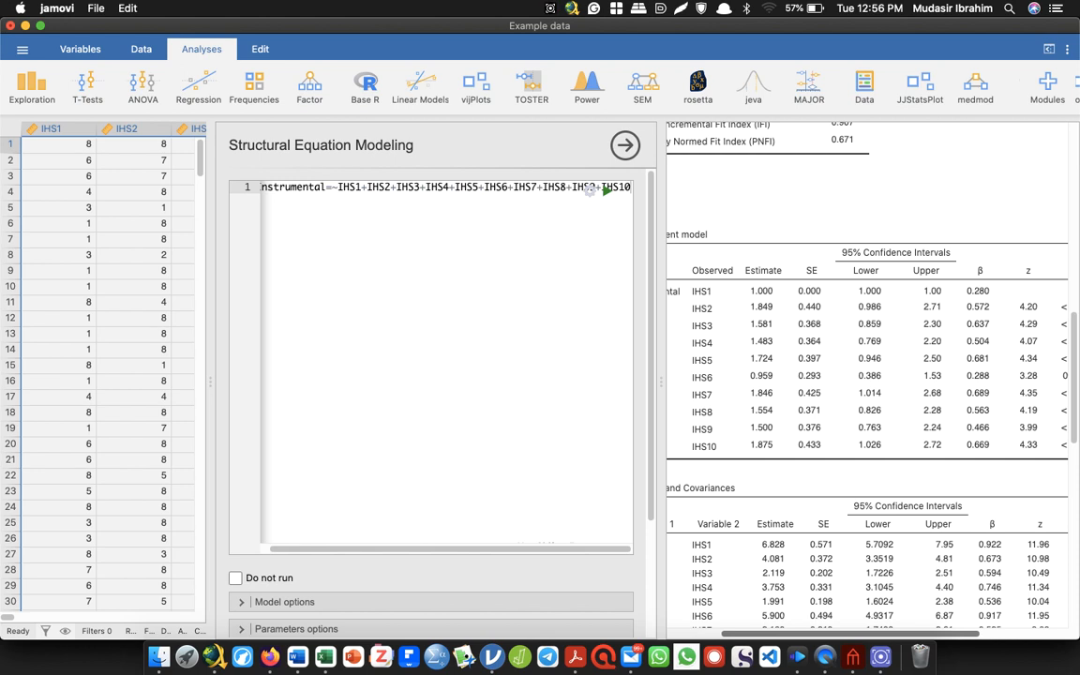
scroll(840, 514, right, 3)
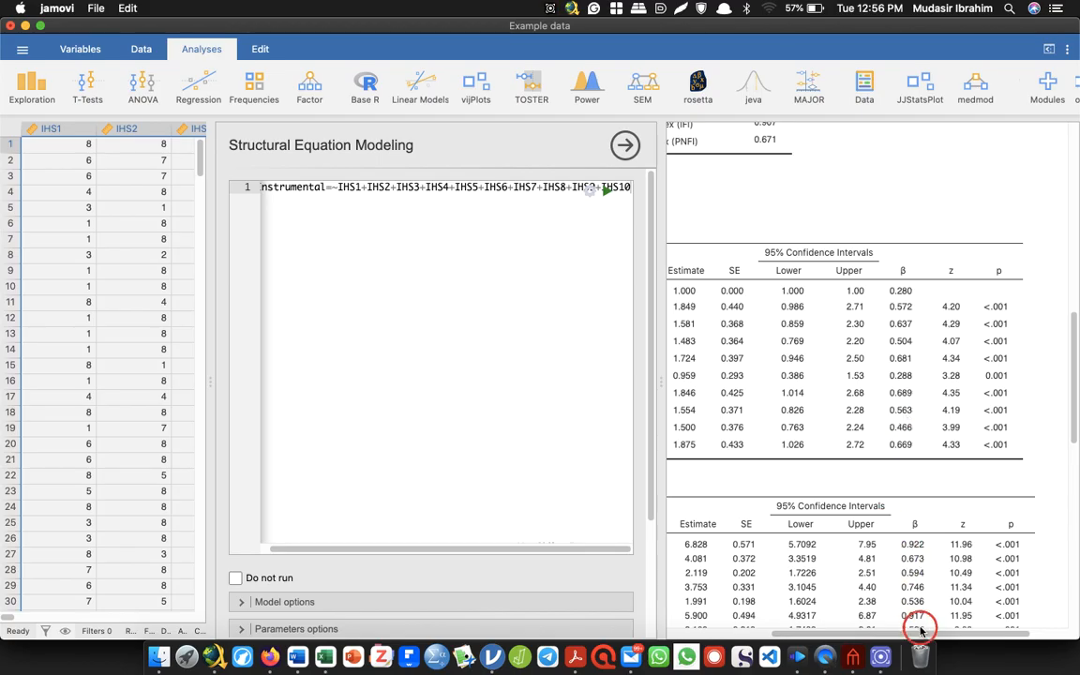
scroll(918, 636, left, 5)
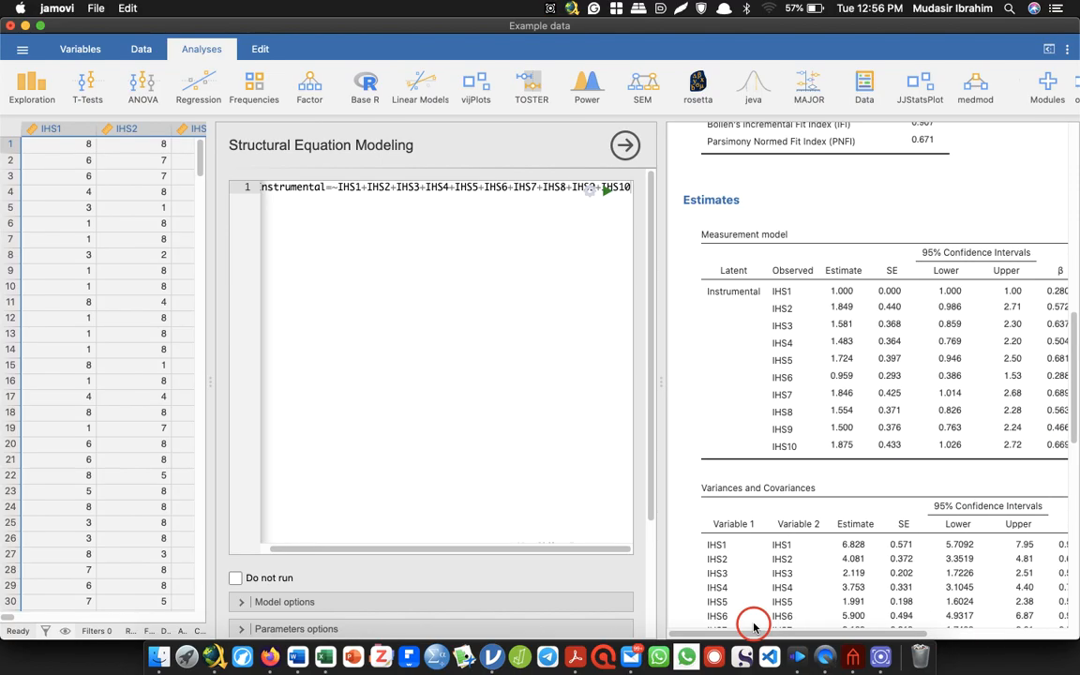
Step: Define the latent variable Executive with =~ as the sum of items EHS1 through EHS10 on a new line of the model syntax
click(629, 188)
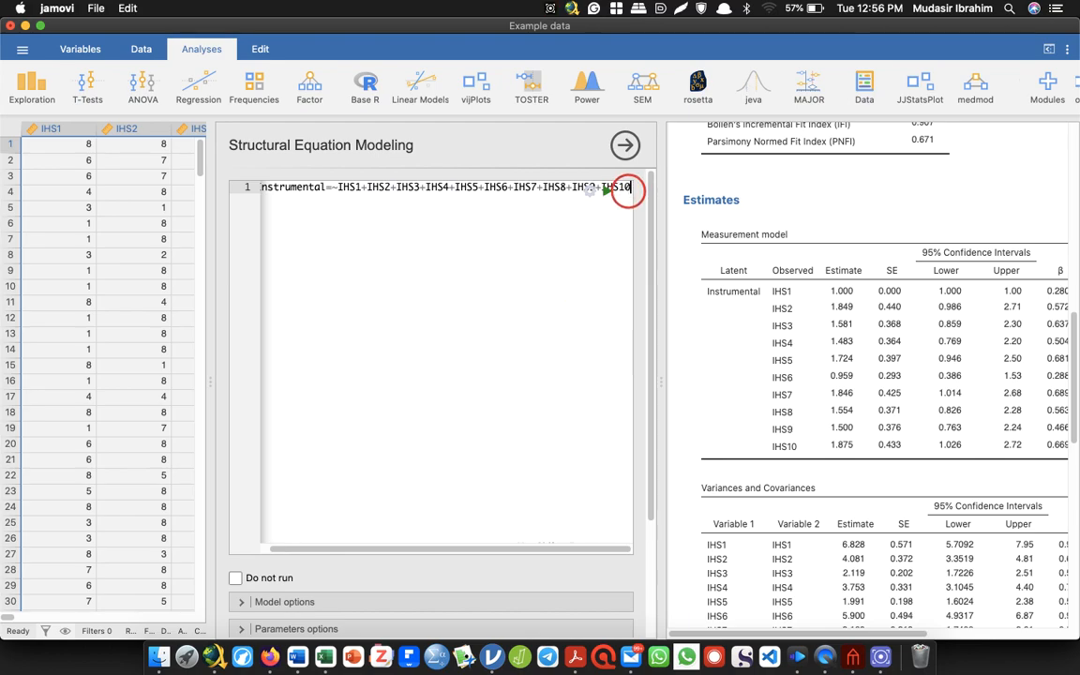
key(Return)
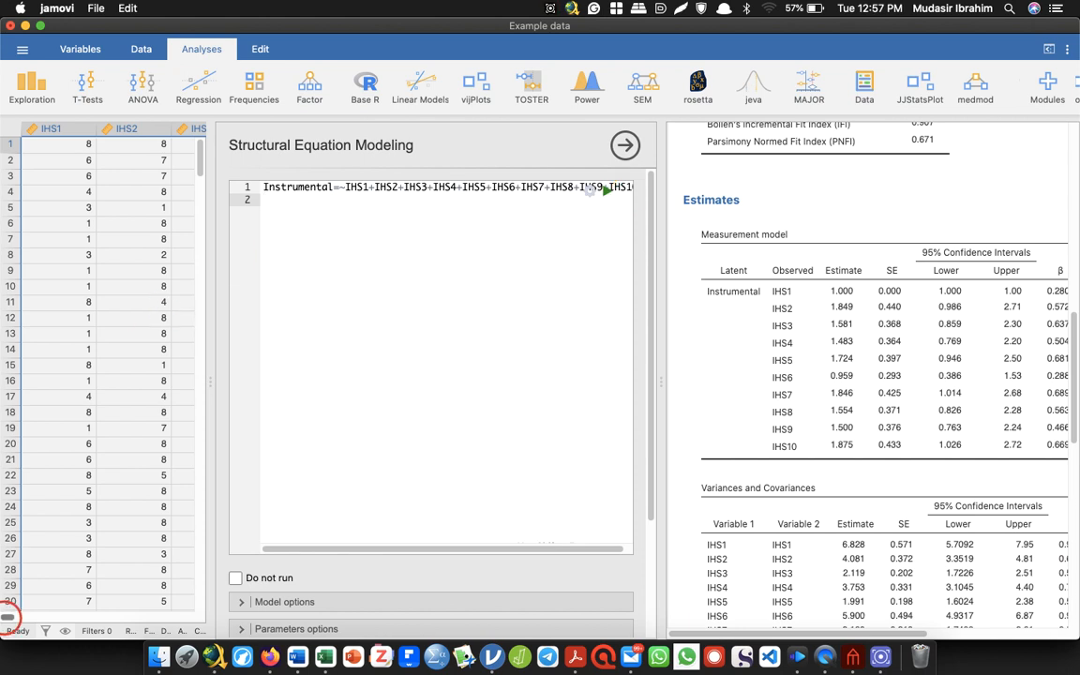
scroll(103, 375, right, 10)
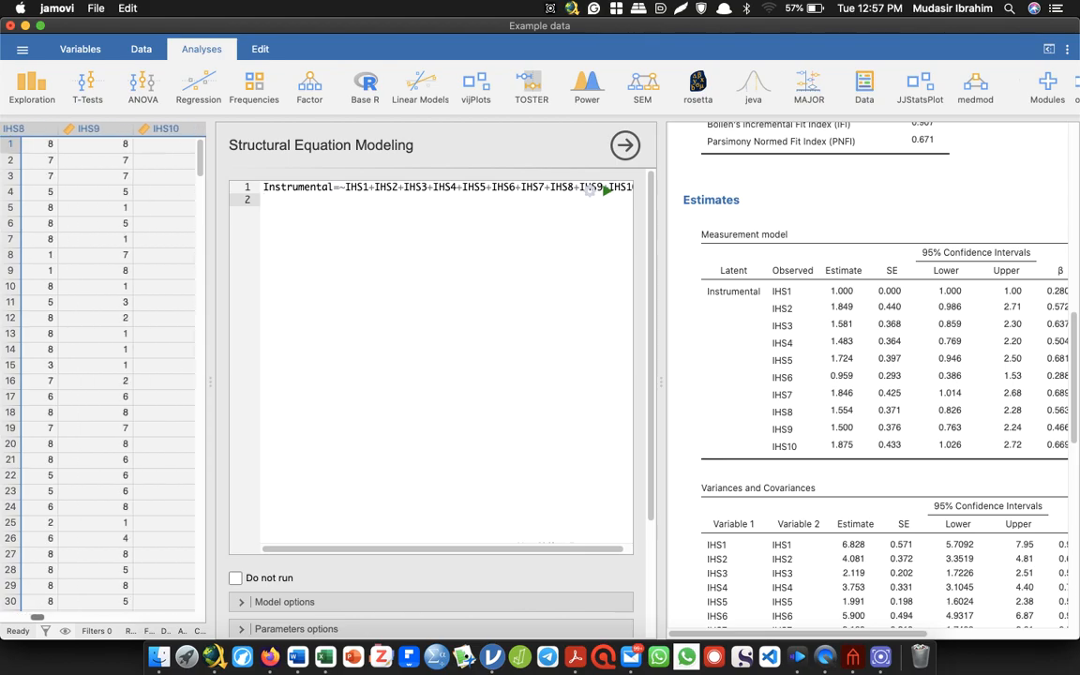
scroll(103, 375, right, 3)
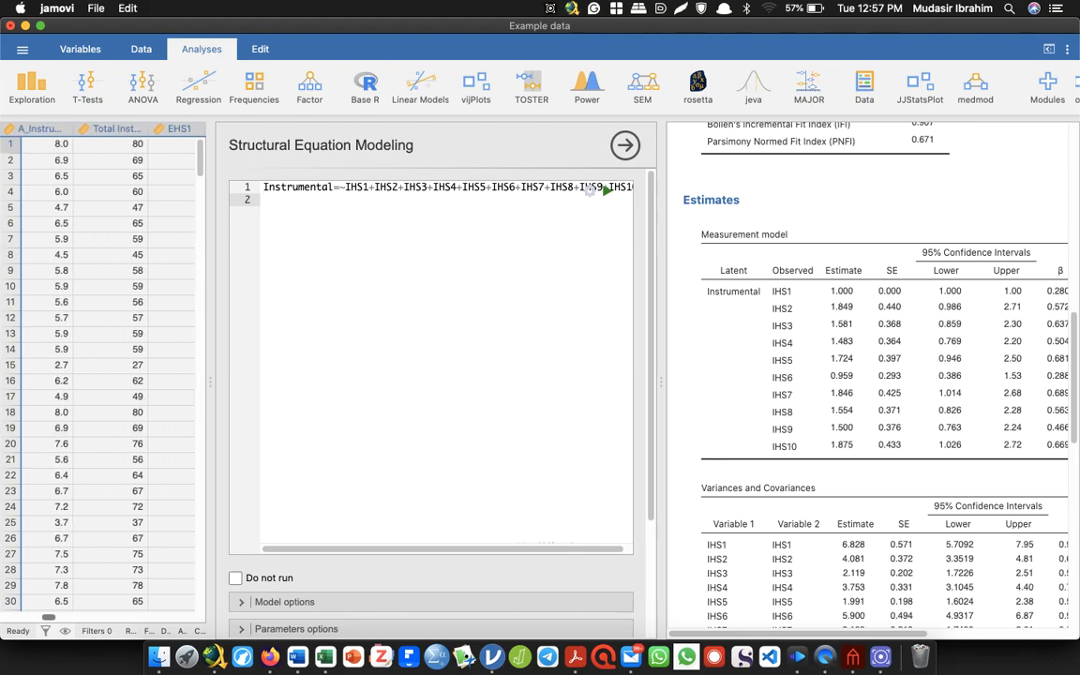
drag(47, 616, 48, 618)
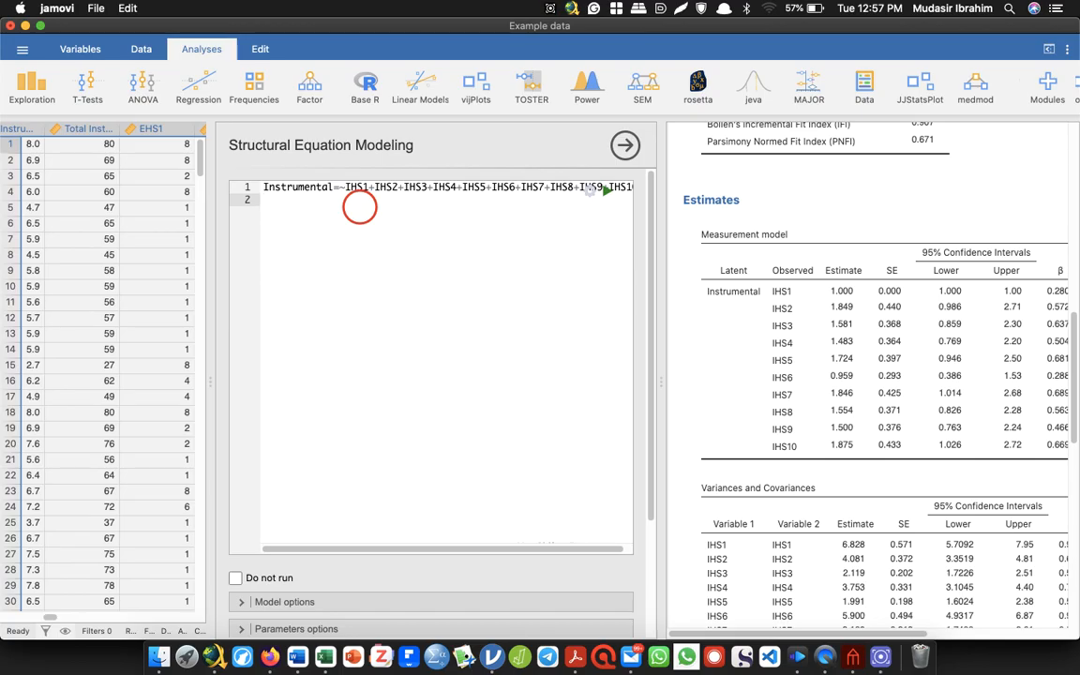
text(ecutive)
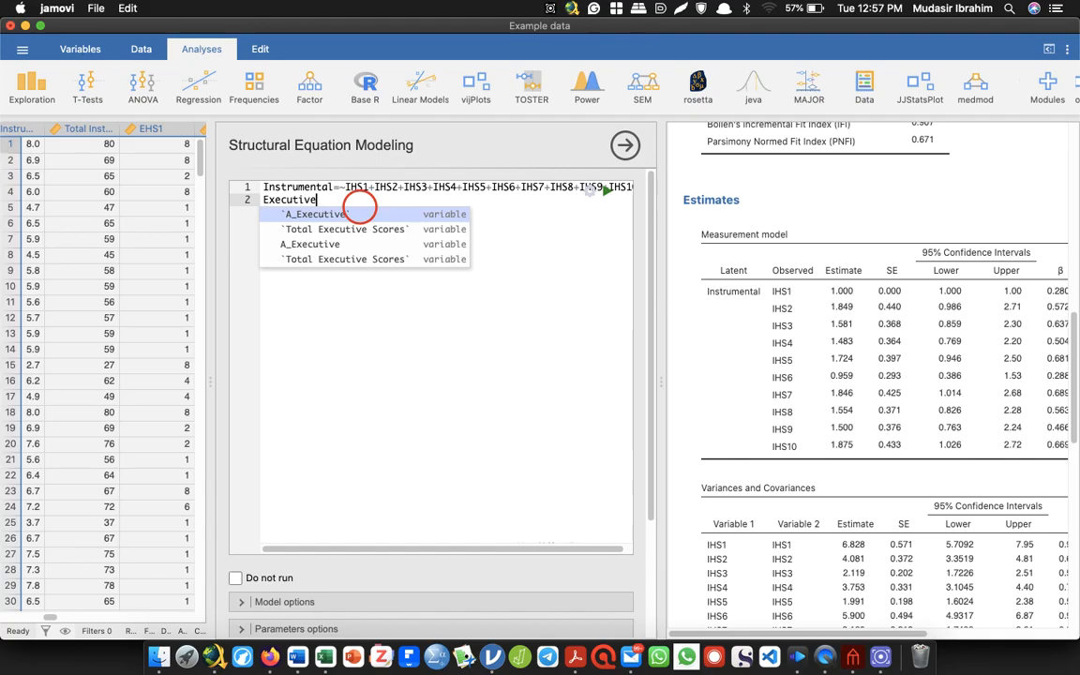
text(=~E)
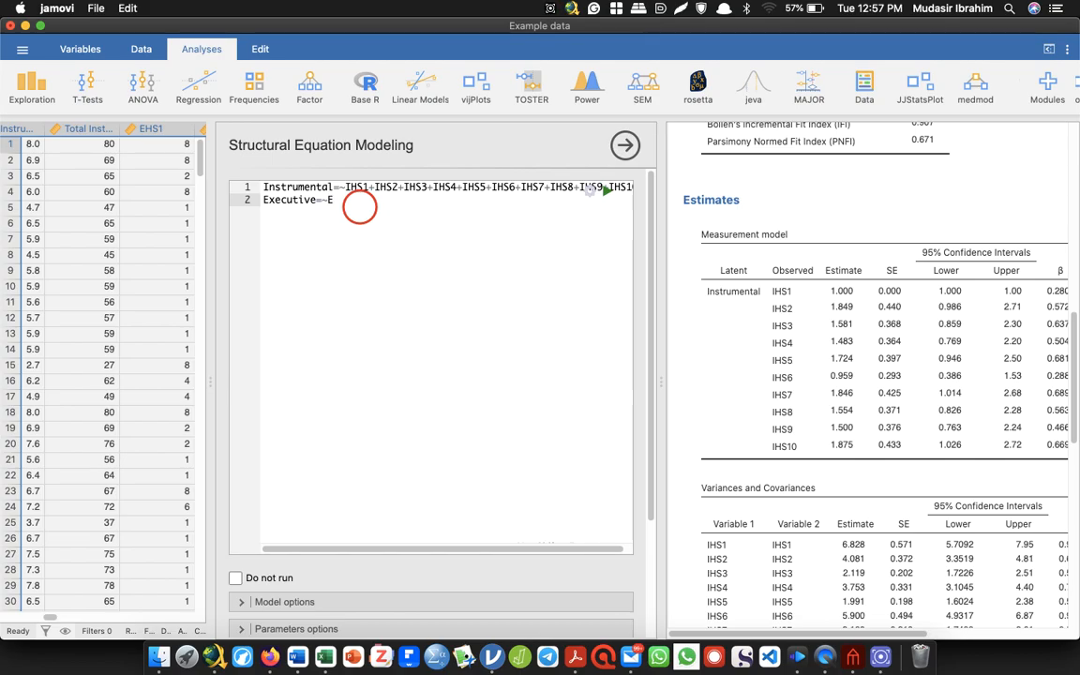
text(HS)
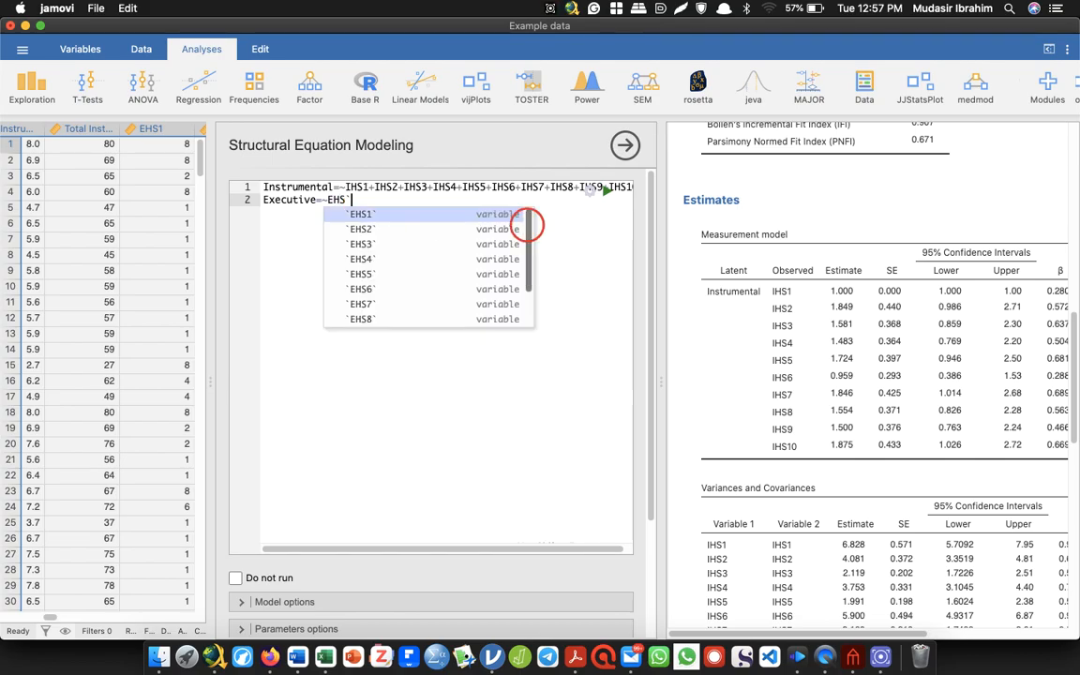
text(1+EHS3)
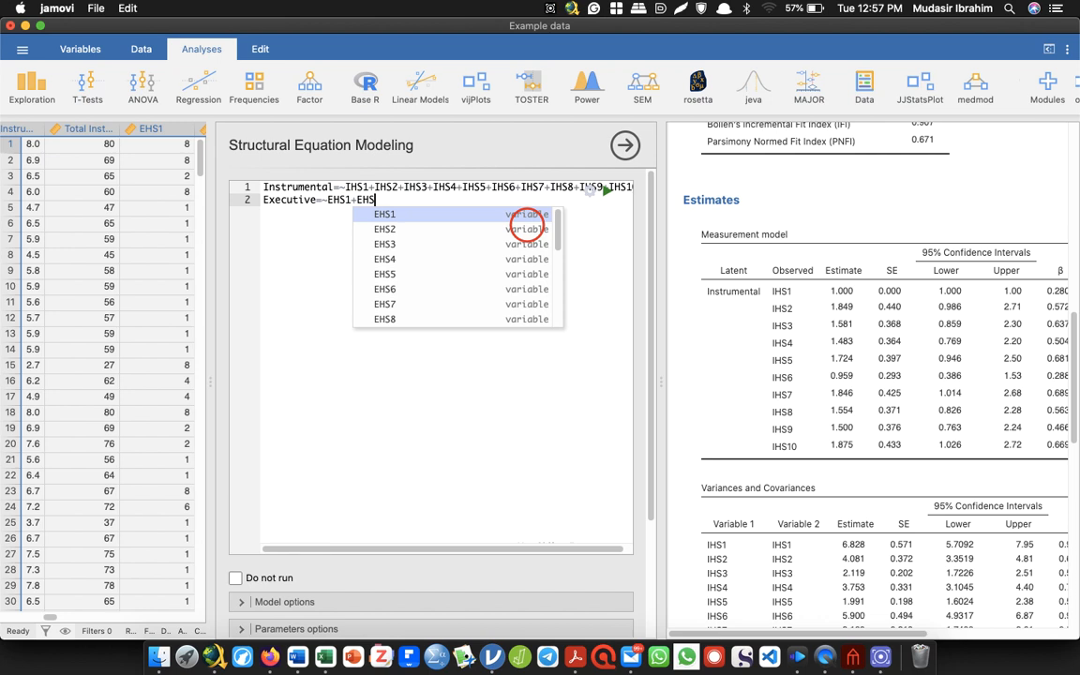
key(BackSpace)
text(2+)
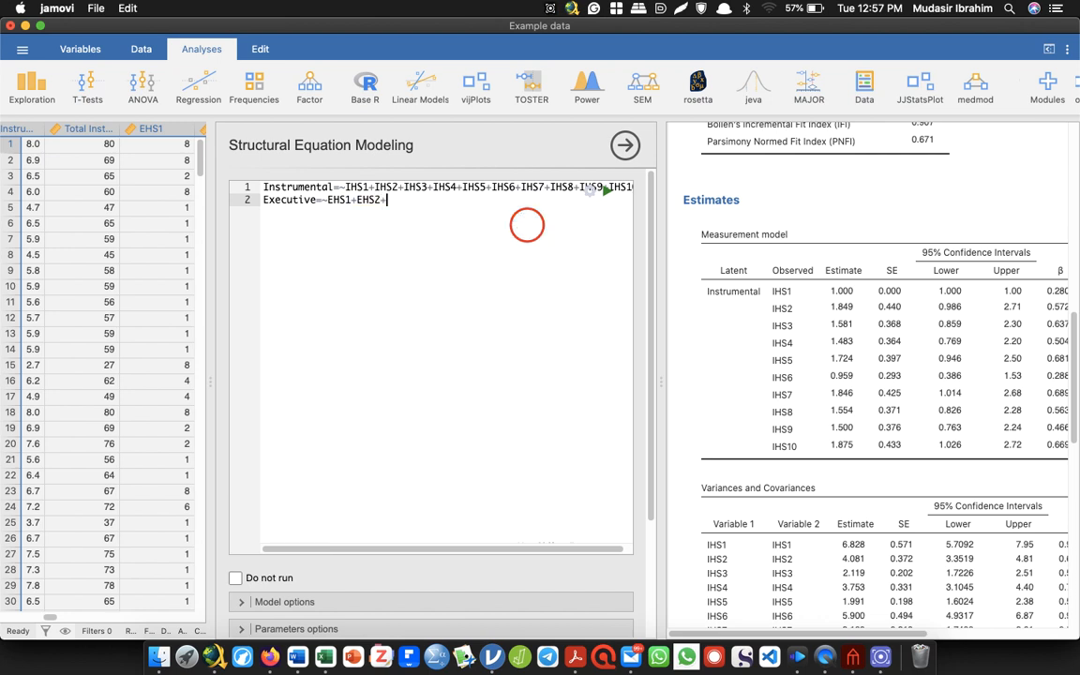
text(EHS3+EHS4+EHS)
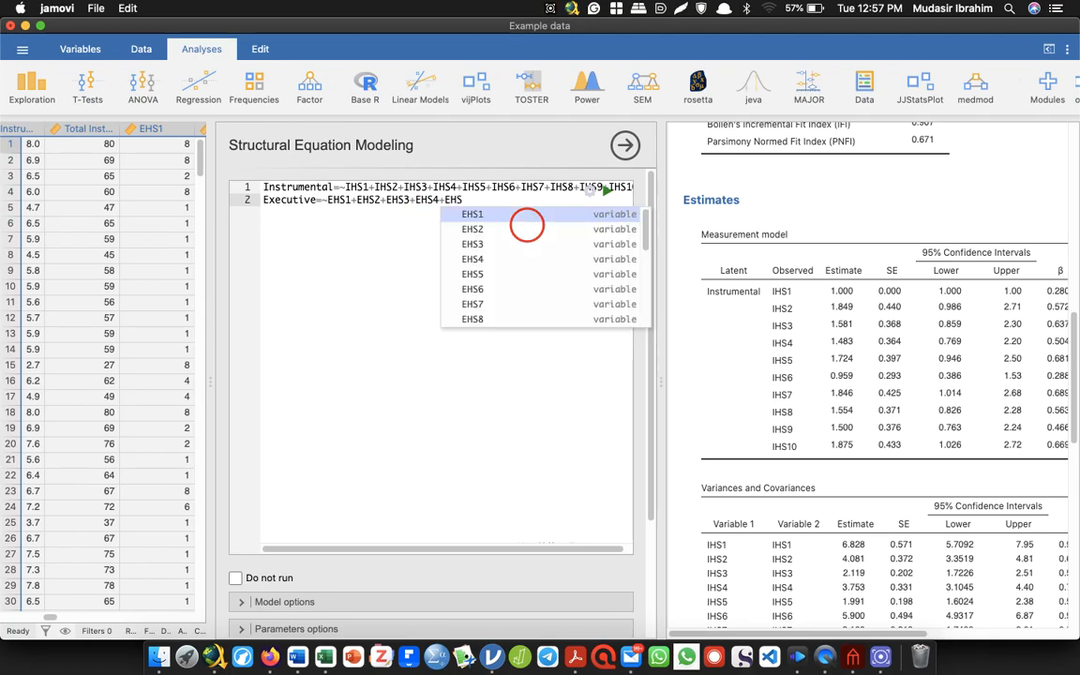
text(5+EHS6+EHS7)
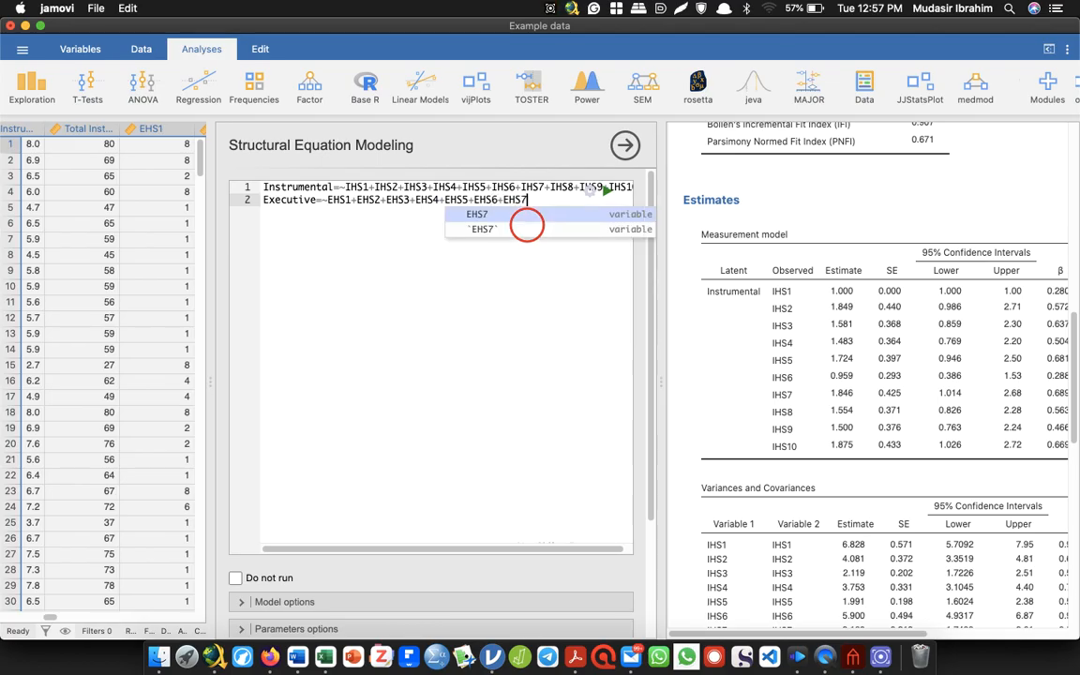
text(+EHS+)
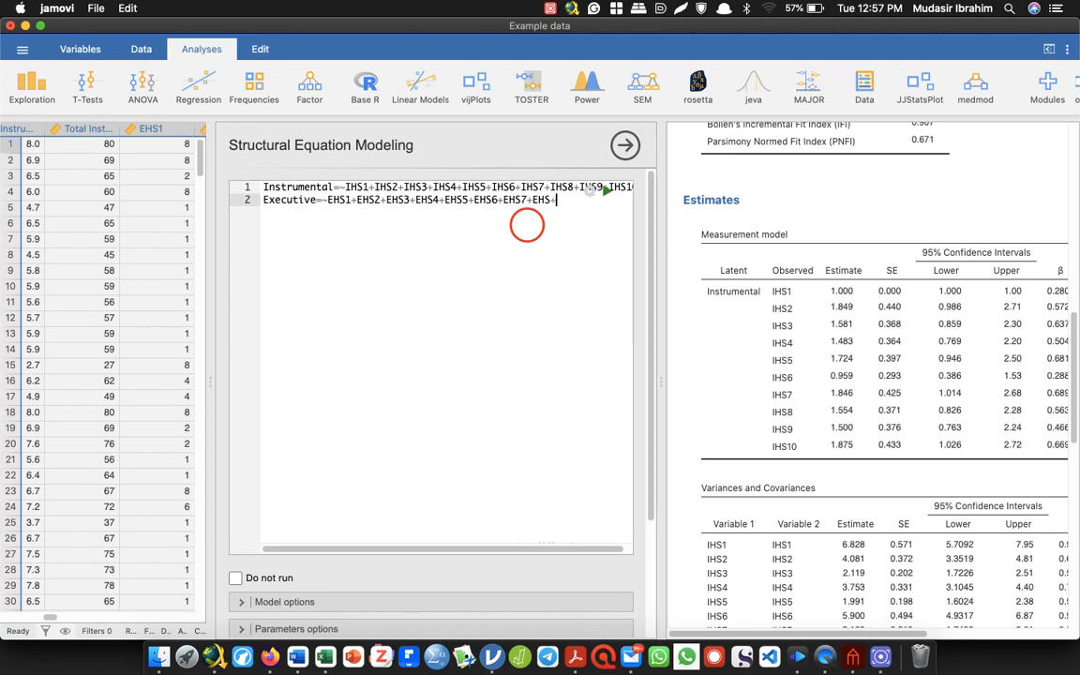
key(BackSpace)
text(8+EHS)
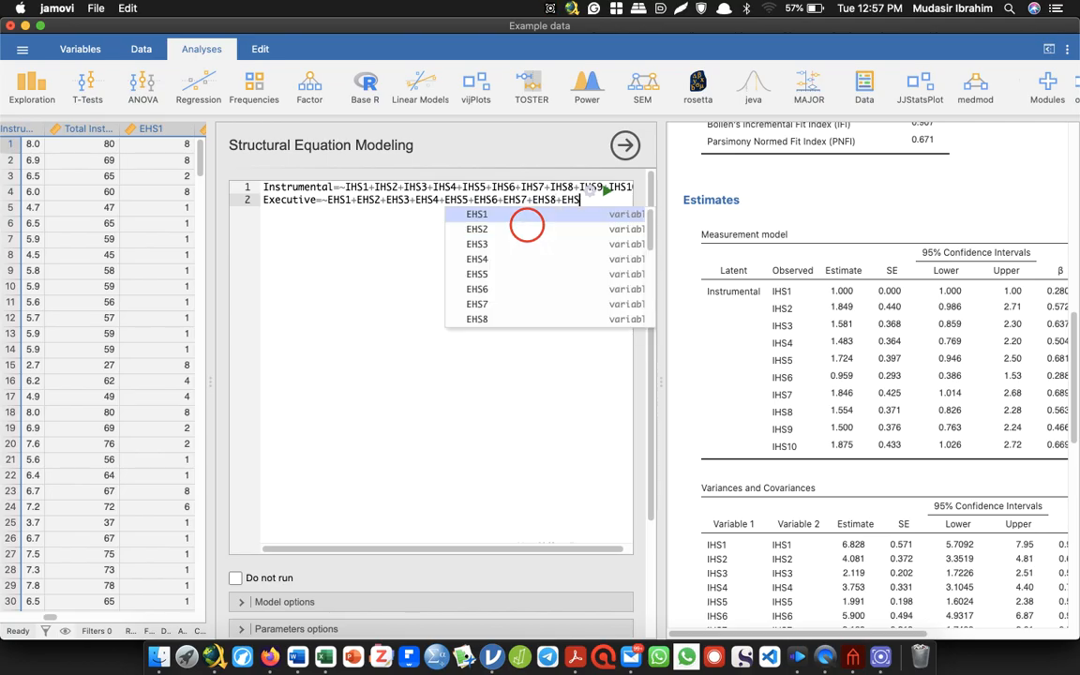
text(9+EHS)
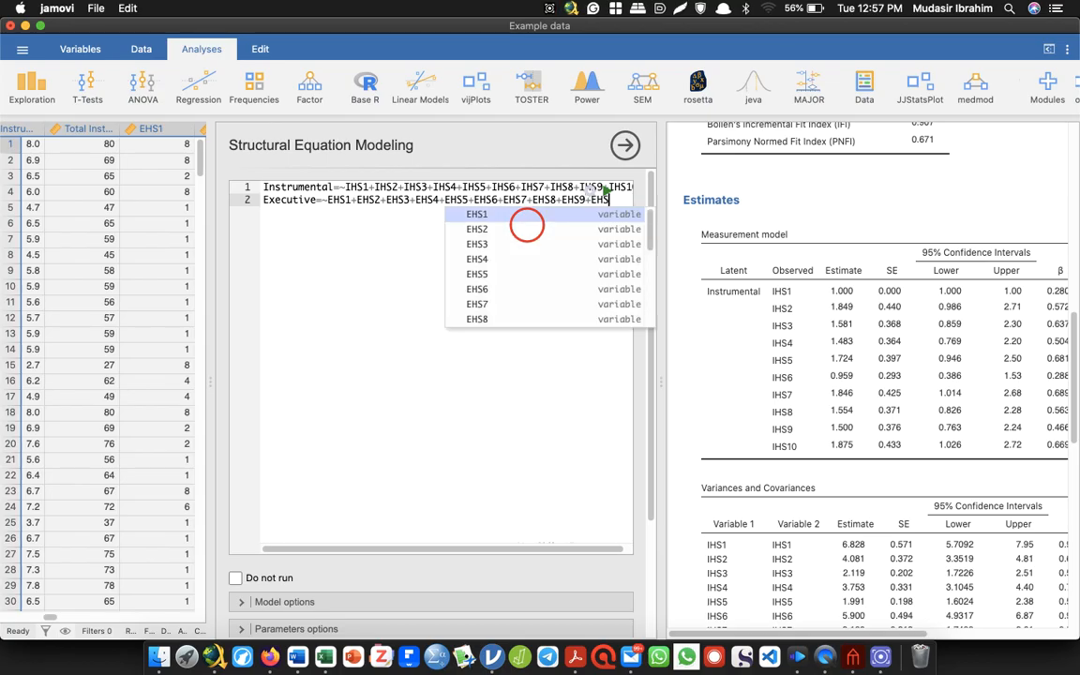
text(10)
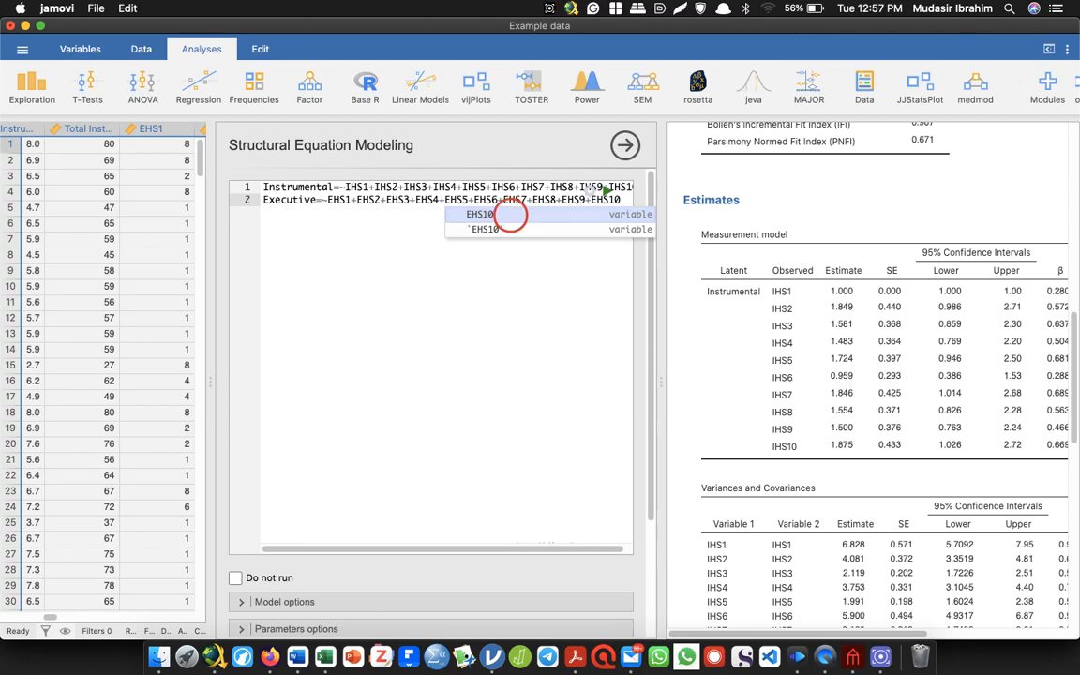
click(511, 215)
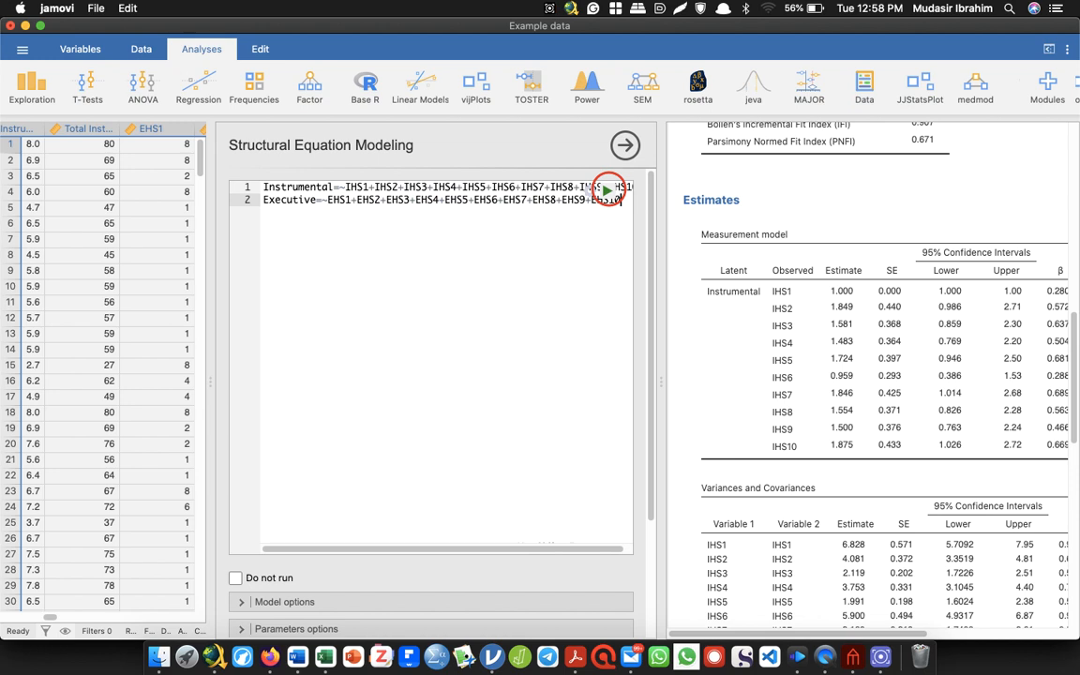
Step: Run the model and review the measurement model's estimates, β, z and p columns for the Instrumental and Executive items
click(607, 190)
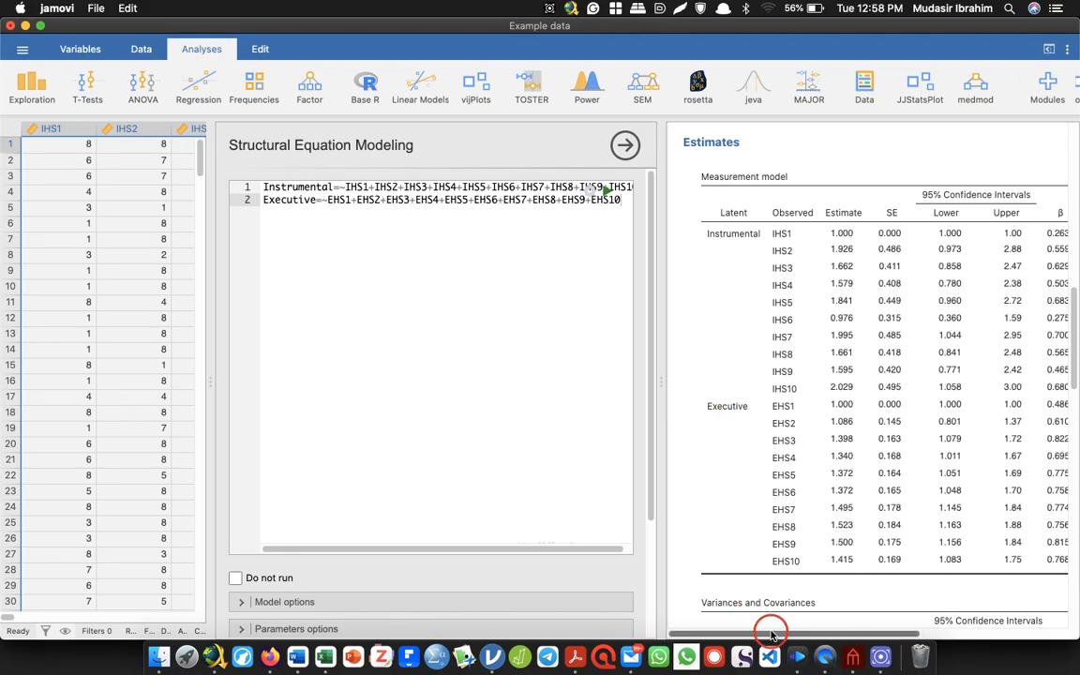
scroll(867, 393, right, 5)
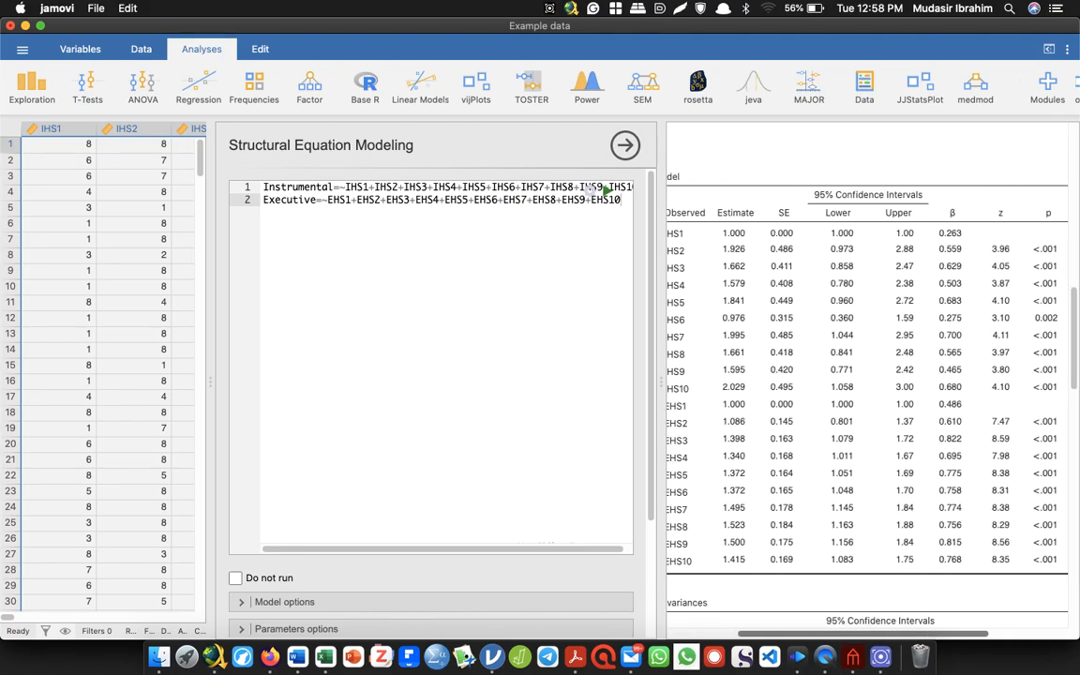
scroll(867, 394, left, 3)
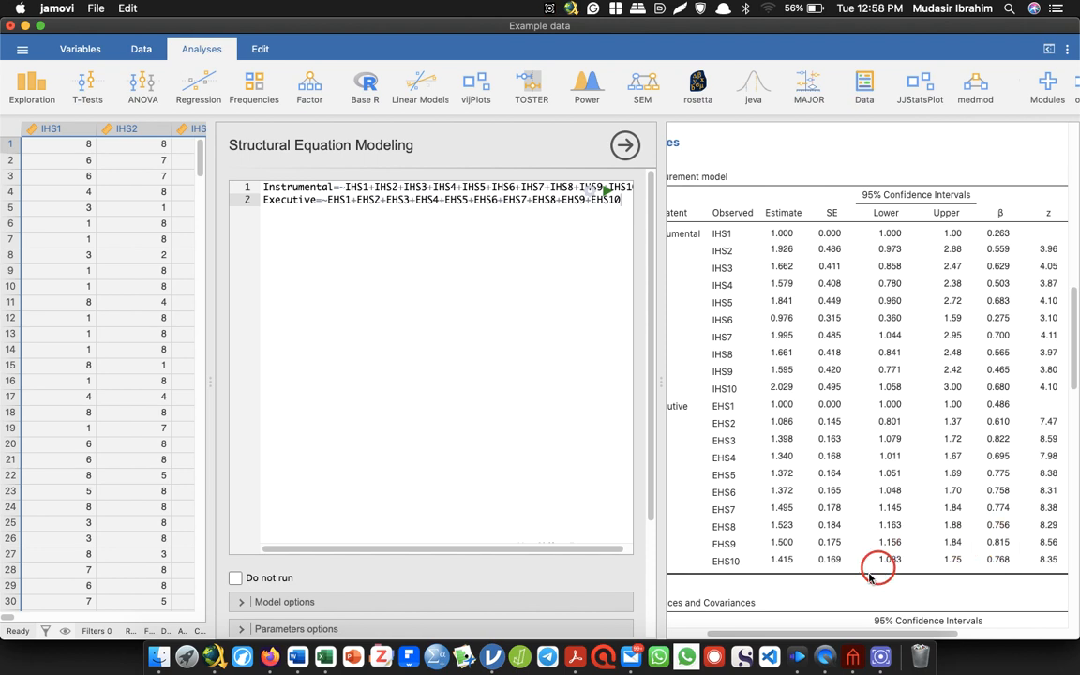
drag(856, 632, 767, 632)
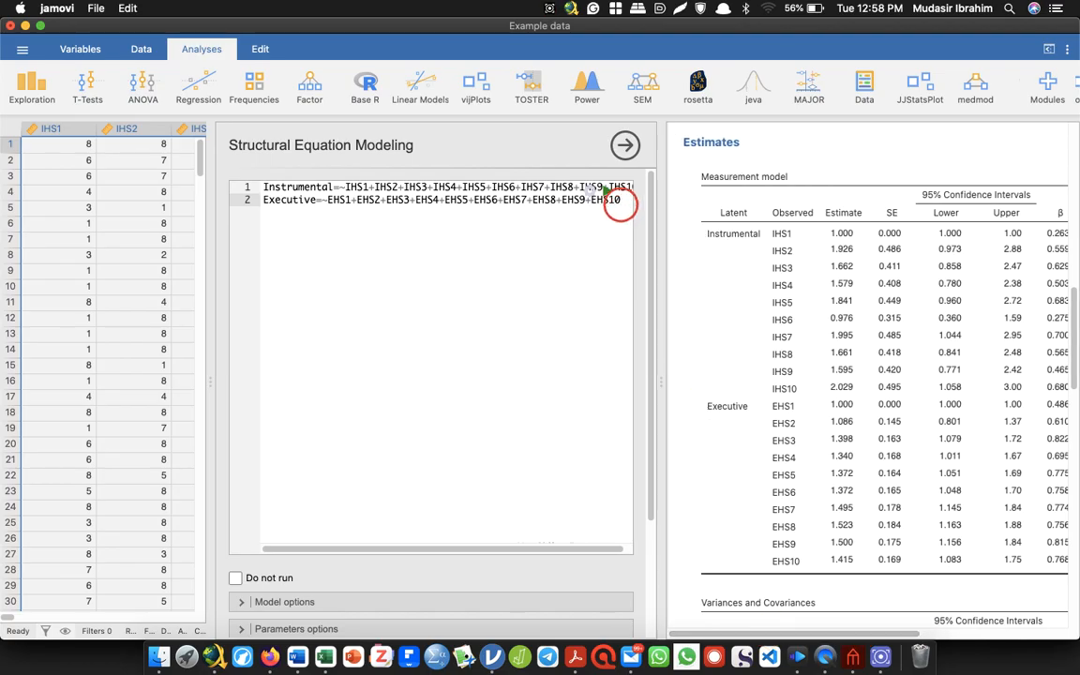
Step: Define the latent variable Avoidance with =~ as the sum of items AHS1 through AHS9 on a third line of the model syntax
key(Return)
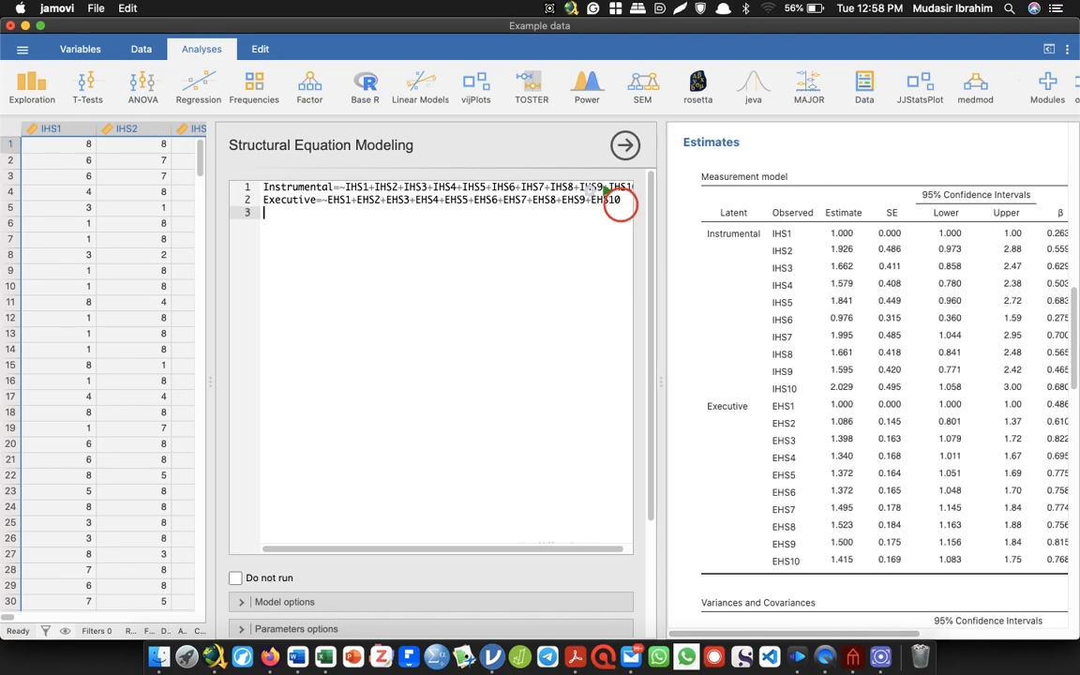
text(Avoidance)
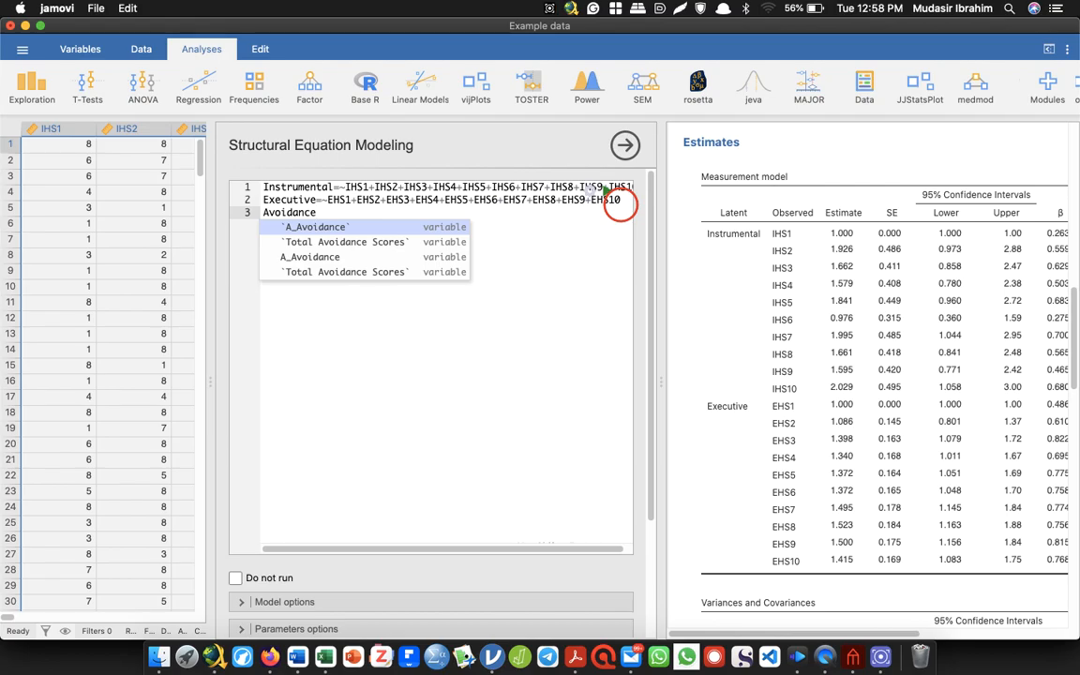
text(=~)
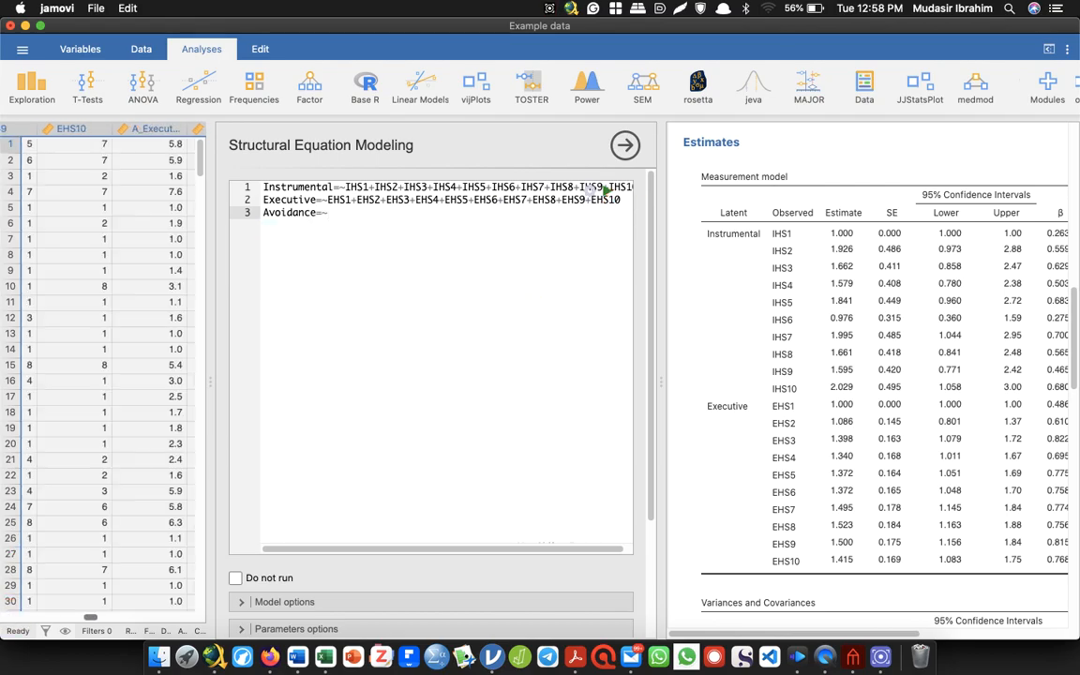
drag(90, 617, 106, 617)
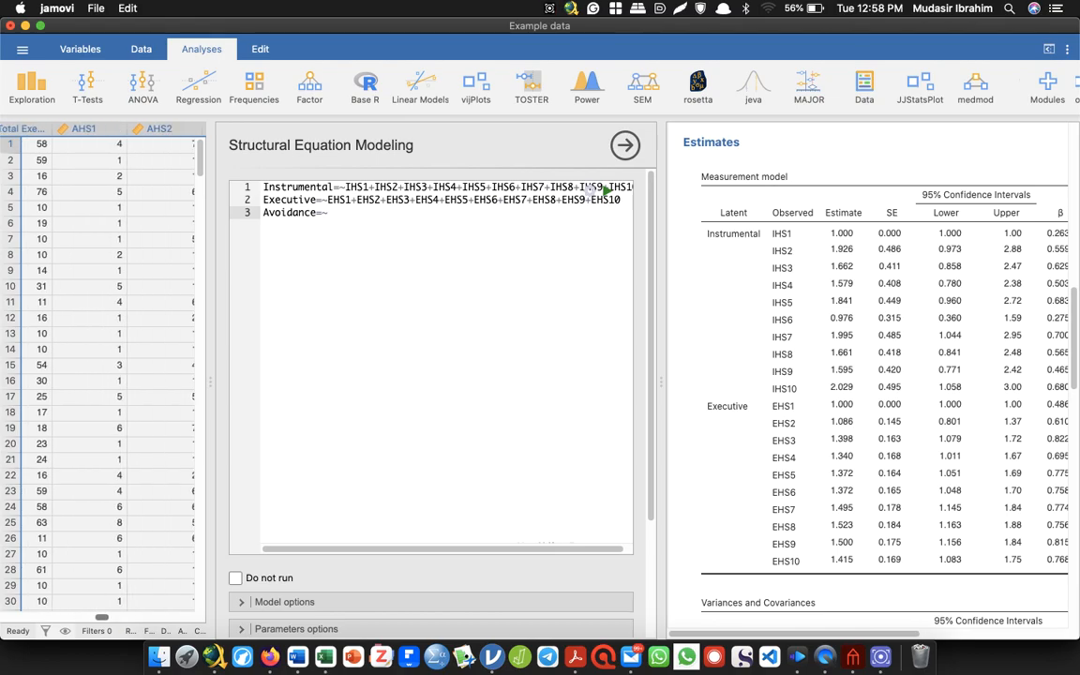
text(HS)
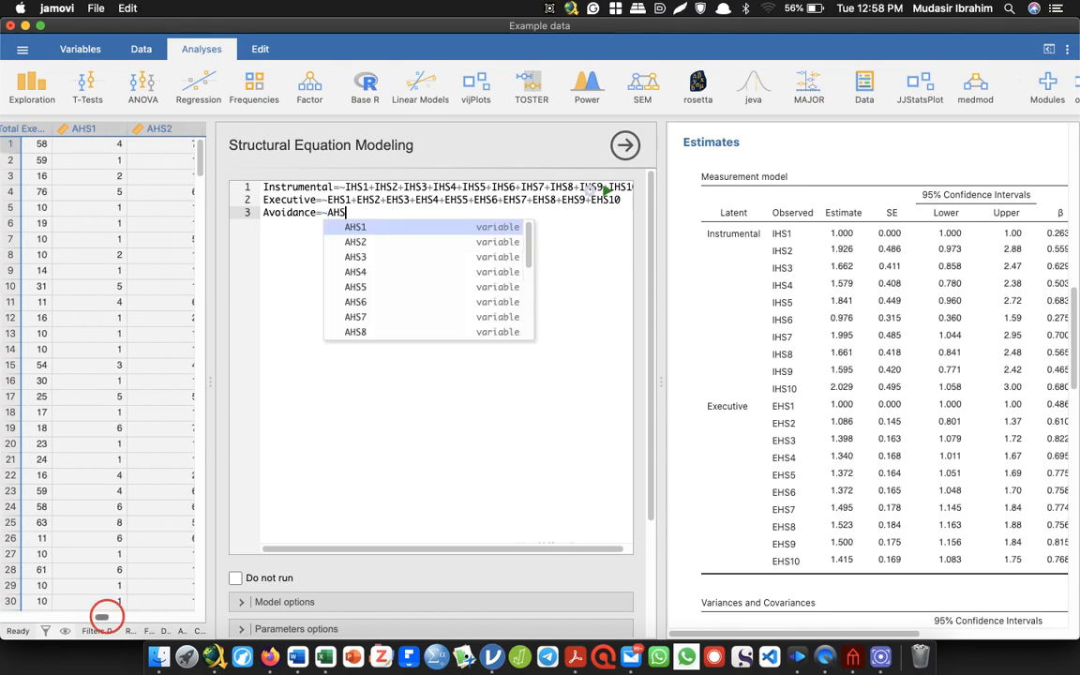
text(1+AHS2+AHS3+AHS4)
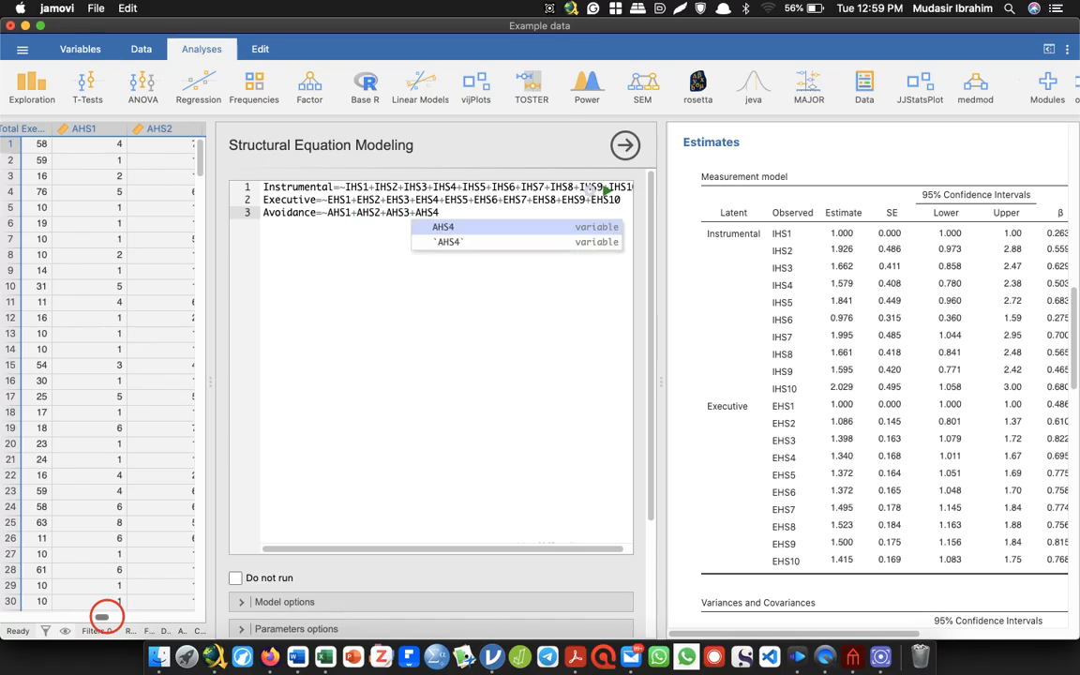
text(+AHS5+AHS6+)
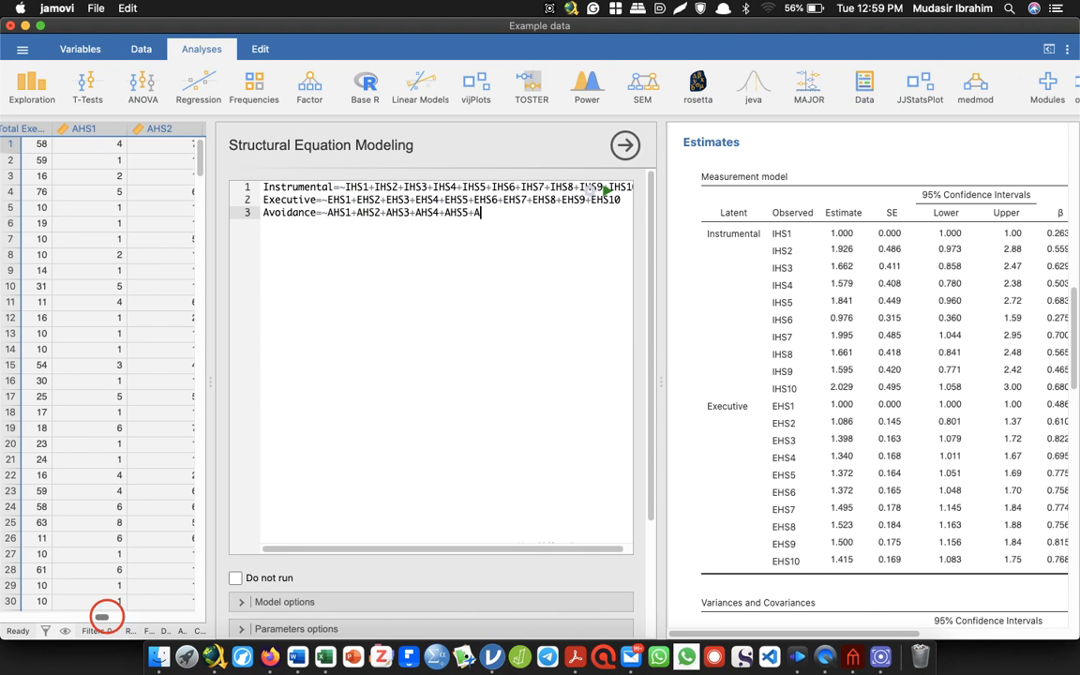
text(AHS7+AHS8)
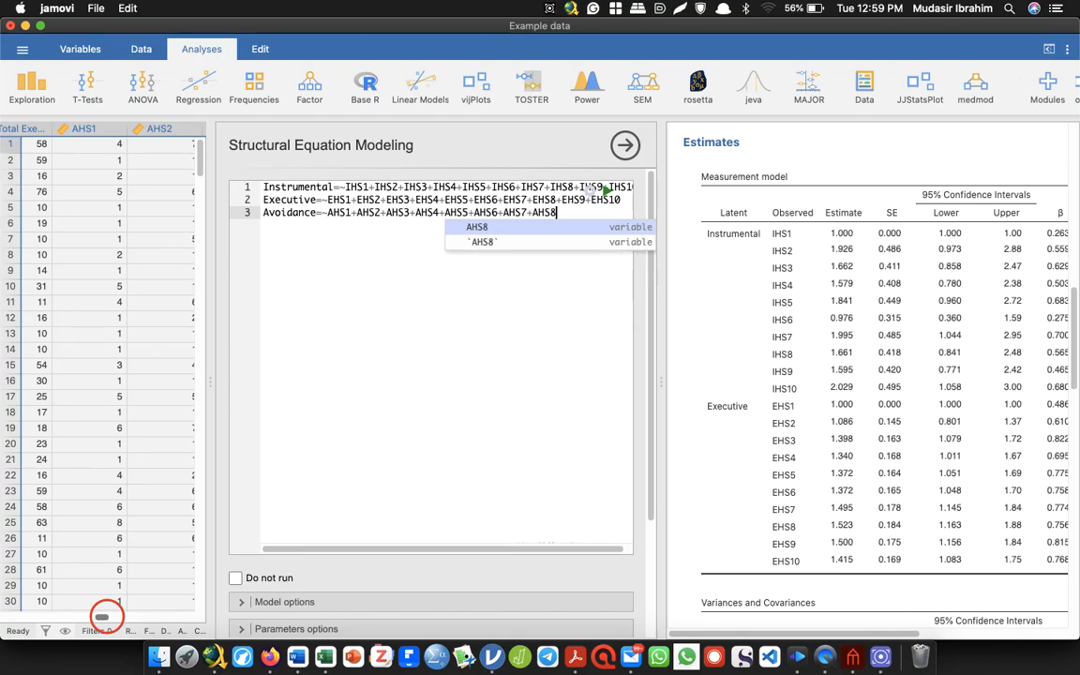
text(+AHS9+AHS)
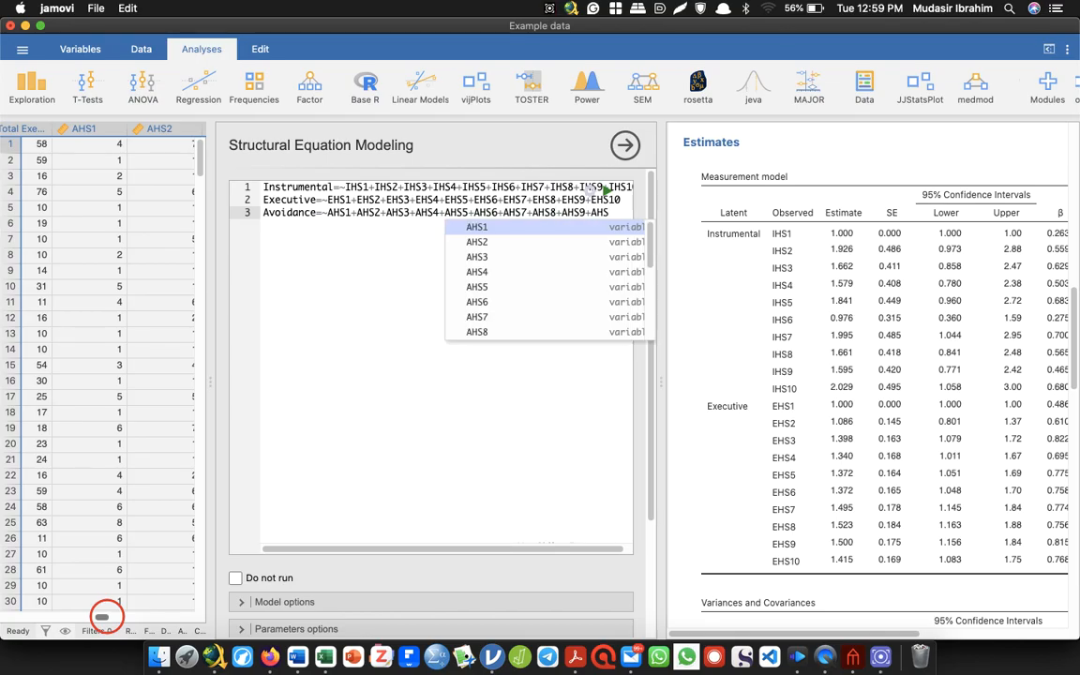
key(BackSpace)
key(BackSpace)
key(BackSpace)
key(BackSpace)
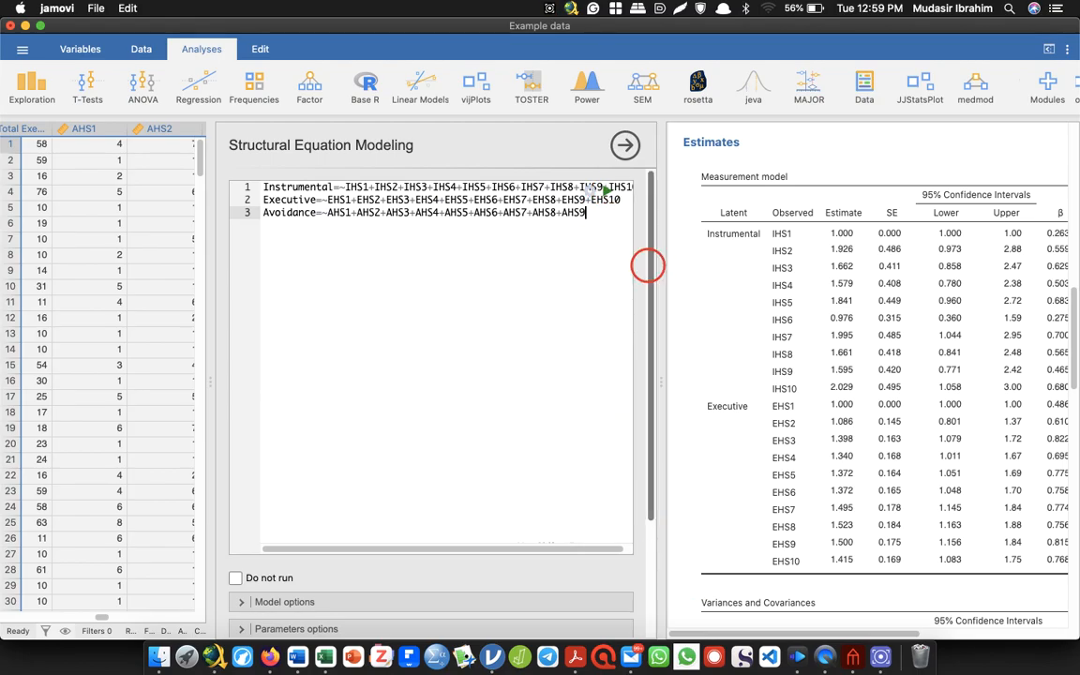
Step: Run the three-factor model and review its measurement model estimates and the user model versus baseline model fit indices
key(ctrl+shift+Return)
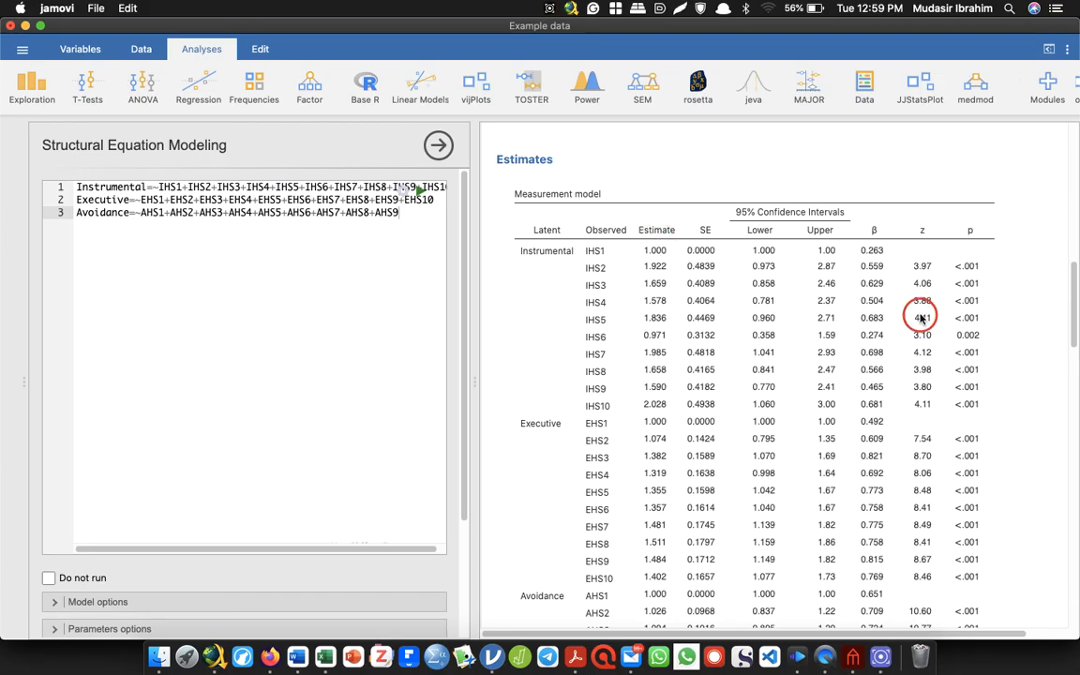
drag(1071, 294, 1072, 342)
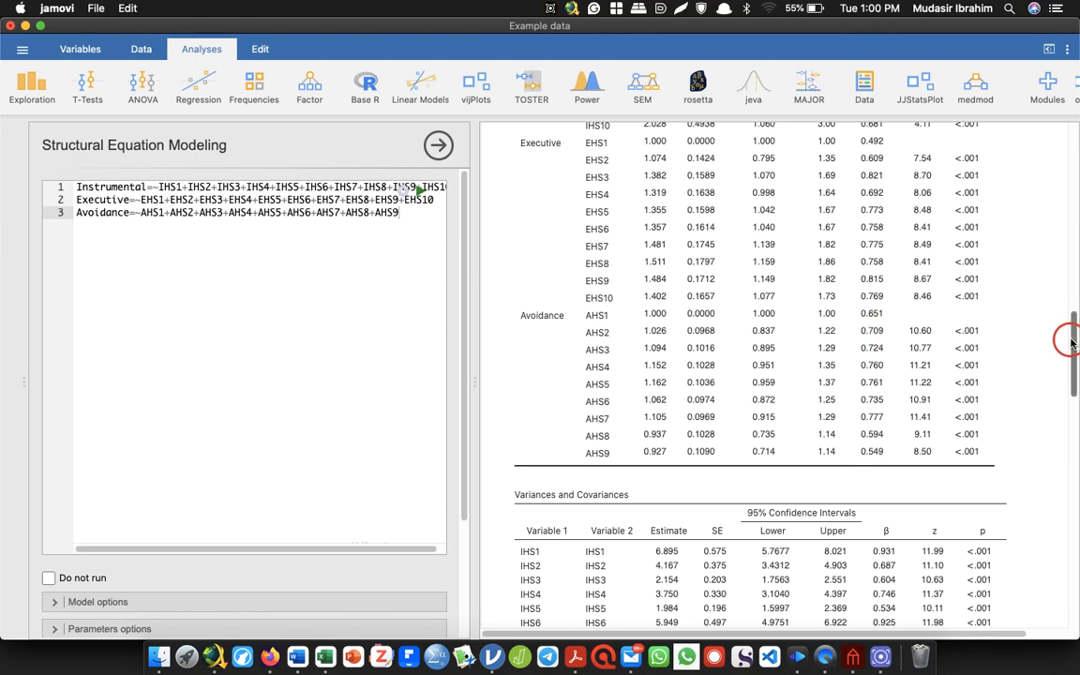
drag(1071, 340, 1071, 262)
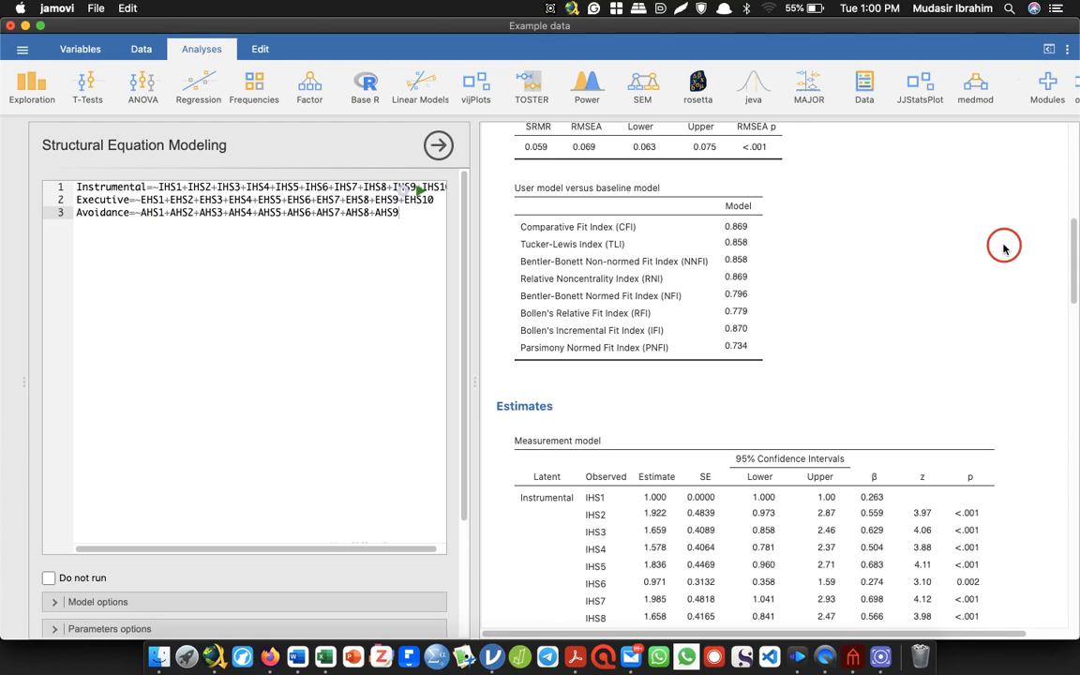
Step: Switch to the Word document Introduction to Structural Equation Modeling to consult its reference criteria
key(alt+Tab)
key(alt+Tab)
key(alt+Tab)
key(alt+Tab)
key(alt+Tab)
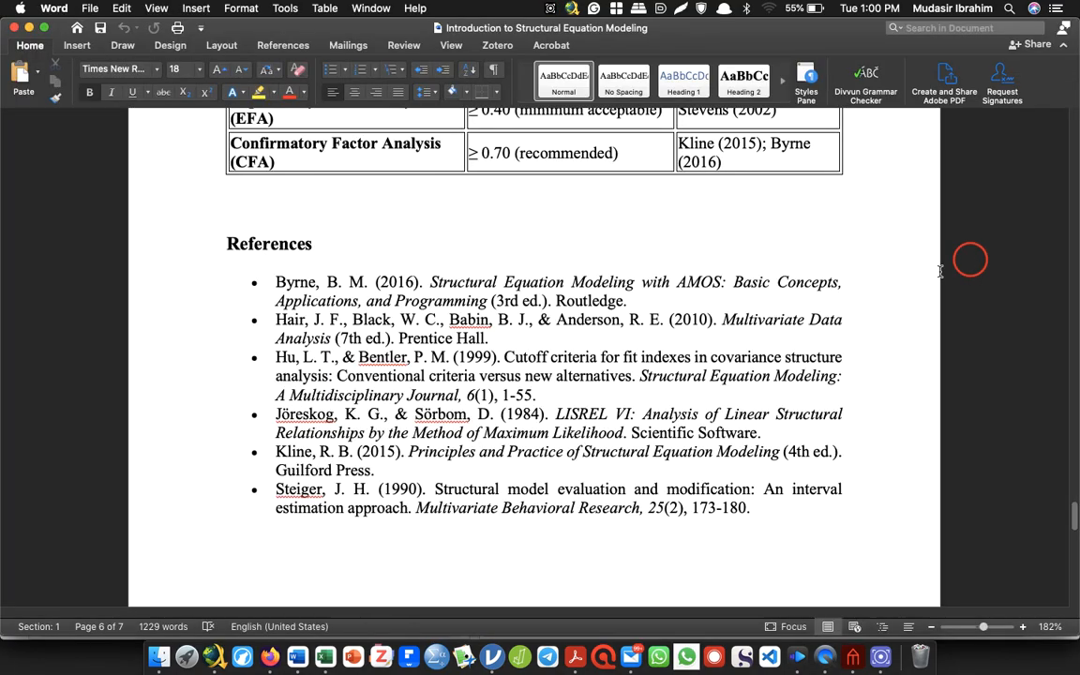
Step: Examine the SEM Fit Indices and Cutoff Values table, especially the chi-square and CFI cutoffs and their citations
scroll(1063, 506, up, 10)
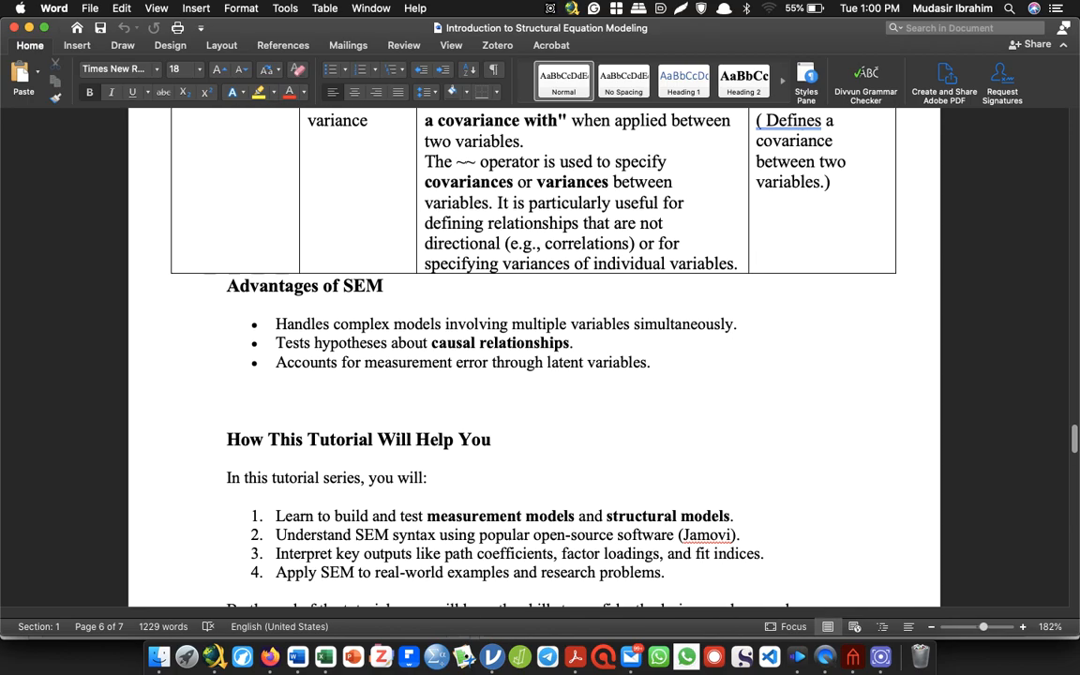
scroll(534, 356, down, 10)
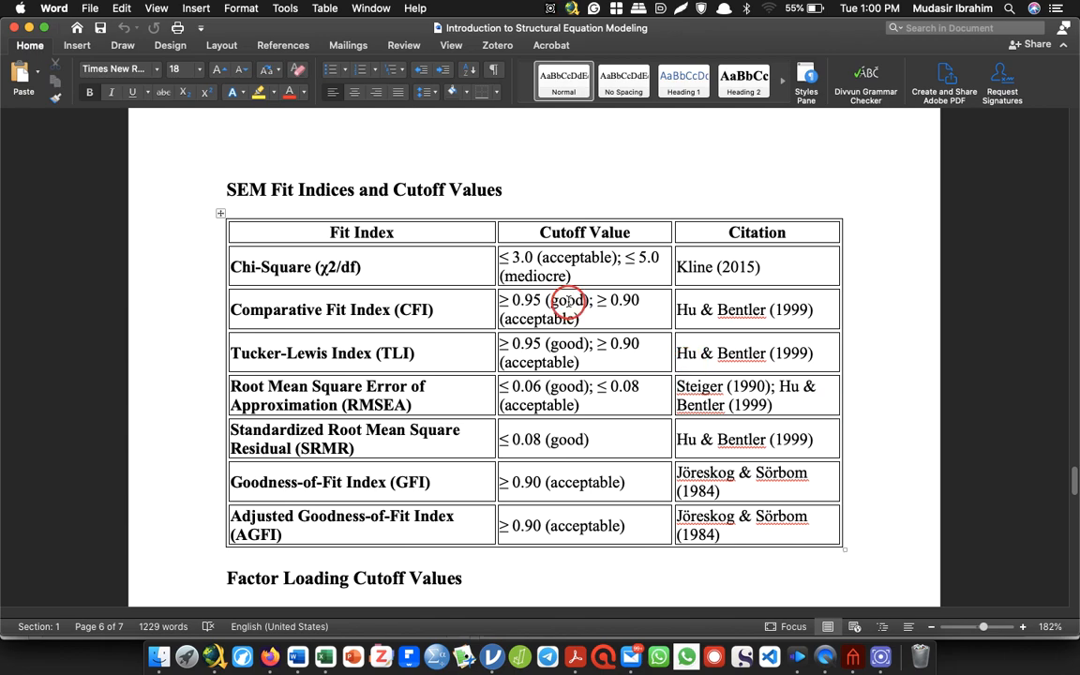
mouse_move(362, 267)
mouse_down()
mouse_move(228, 266)
mouse_move(355, 279)
mouse_up()
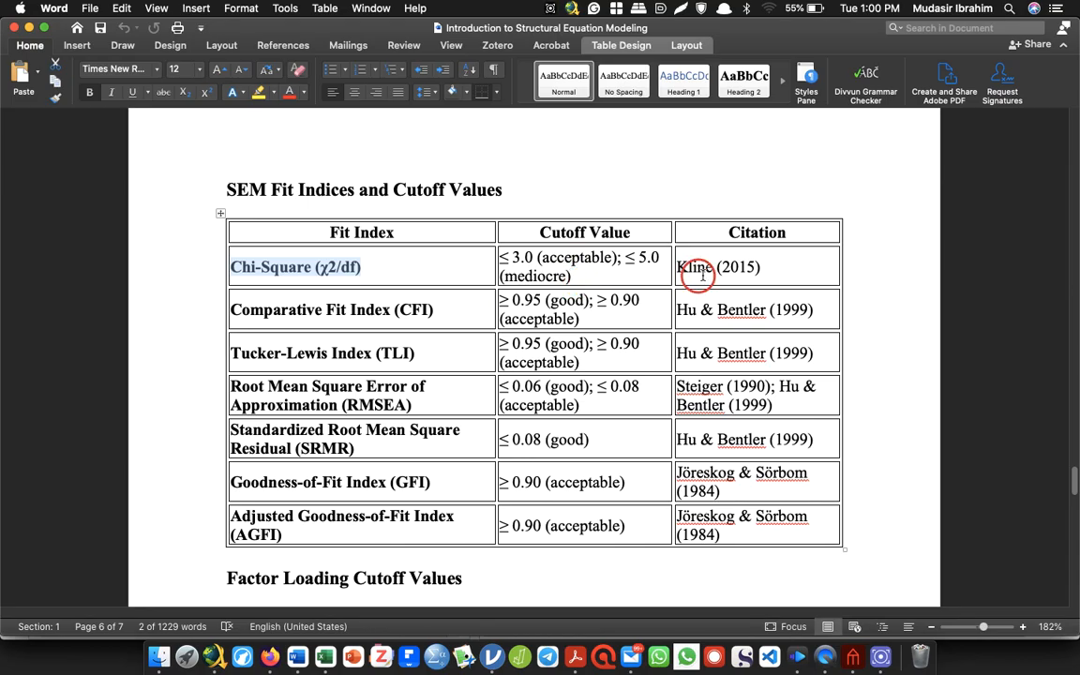
drag(784, 263, 676, 266)
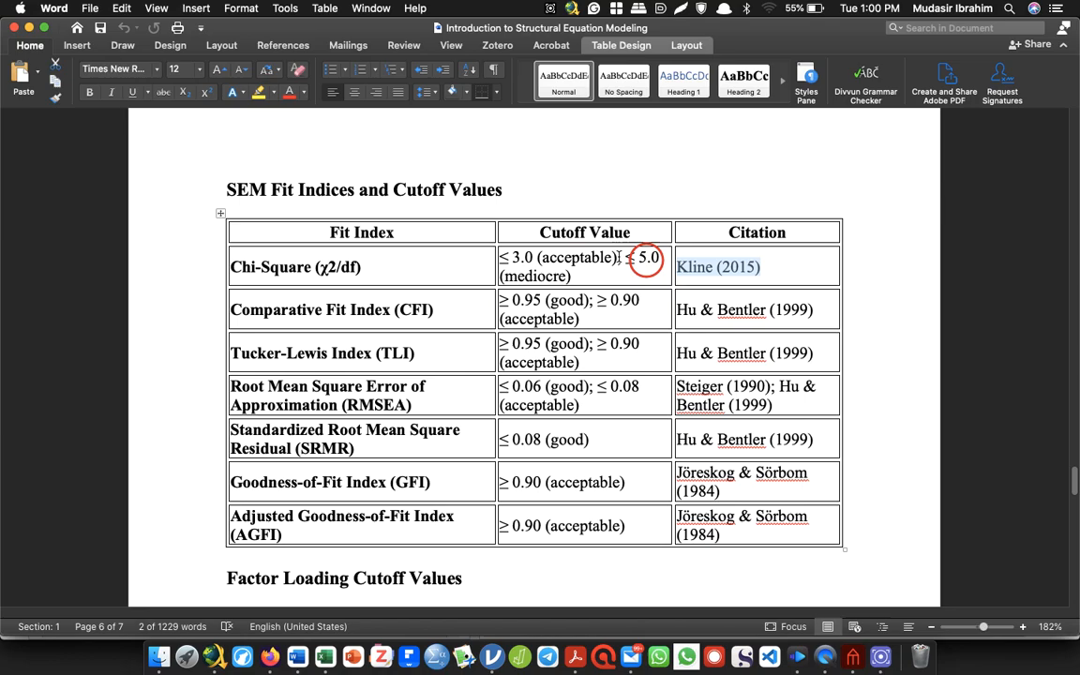
drag(592, 272, 450, 267)
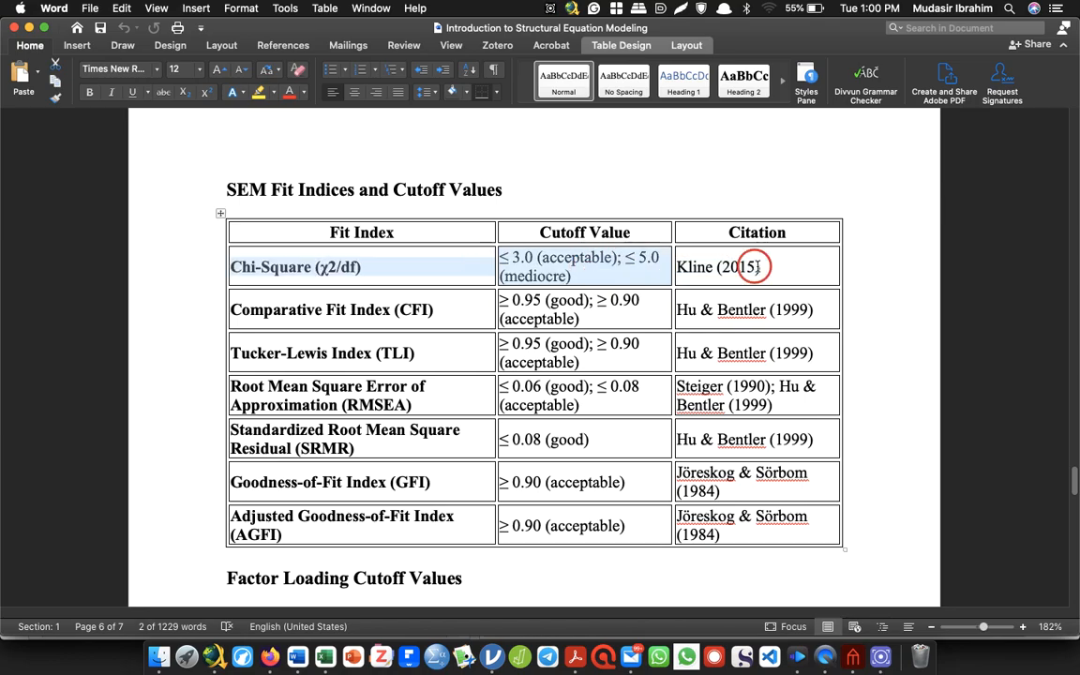
drag(778, 267, 676, 268)
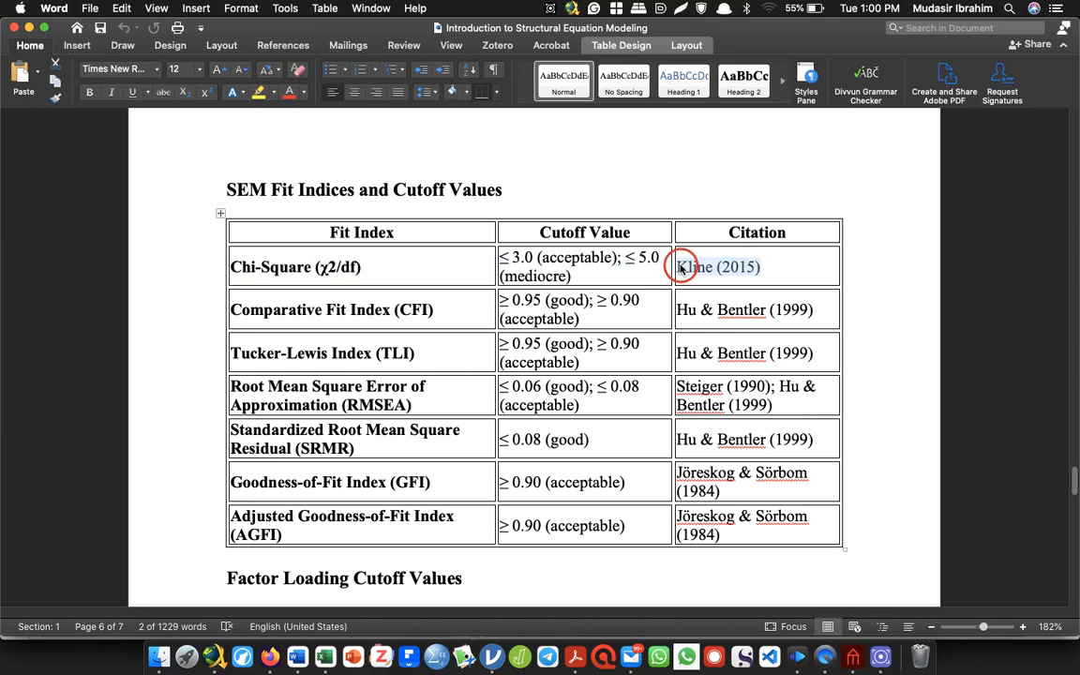
drag(600, 318, 510, 300)
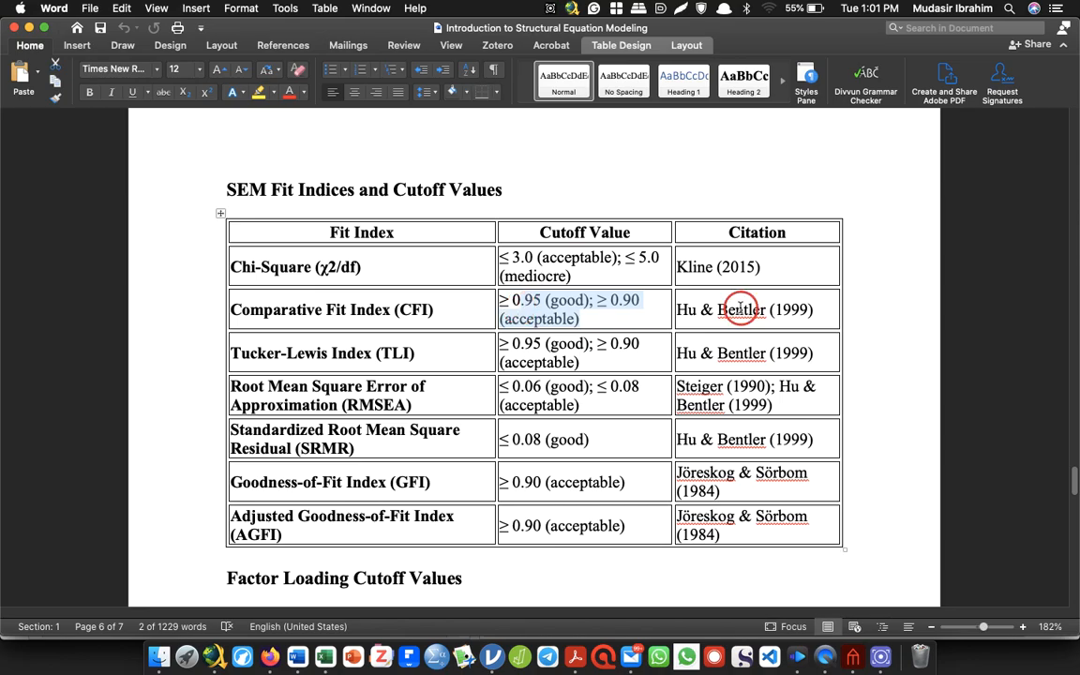
click(574, 315)
drag(805, 309, 677, 309)
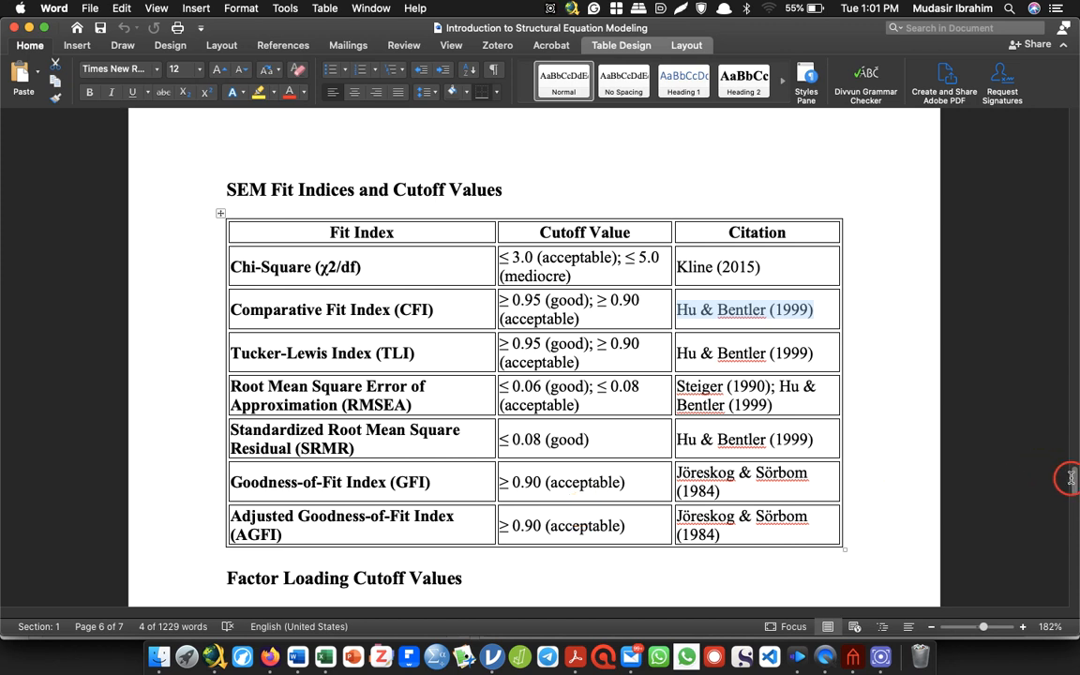
Step: Examine the Factor Loading Cutoff Values table for standardized loading, exploratory factor analysis and confirmatory factor analysis
scroll(961, 431, down, 5)
scroll(534, 356, up, 2)
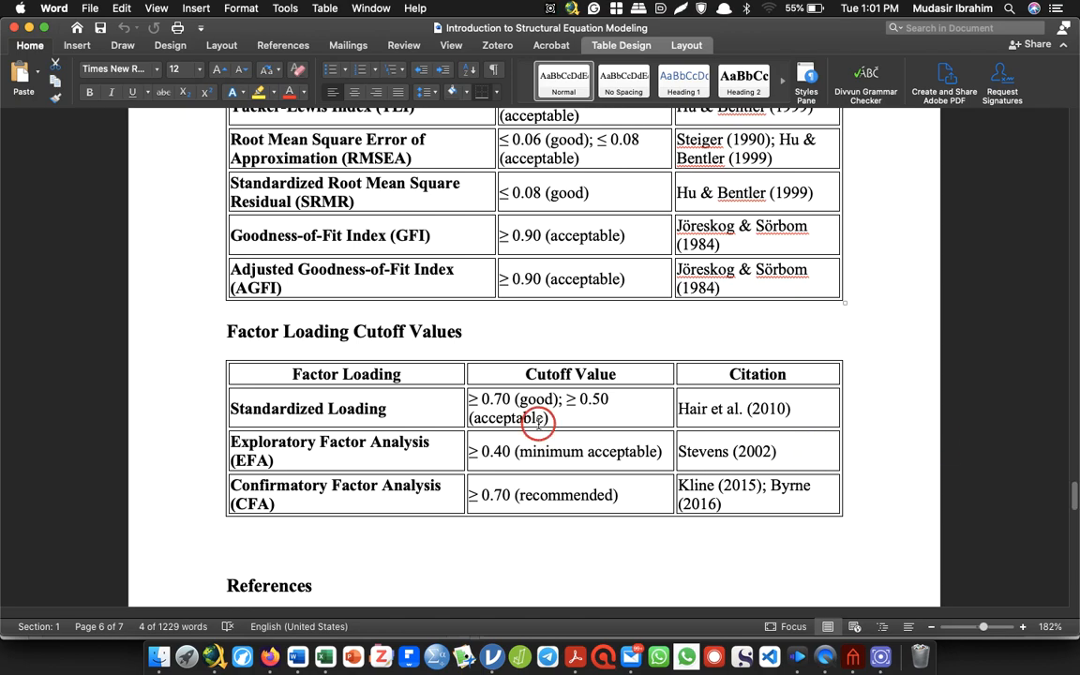
drag(557, 418, 473, 398)
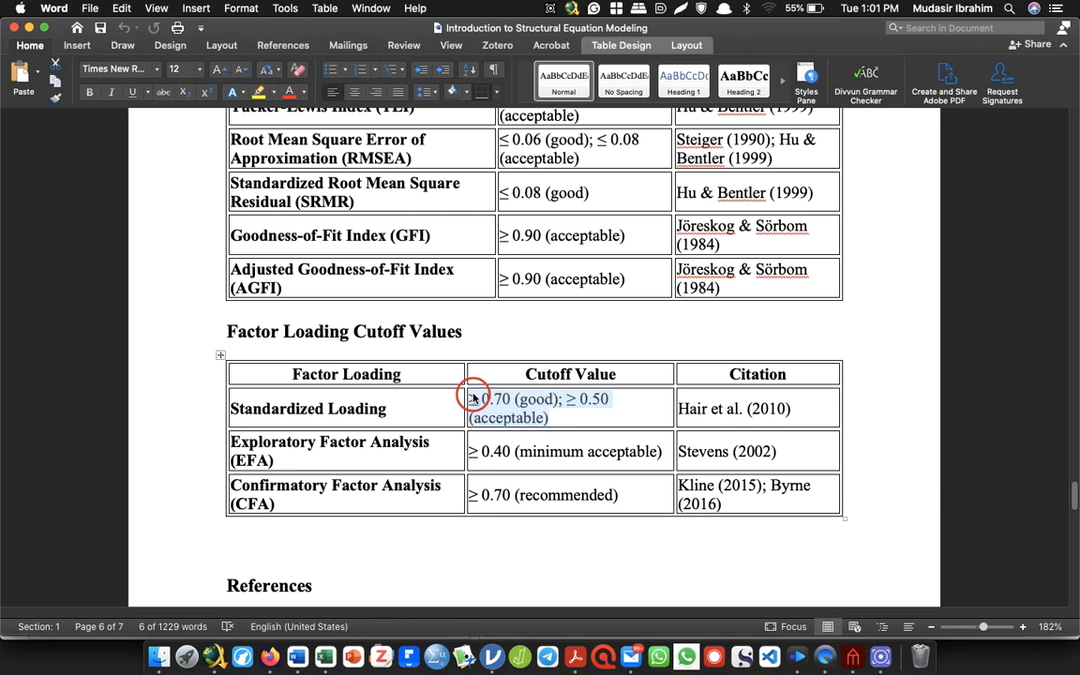
drag(472, 397, 519, 400)
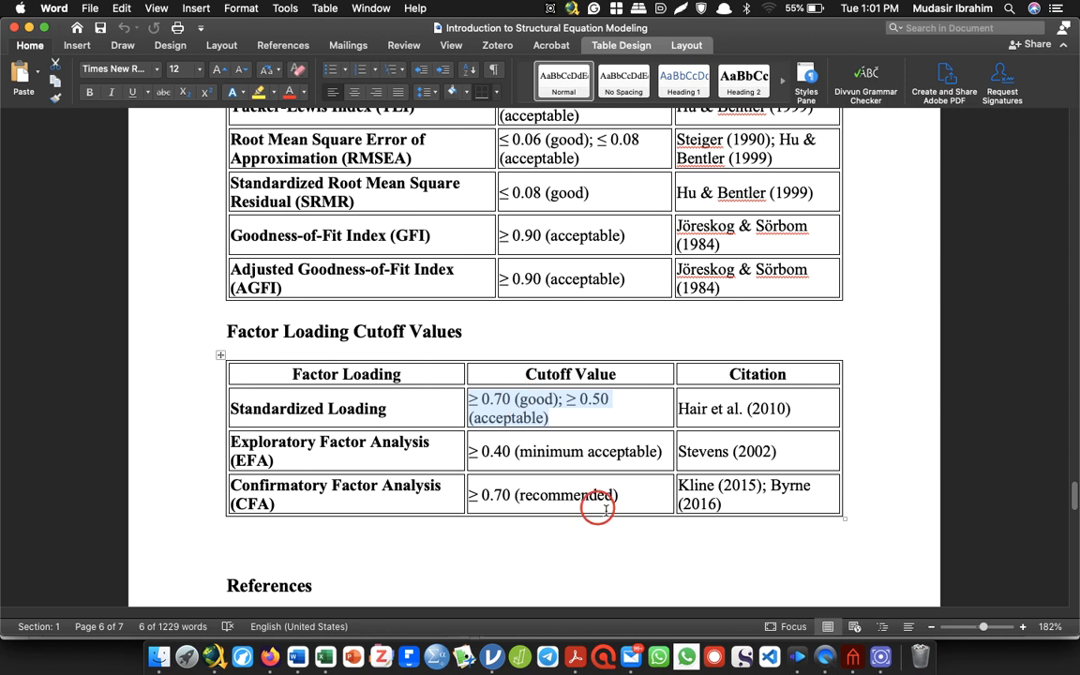
drag(627, 502, 567, 495)
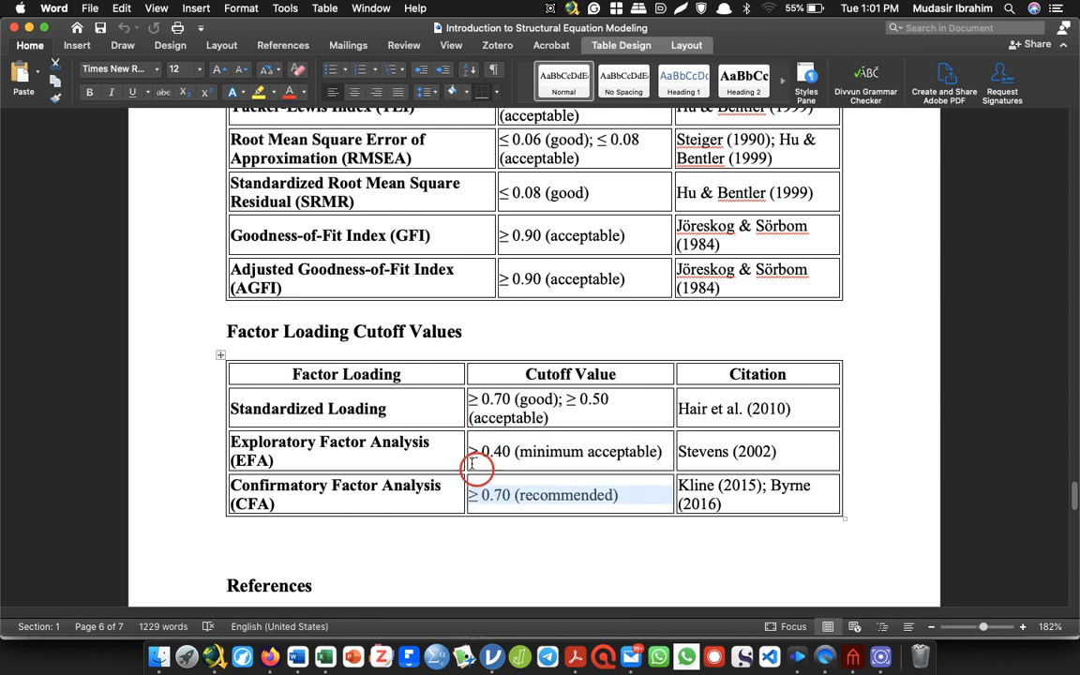
click(515, 452)
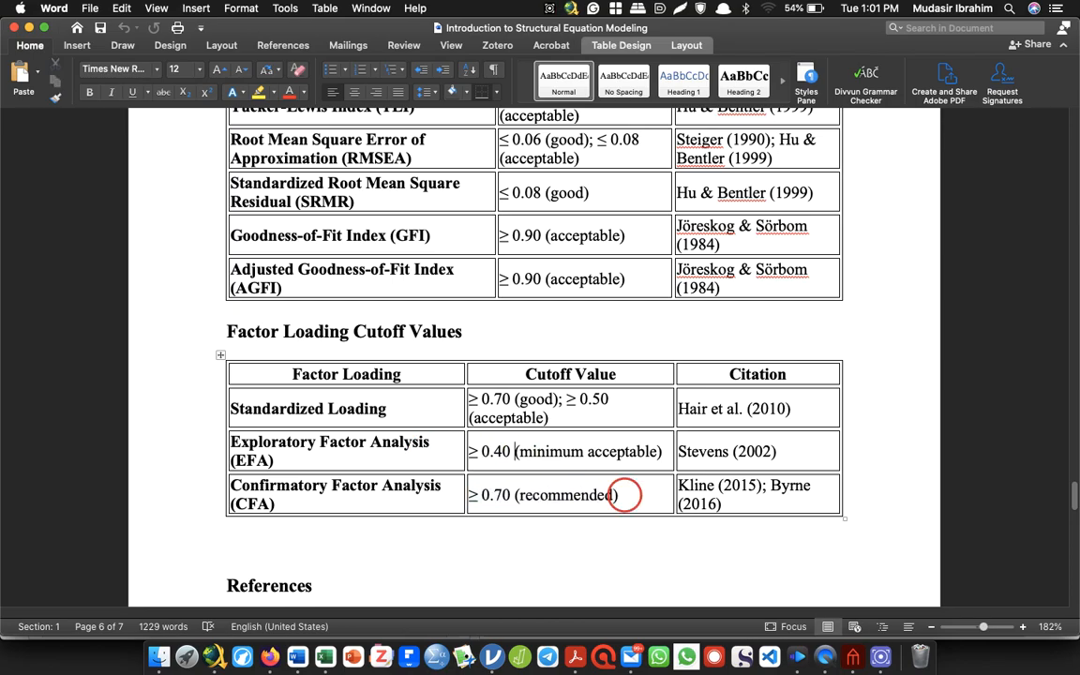
key(shift+alt+Left)
key(shift+alt+Left)
key(shift+alt+Left)
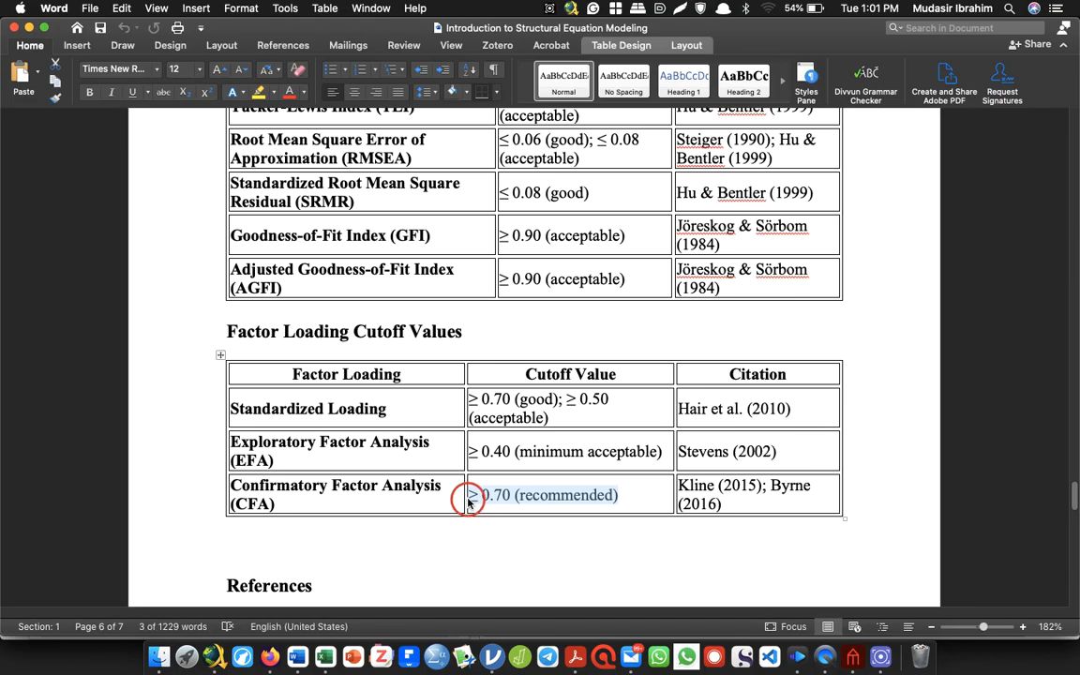
Step: Switch back to jamovi and enable Additional fit measures and Reliability indices in the SEM output options
key(super+Tab)
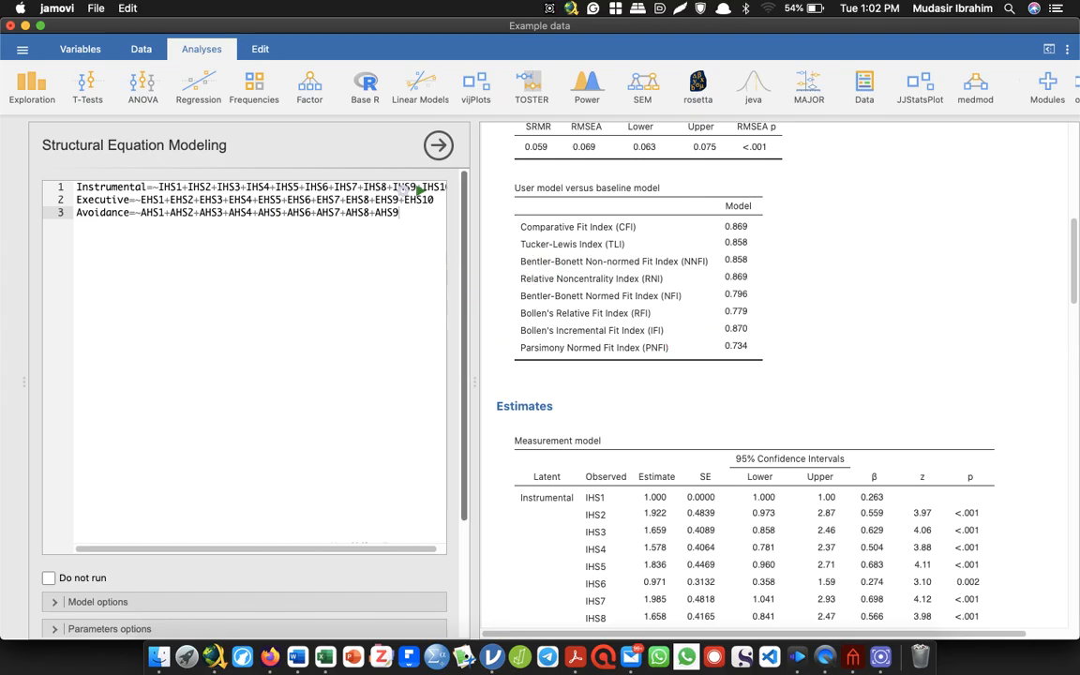
scroll(412, 234, down, 3)
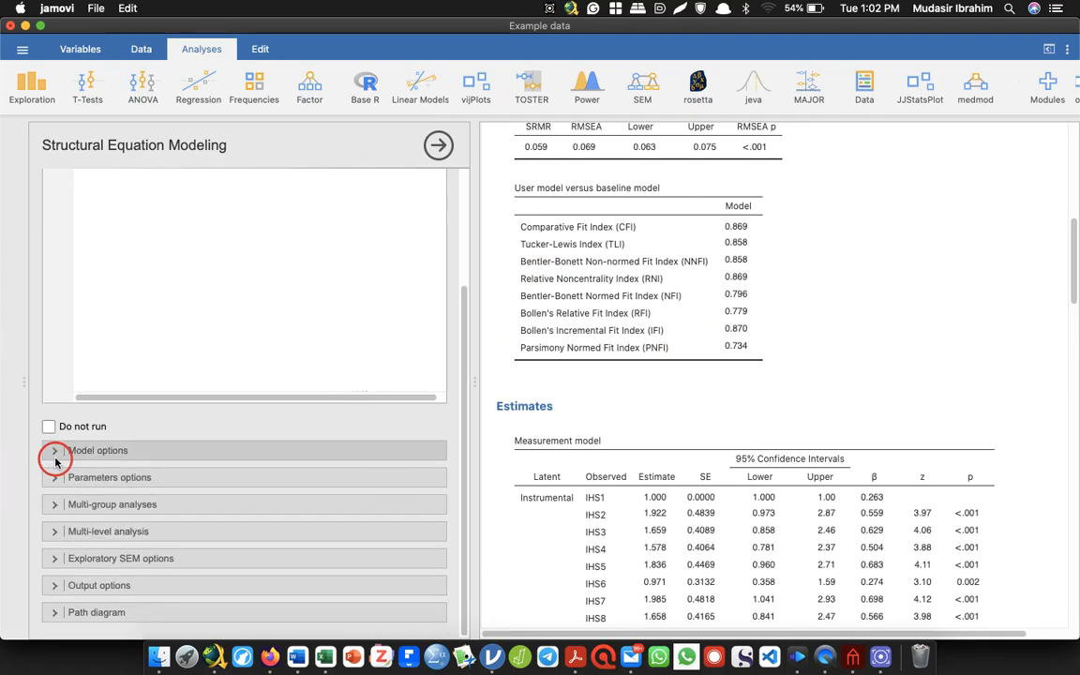
click(54, 585)
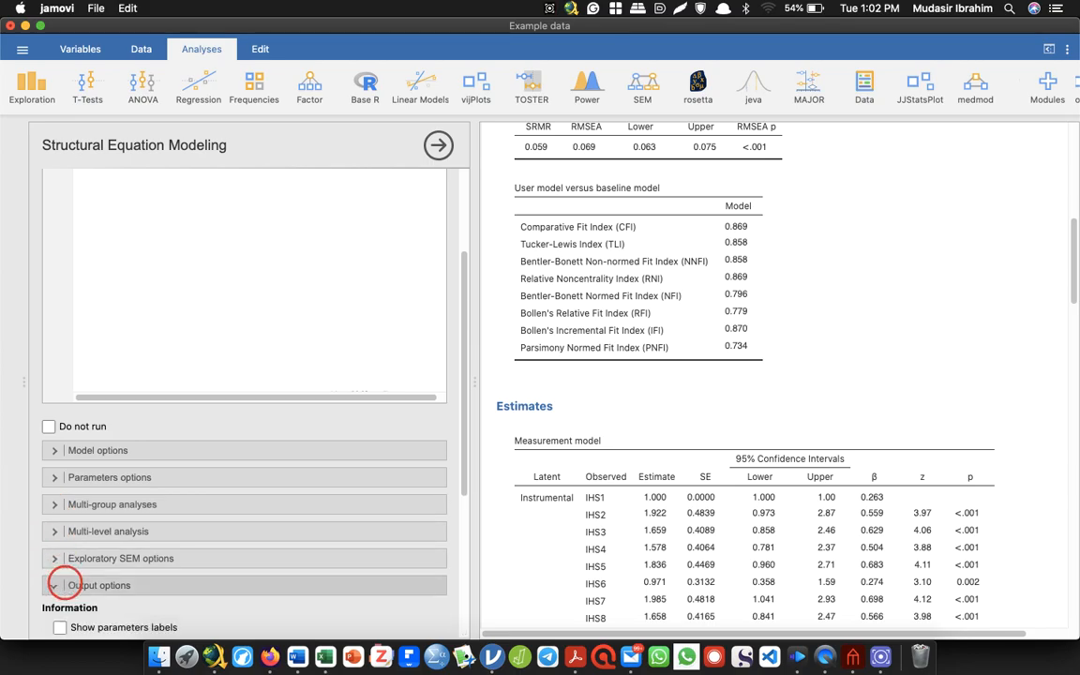
scroll(459, 330, down, 5)
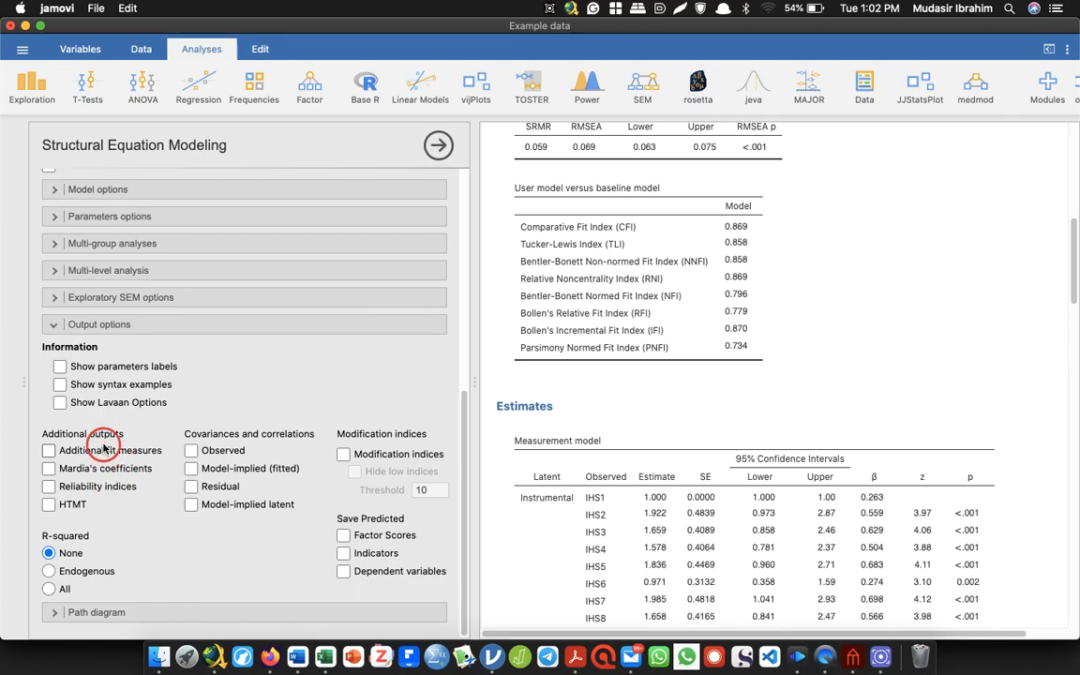
click(98, 450)
click(97, 486)
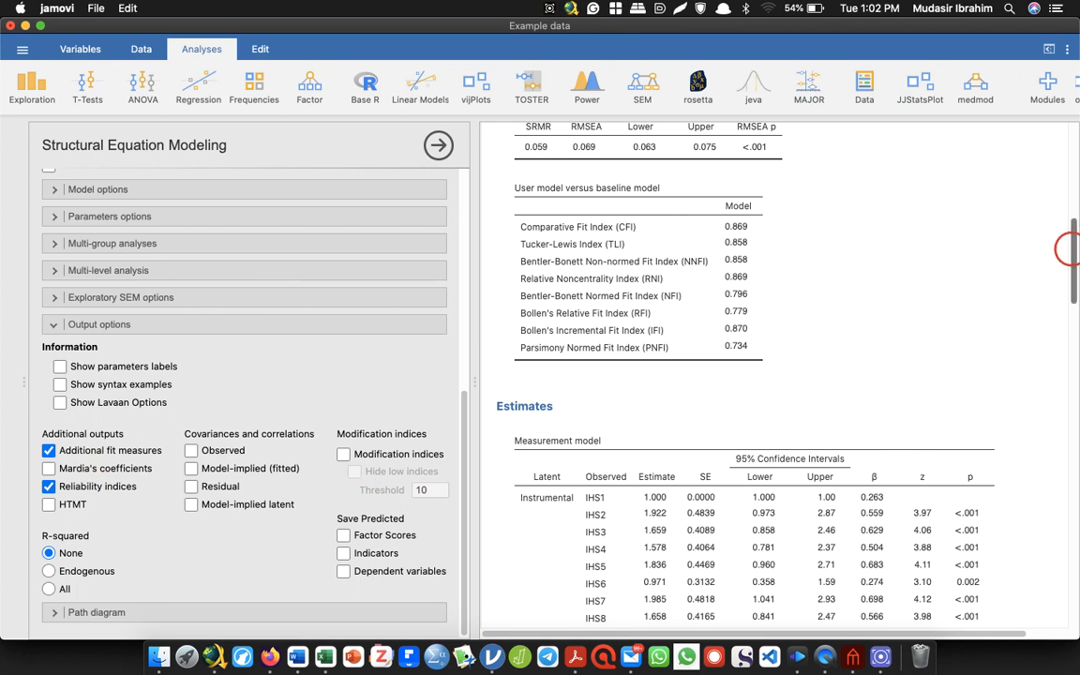
Step: Review the reliability indices and AVE of the three latent variables, plus the β loadings in the measurement model
scroll(1069, 248, down, 10)
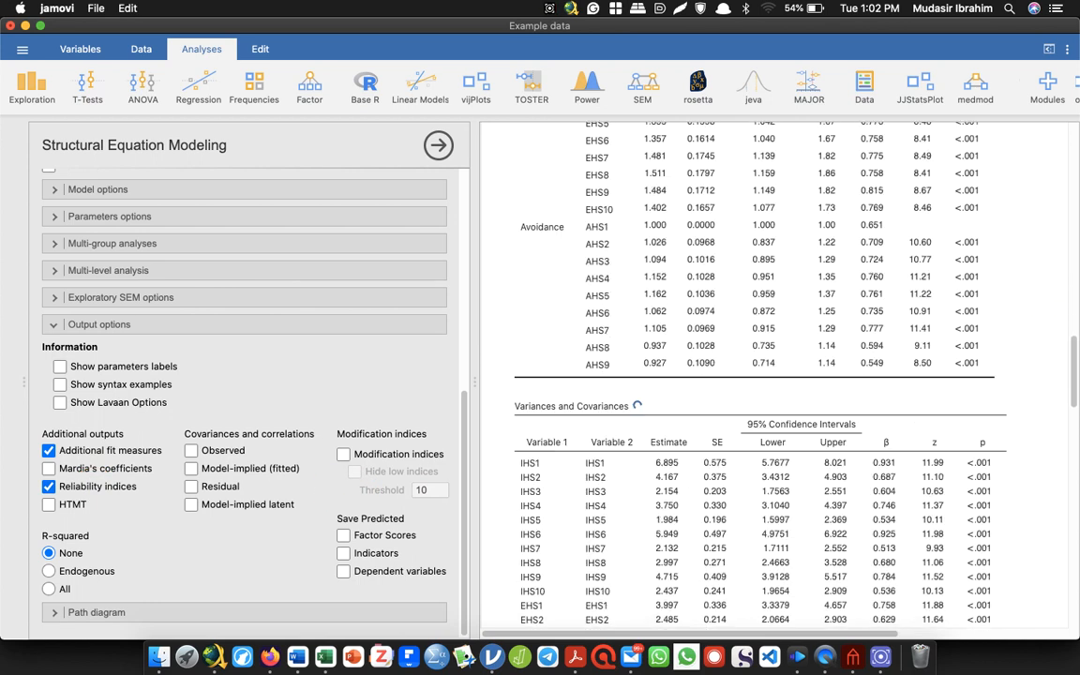
scroll(773, 374, down, 10)
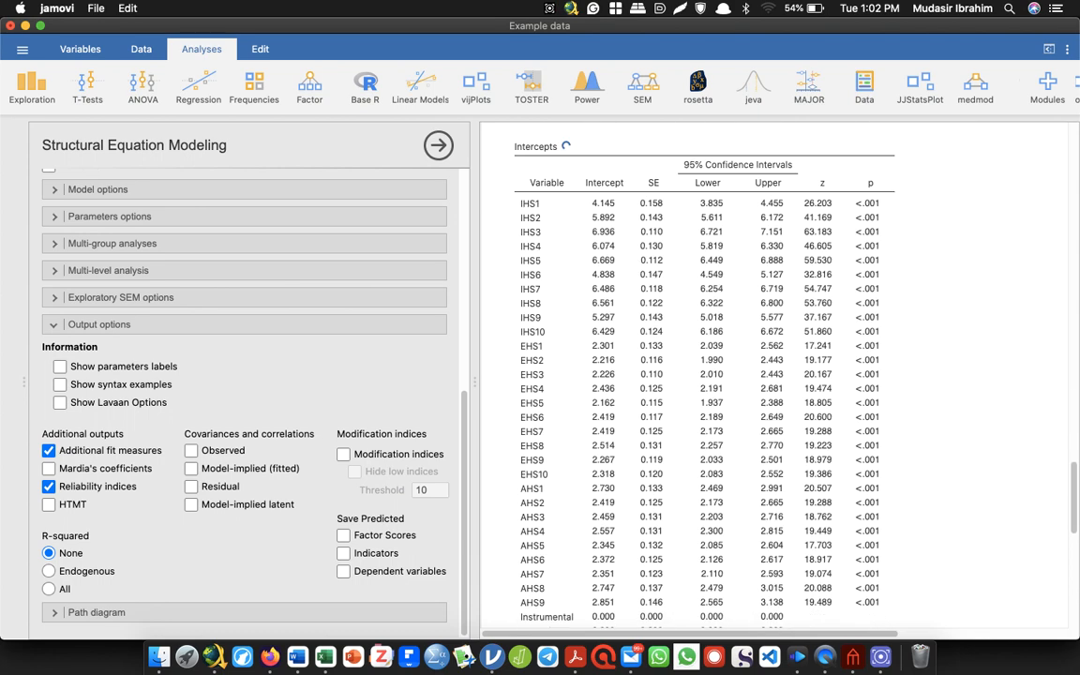
scroll(816, 531, down, 1)
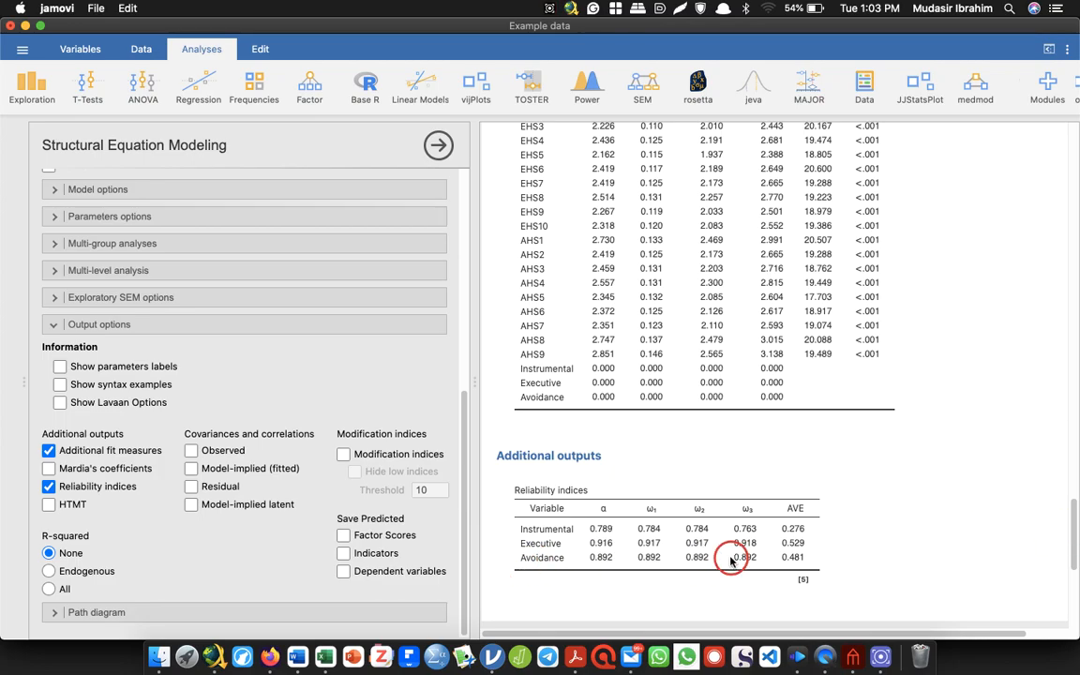
scroll(1063, 590, up, 1)
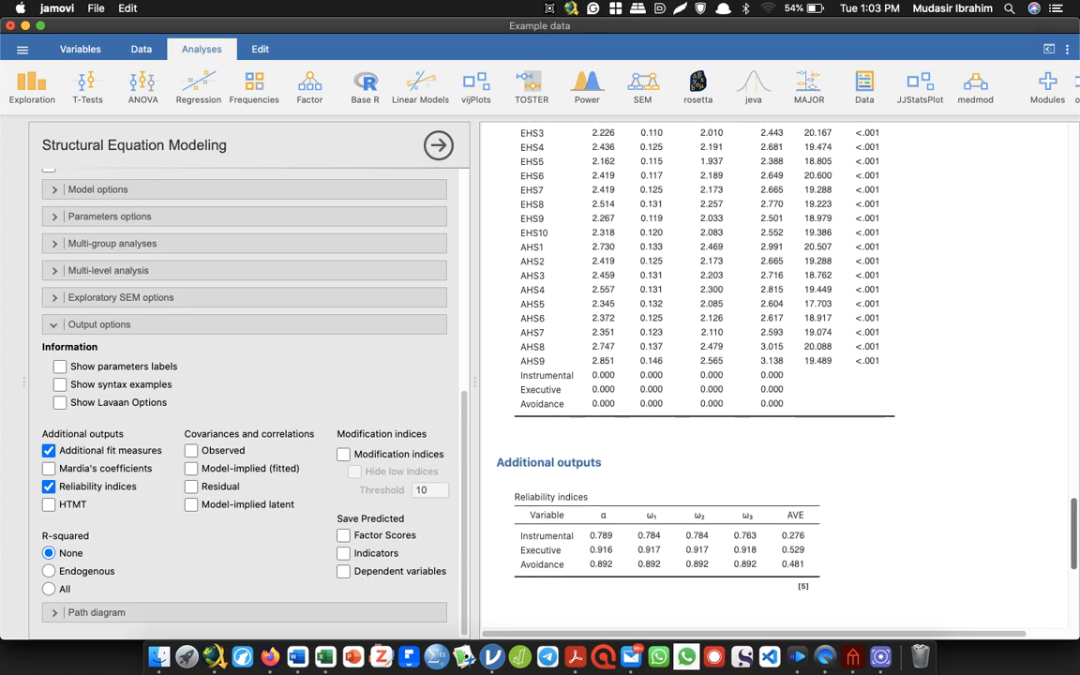
scroll(778, 375, up, 15)
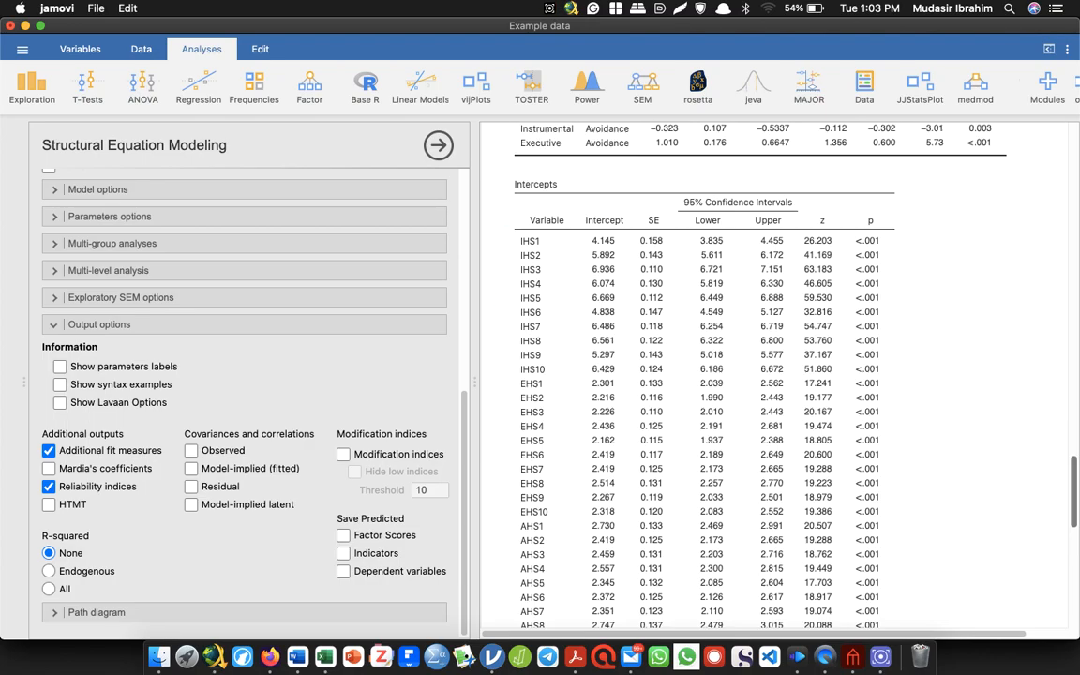
scroll(778, 375, up, 12)
scroll(778, 375, down, 8)
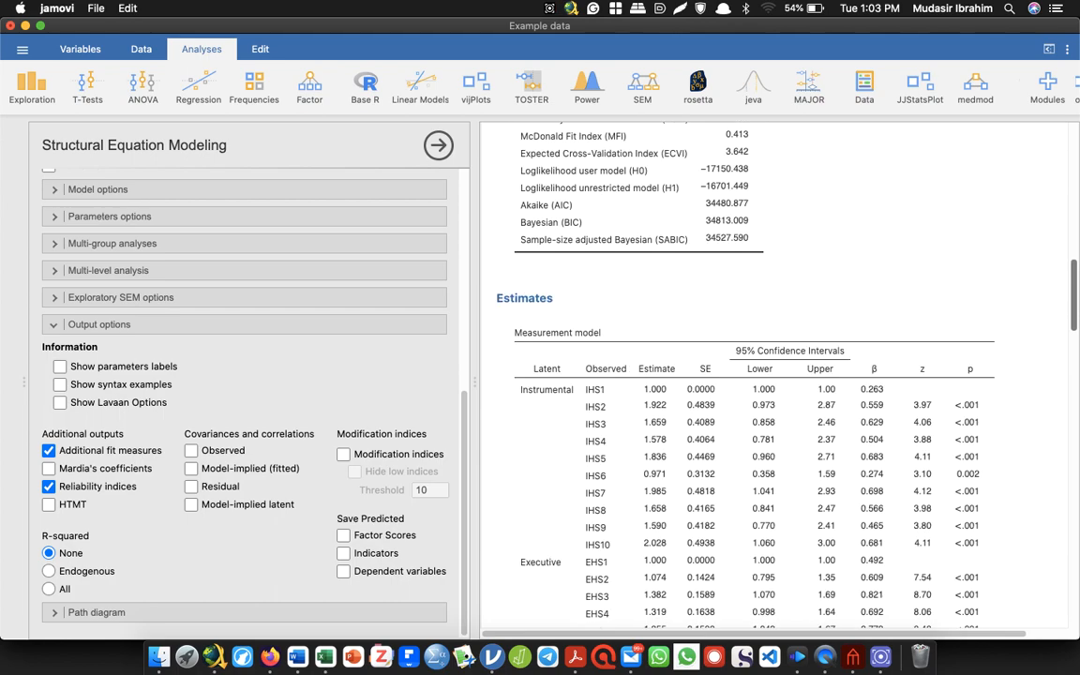
scroll(778, 375, down, 2)
scroll(778, 375, down, 2)
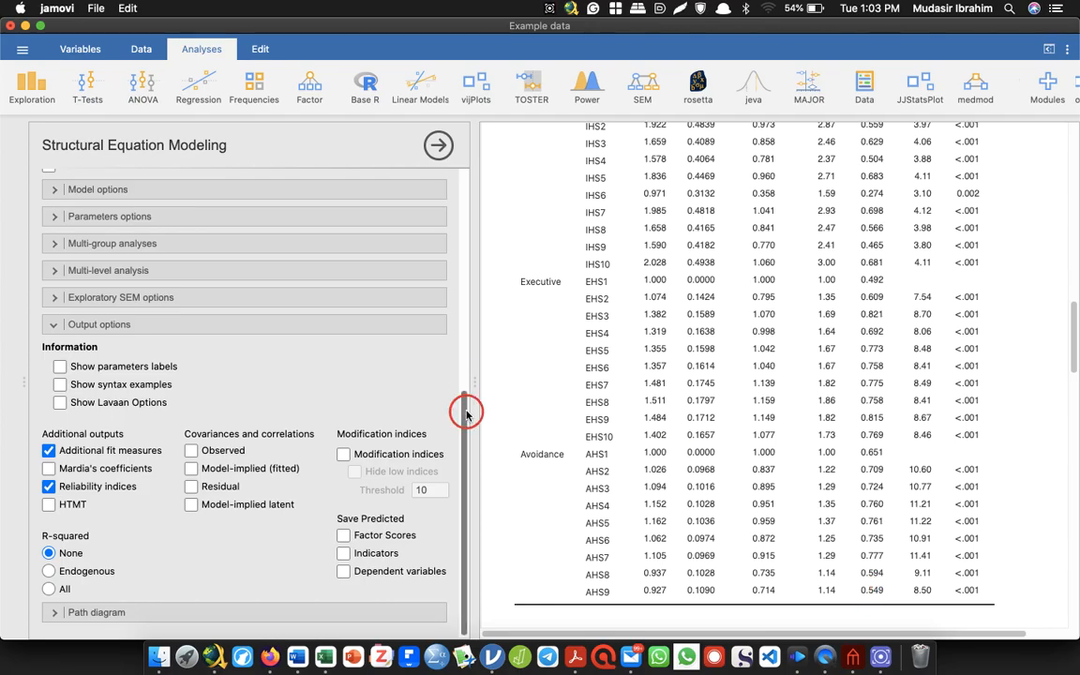
Step: Remove item AHS9 from the Avoidance definition and rerun the model to check its reliability indices and loadings
scroll(412, 190, up, 10)
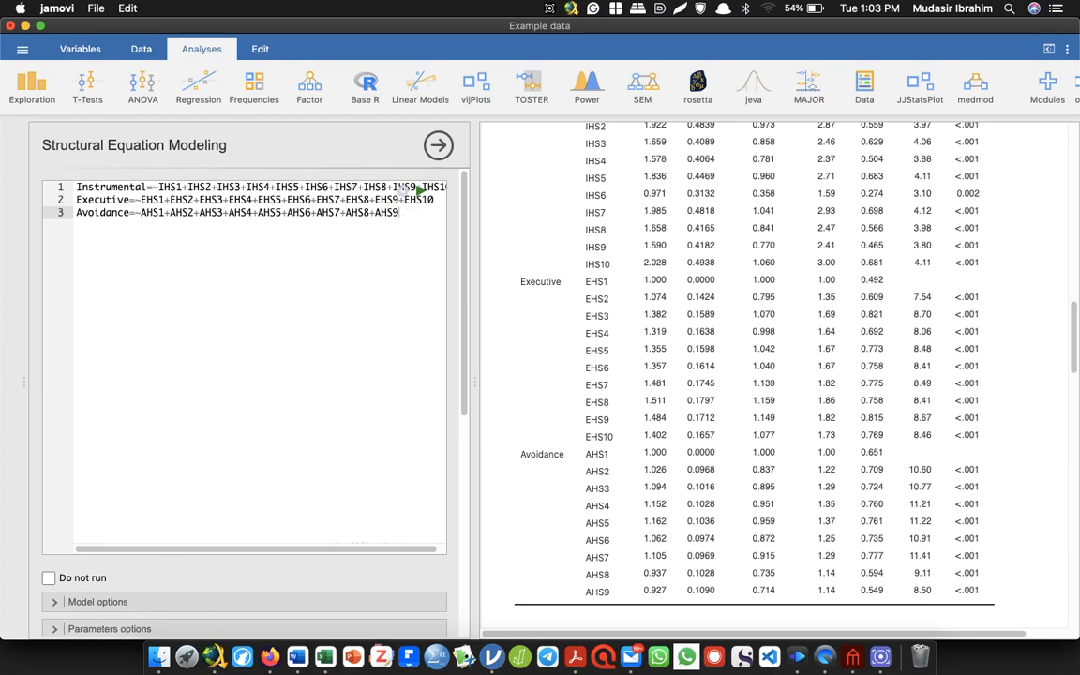
key(BackSpace)
key(BackSpace)
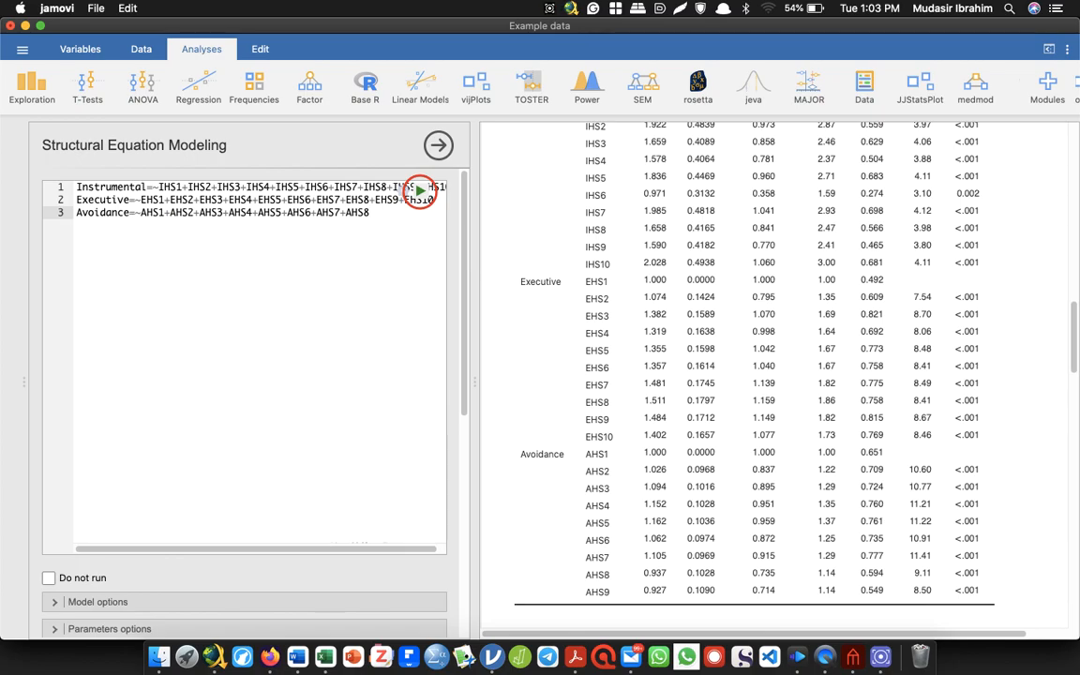
click(420, 190)
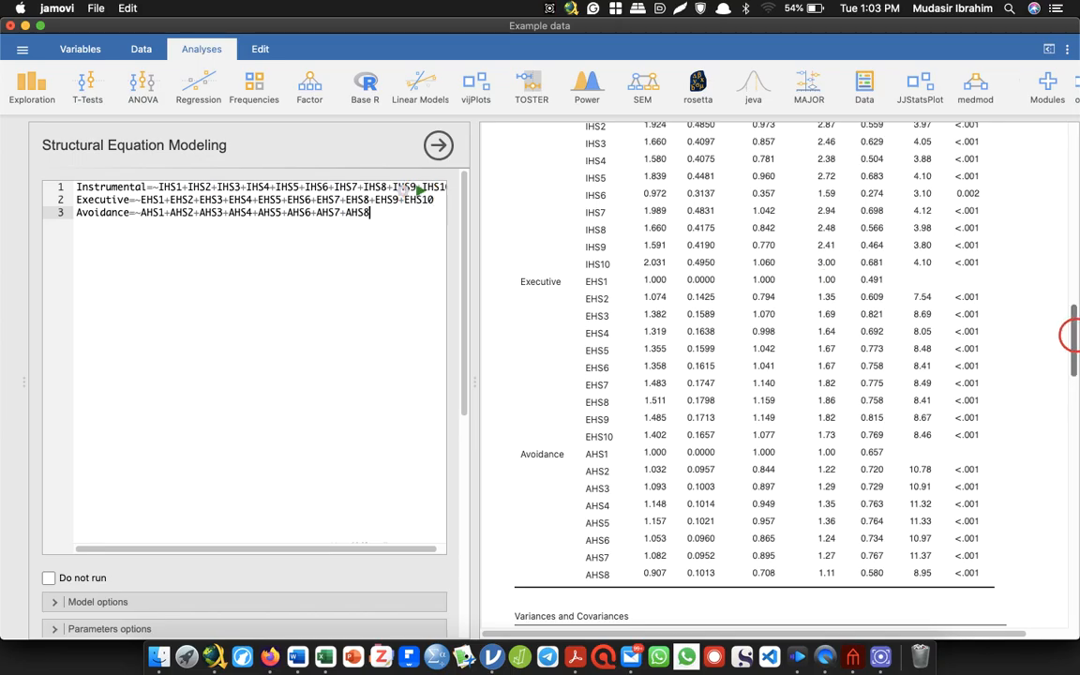
scroll(1071, 337, down, 5)
scroll(773, 375, down, 15)
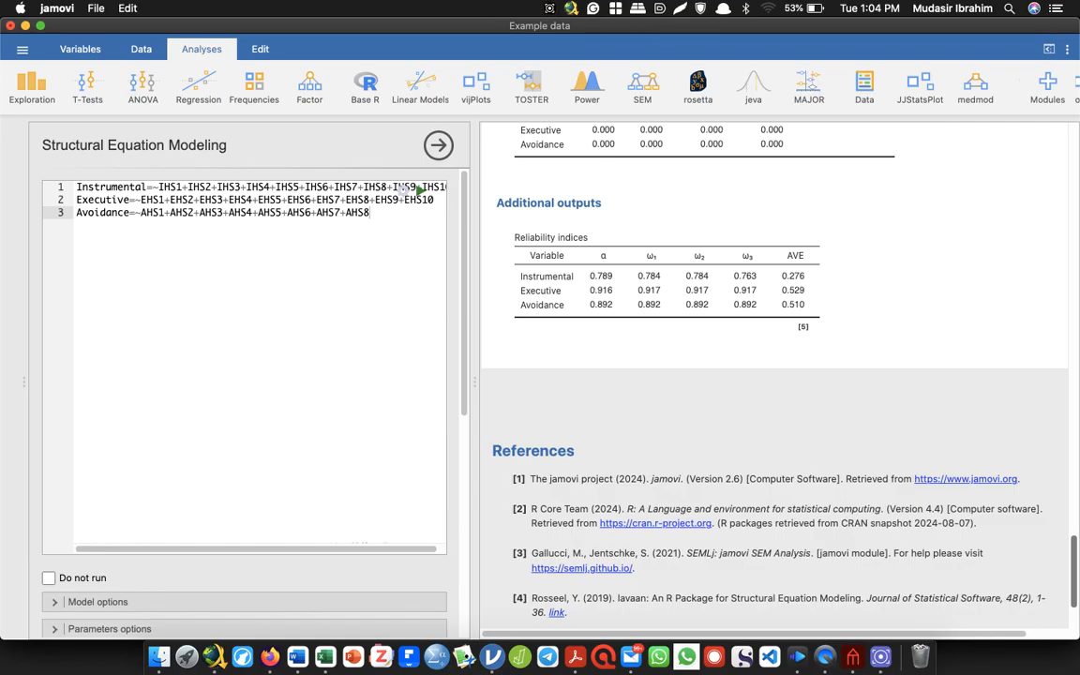
scroll(774, 375, up, 15)
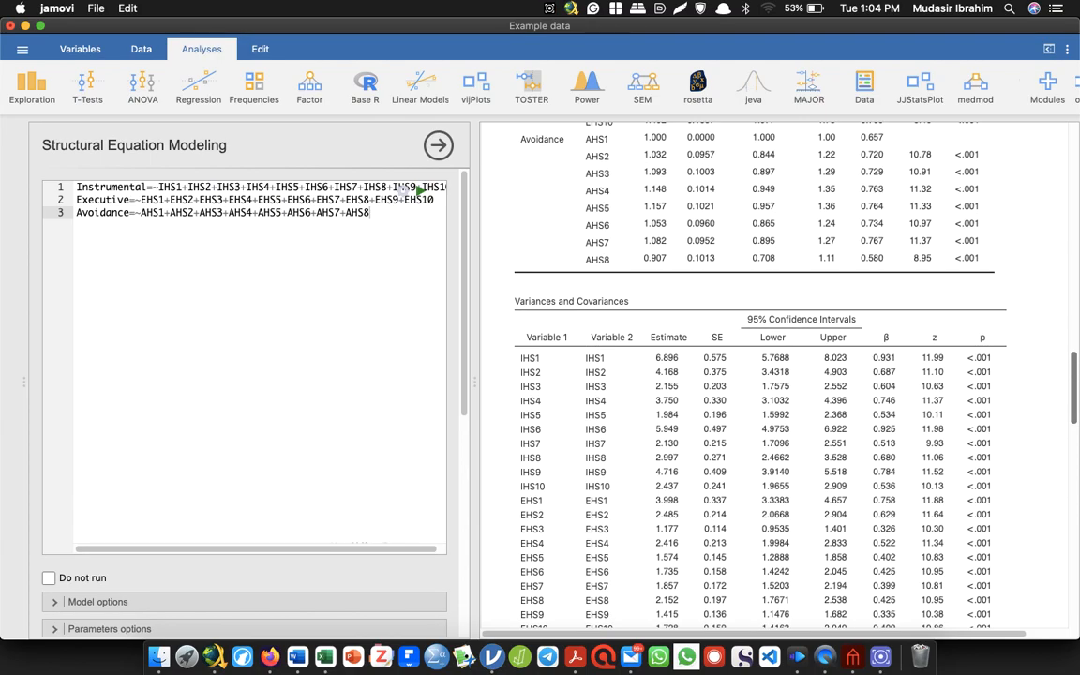
scroll(774, 375, down, 5)
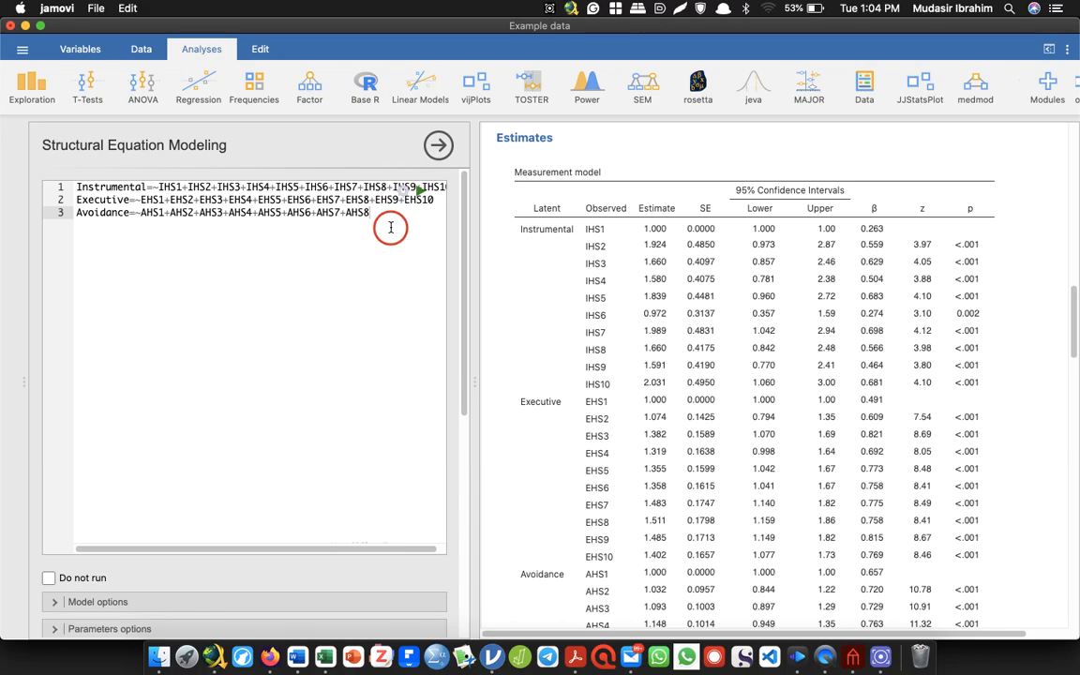
Step: Remove item IHS9 from the Instrumental definition in the model syntax and rerun the model
click(424, 187)
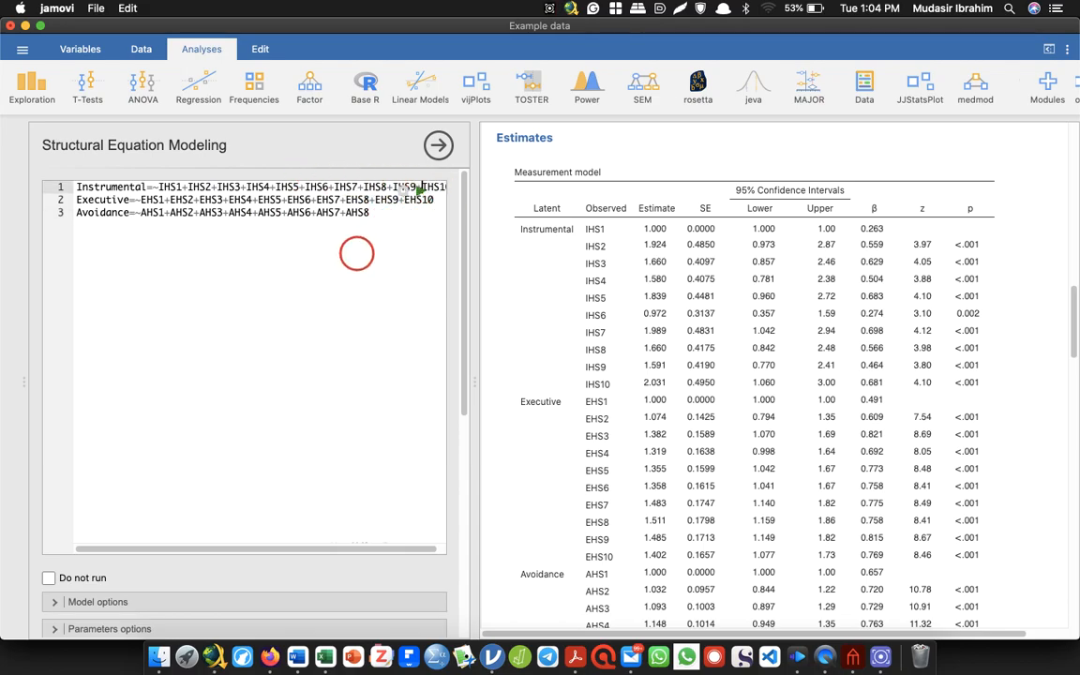
key(BackSpace)
key(BackSpace)
key(BackSpace)
key(BackSpace)
key(BackSpace)
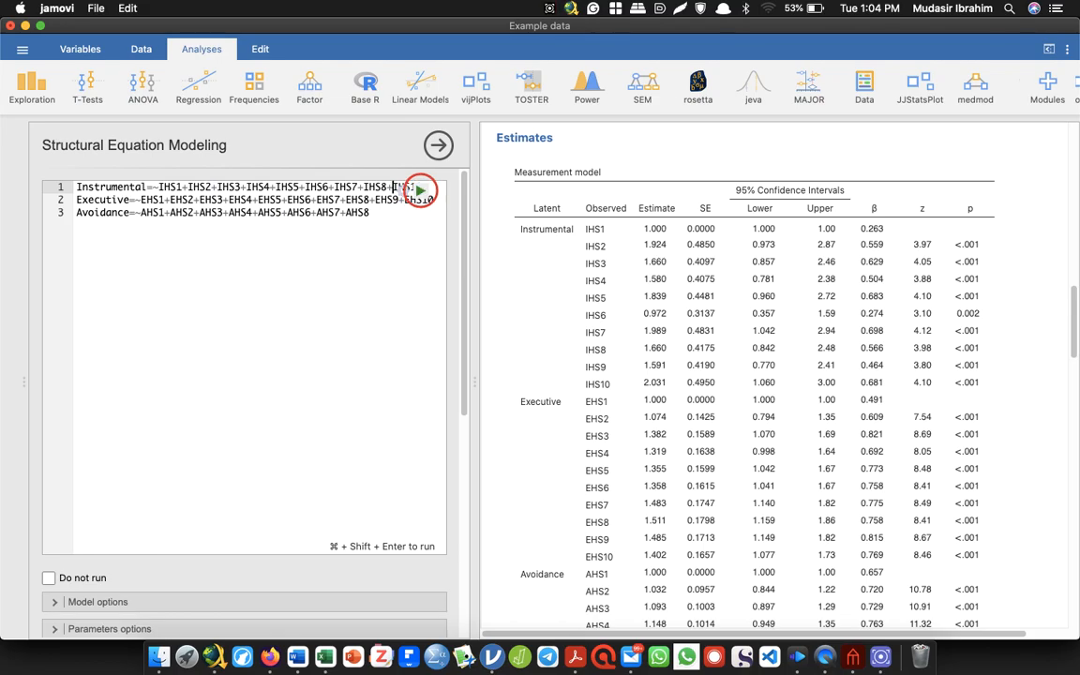
click(420, 190)
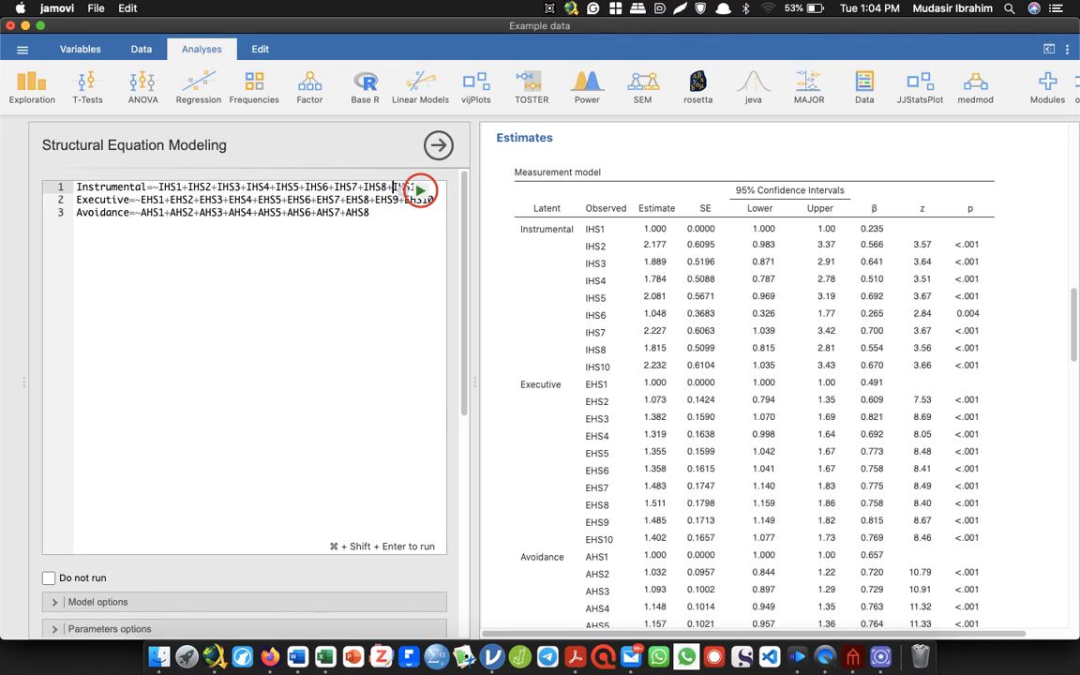
Step: Review the reliability indices, AVE, fit indices and measurement-model loadings of the model rerun without IHS9
drag(1069, 304, 1070, 563)
scroll(774, 375, up, 2)
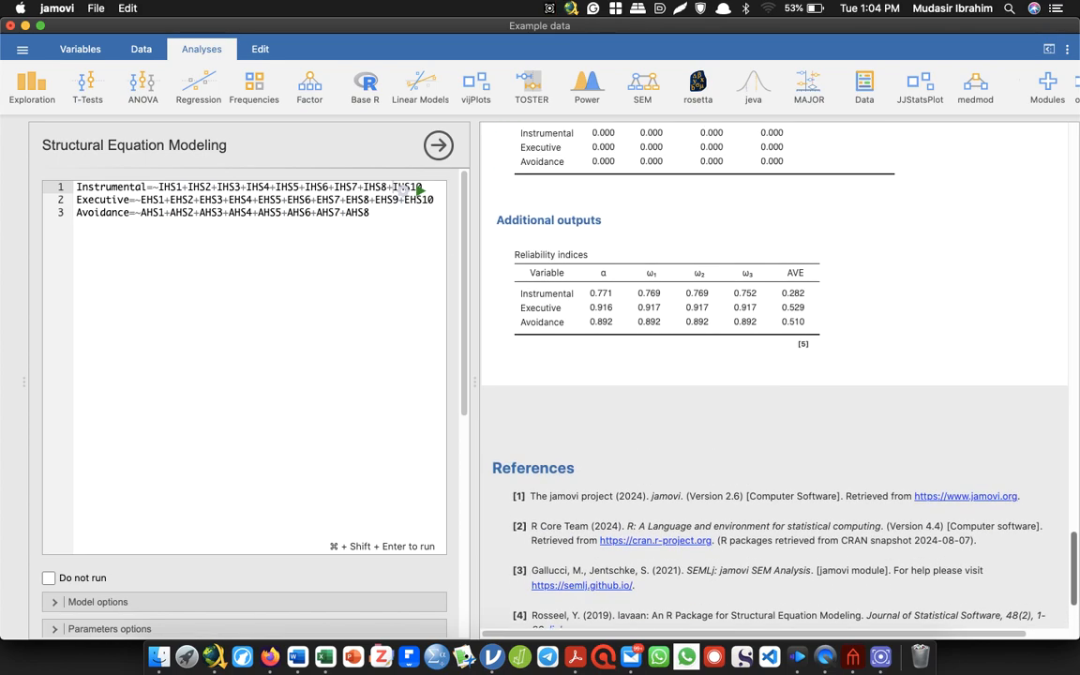
scroll(773, 375, up, 15)
scroll(773, 375, down, 5)
scroll(774, 375, up, 7)
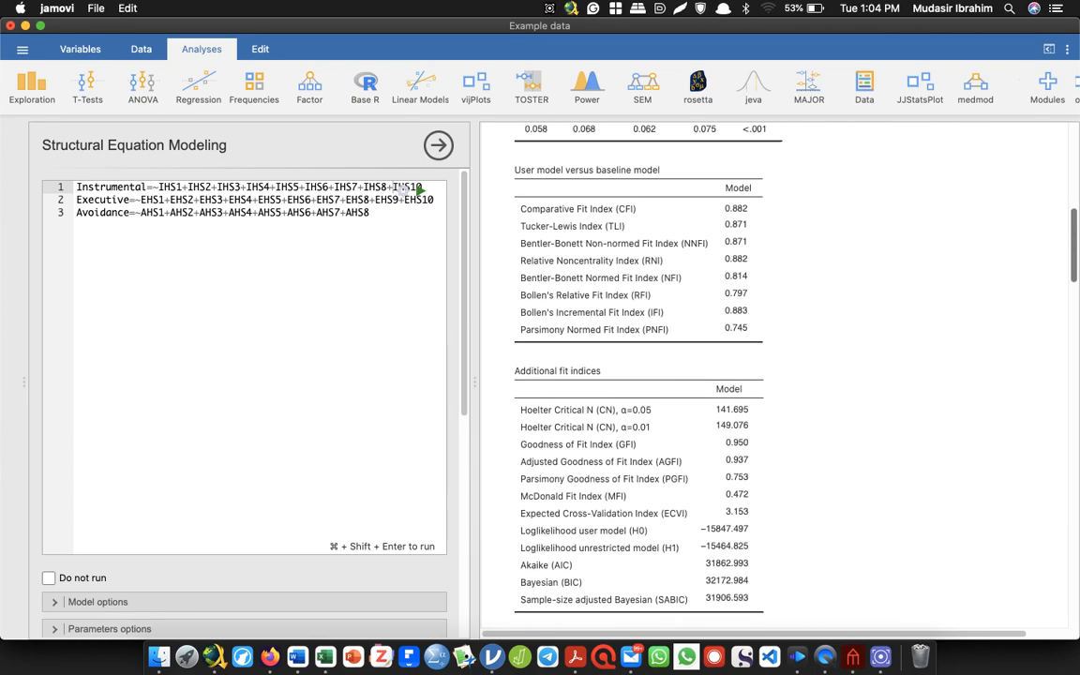
scroll(774, 374, down, 16)
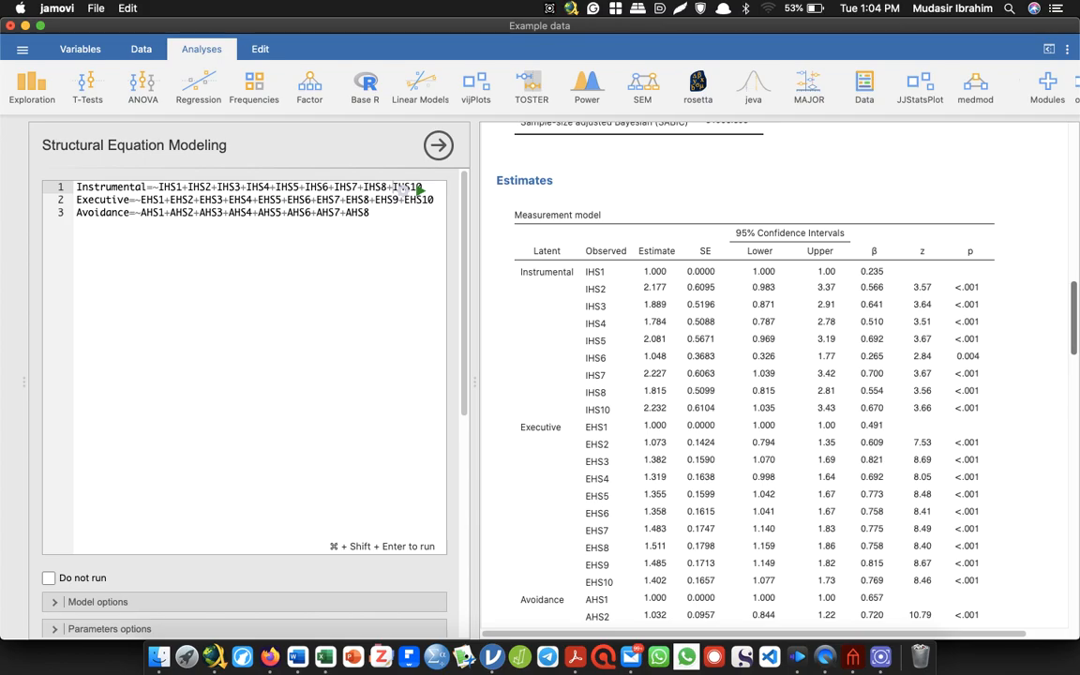
scroll(773, 375, up, 8)
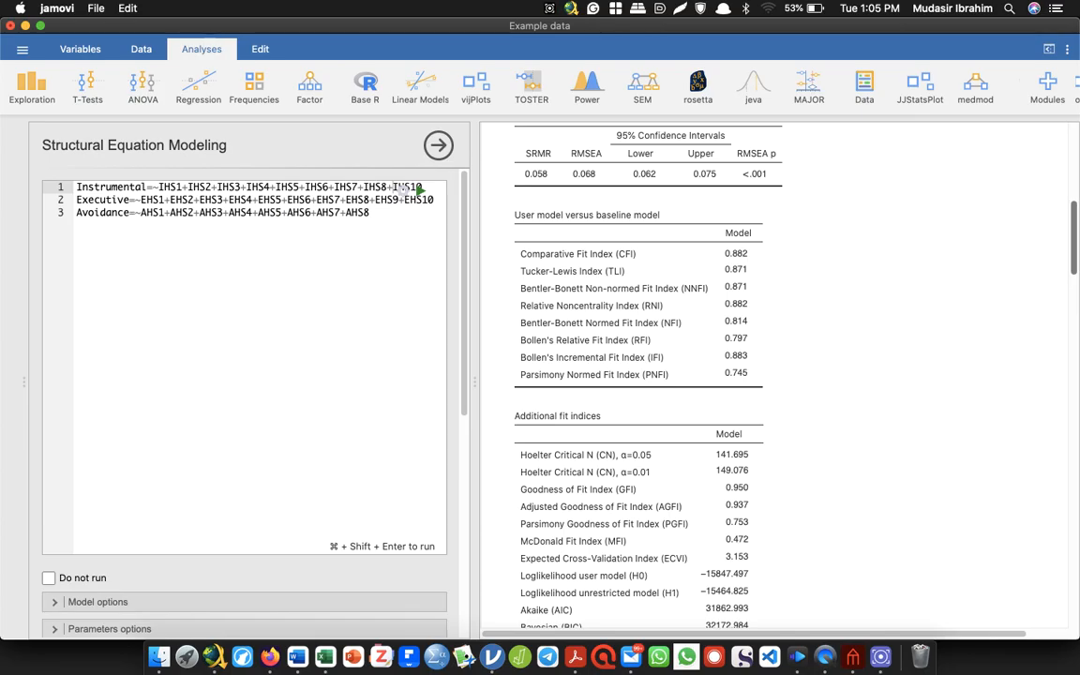
scroll(774, 375, down, 10)
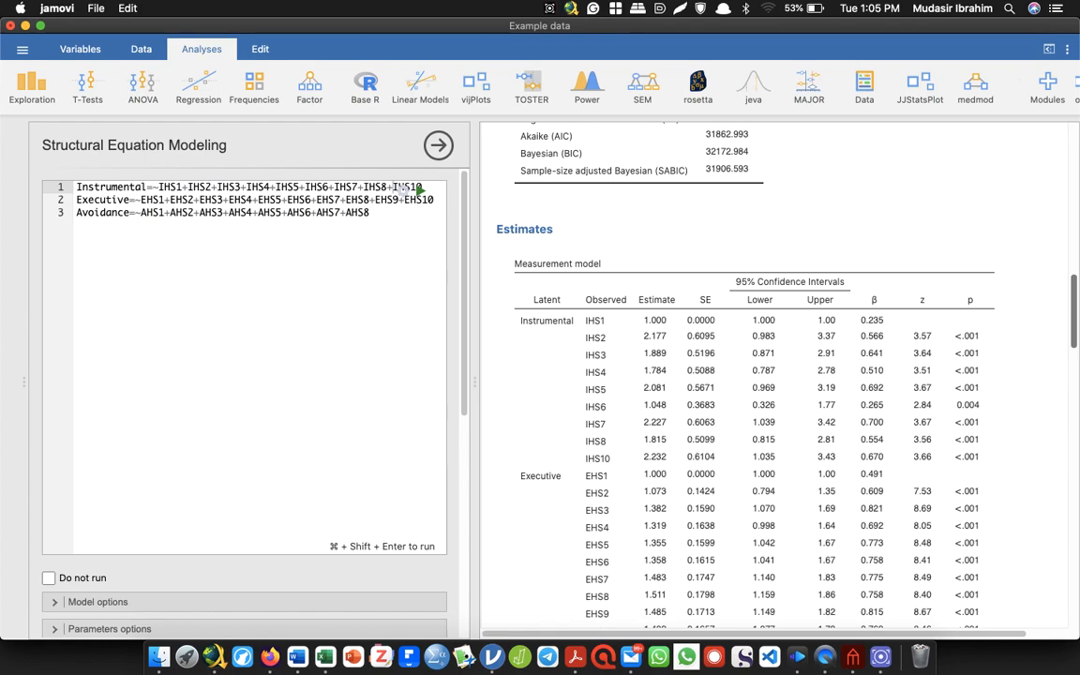
scroll(774, 375, down, 3)
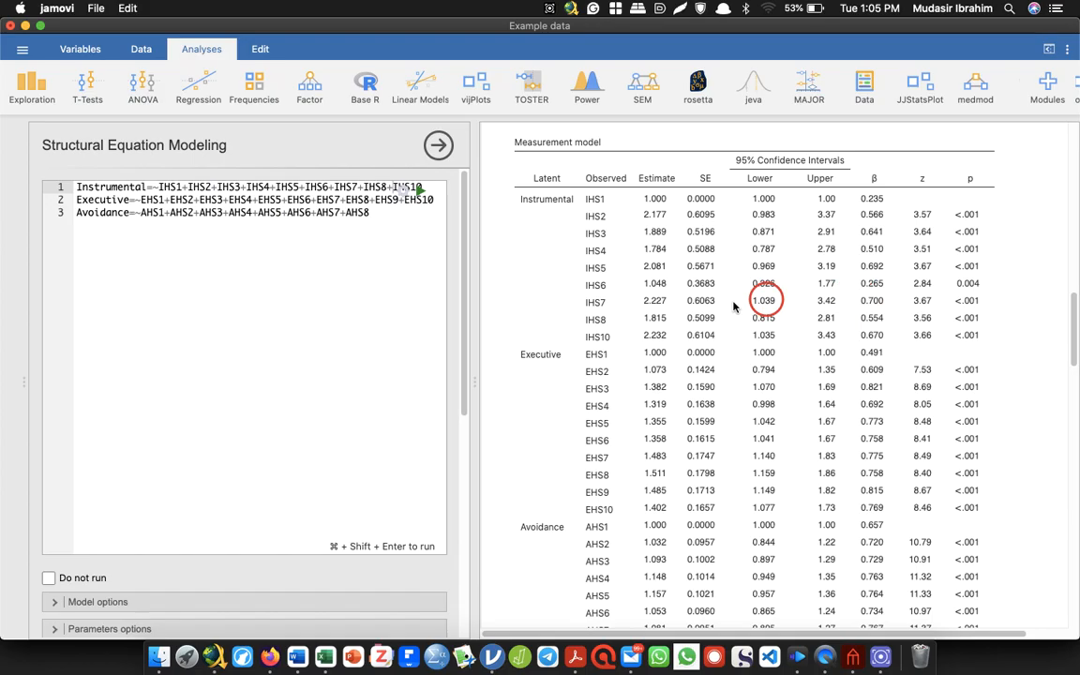
Step: Remove item IHS6 from the Instrumental definition and rerun the model to check its reliability indices and β loadings
click(334, 188)
key(BackSpace)
key(BackSpace)
key(BackSpace)
key(BackSpace)
key(BackSpace)
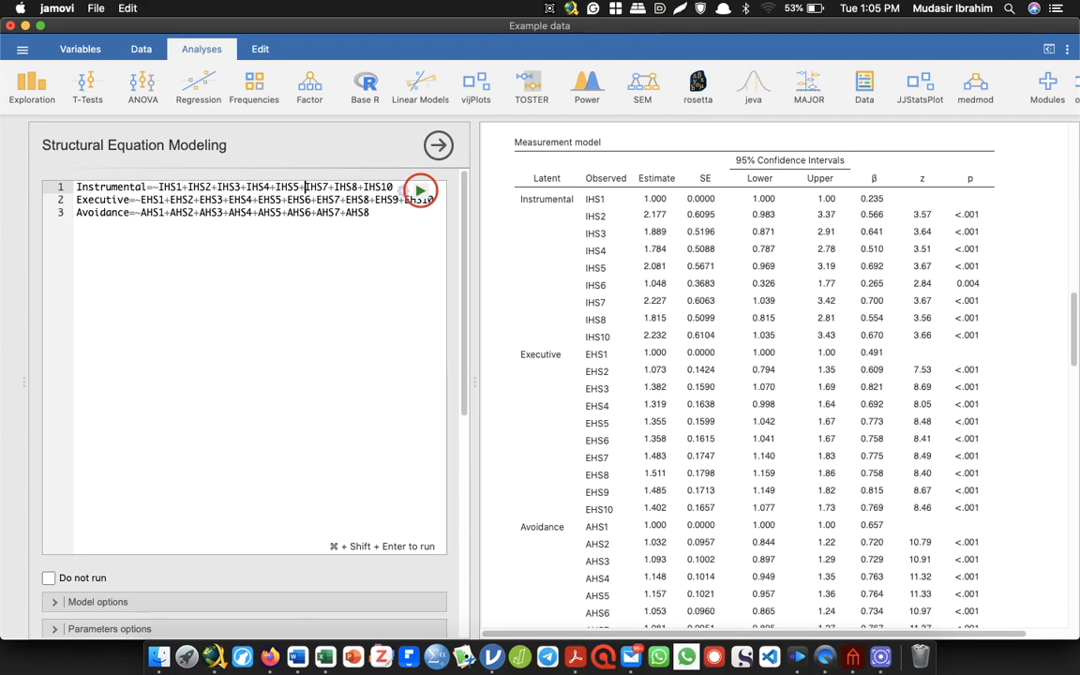
click(420, 190)
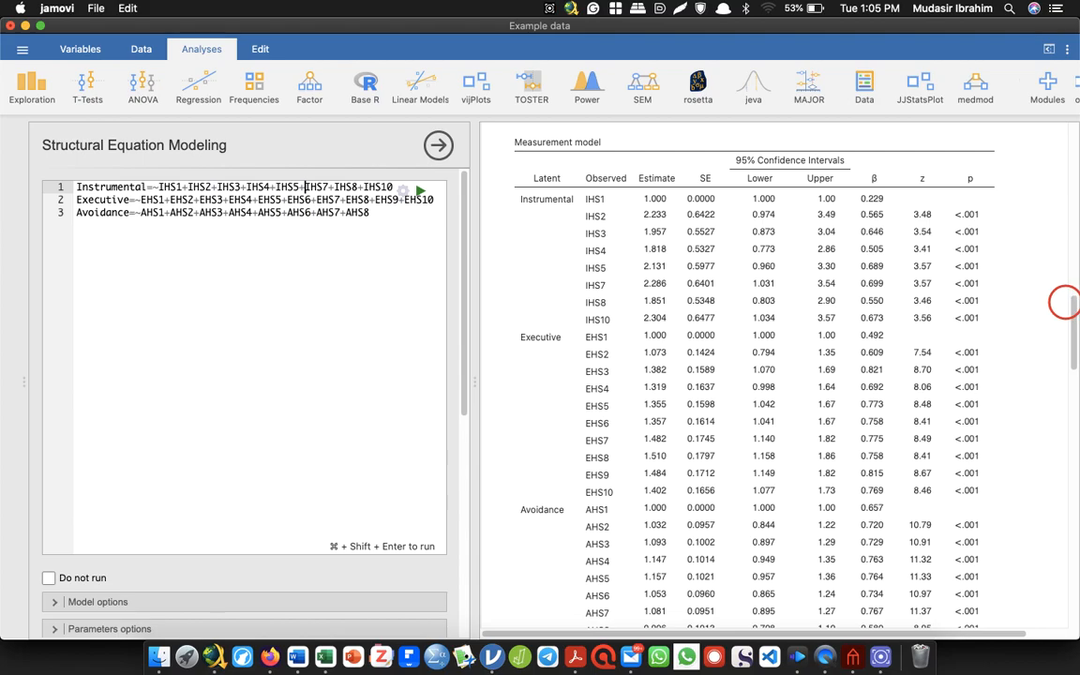
scroll(1064, 302, down, 15)
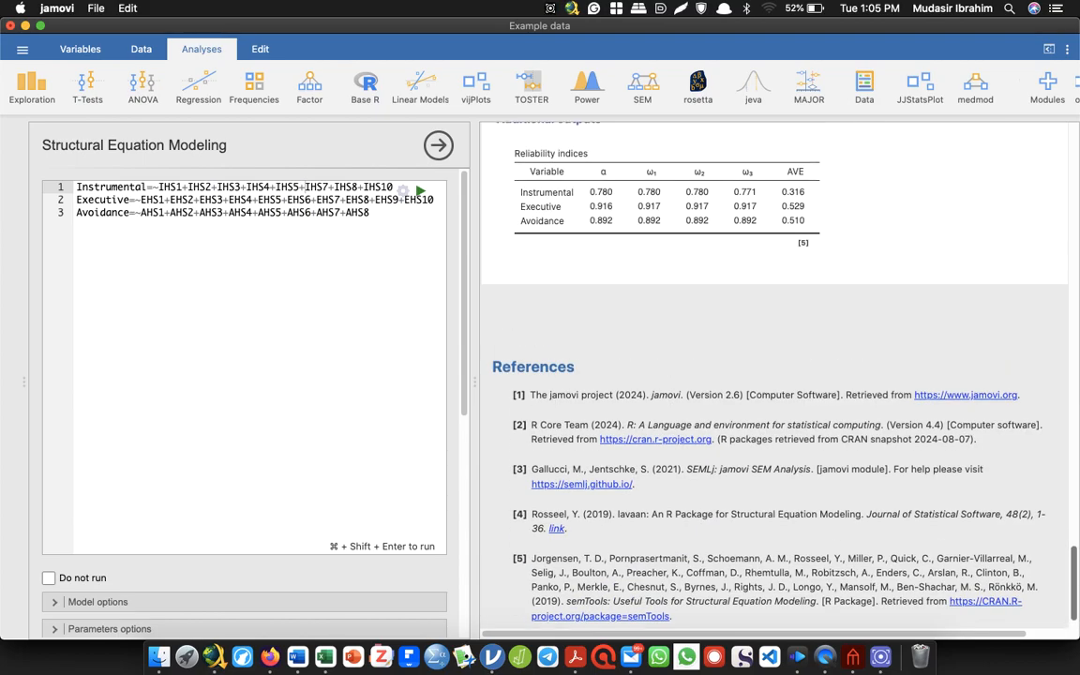
scroll(774, 375, up, 2)
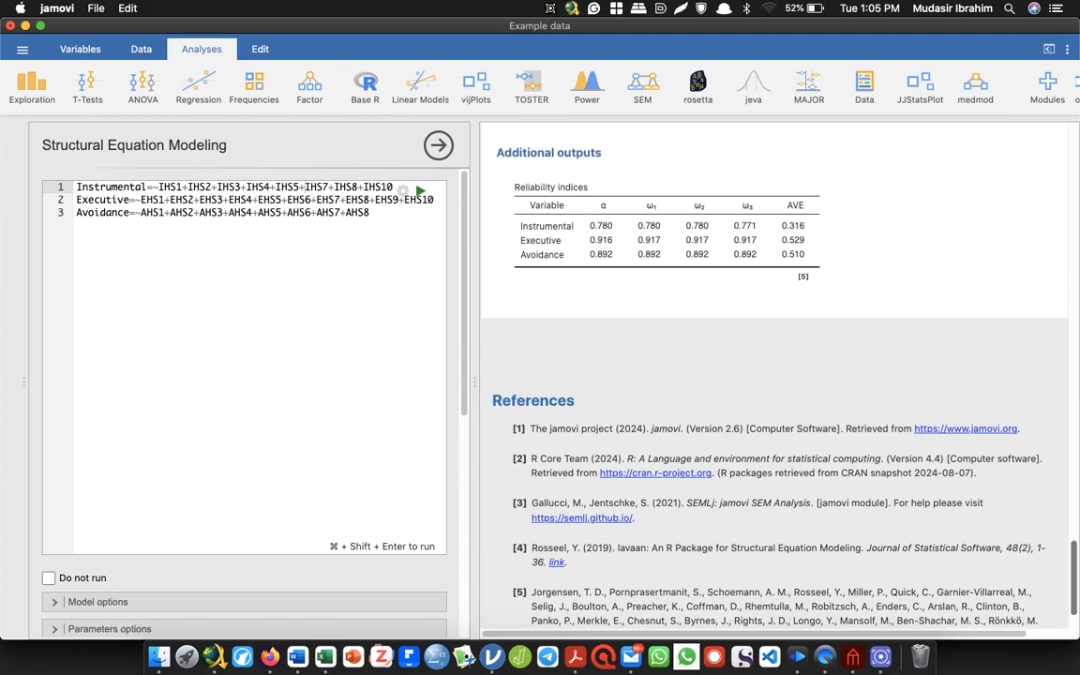
scroll(775, 375, up, 15)
scroll(774, 375, down, 5)
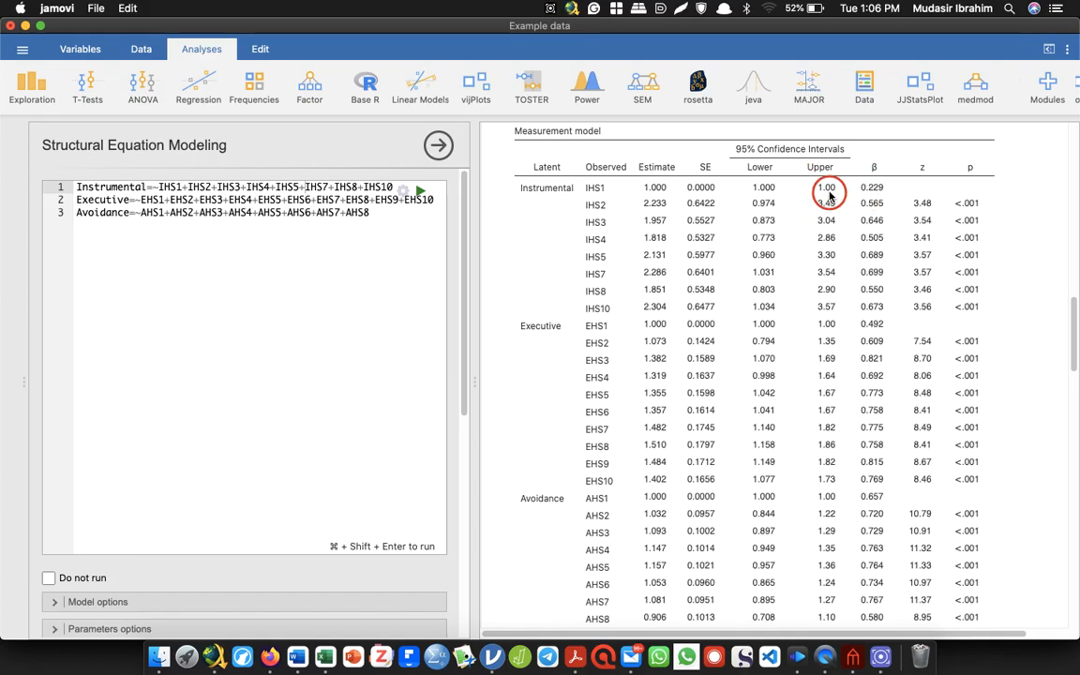
Step: Move IHS1 behind IHS2 in the Instrumental definition so that IHS2 comes first, and rerun the model
drag(187, 187, 162, 187)
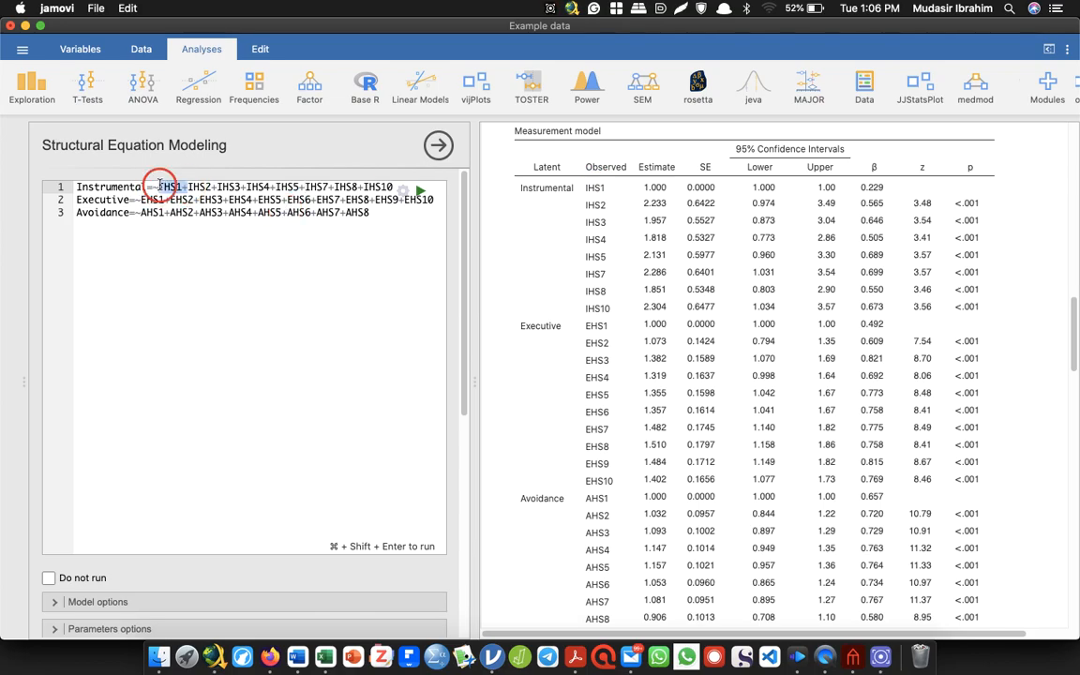
key(BackSpace)
text(hs1)
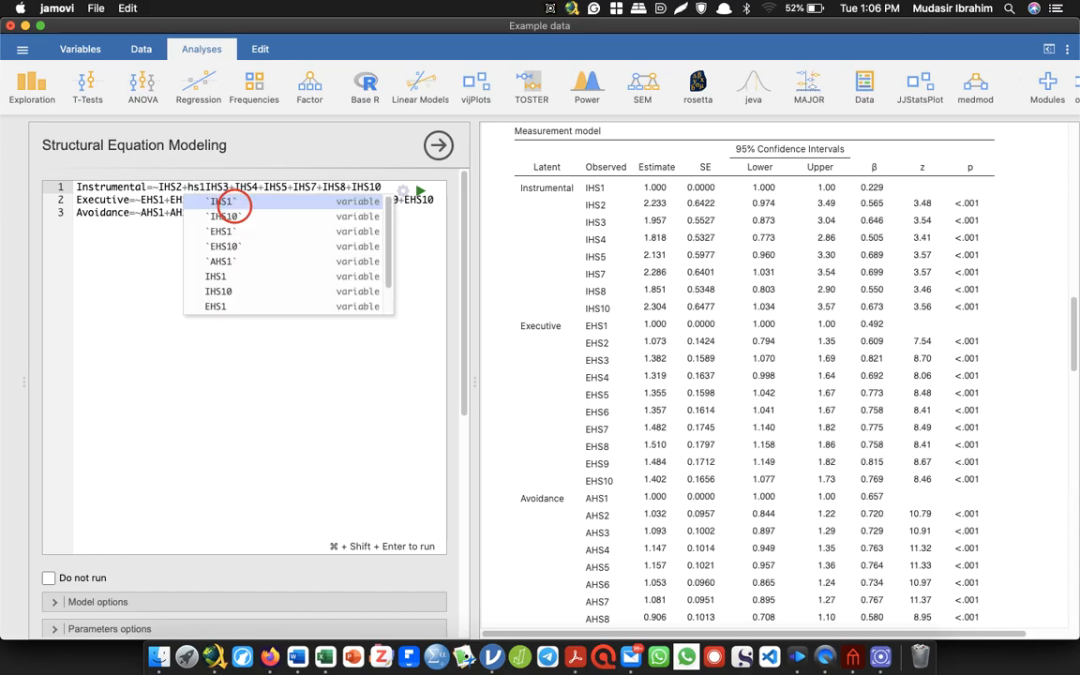
key(BackSpace)
key(BackSpace)
key(BackSpace)
text(IHS1)
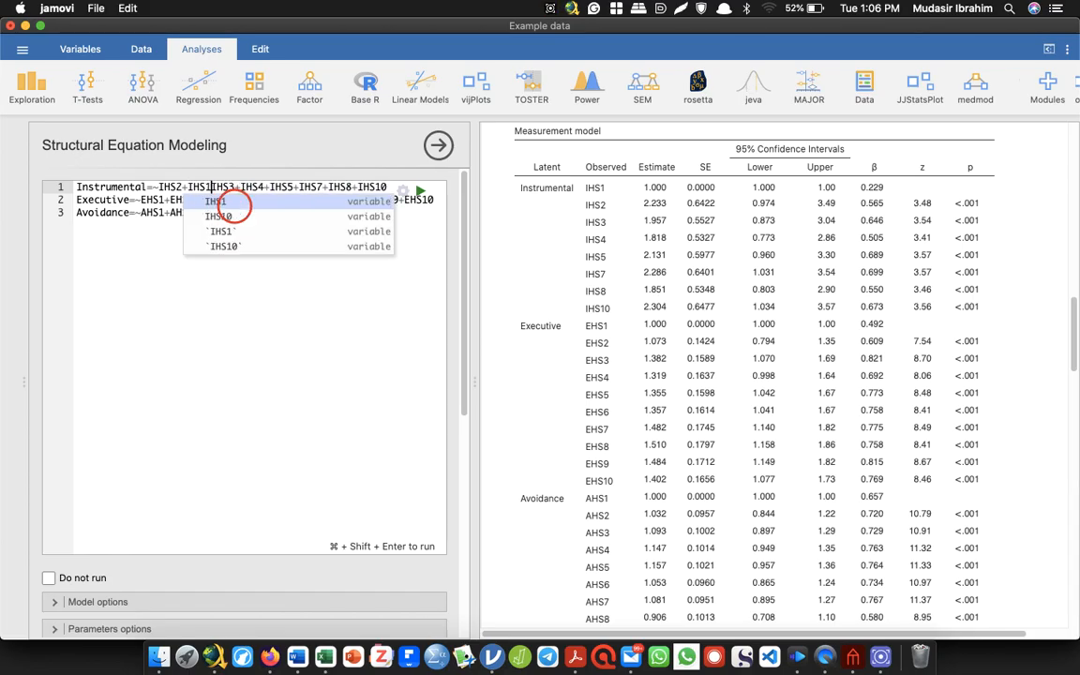
text(+)
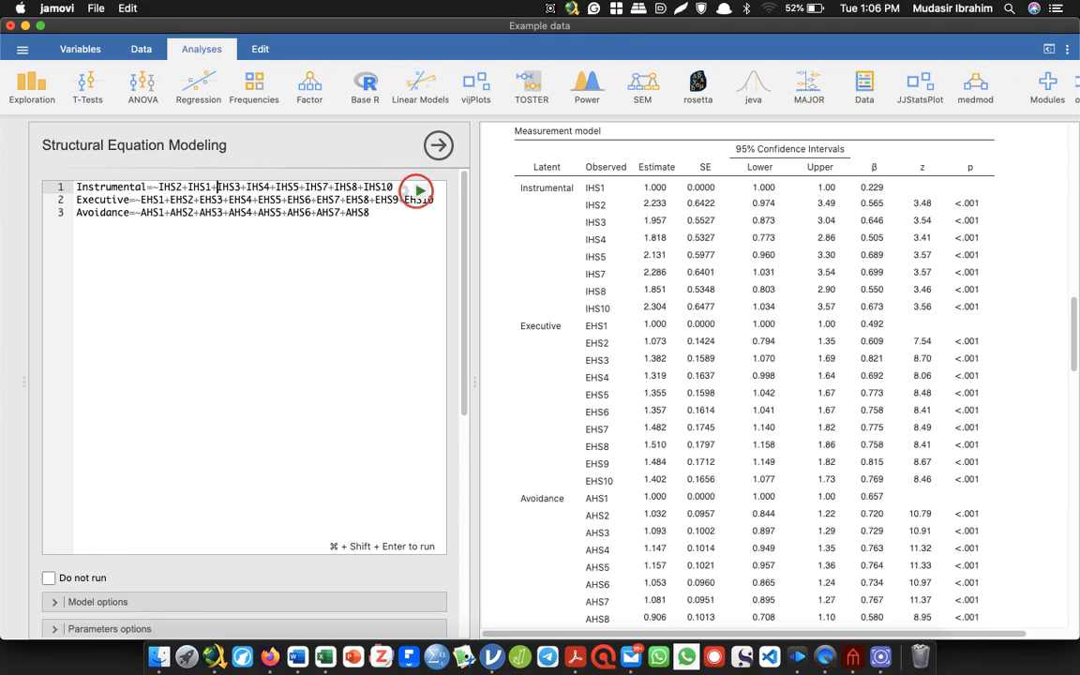
click(418, 190)
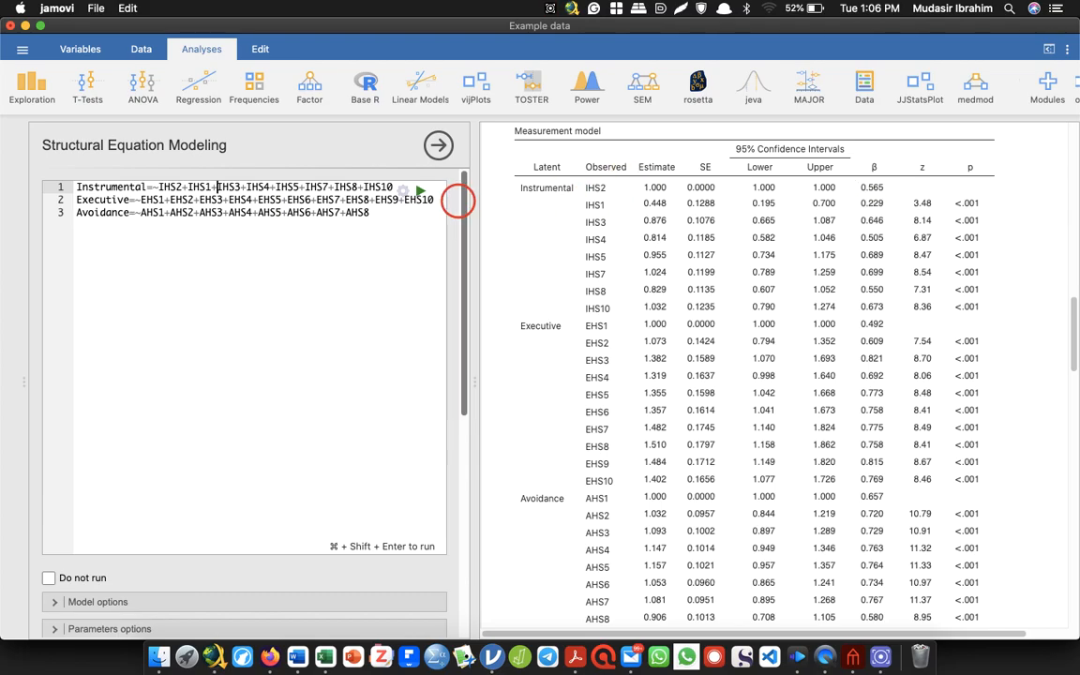
Step: Remove item IHS1 from the Instrumental definition and rerun the model
key(BackSpace)
key(BackSpace)
key(BackSpace)
key(BackSpace)
key(BackSpace)
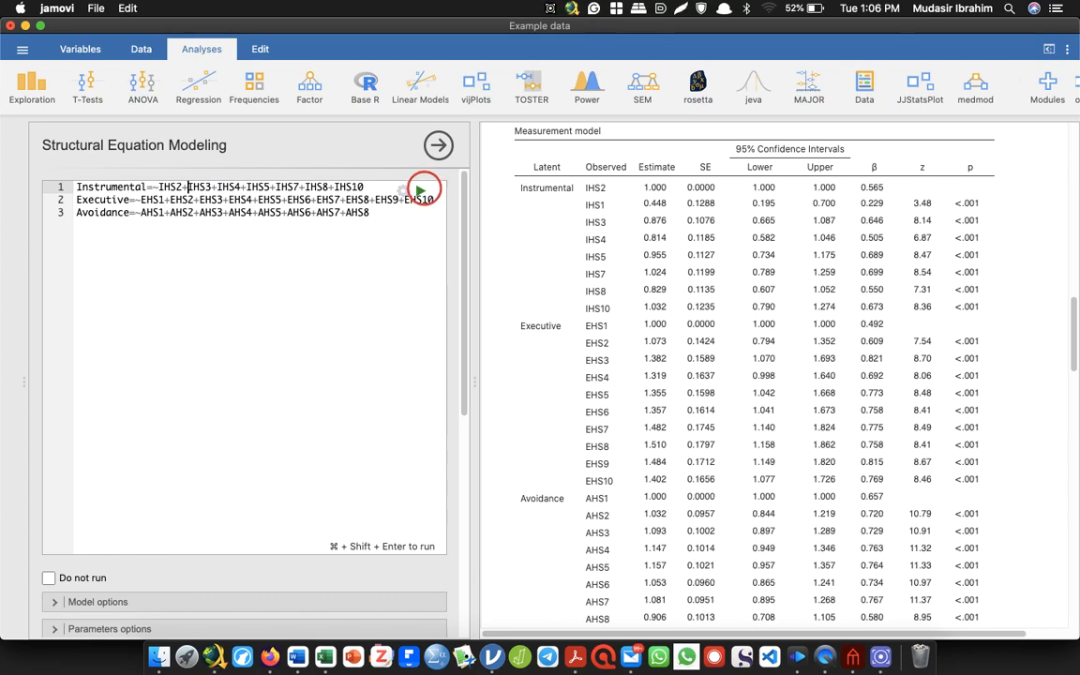
click(421, 191)
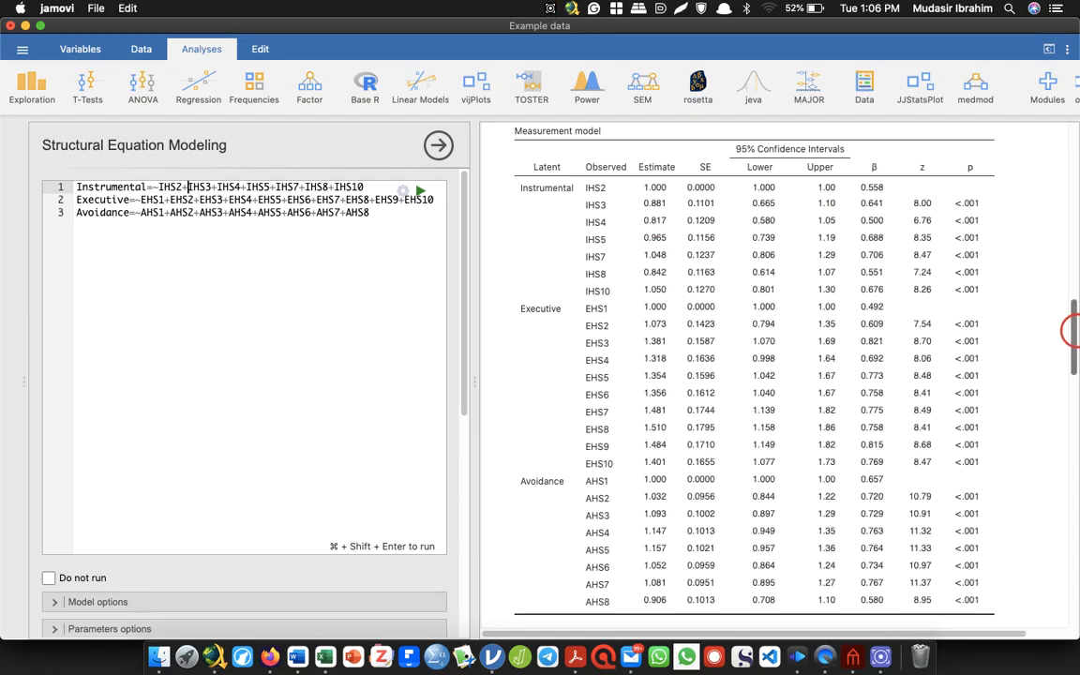
Step: Examine the reliability indices, fit indices and Instrumental item loadings of the model without IHS1
scroll(1074, 337, down, 15)
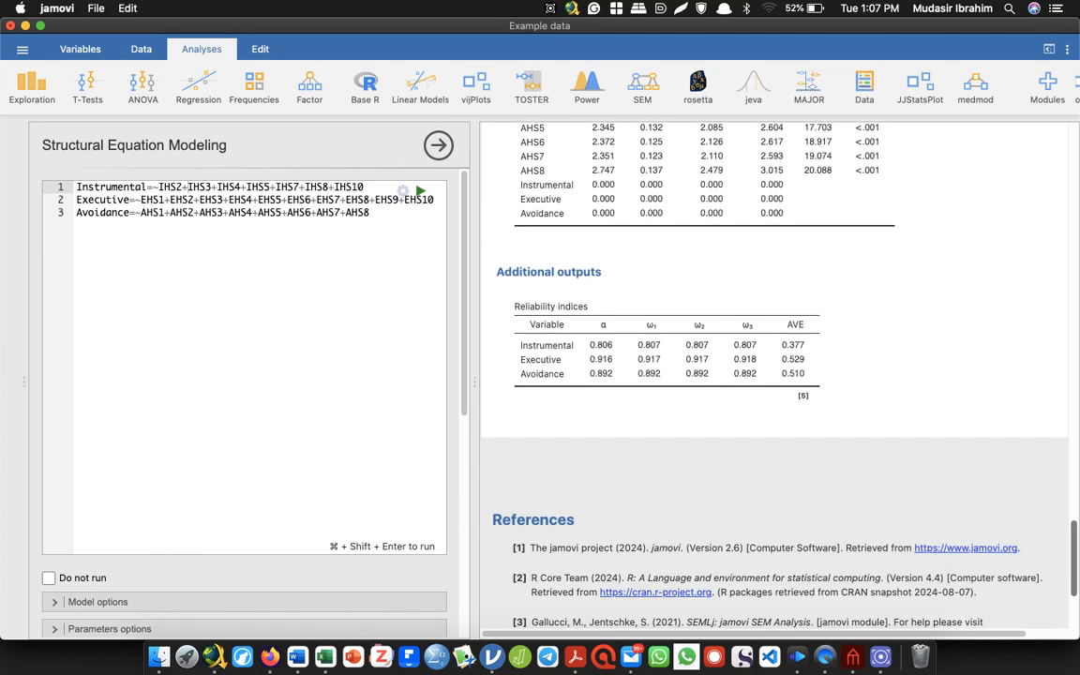
scroll(1075, 375, up, 15)
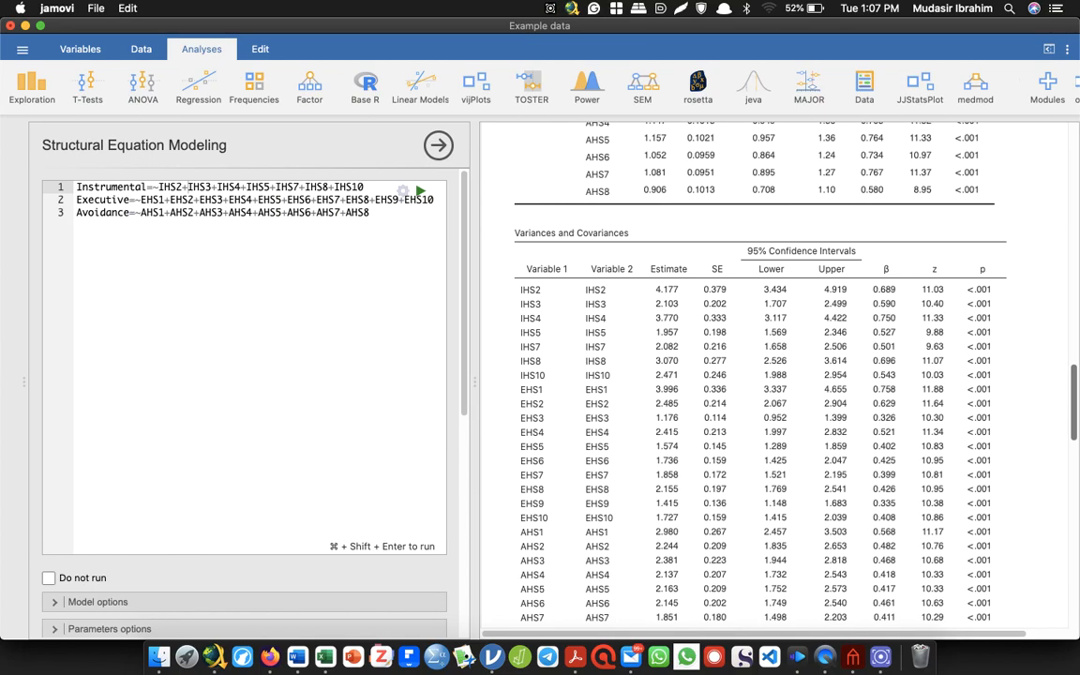
scroll(774, 375, up, 5)
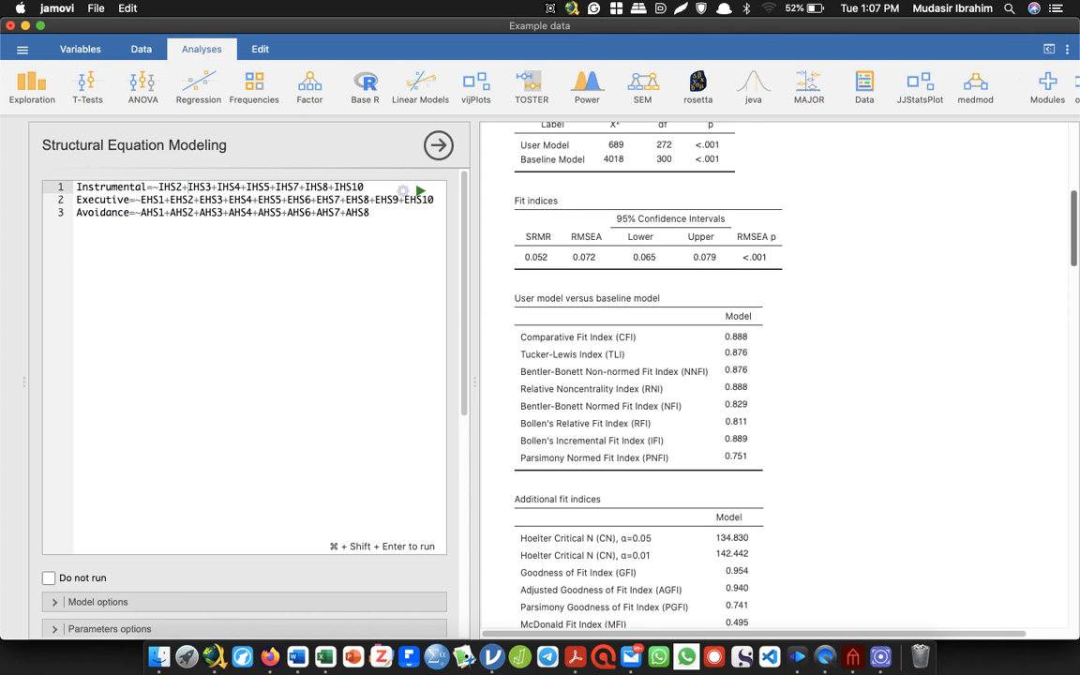
scroll(774, 375, up, 1)
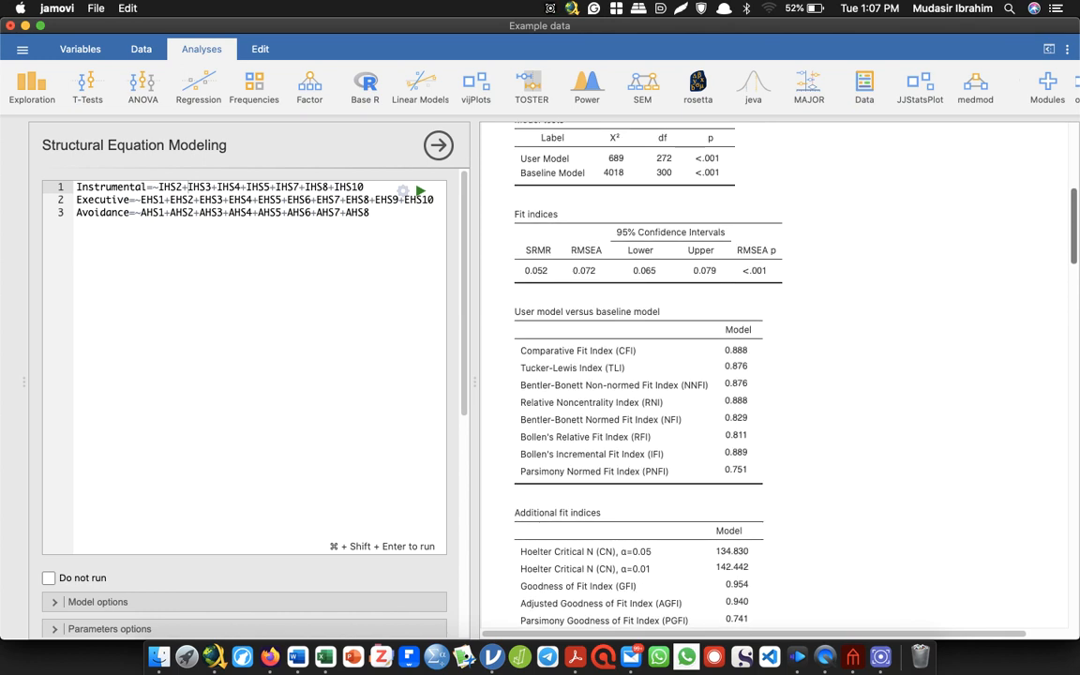
scroll(774, 375, up, 3)
scroll(773, 375, down, 10)
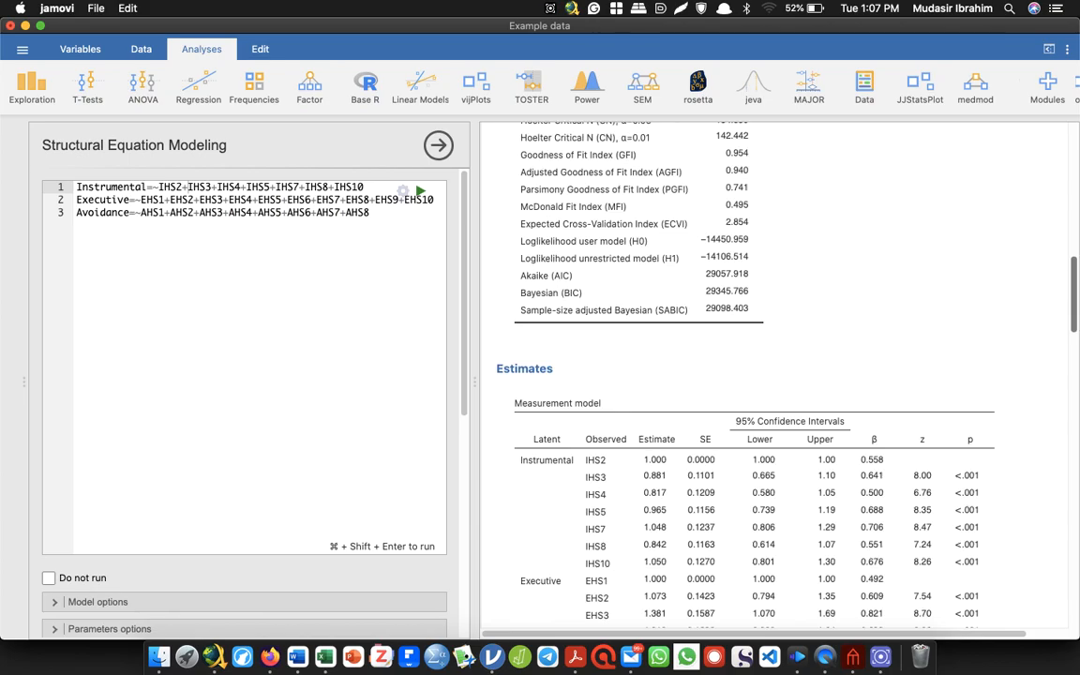
scroll(773, 375, down, 5)
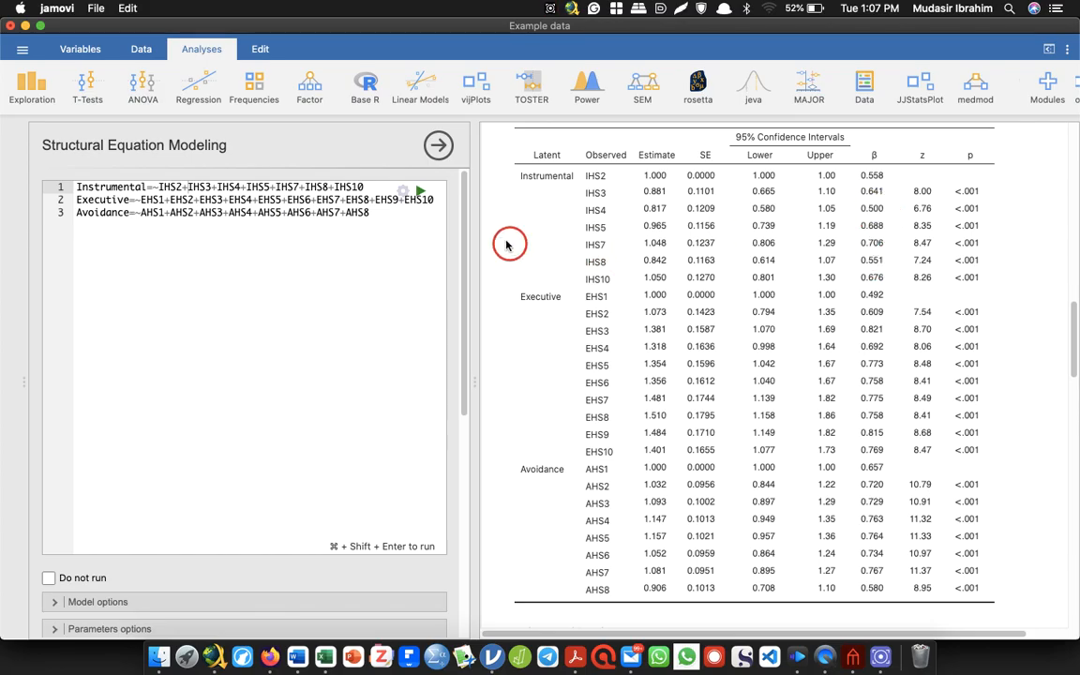
Step: Remove item IHS4 from the Instrumental definition and rerun the model to check the AVE and remaining loadings
drag(217, 185, 245, 186)
key(BackSpace)
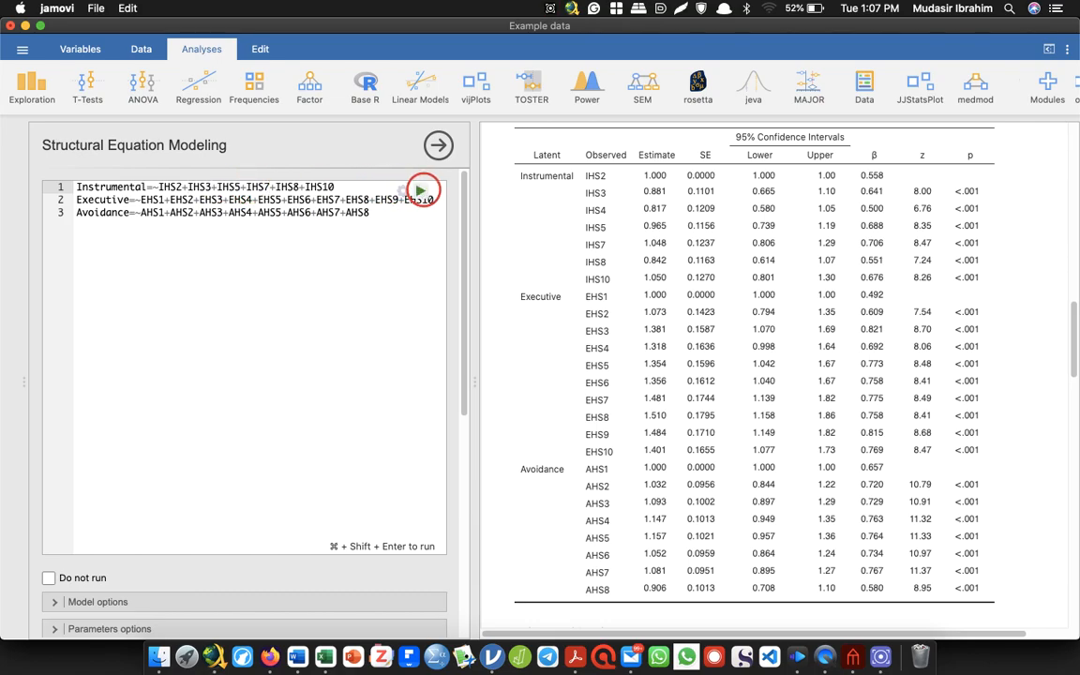
click(420, 190)
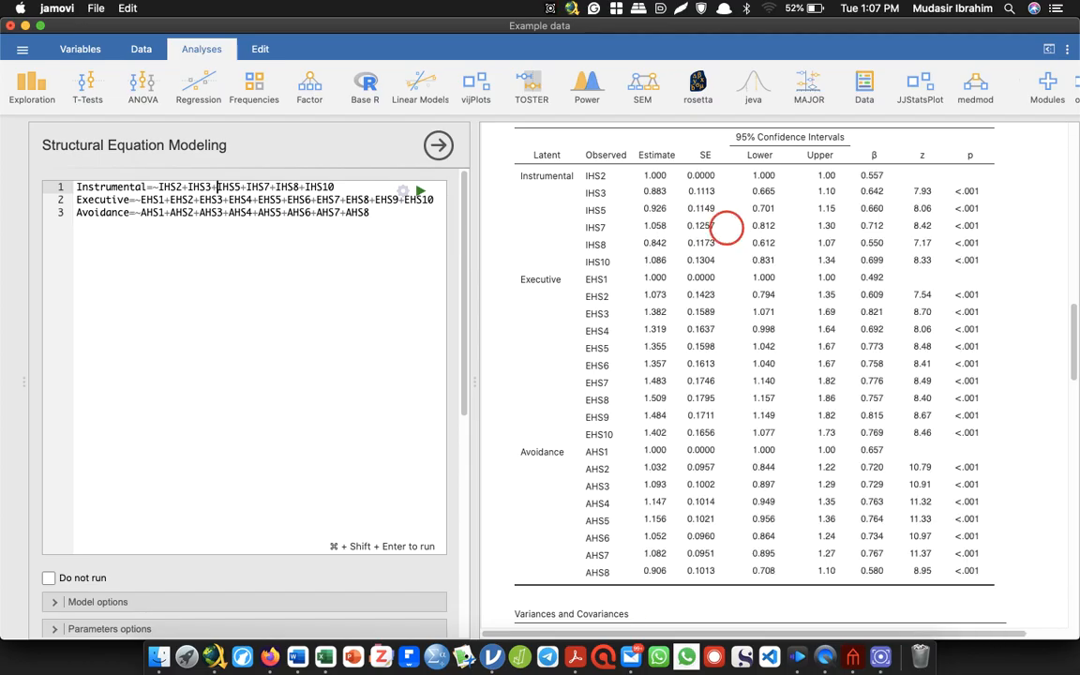
drag(1068, 314, 1073, 555)
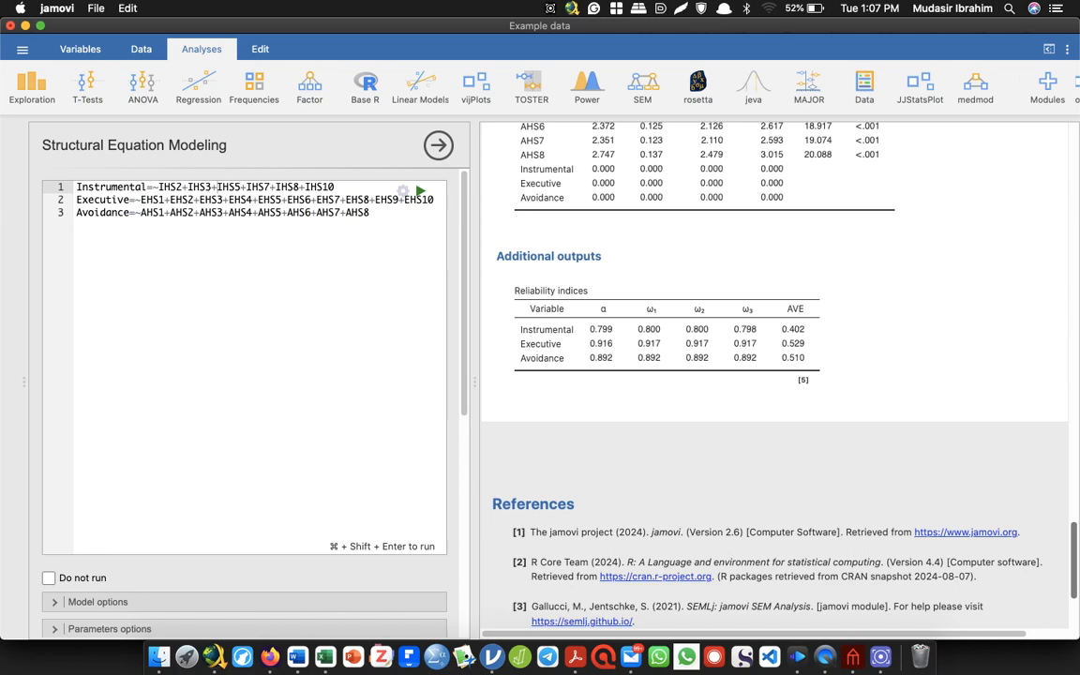
scroll(773, 375, up, 10)
scroll(774, 375, down, 8)
scroll(774, 375, up, 3)
scroll(773, 375, up, 15)
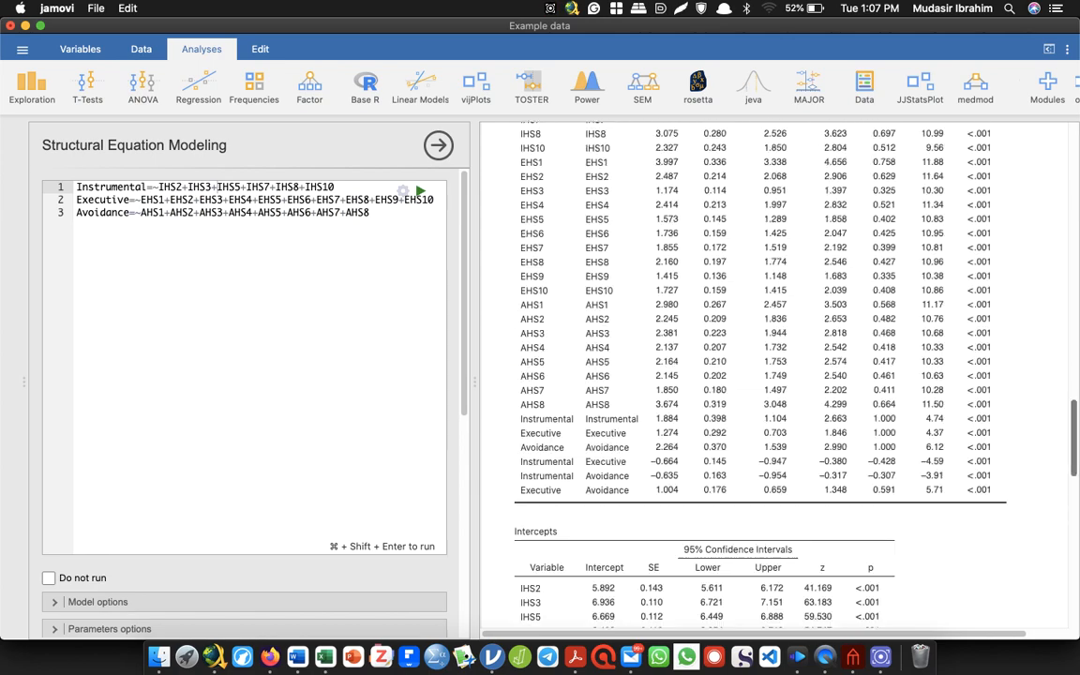
scroll(773, 375, down, 5)
scroll(945, 308, down, 1)
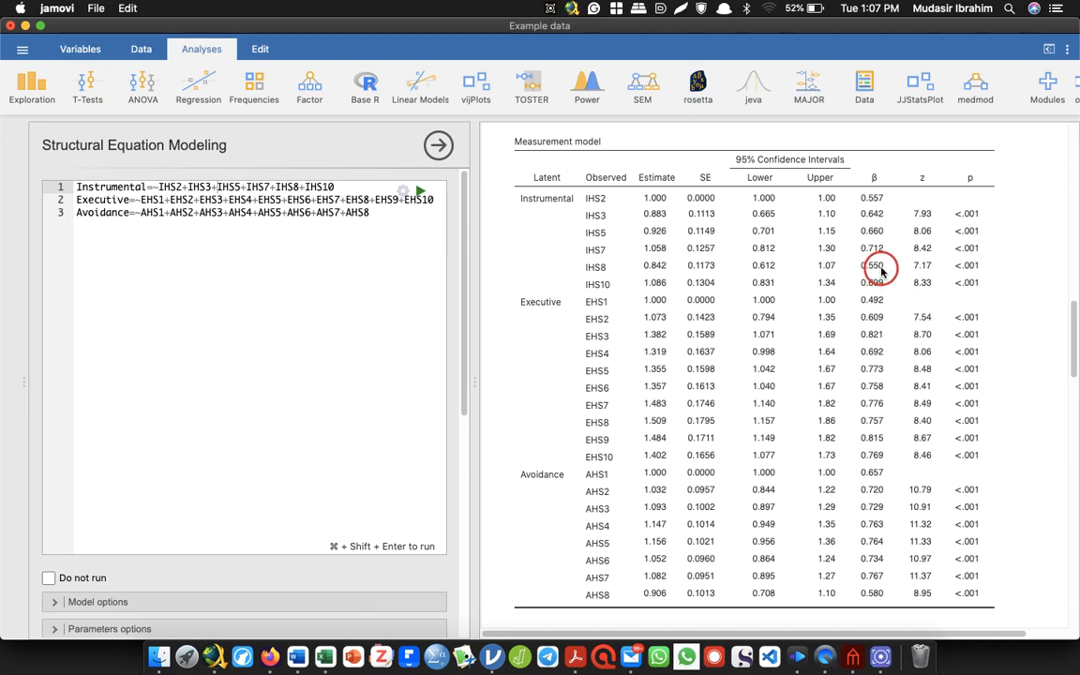
Step: Remove item IHS8 from the Instrumental definition and rerun the model to check the updated estimates and fit indices
double_click(301, 200)
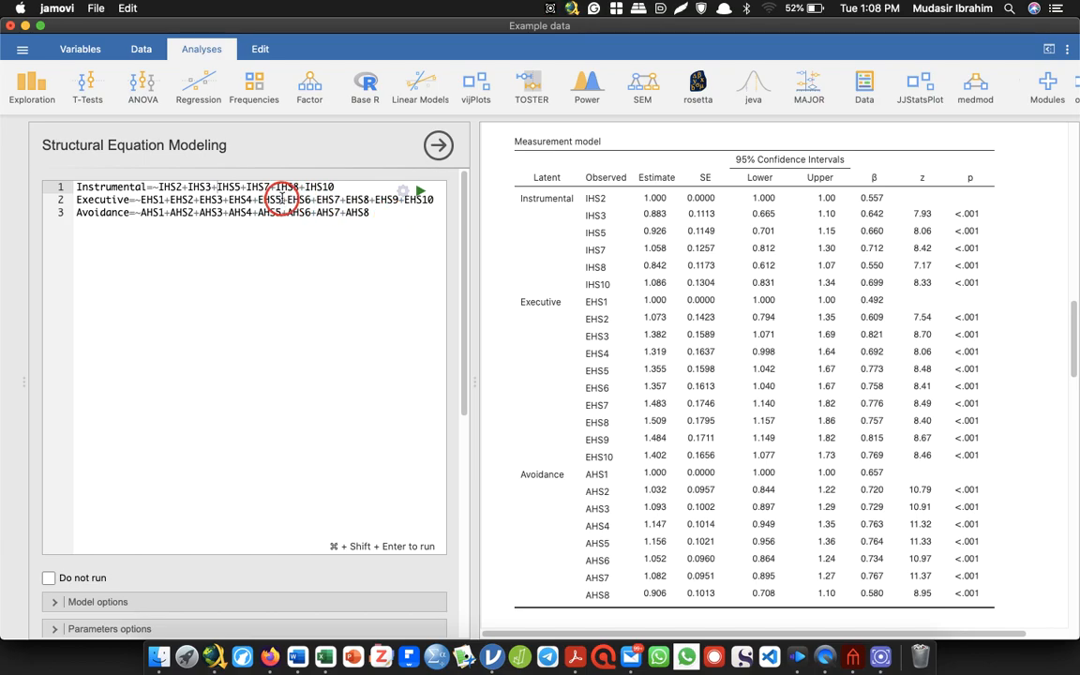
click(300, 187)
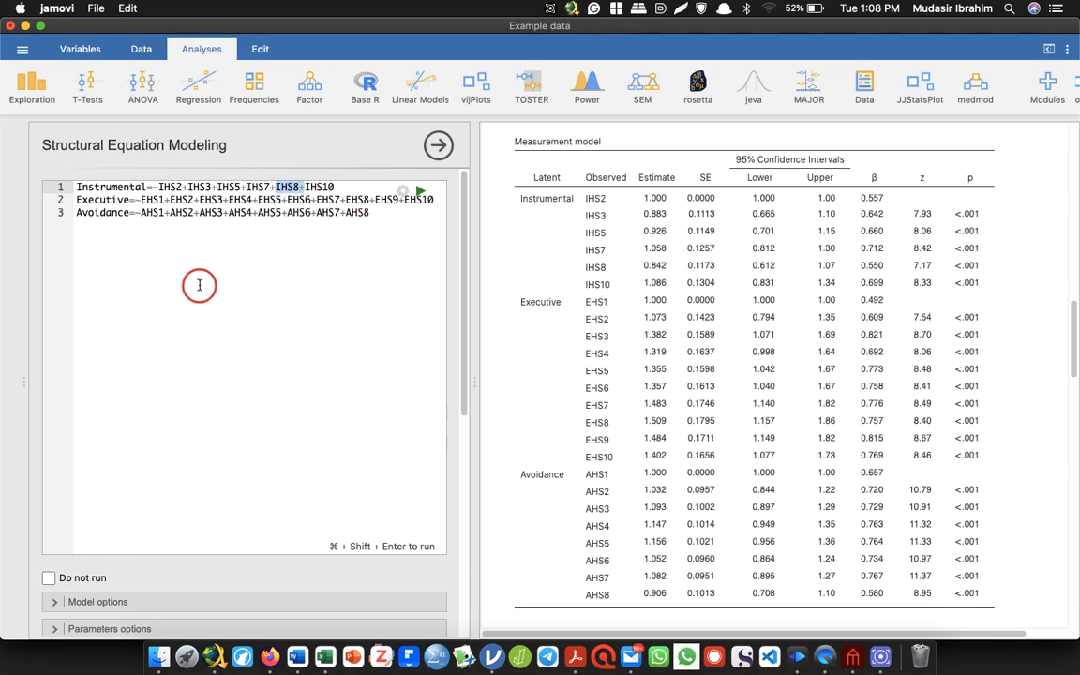
key(BackSpace)
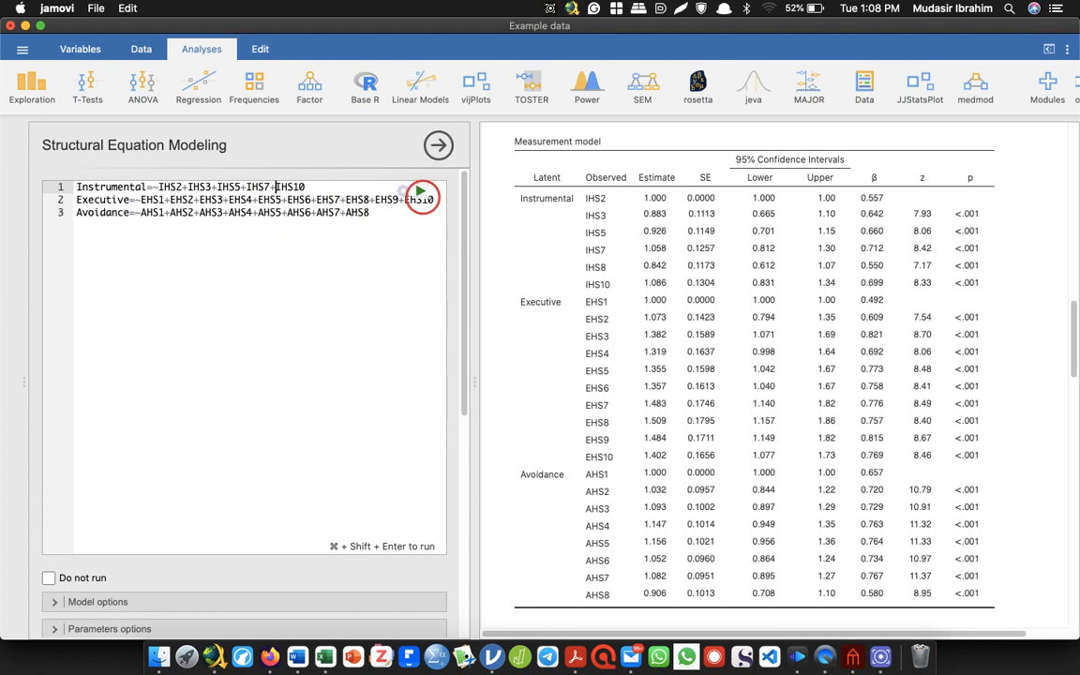
click(421, 193)
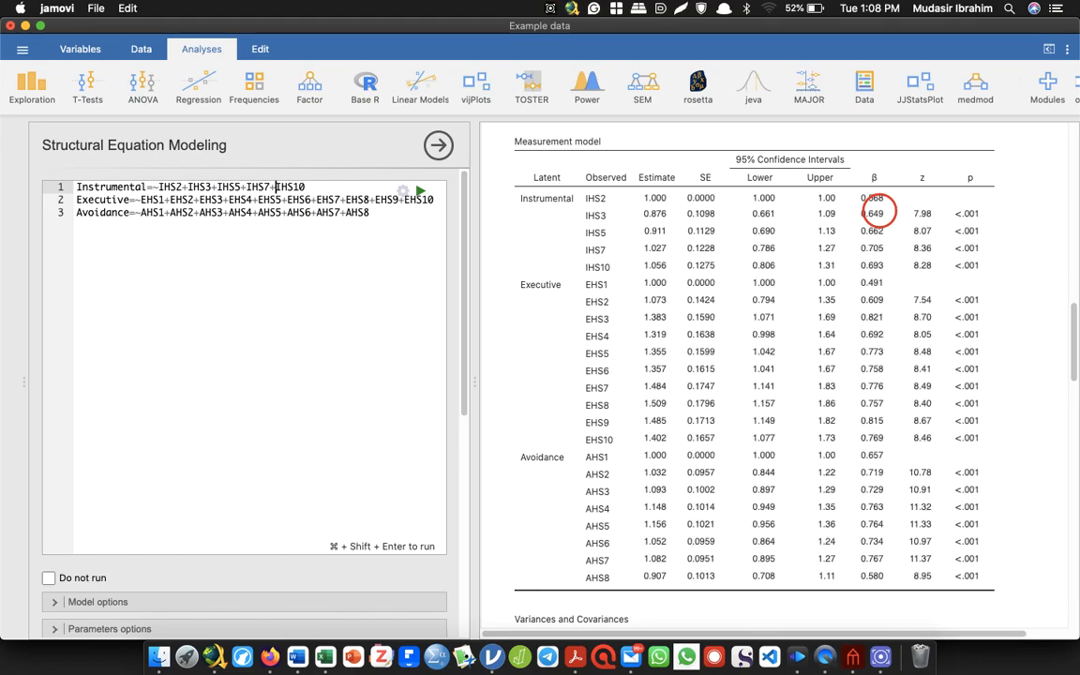
scroll(1011, 328, down, 15)
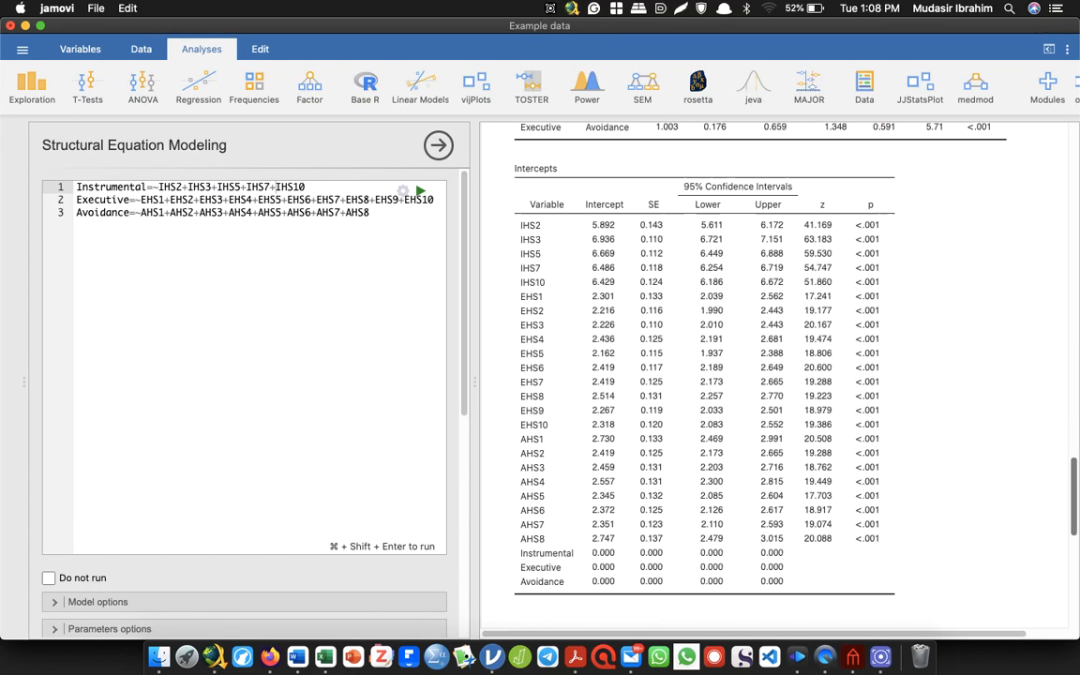
scroll(774, 374, up, 15)
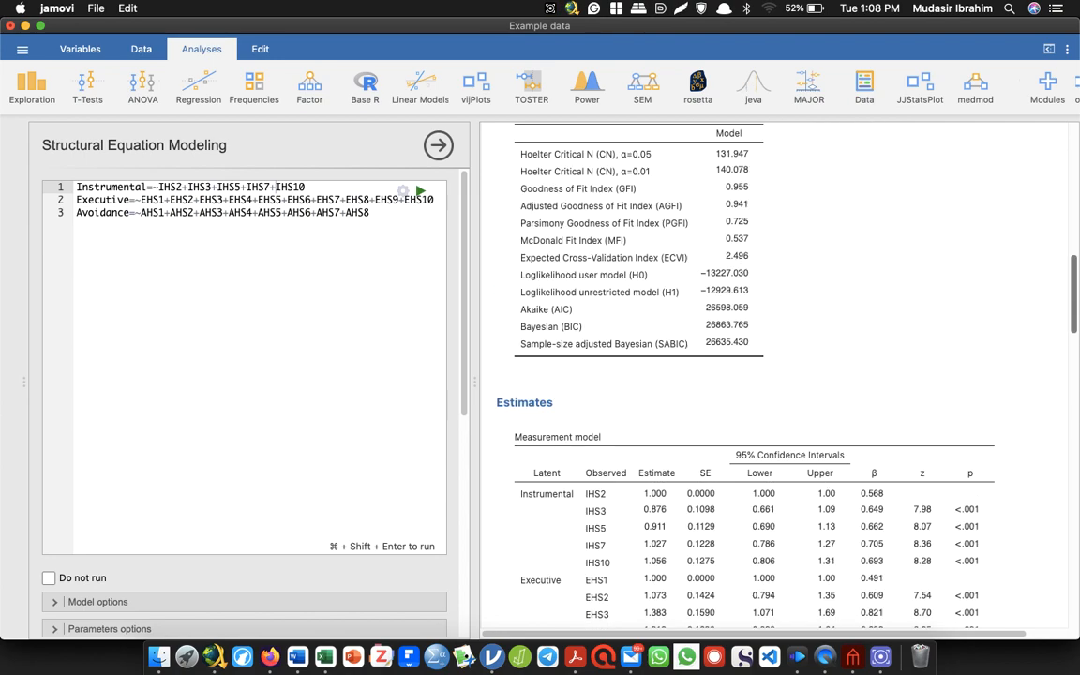
Step: Remove item IHS2 from the Instrumental definition and rerun the model to check the loadings and reliability indices
scroll(773, 375, down, 6)
scroll(872, 281, down, 1)
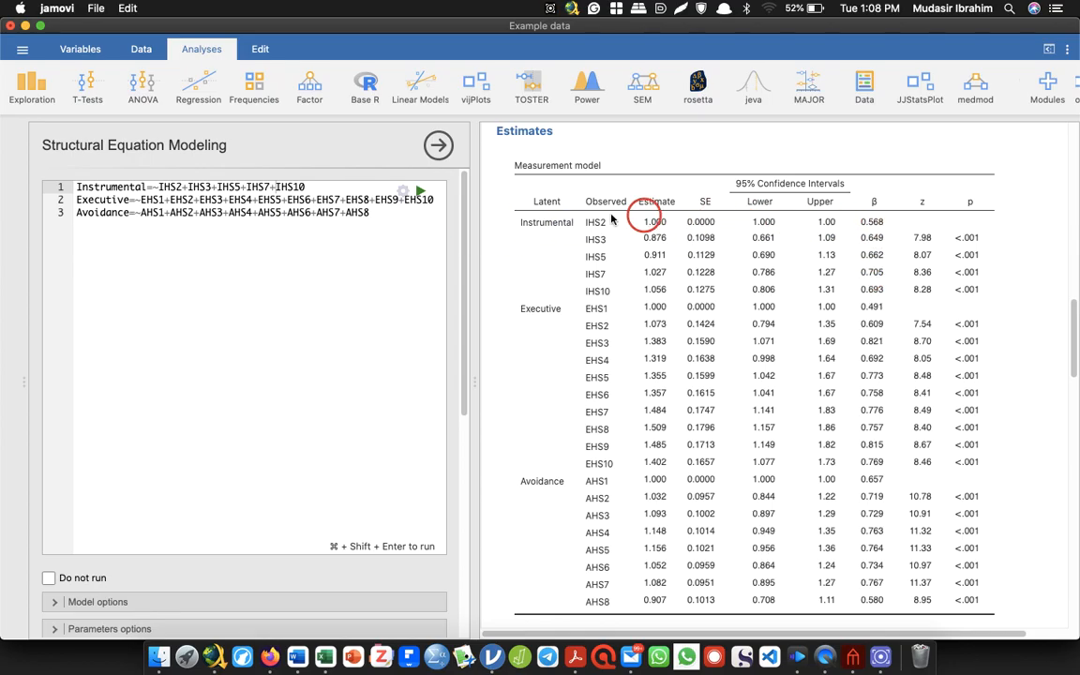
click(187, 188)
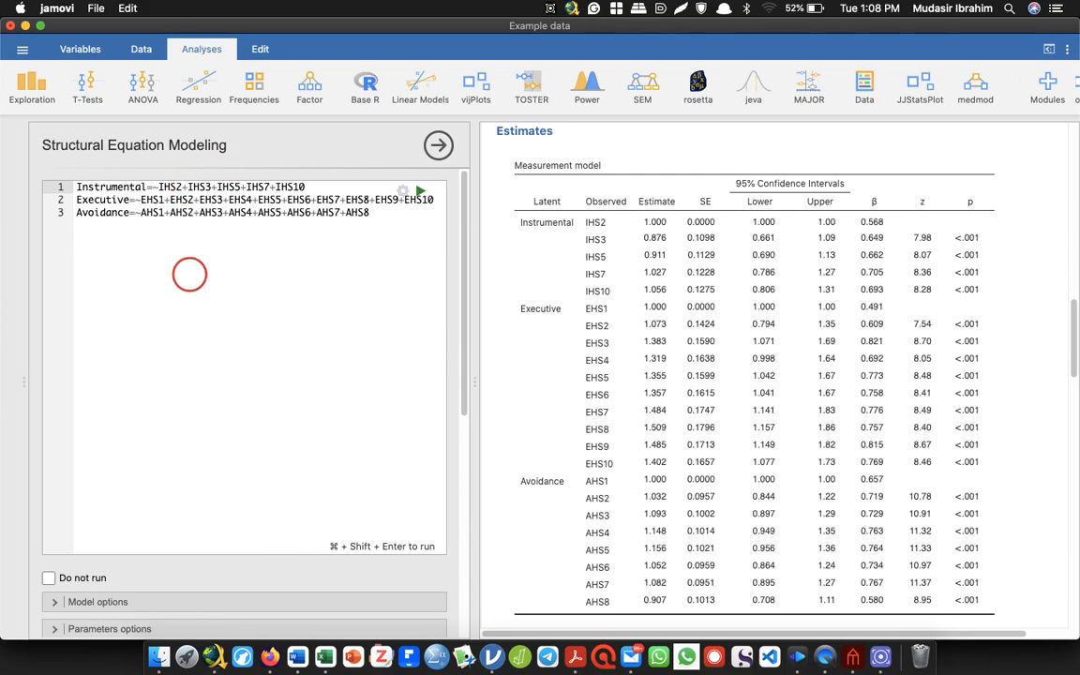
key(BackSpace)
key(BackSpace)
key(BackSpace)
key(BackSpace)
key(BackSpace)
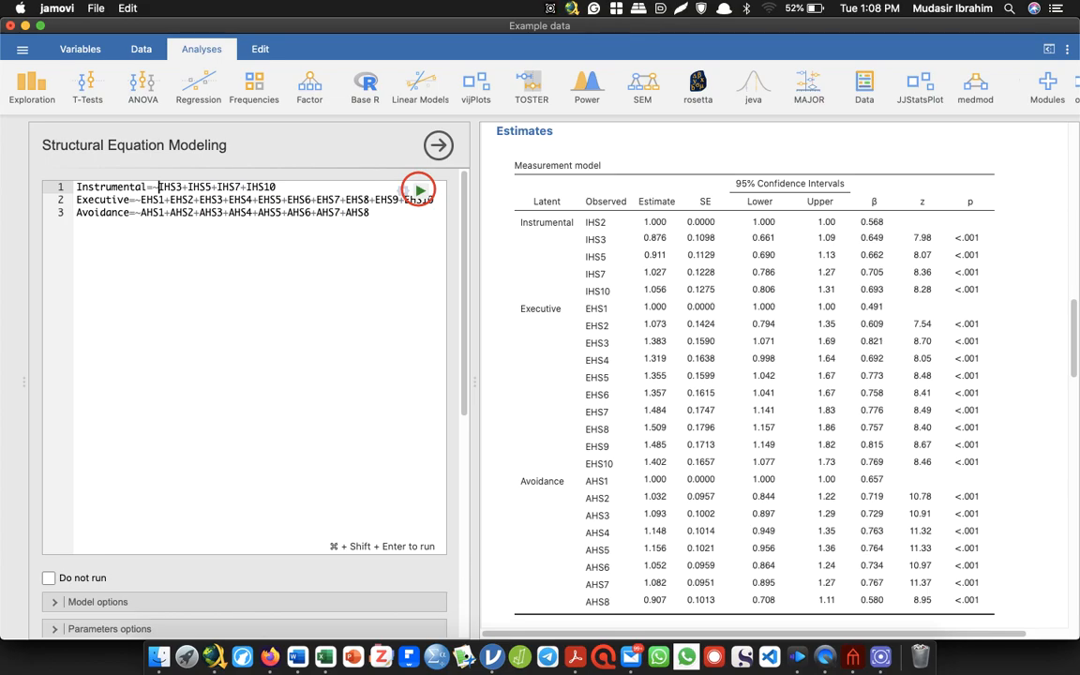
click(418, 190)
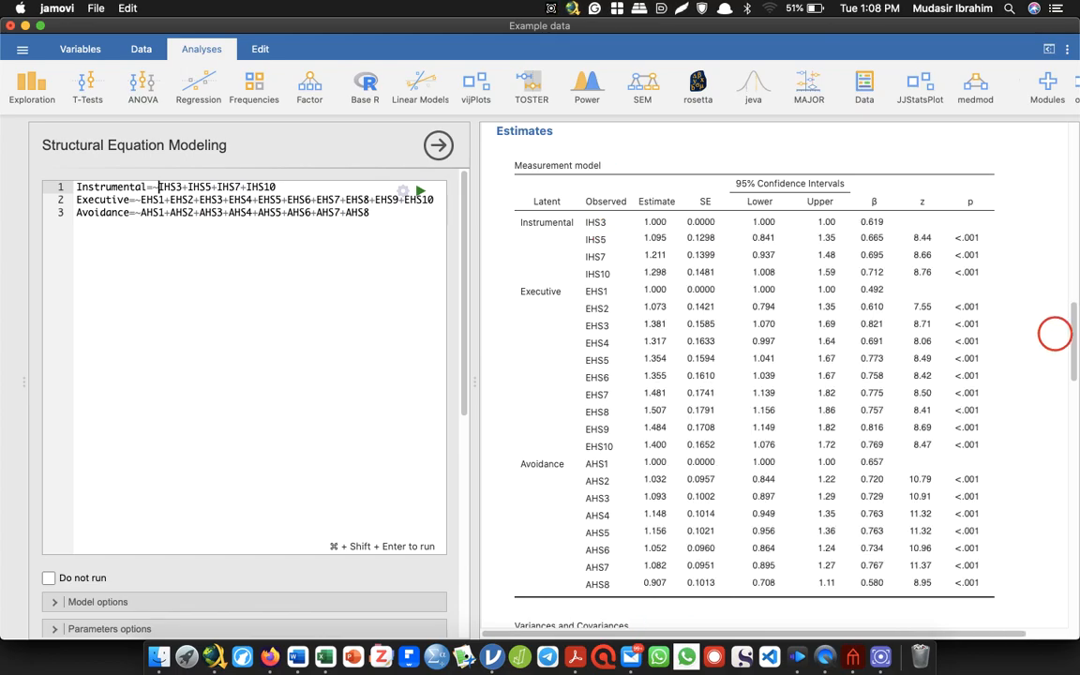
drag(1070, 323, 1073, 532)
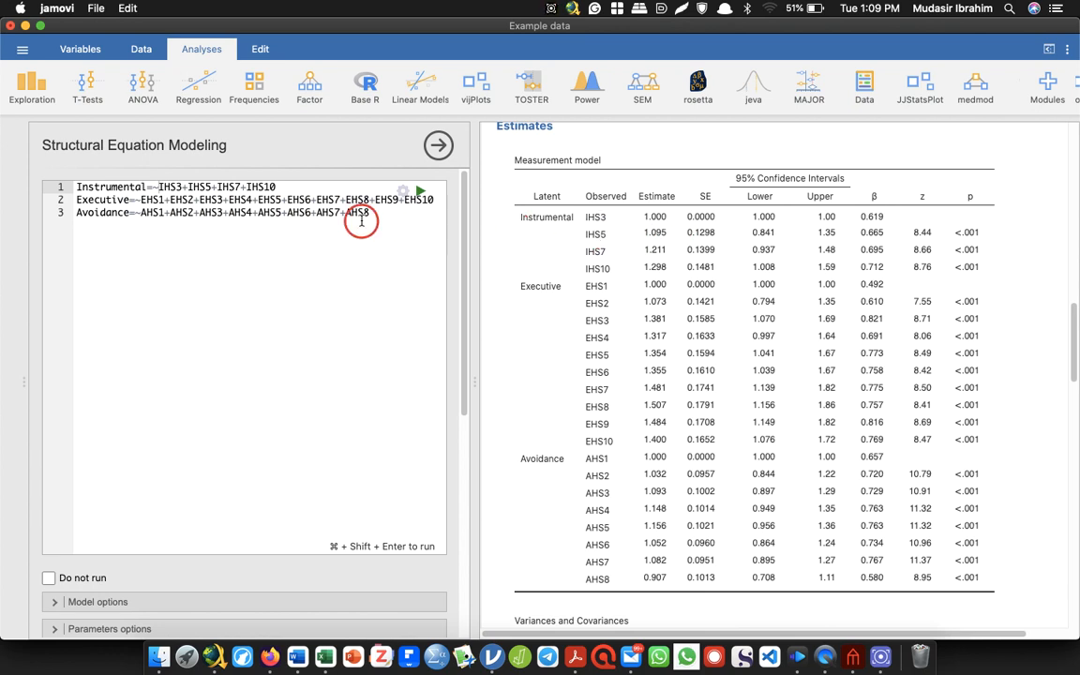
Step: Remove item IHS3 from the Instrumental definition and rerun the model
key(Delete)
key(Delete)
key(Delete)
key(Delete)
key(Delete)
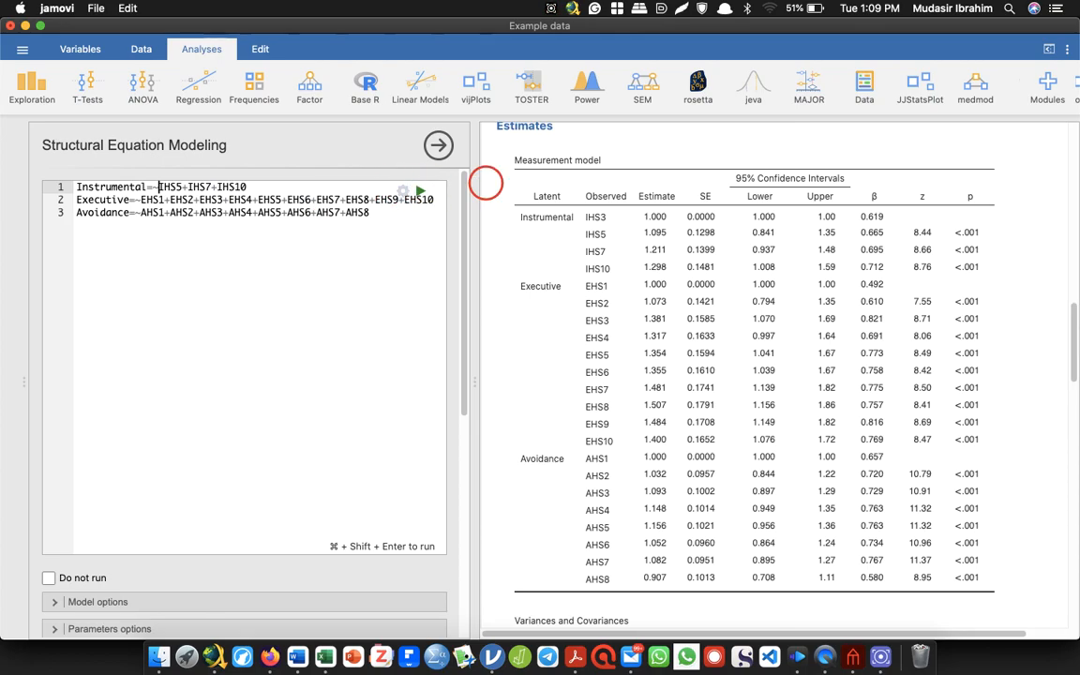
key(super+shift+Return)
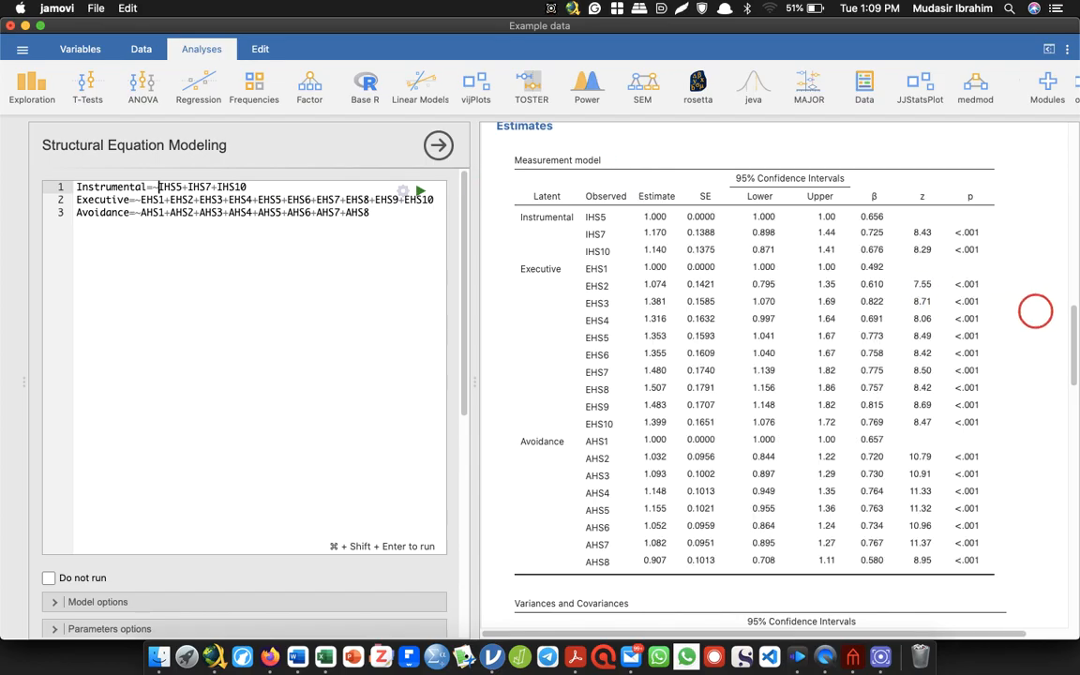
Step: Examine the reliability indices, AVE, fit indices and item loadings of the model with Instrumental reduced to IHS5, IHS7 and IHS10
scroll(1072, 316, down, 10)
scroll(773, 375, down, 5)
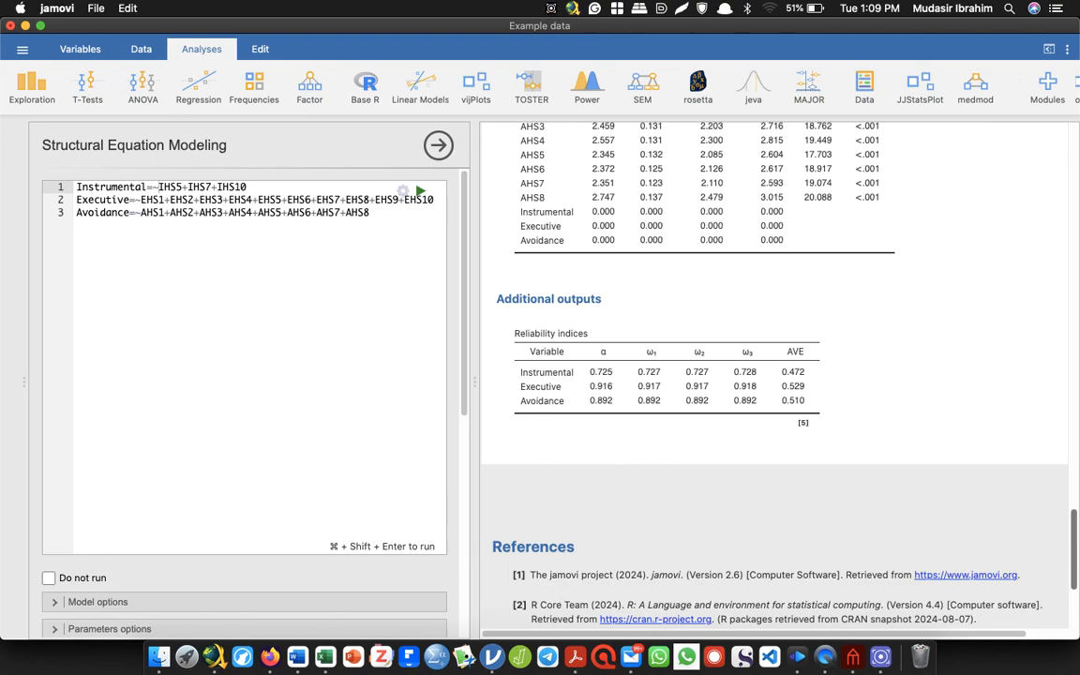
scroll(774, 375, up, 8)
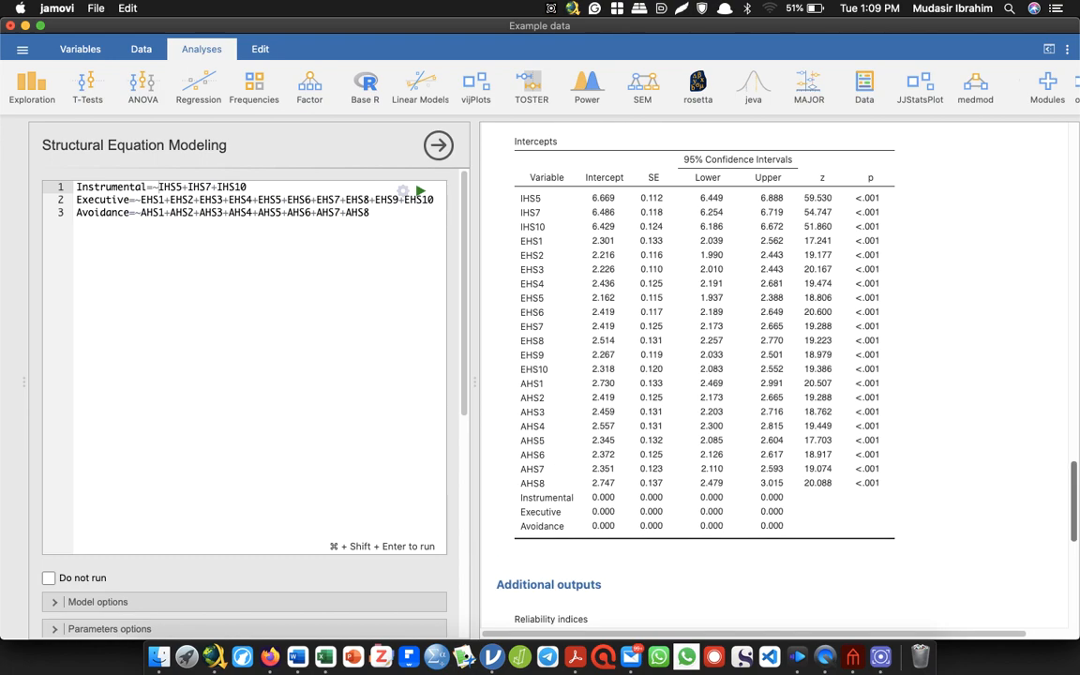
scroll(773, 375, down, 3)
scroll(774, 375, up, 8)
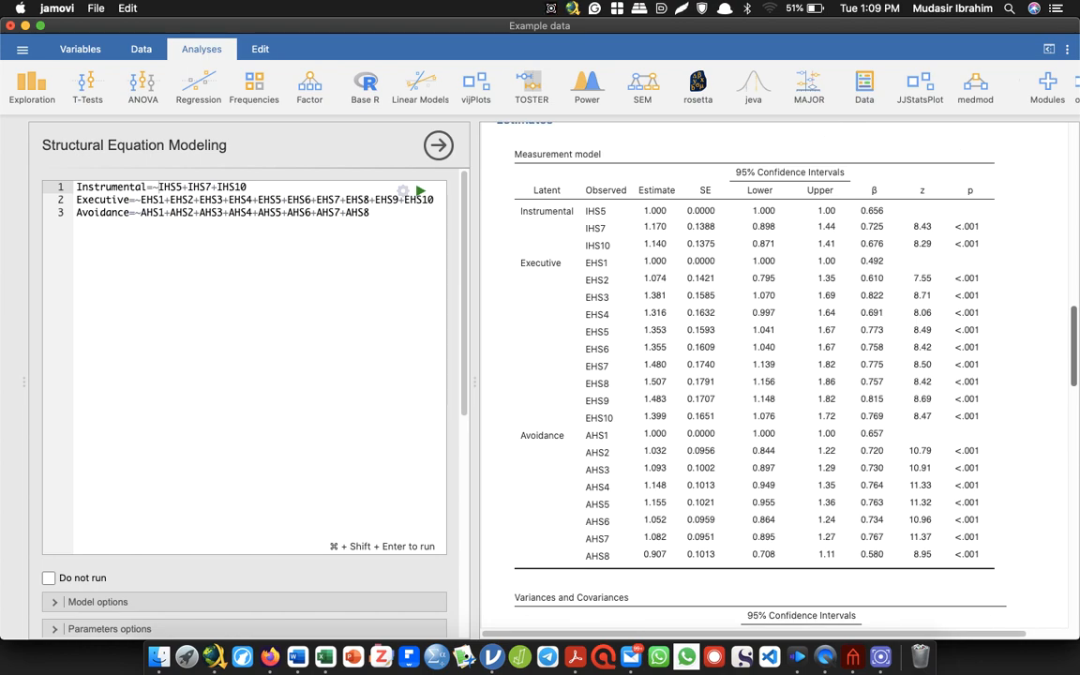
scroll(773, 375, up, 5)
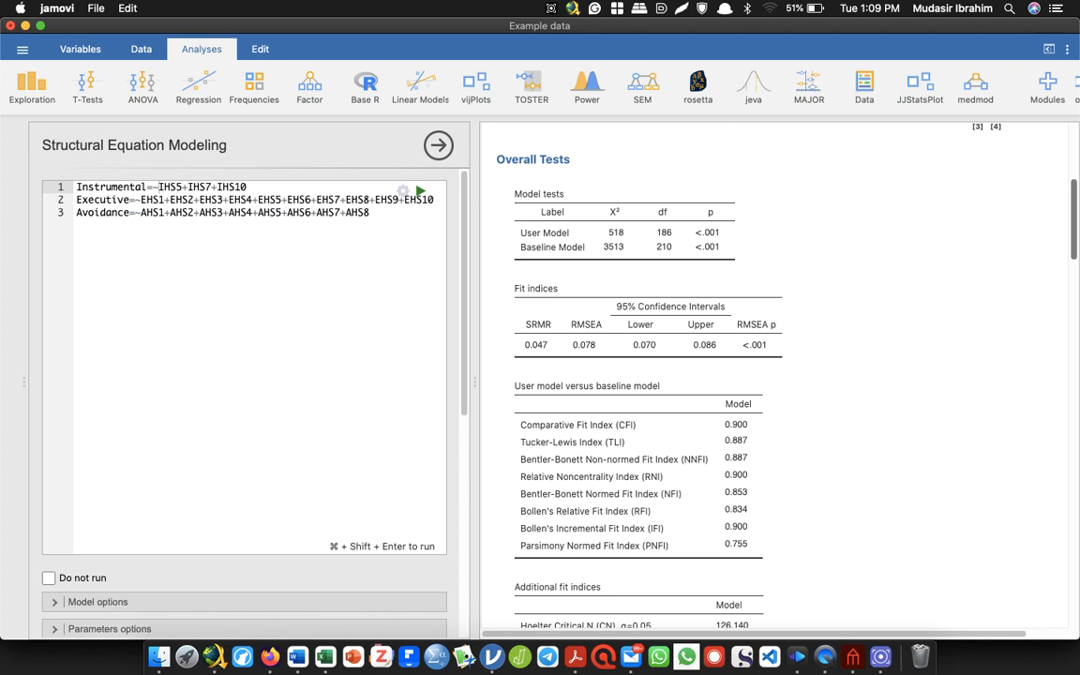
scroll(773, 375, down, 10)
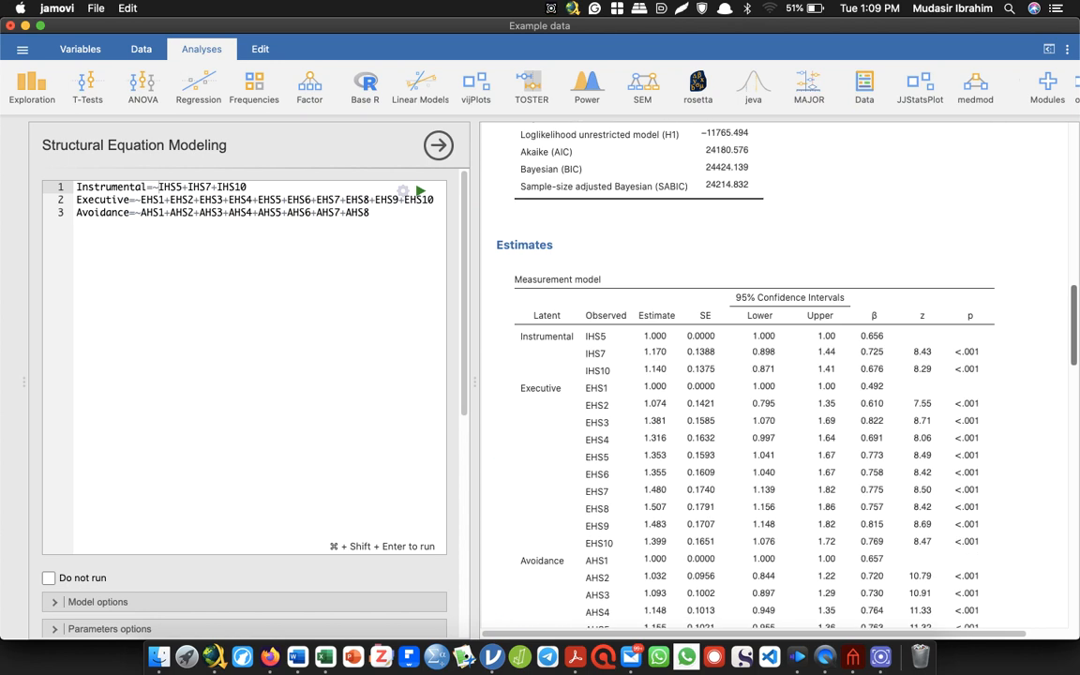
scroll(773, 375, down, 3)
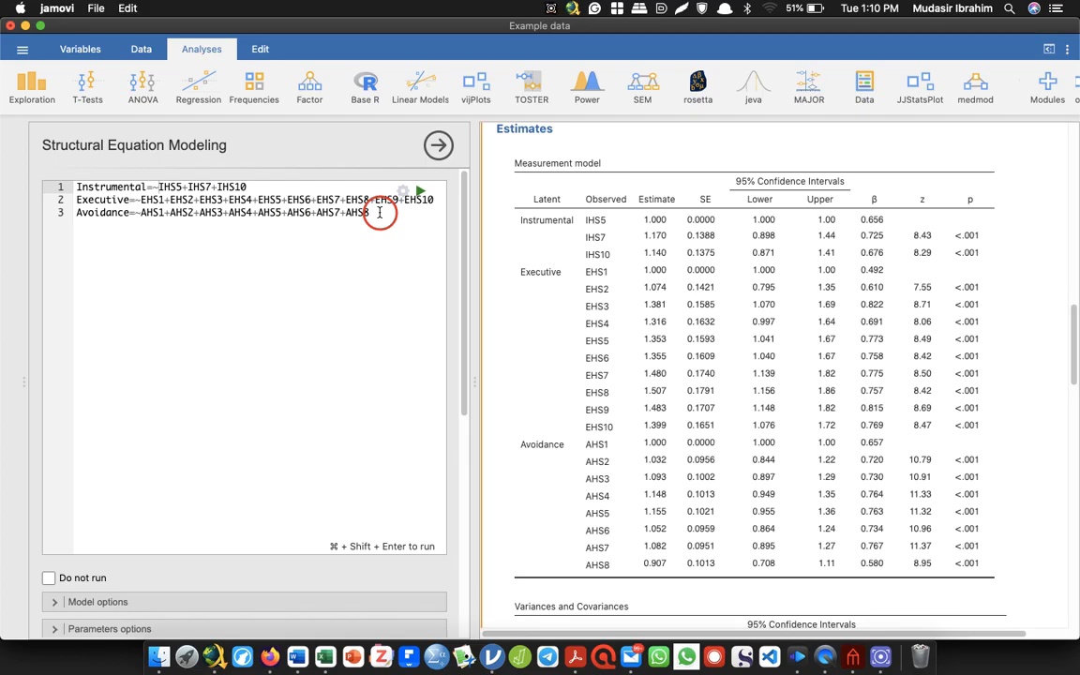
Step: Add item IHS4 back at the start of the Instrumental definition and rerun the model
click(158, 187)
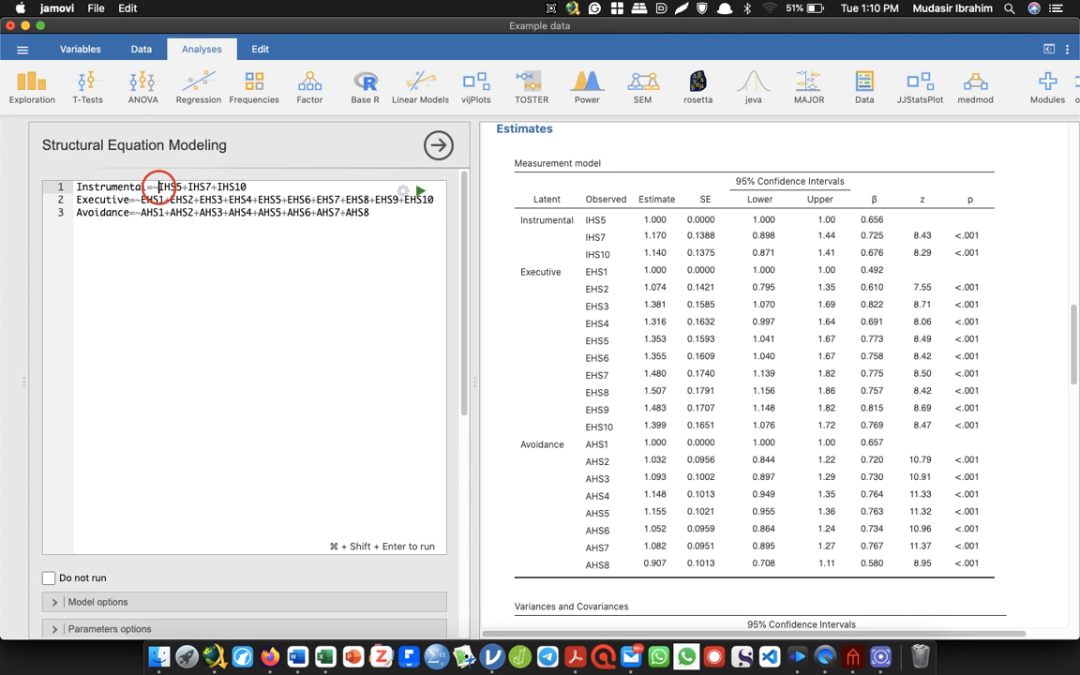
text(IHS)
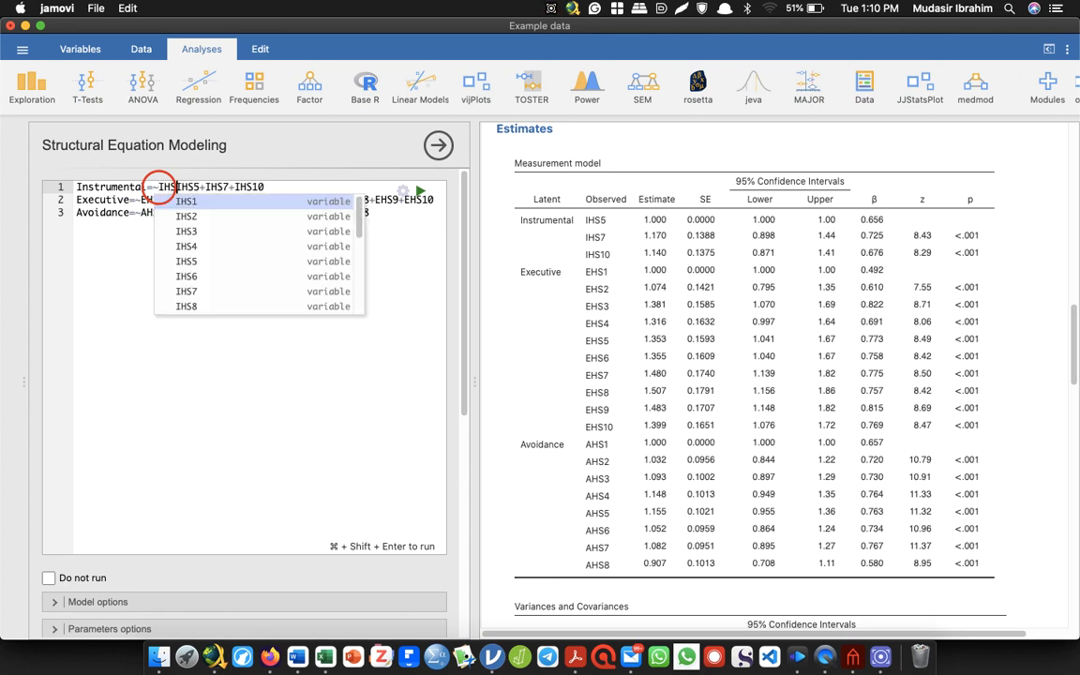
text(4+)
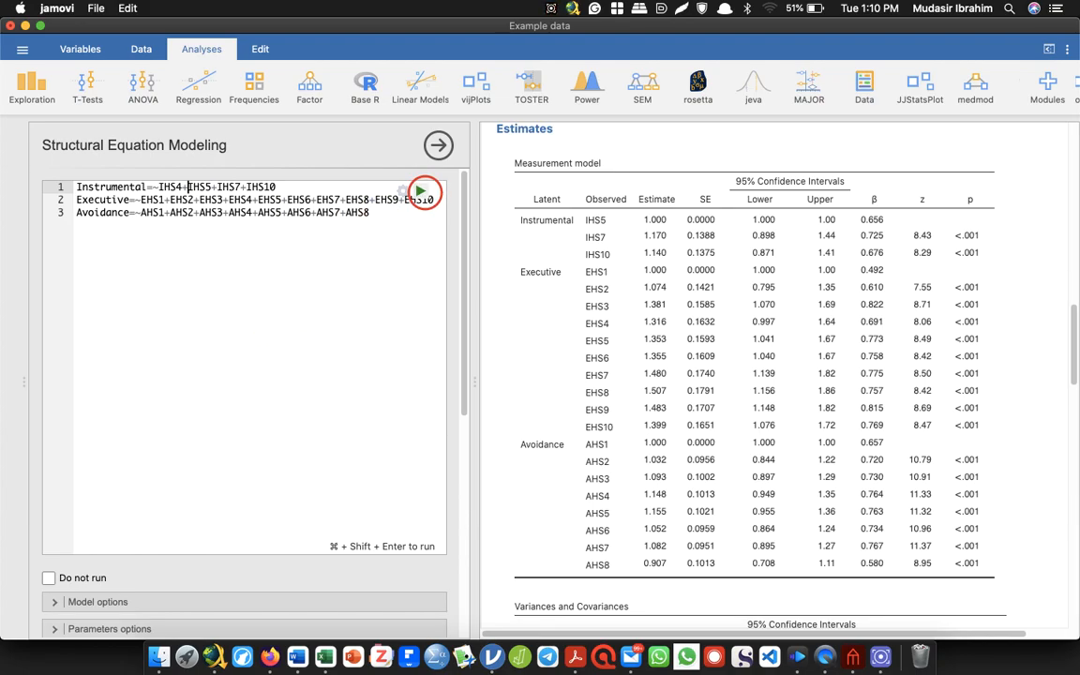
click(422, 192)
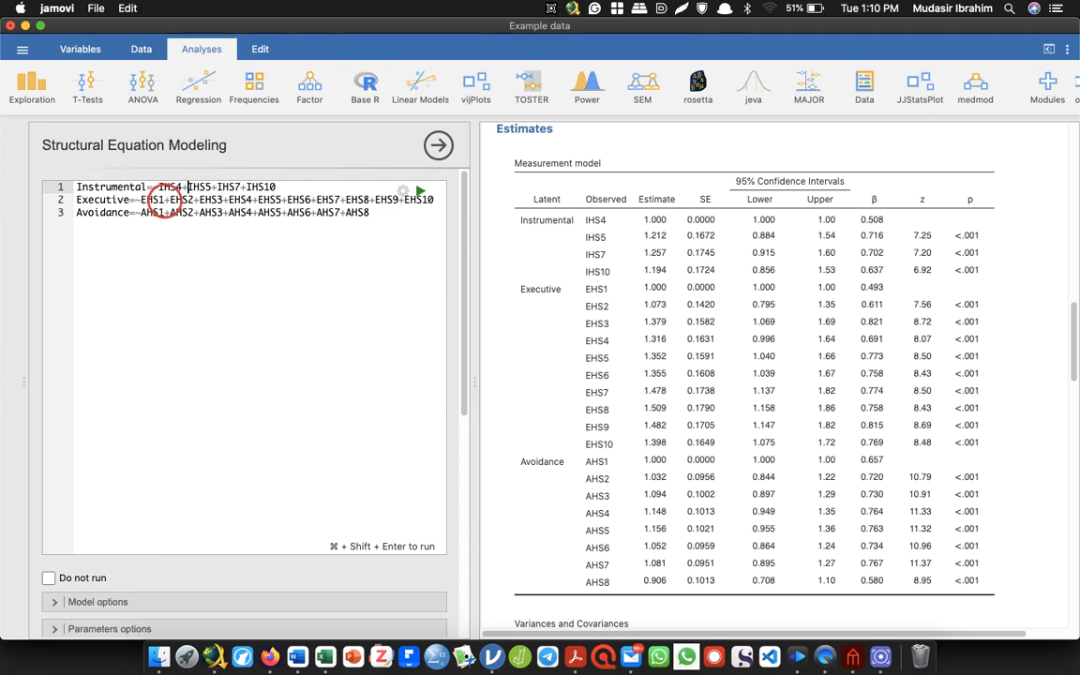
Step: Remove item EHS1 from the Executive definition and rerun the model
click(171, 200)
key(BackSpace)
key(BackSpace)
key(BackSpace)
key(BackSpace)
key(BackSpace)
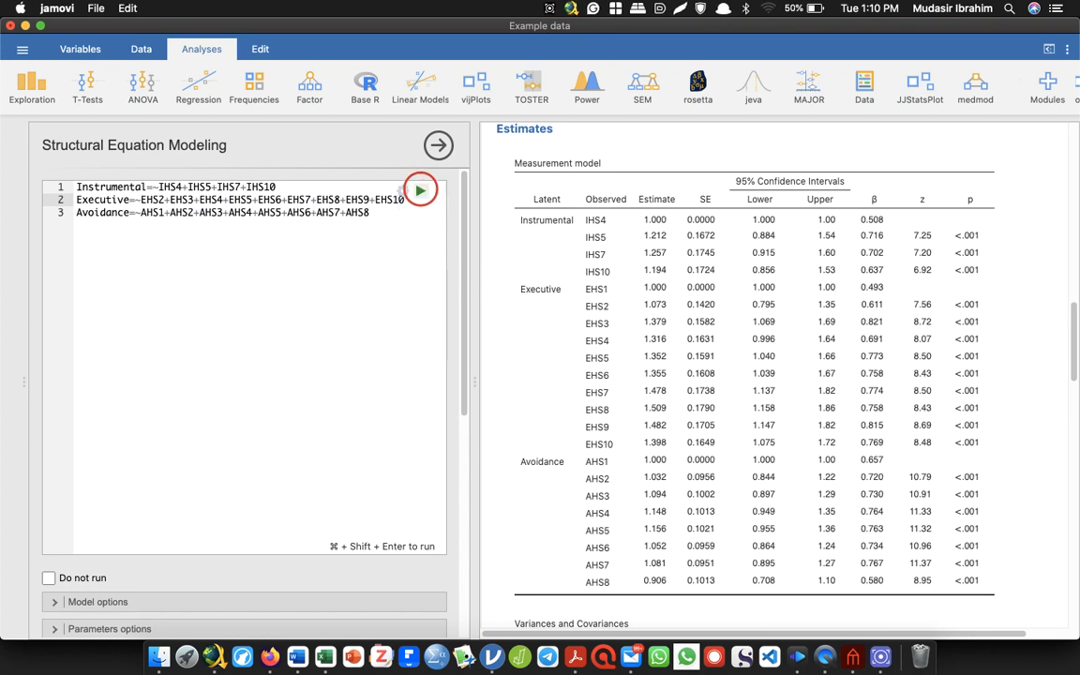
click(420, 190)
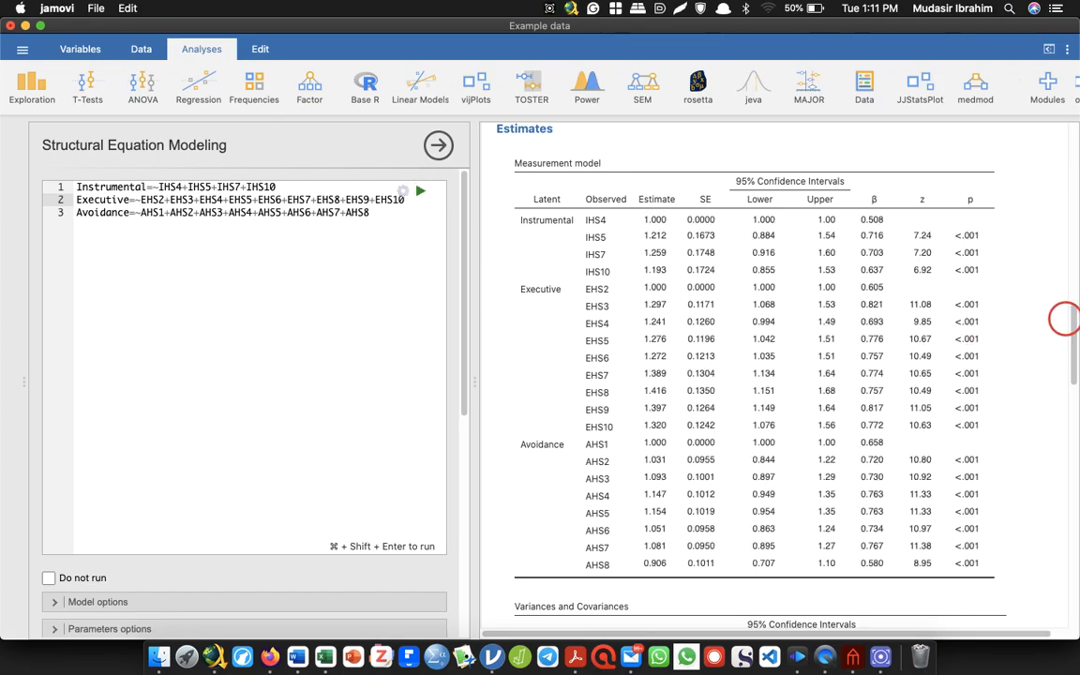
Step: Examine the reliability indices, AVE, fit indices and item loadings of the model without EHS1
drag(1064, 319, 1066, 539)
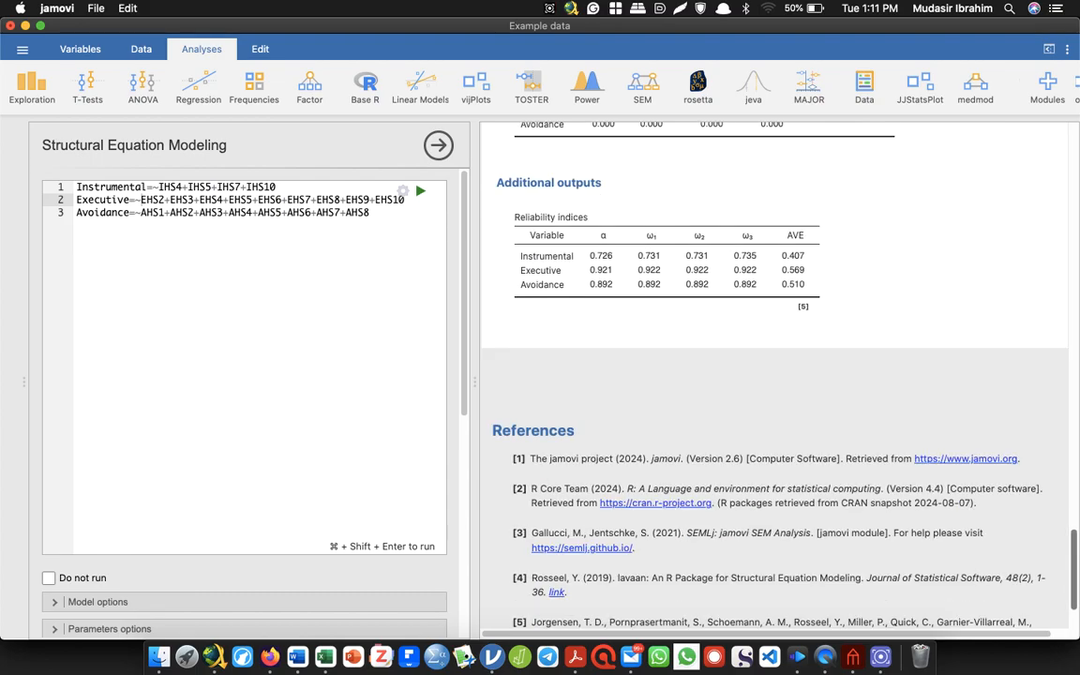
scroll(773, 375, up, 1)
scroll(773, 374, up, 15)
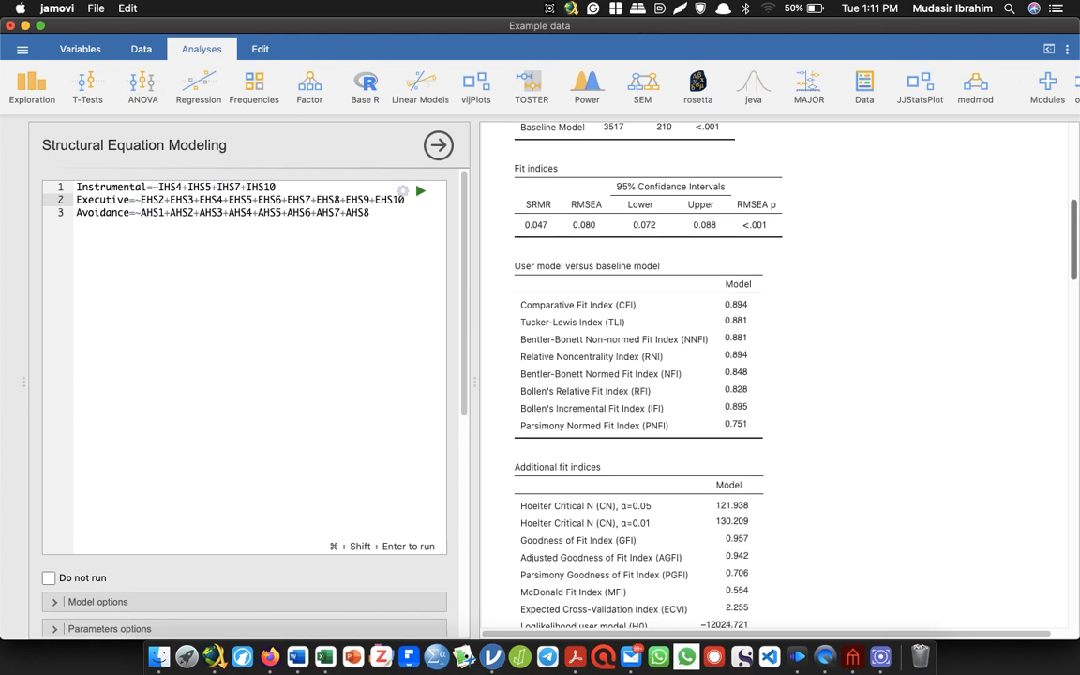
scroll(774, 375, down, 4)
scroll(773, 375, down, 20)
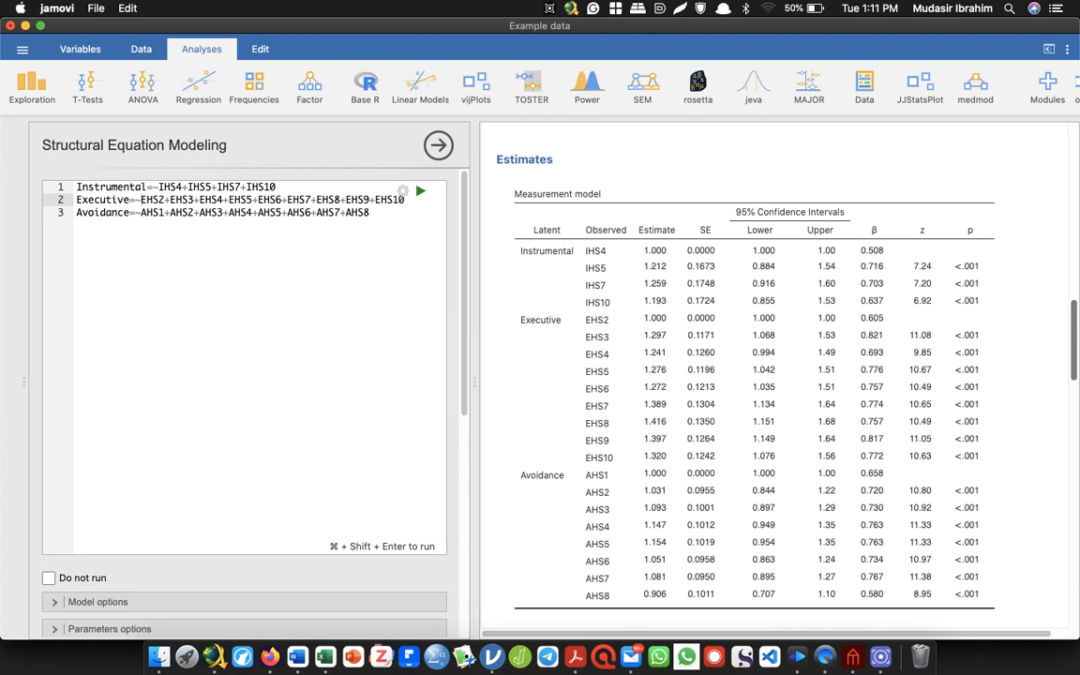
scroll(773, 375, down, 3)
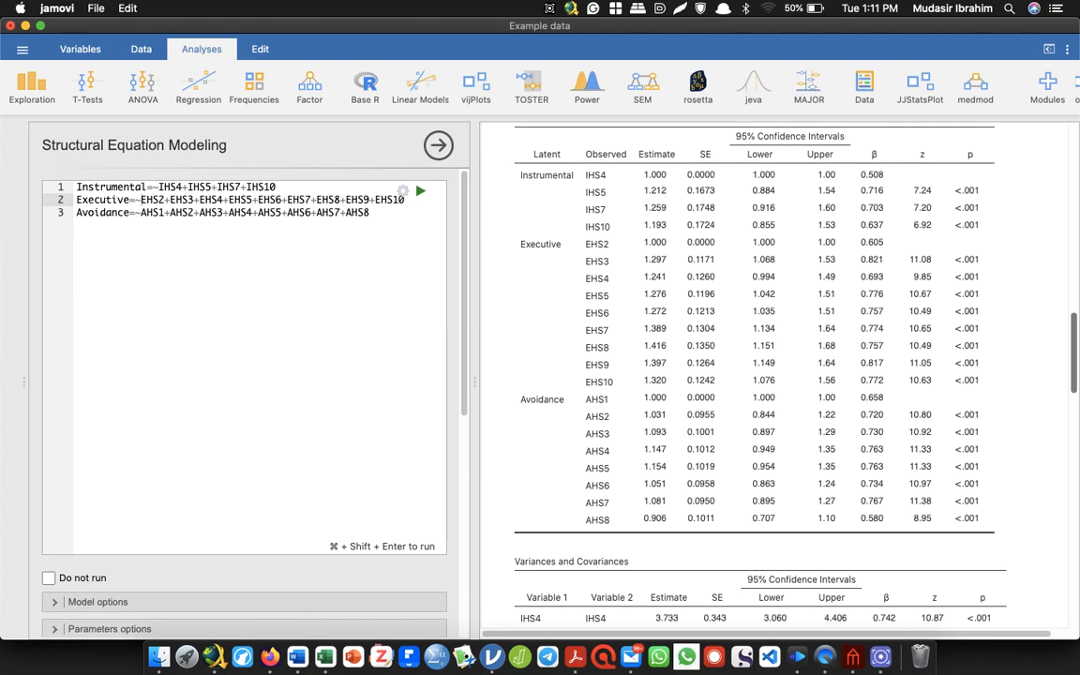
scroll(773, 375, up, 2)
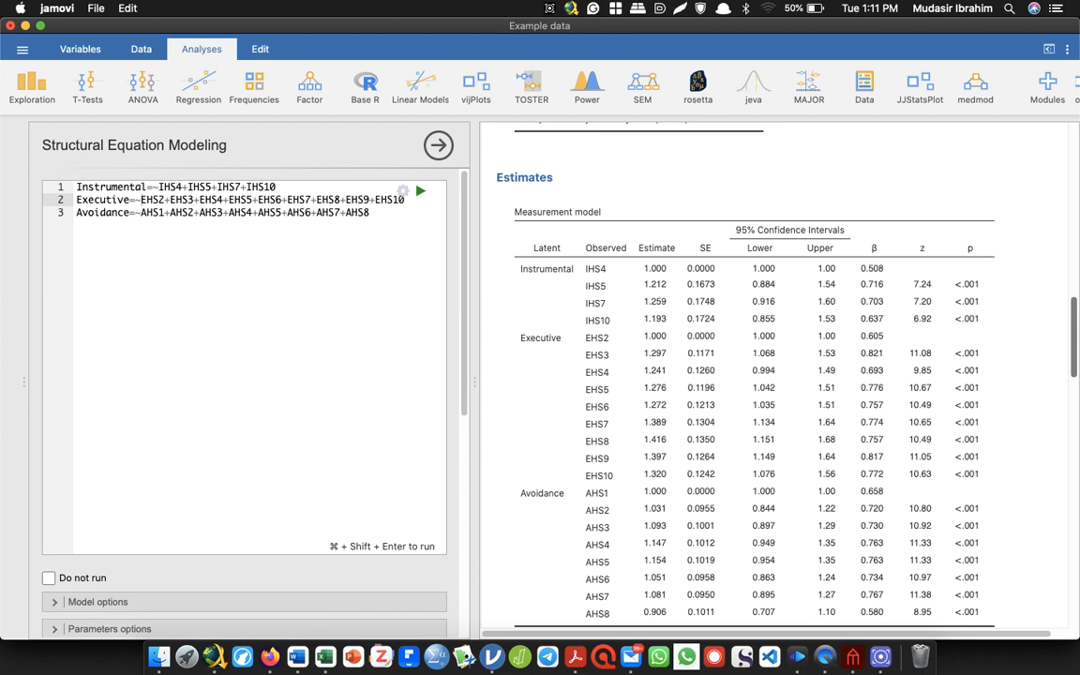
Step: Take the re-added item IHS4 out of the Instrumental definition and rerun the model to check the AVE, reliability and loadings
click(187, 186)
key(BackSpace)
key(BackSpace)
key(BackSpace)
key(BackSpace)
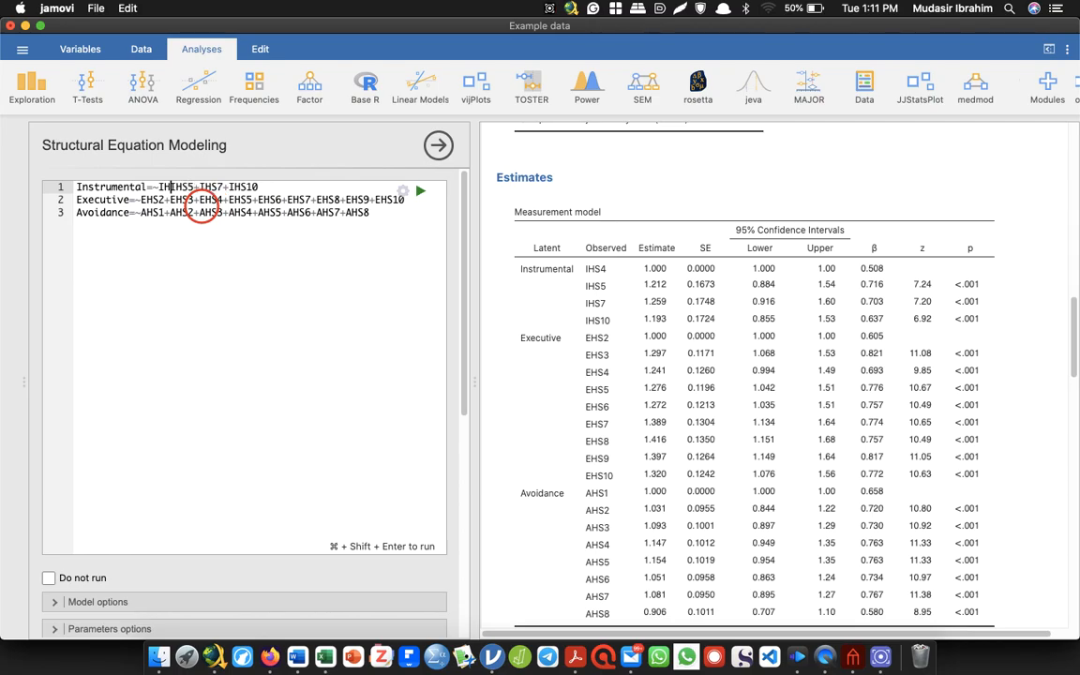
key(BackSpace)
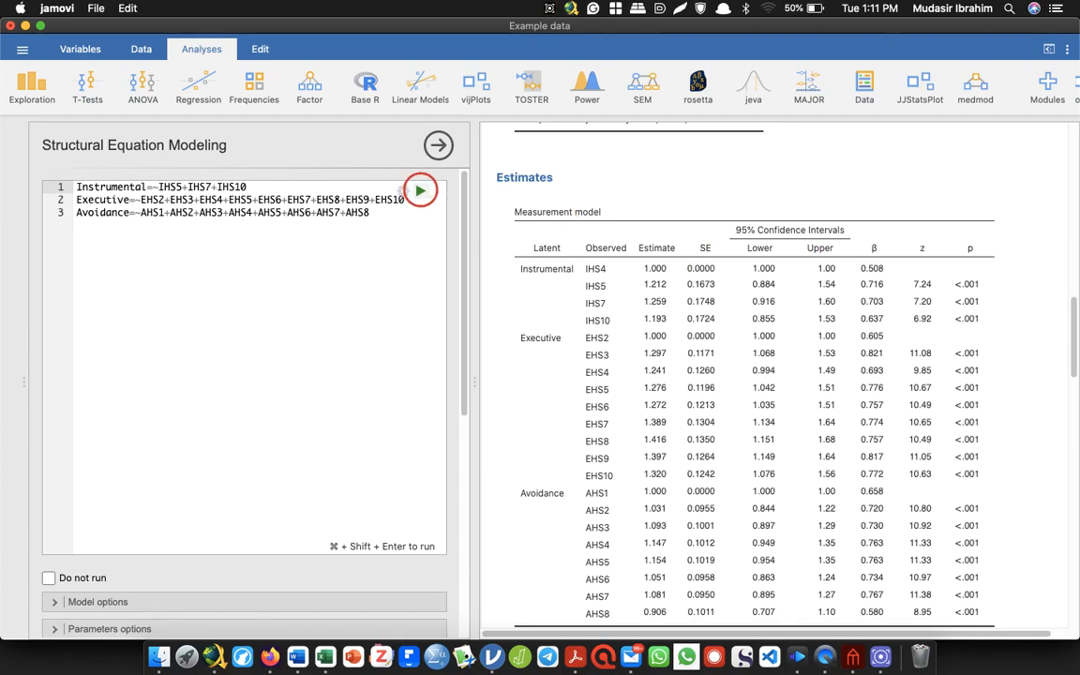
click(420, 191)
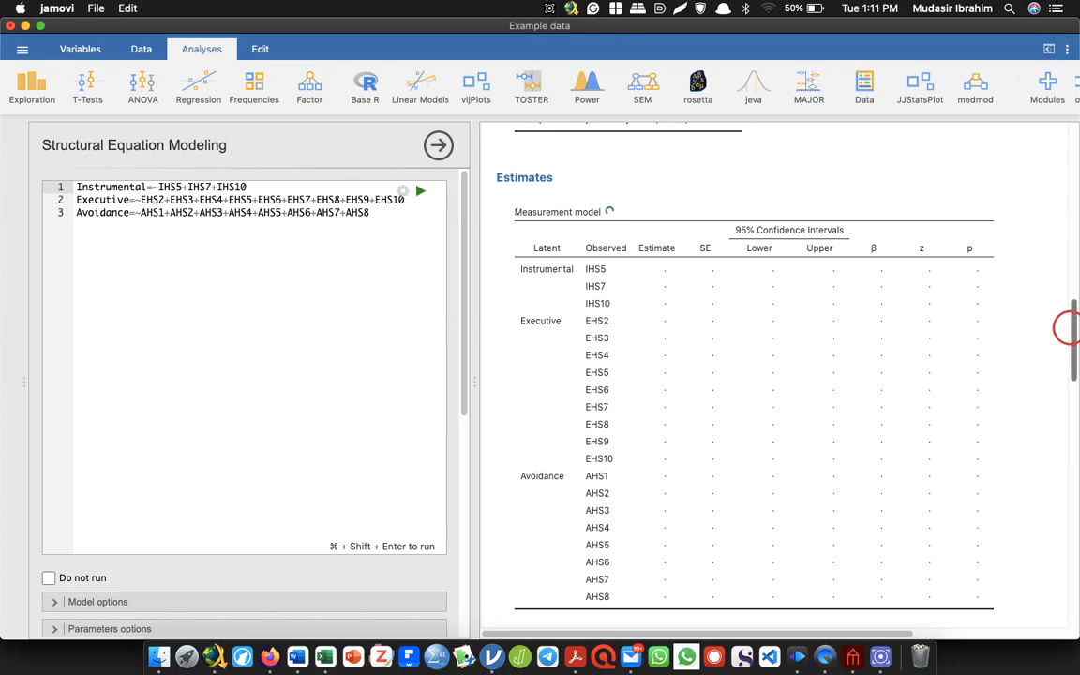
scroll(1067, 327, down, 10)
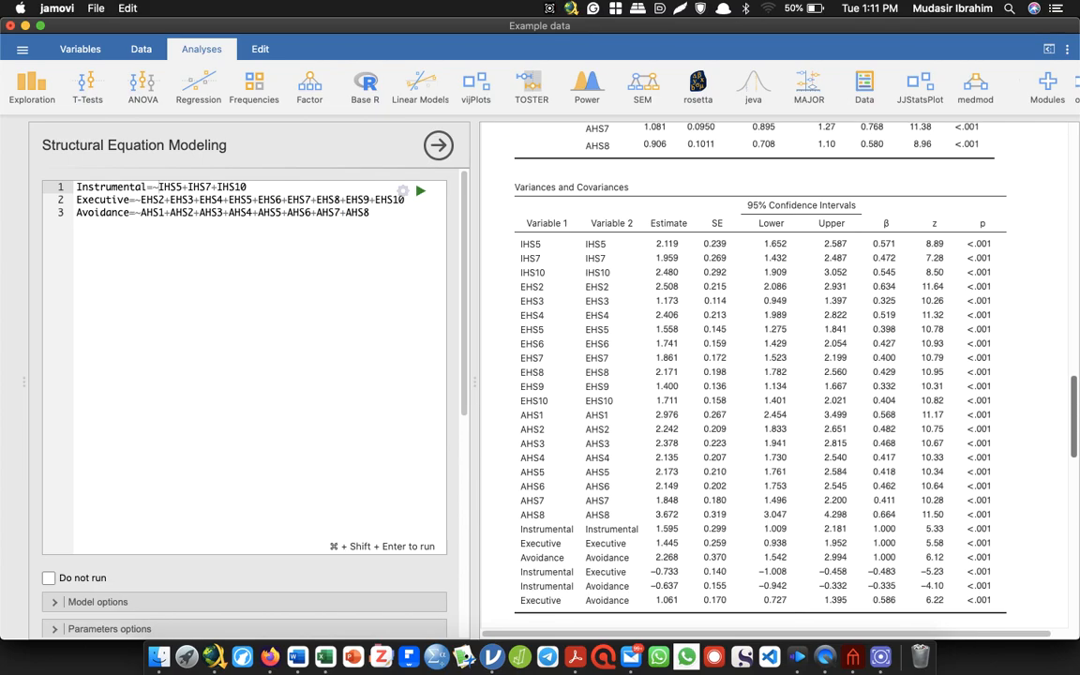
scroll(774, 375, down, 10)
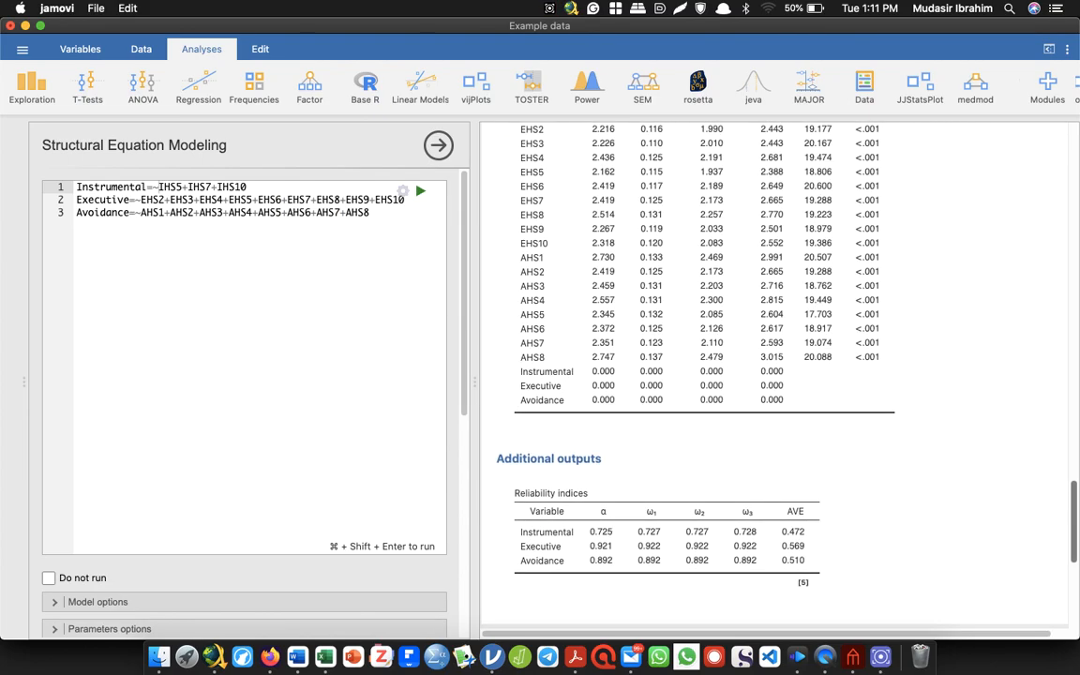
scroll(773, 375, up, 15)
scroll(773, 375, down, 6)
scroll(773, 375, down, 2)
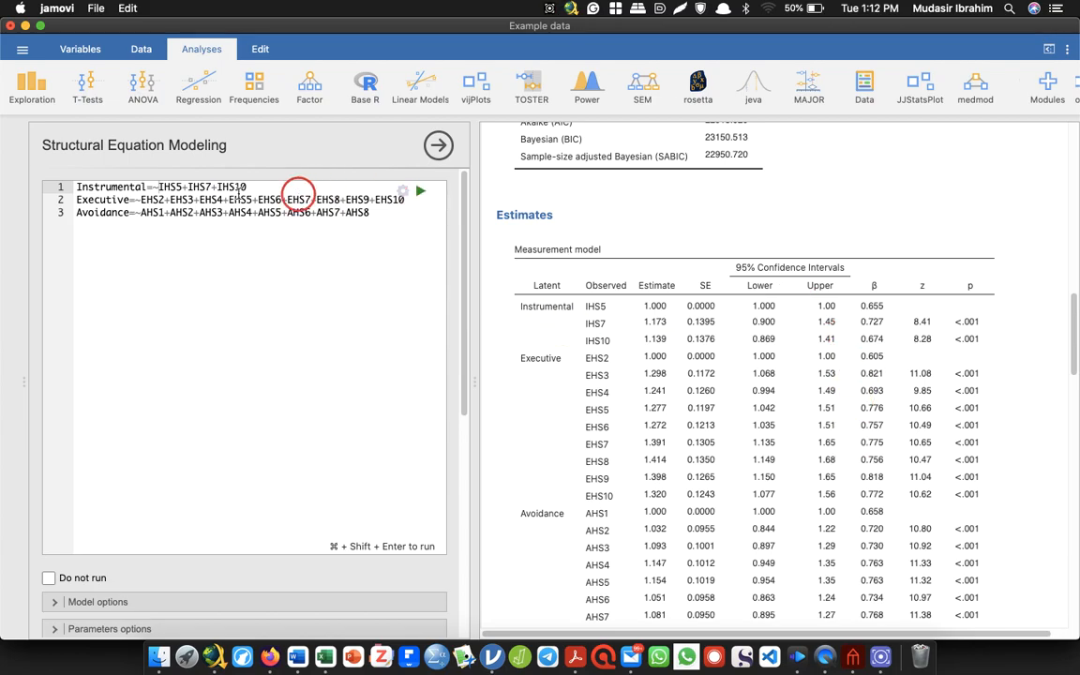
Step: Remove item IHS5 from the Instrumental definition and rerun the model to check the reliability indices, AVE and remaining loadings
click(188, 189)
key(BackSpace)
key(BackSpace)
key(BackSpace)
key(BackSpace)
key(BackSpace)
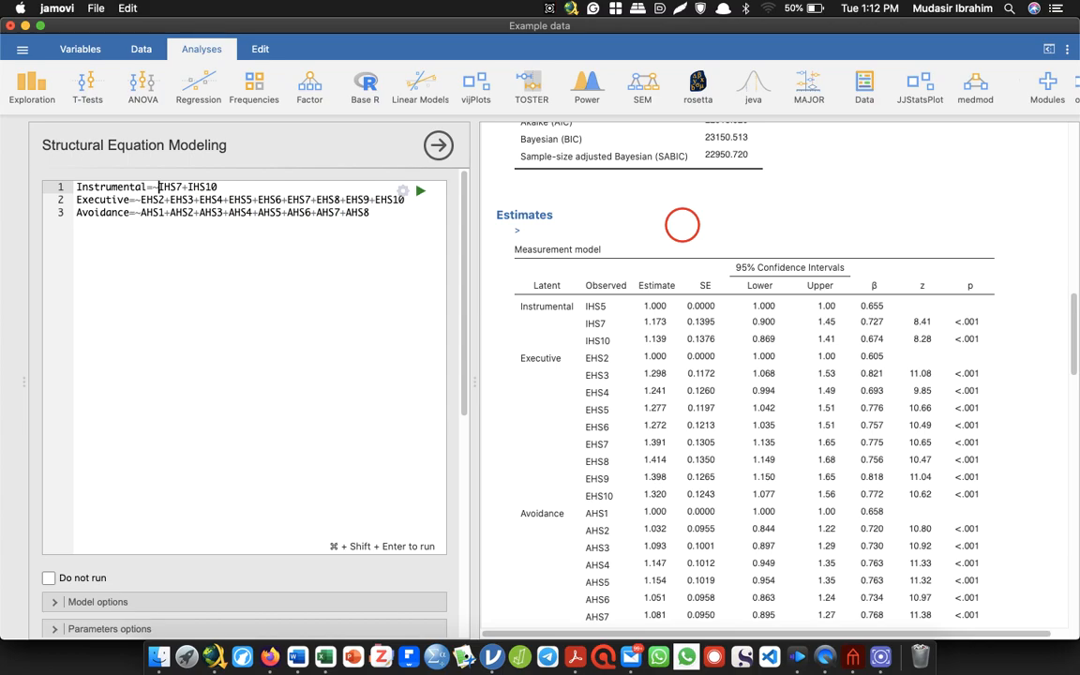
key(super+shift+Return)
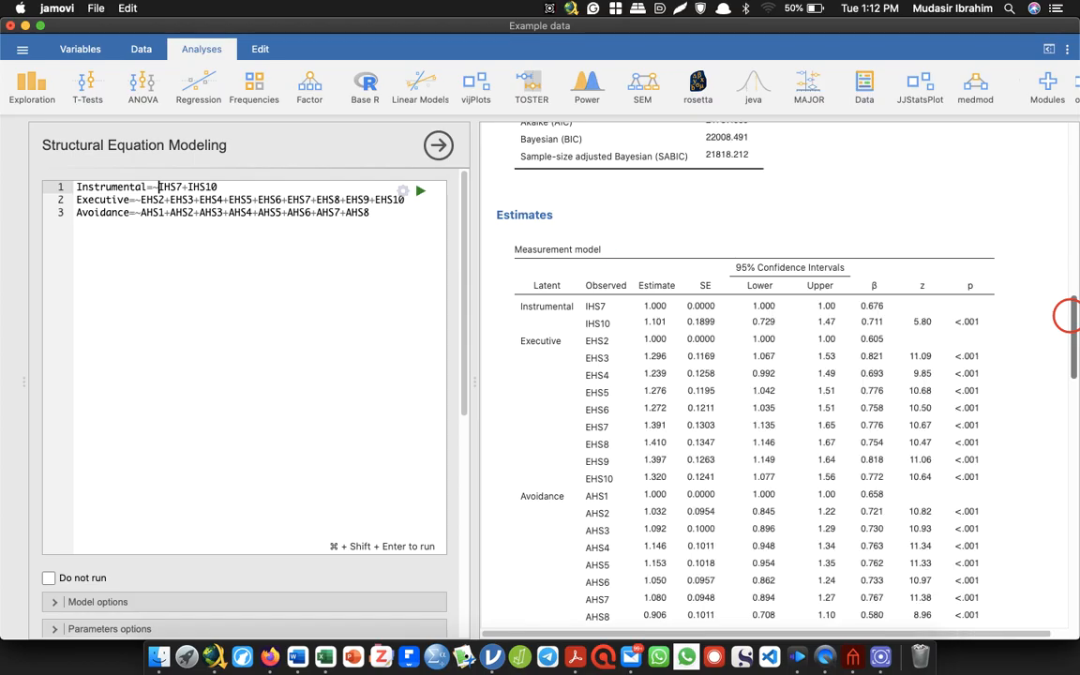
scroll(773, 375, down, 20)
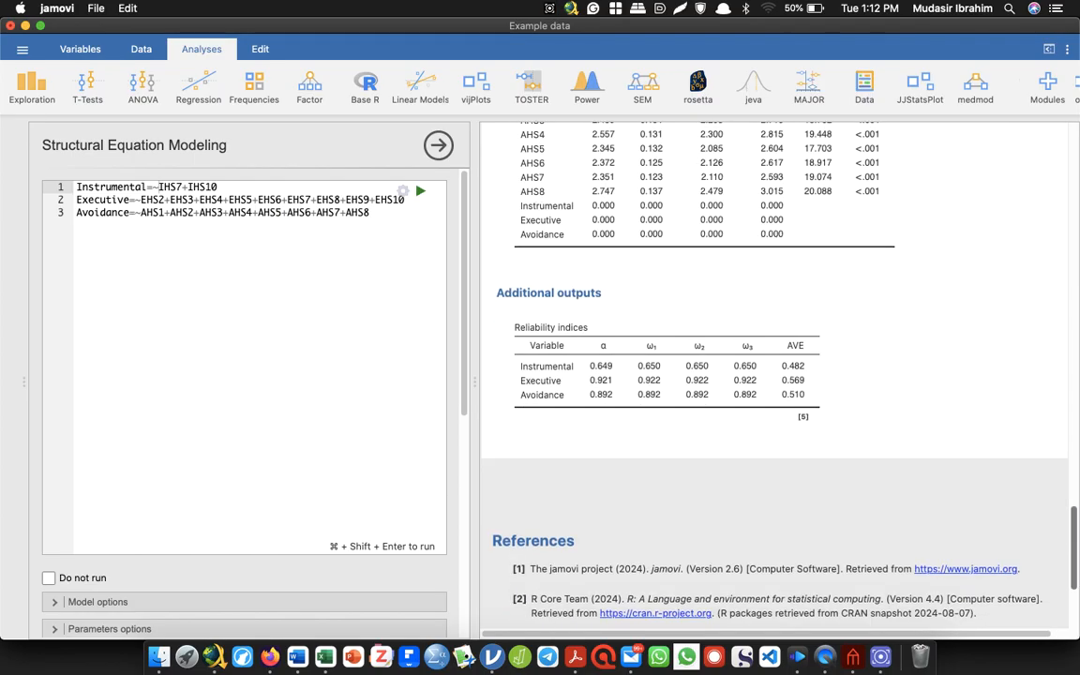
scroll(774, 375, up, 15)
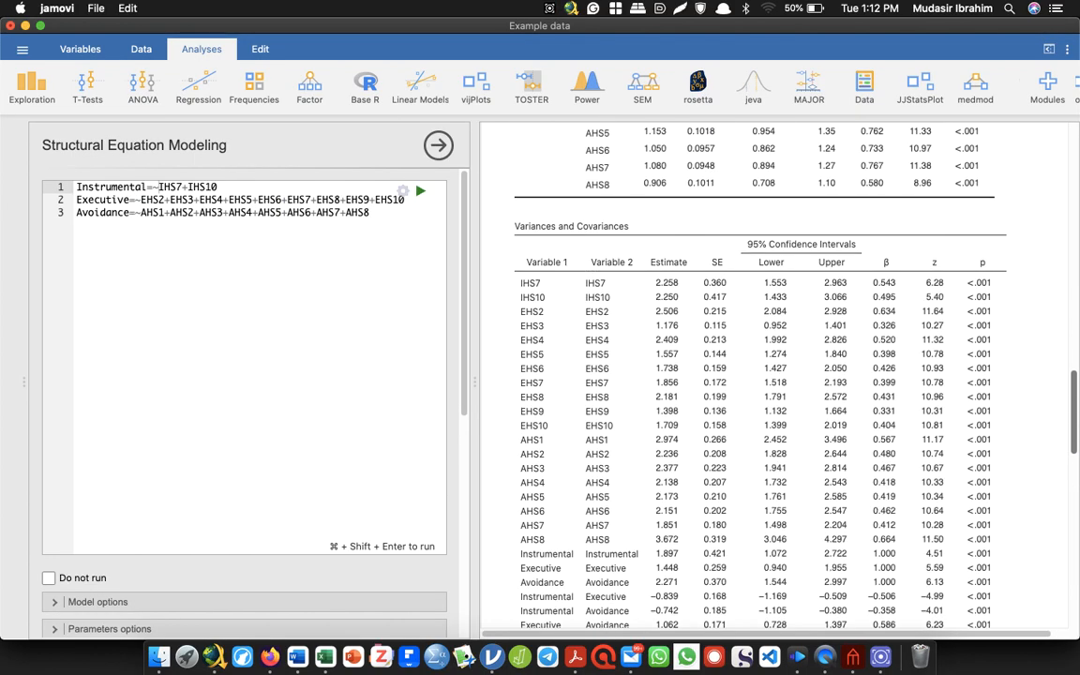
scroll(773, 375, up, 5)
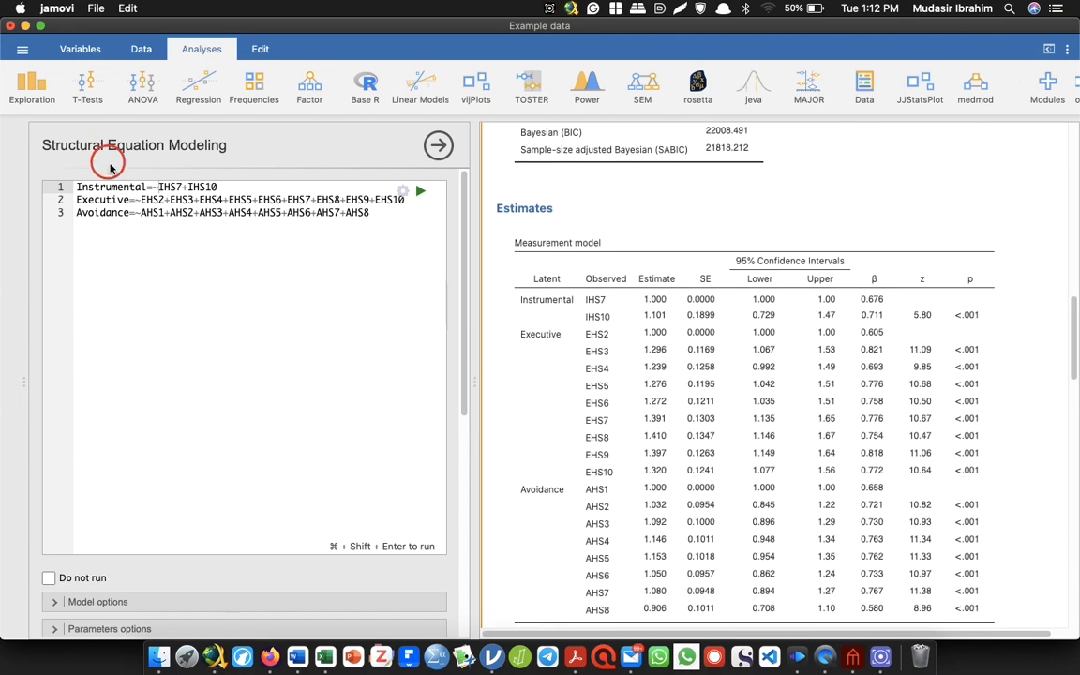
Step: Add item IHS6 at the start of the Instrumental definition and rerun the model to check its loading
click(158, 187)
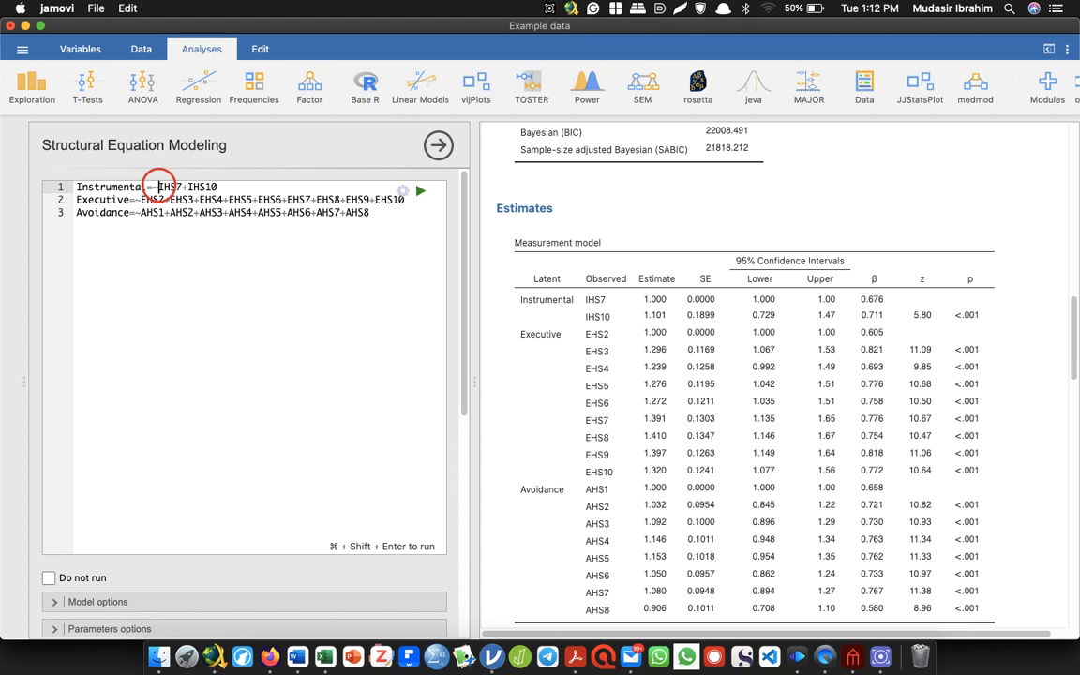
text(IHS)
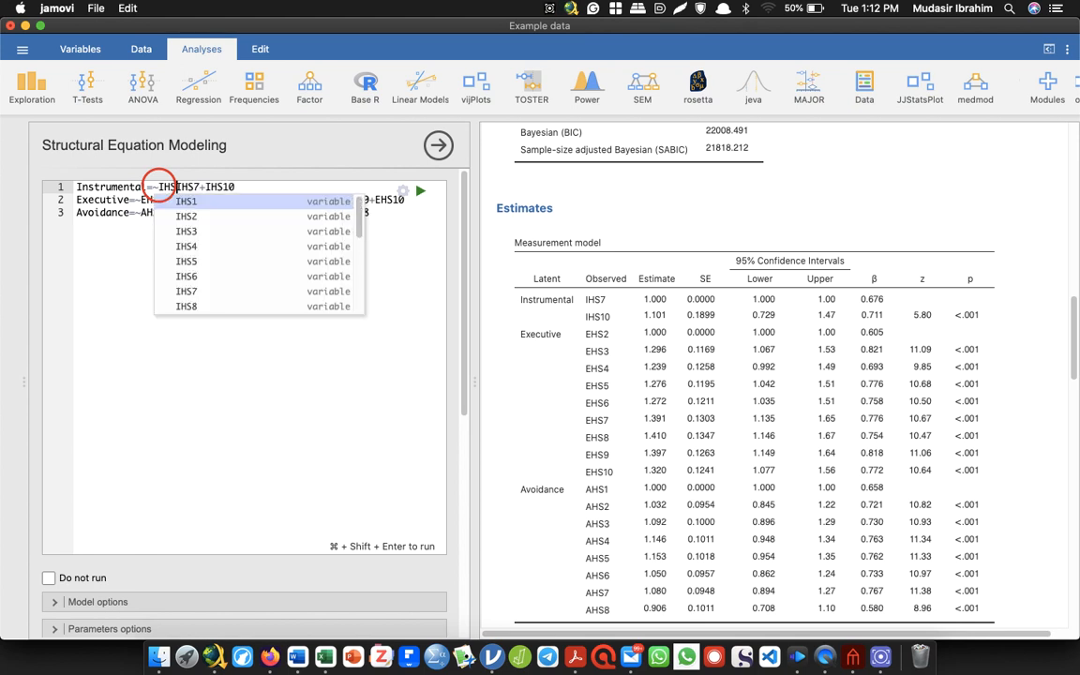
text(6+)
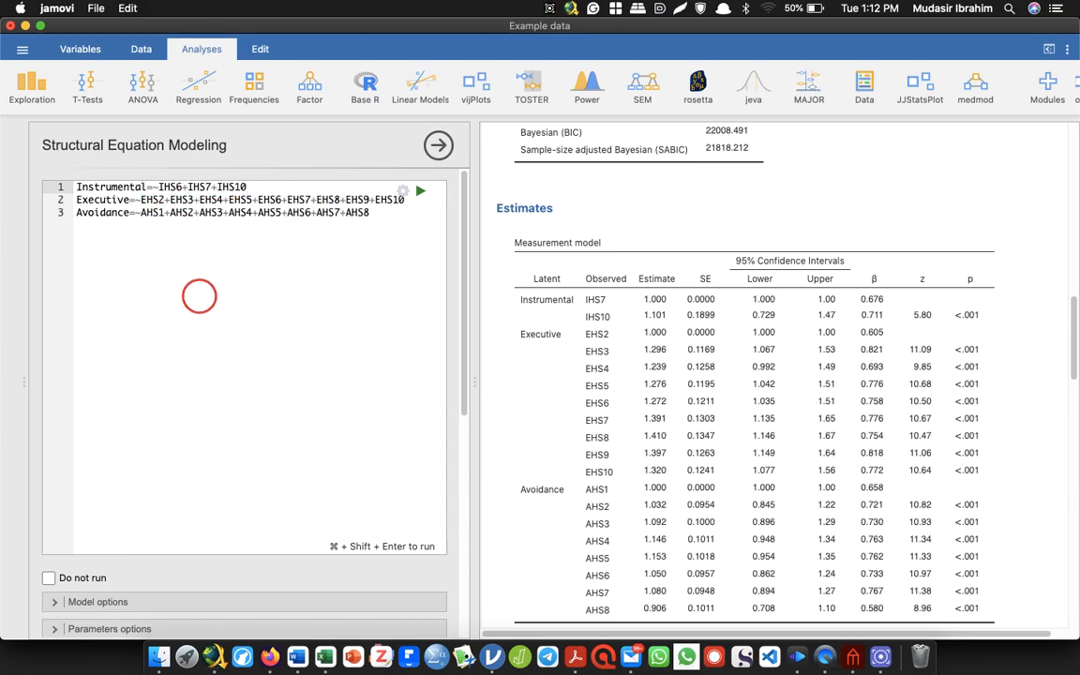
click(220, 298)
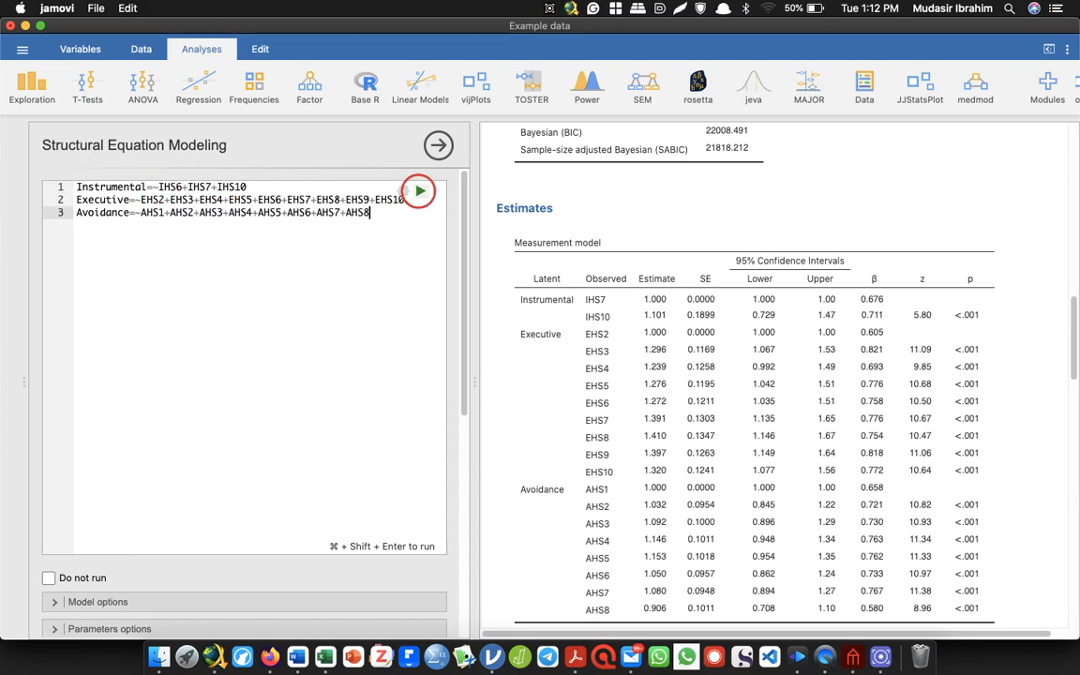
click(419, 191)
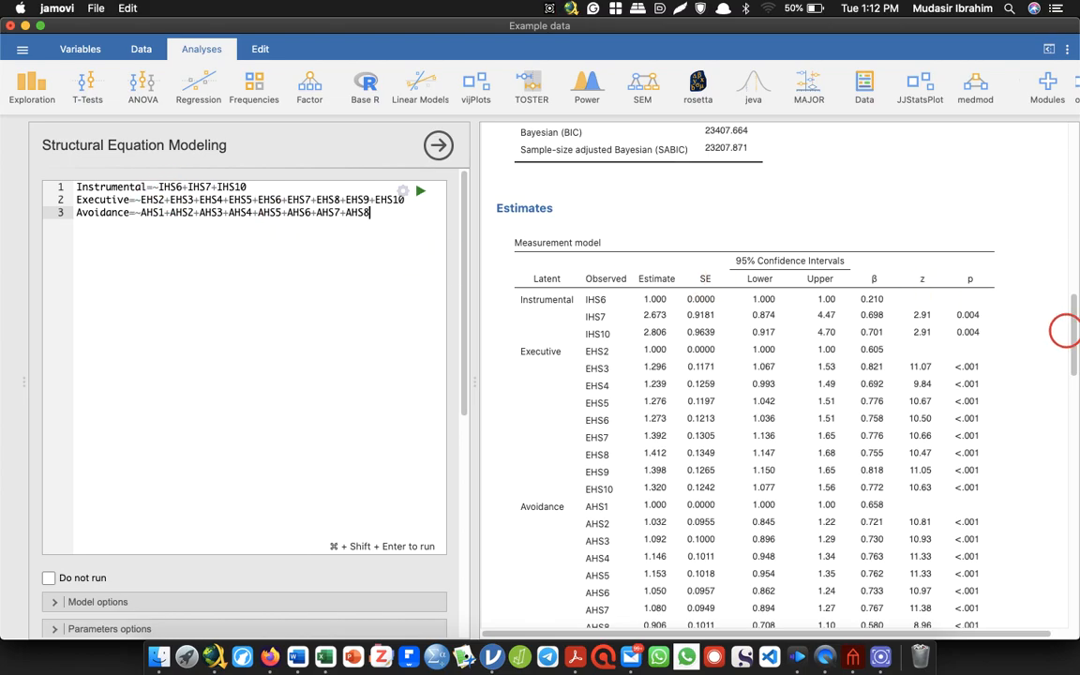
mouse_move(1074, 335)
mouse_down()
mouse_move(1073, 586)
mouse_move(1073, 253)
mouse_move(1073, 338)
mouse_up()
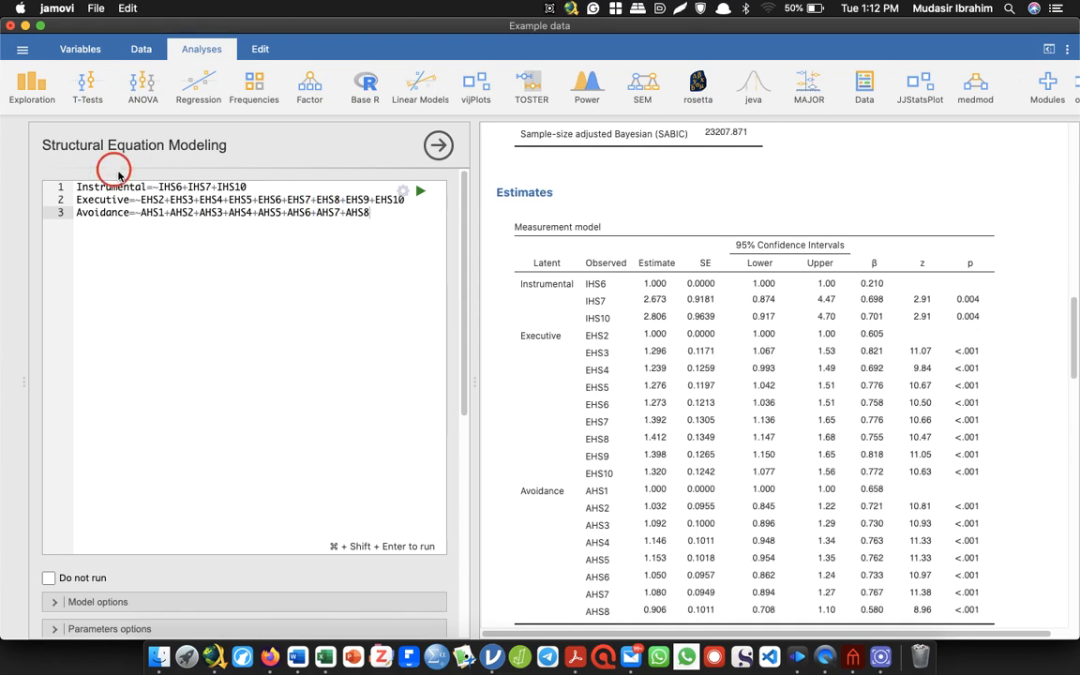
Step: Replace IHS6 with IHS8 in the Instrumental definition, rerun the model and check the item loadings
click(175, 186)
key(Delete)
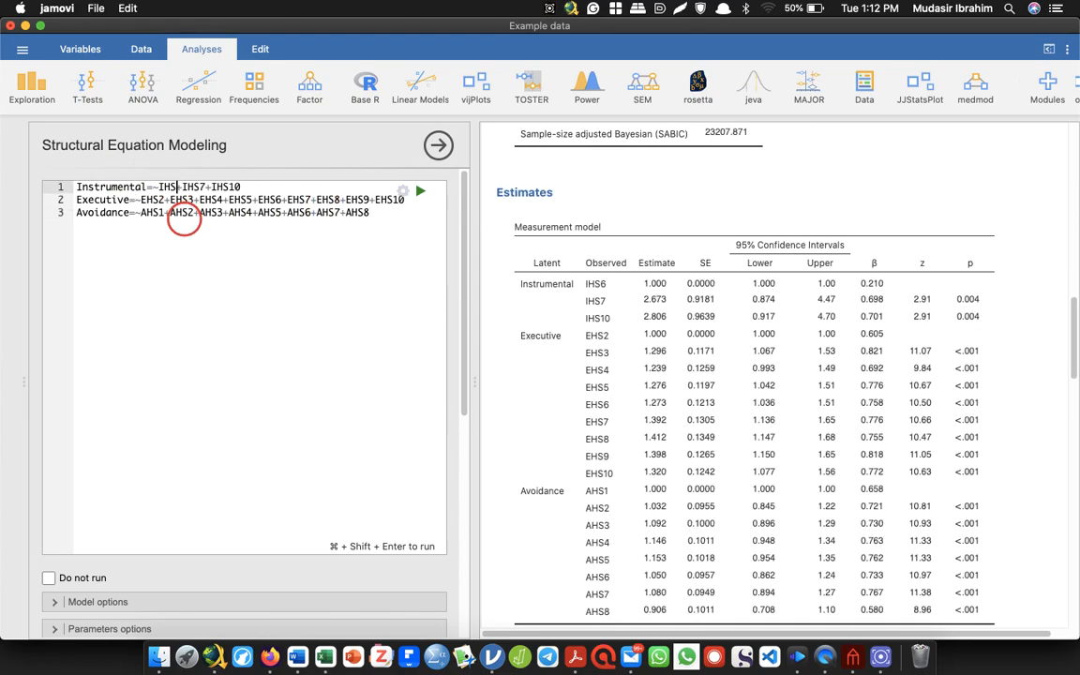
text(8)
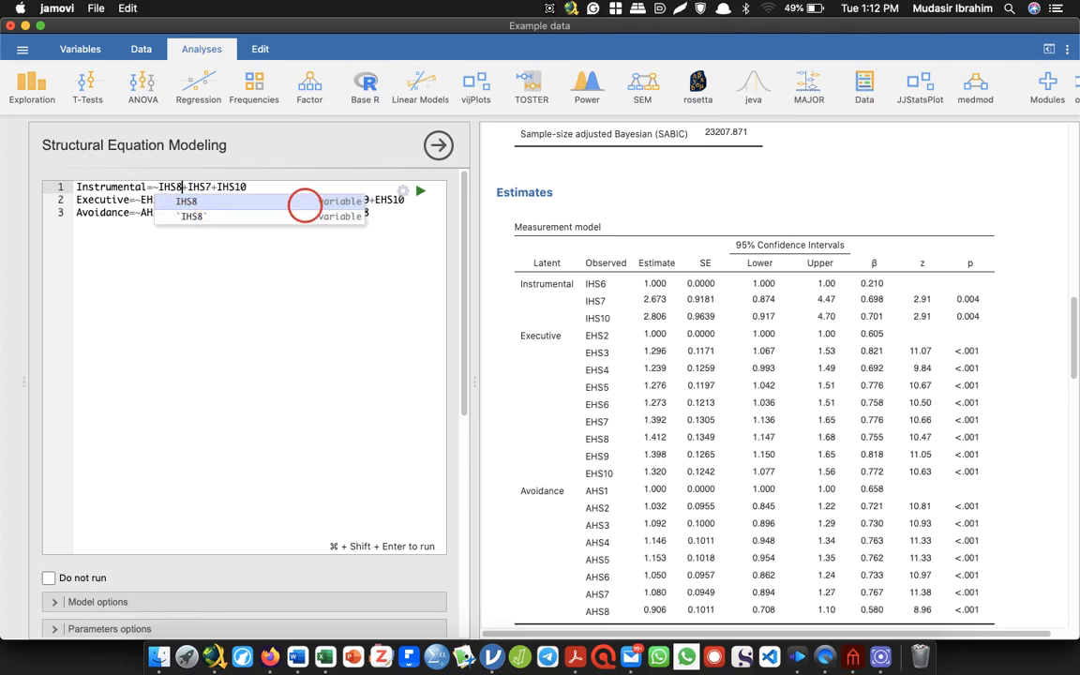
click(303, 200)
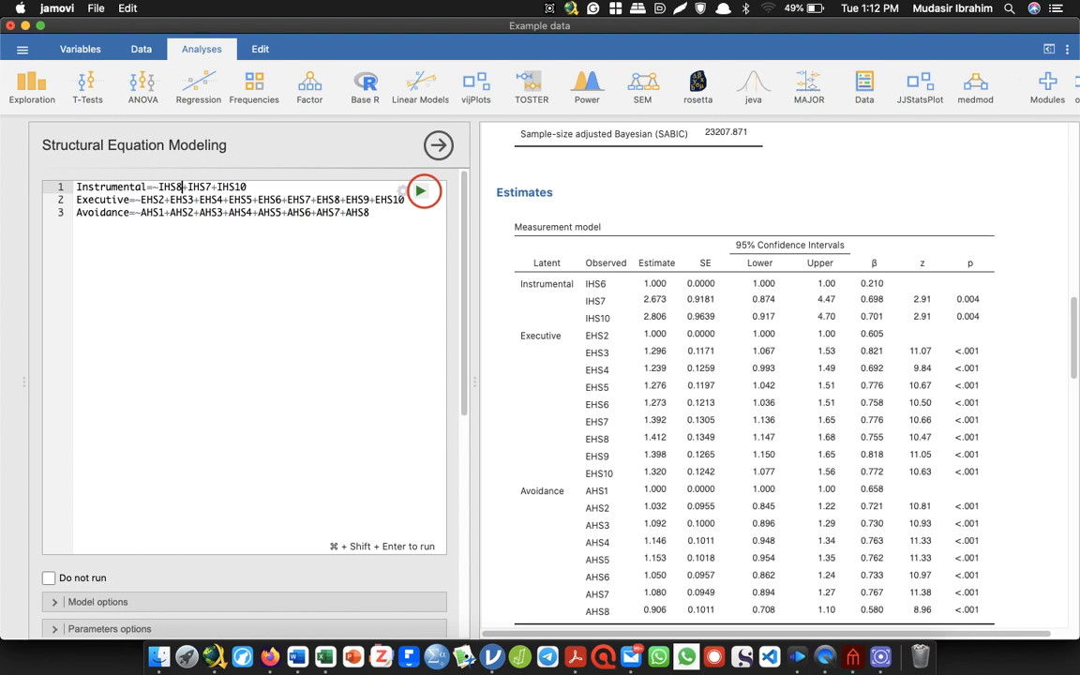
click(421, 191)
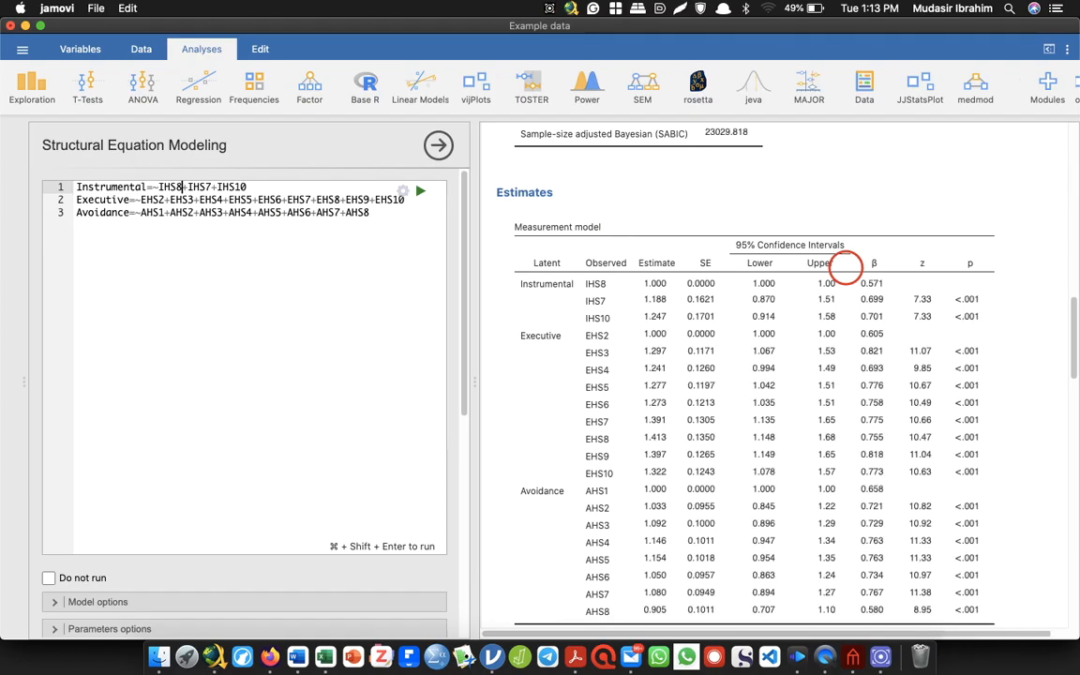
drag(1069, 316, 1073, 395)
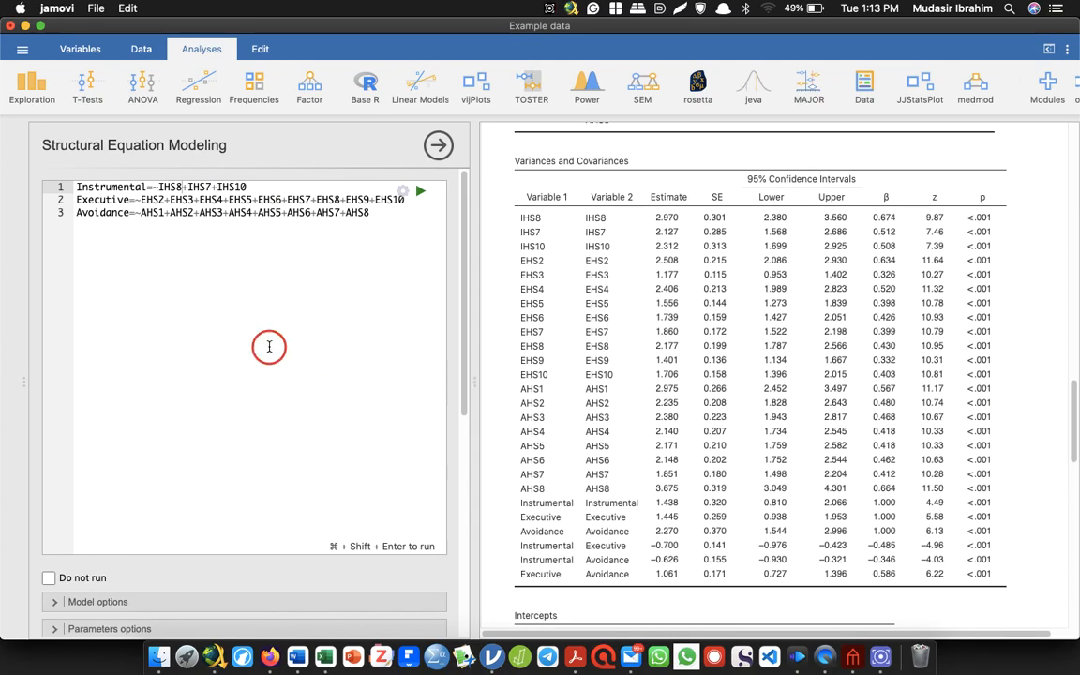
Step: Try IHS4 instead of IHS8 in the Instrumental definition and check the loadings of the rerun model
click(181, 186)
key(BackSpace)
text(4)
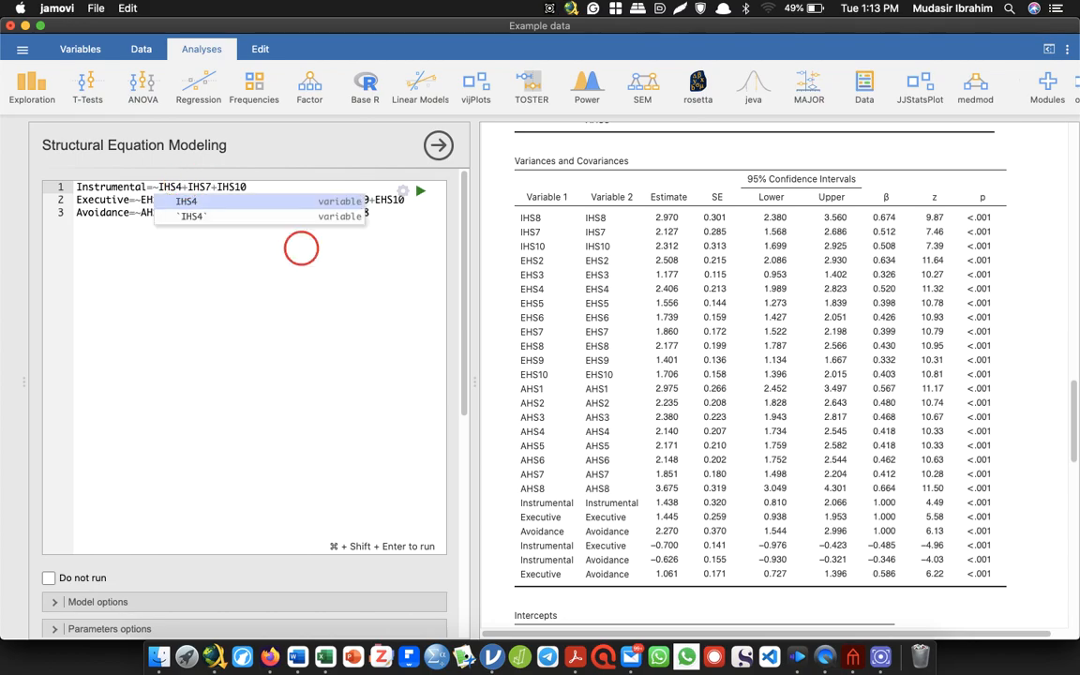
click(315, 315)
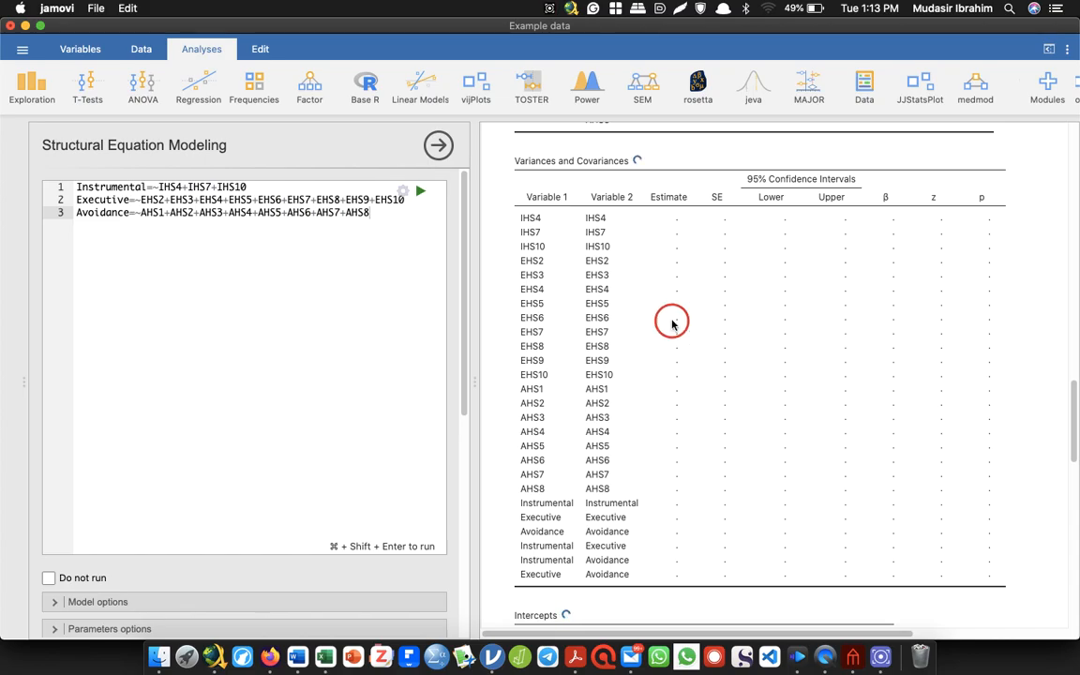
drag(1073, 397, 1073, 219)
scroll(1020, 328, down, 15)
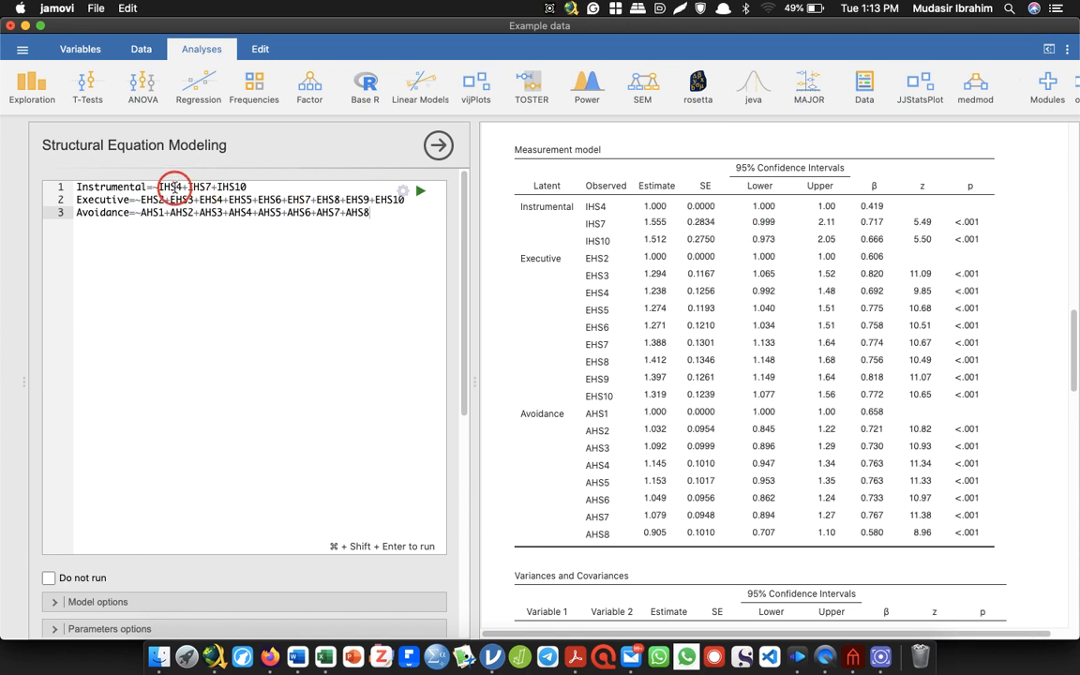
Step: Swap IHS4 for IHS9 in the Instrumental definition and rerun the model to check the loadings
click(182, 188)
key(BackSpace)
text(9)
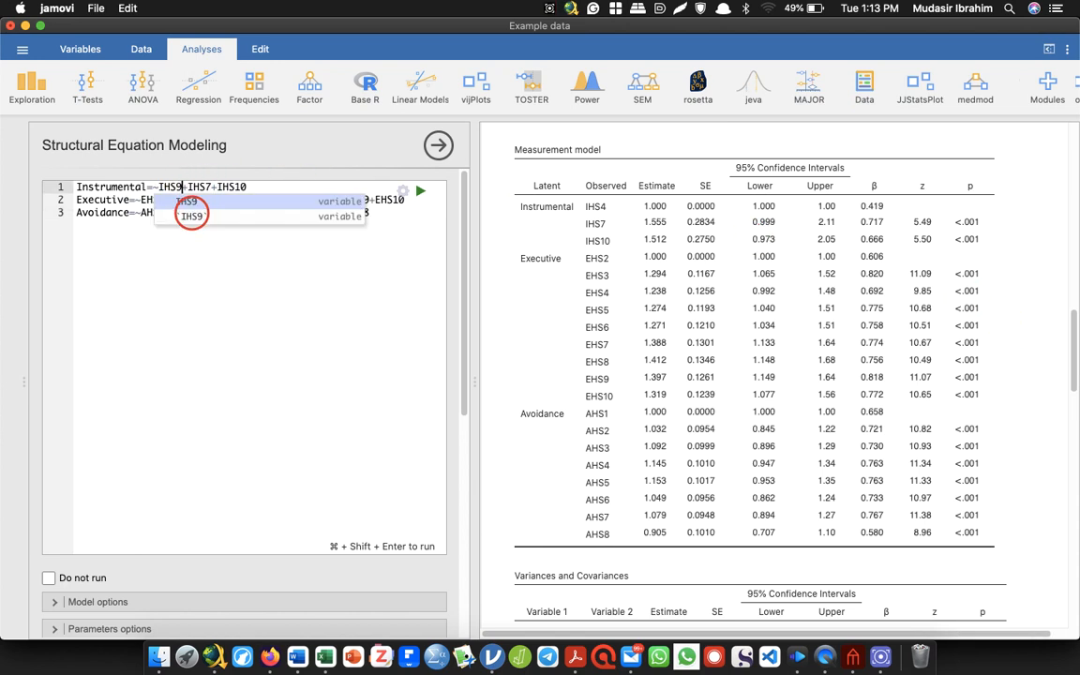
key(Escape)
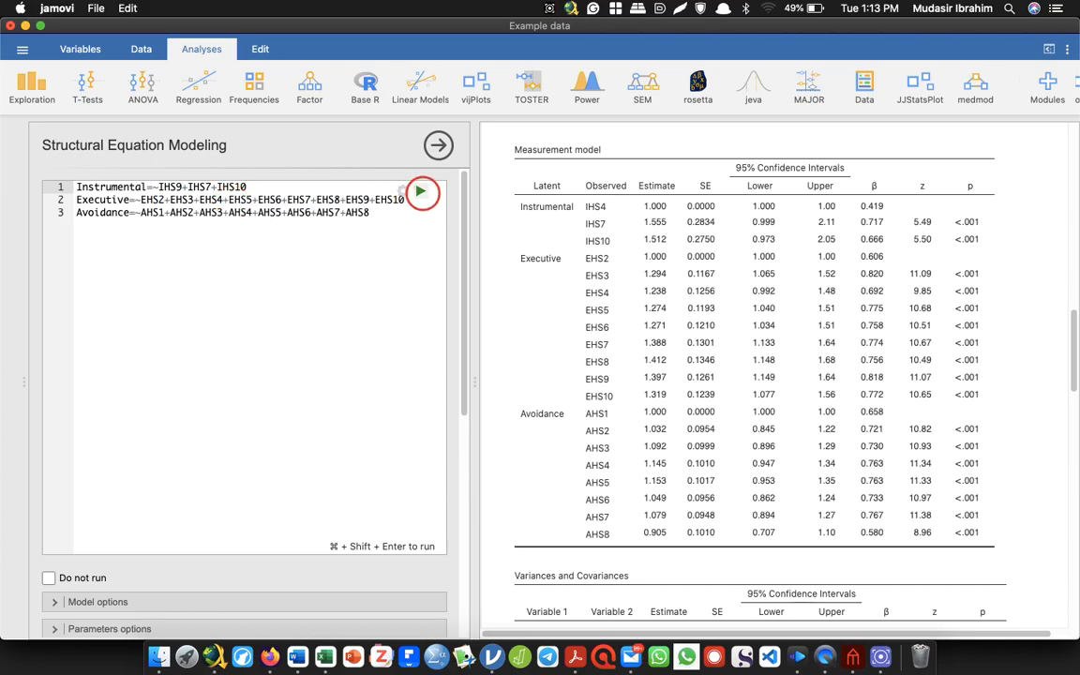
click(419, 191)
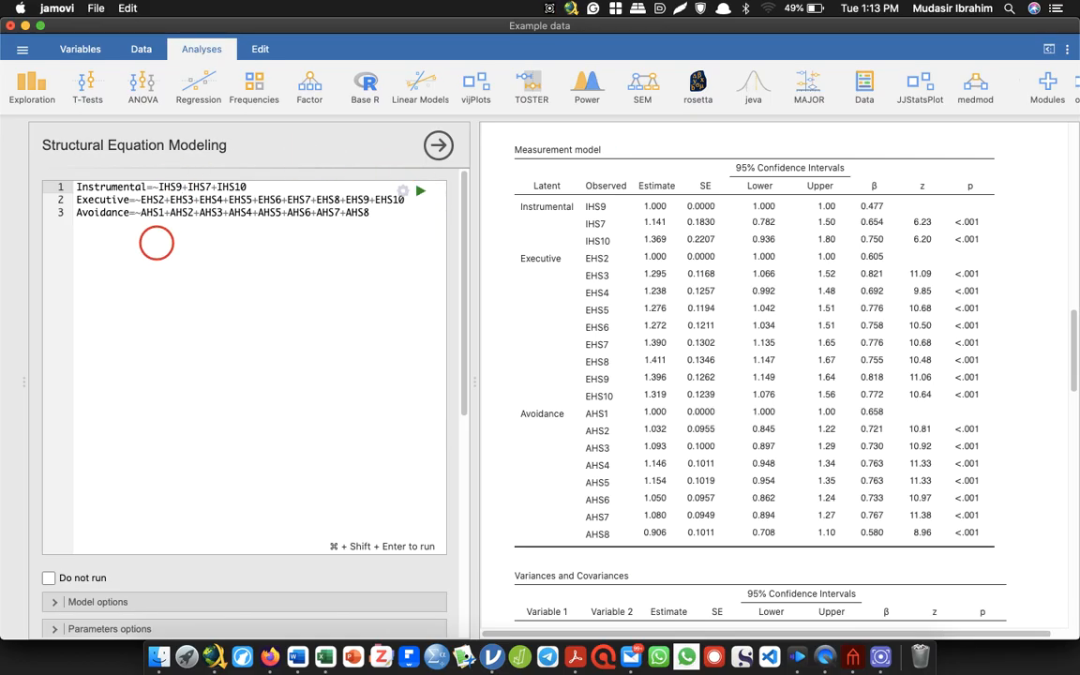
Step: Put IHS8 back in place of IHS9 in the Instrumental definition, rerun the model and review the estimates
key(BackSpace)
text(8)
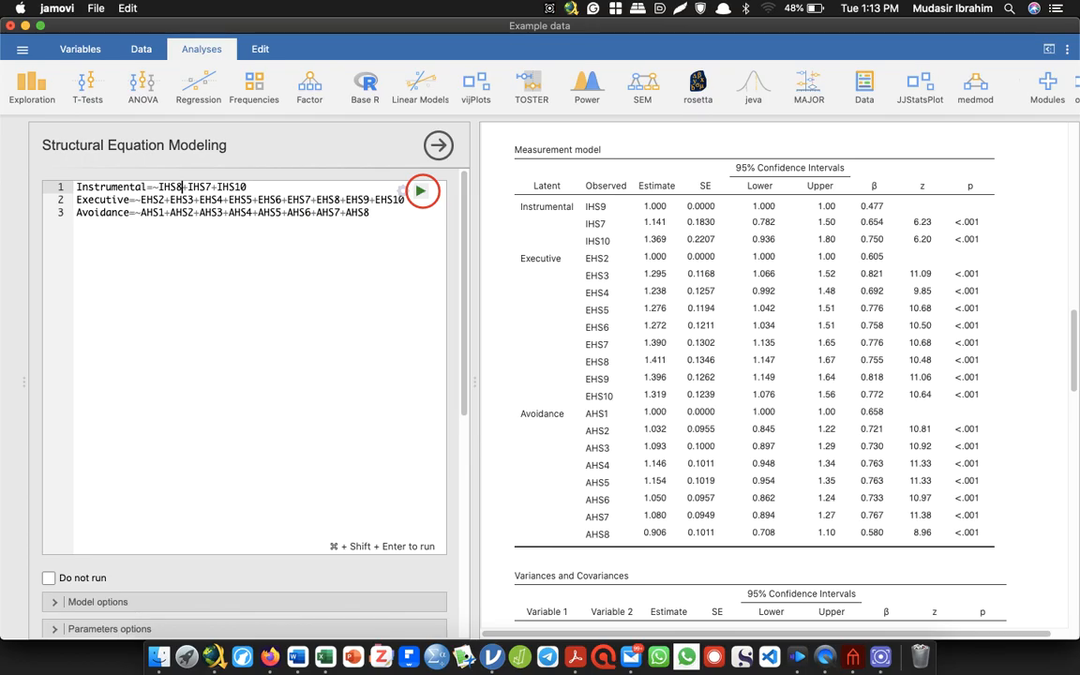
click(420, 191)
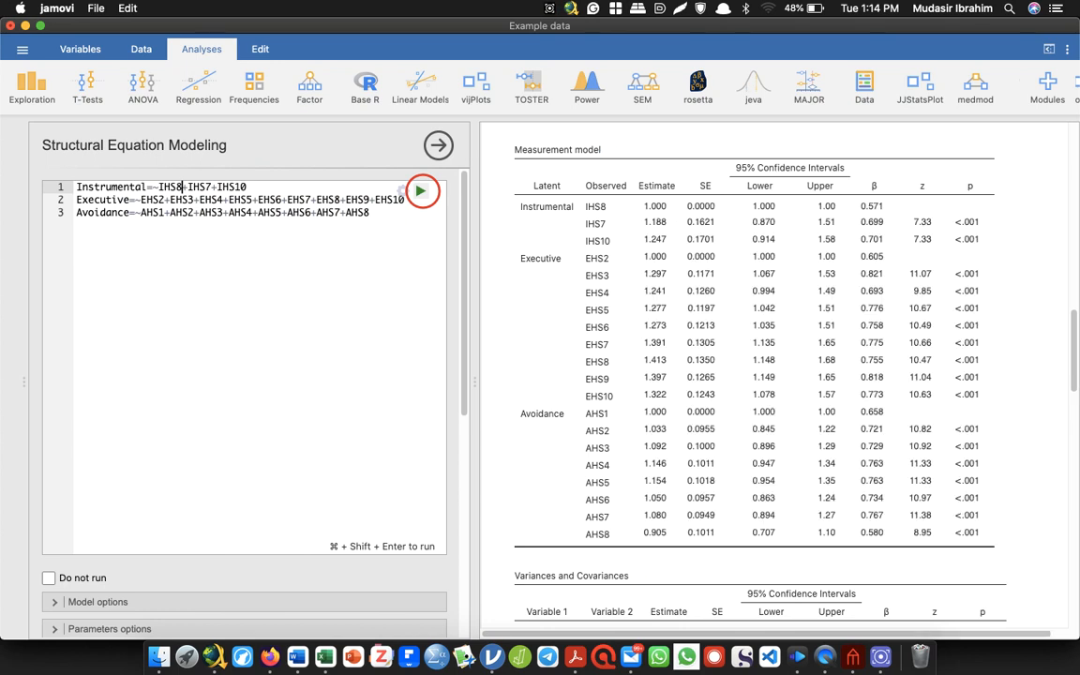
drag(1073, 330, 1072, 511)
scroll(773, 375, up, 15)
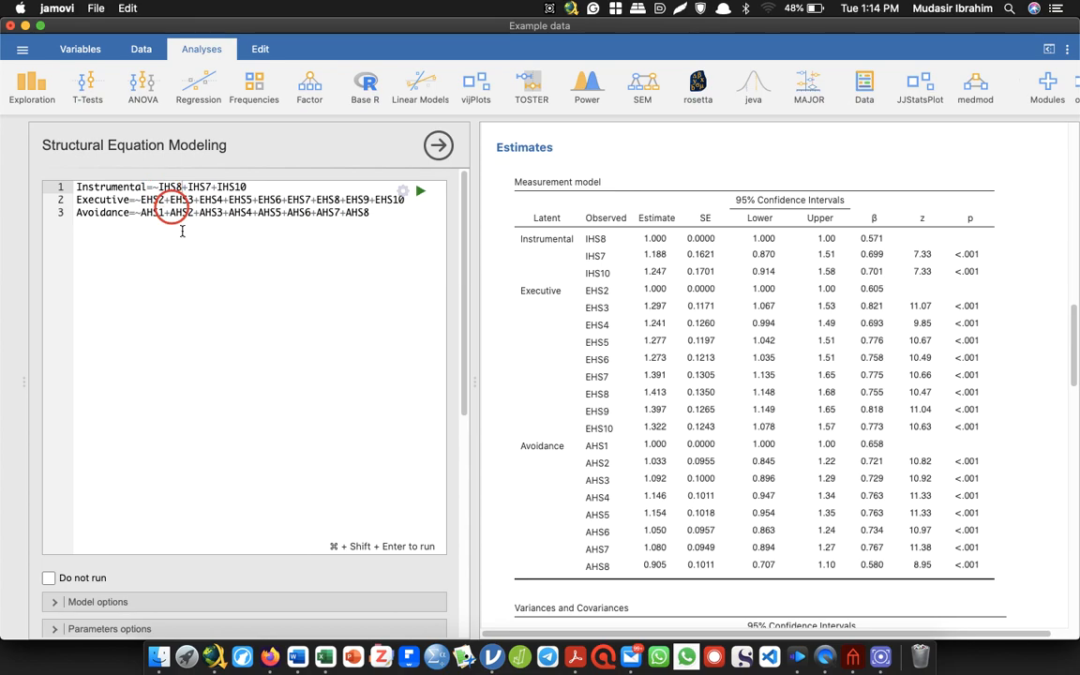
Step: Change IHS8 to IHS6 in the Instrumental definition and rerun the model to recheck its loading
click(179, 186)
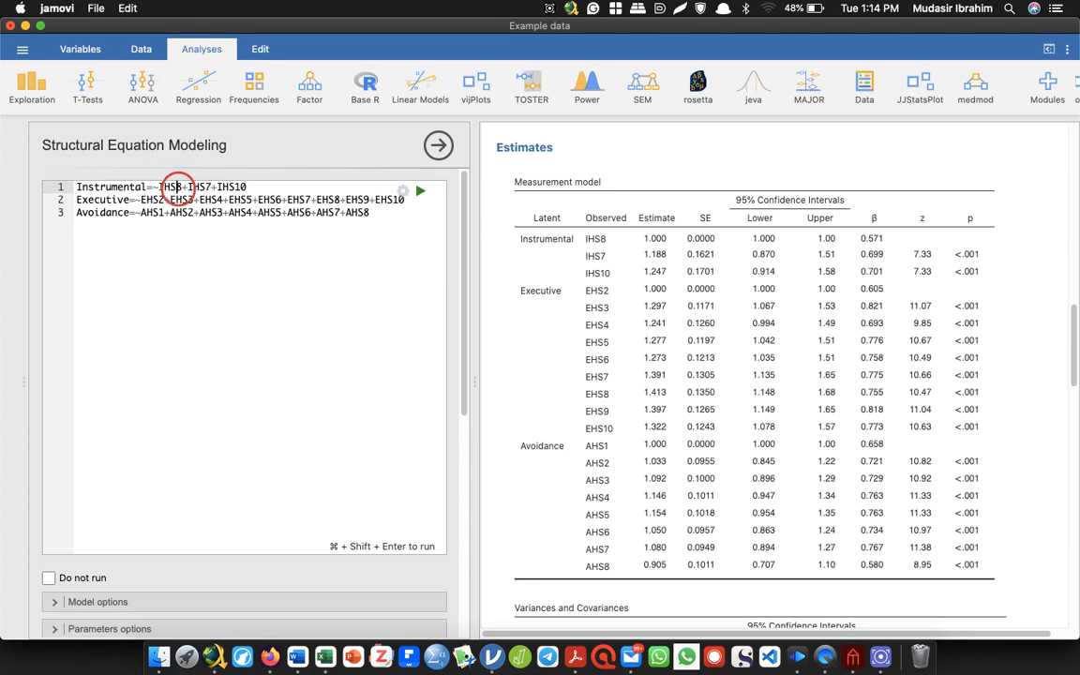
key(BackSpace)
text(6)
click(296, 198)
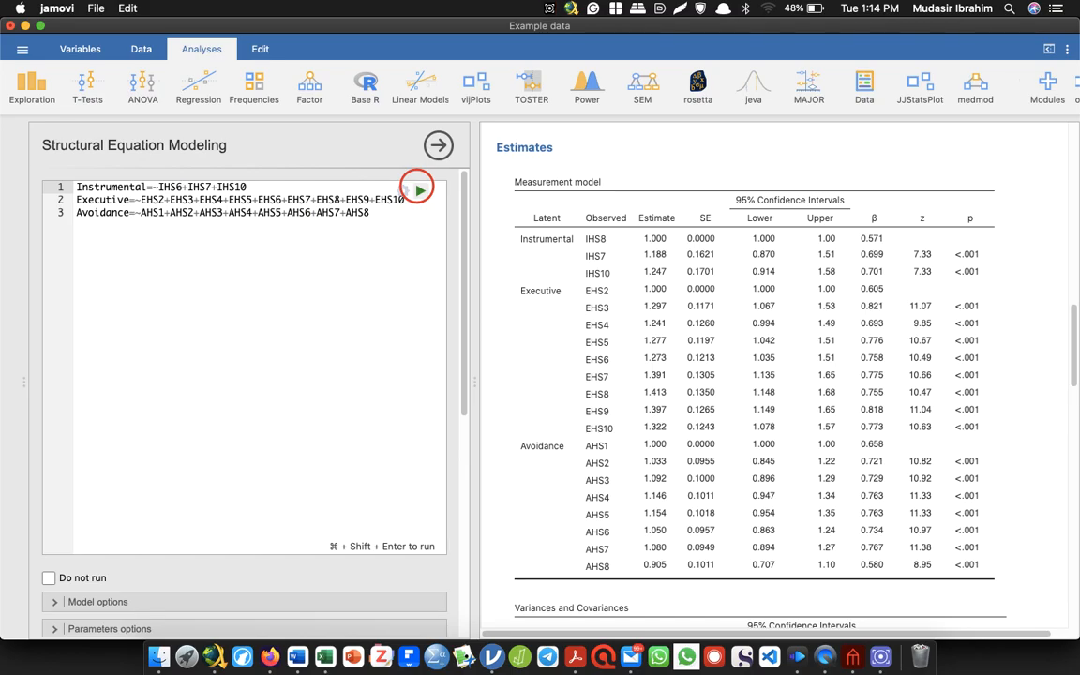
click(417, 189)
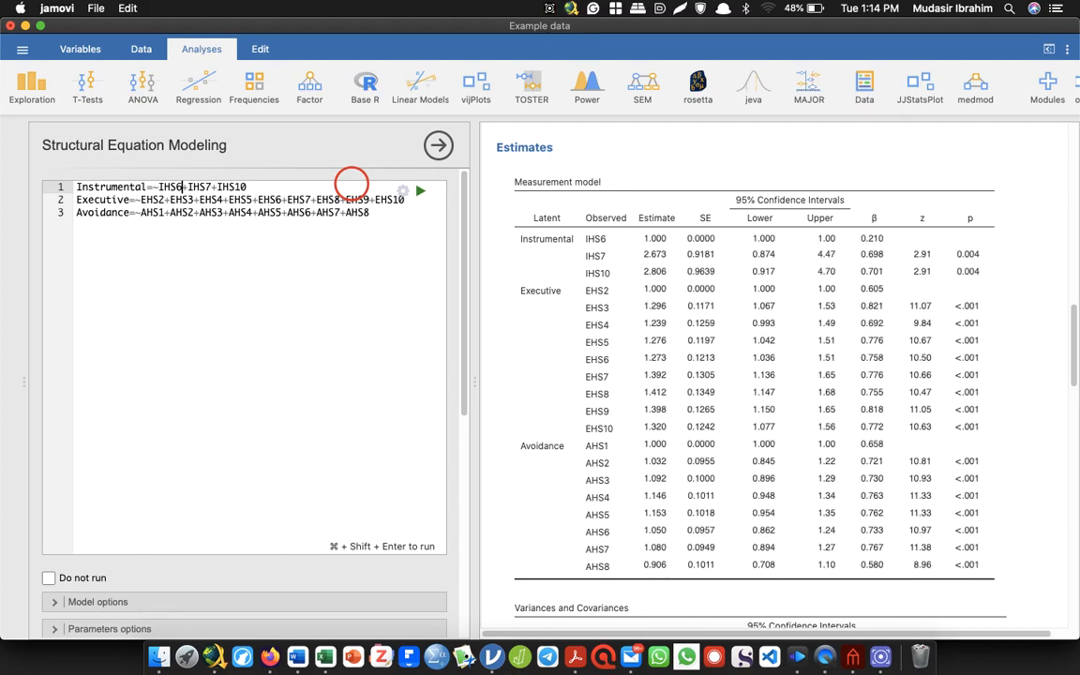
Step: Replace IHS6 with IHS5 in the Instrumental definition, rerun the model and examine the item loadings, covariances and fit indices
key(BackSpace)
text(5)
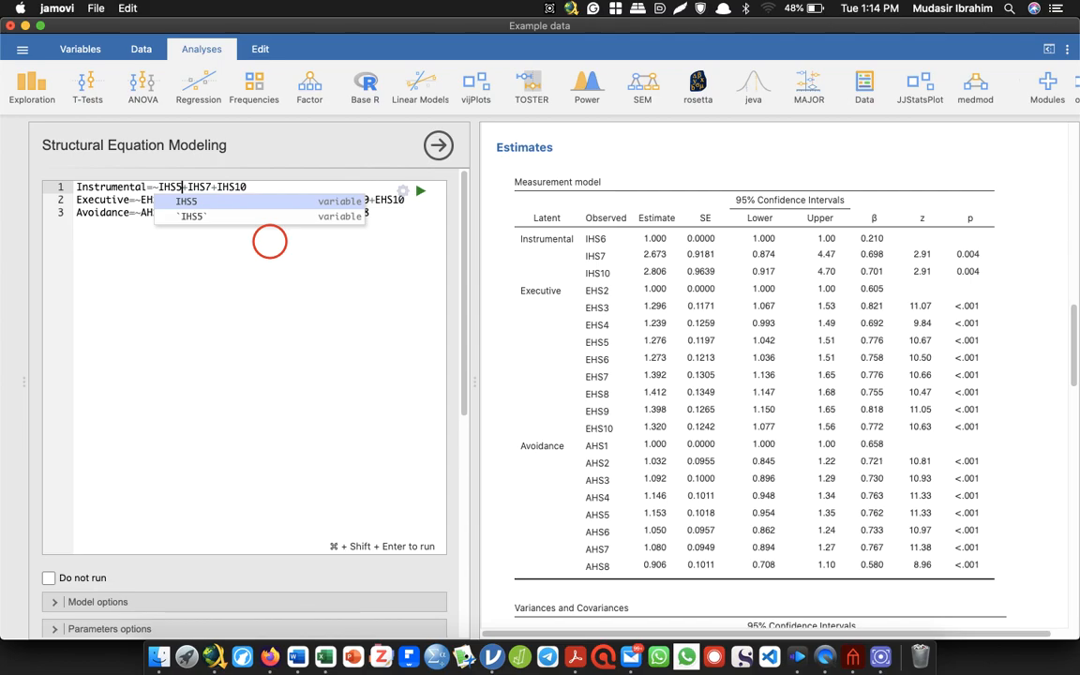
click(342, 201)
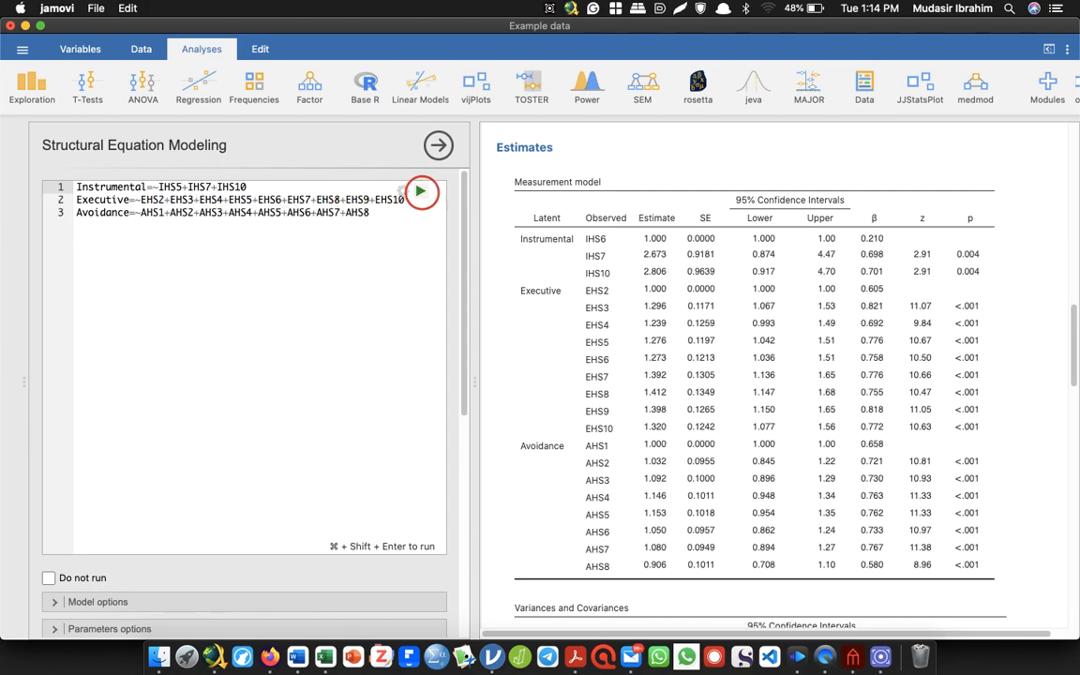
click(420, 191)
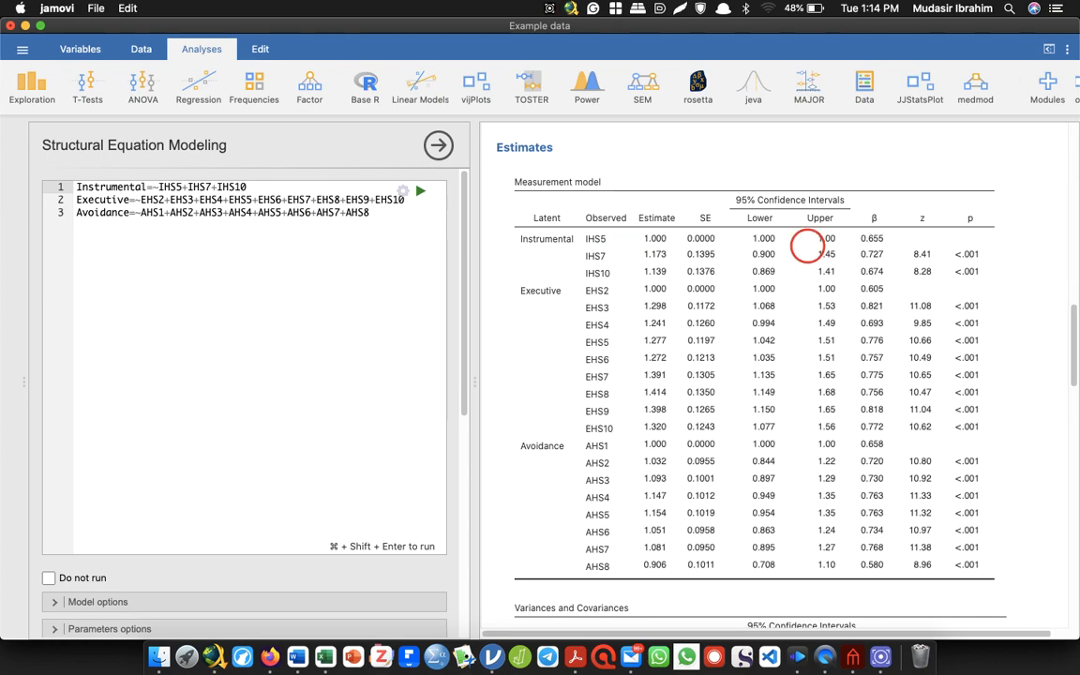
drag(1075, 323, 1075, 402)
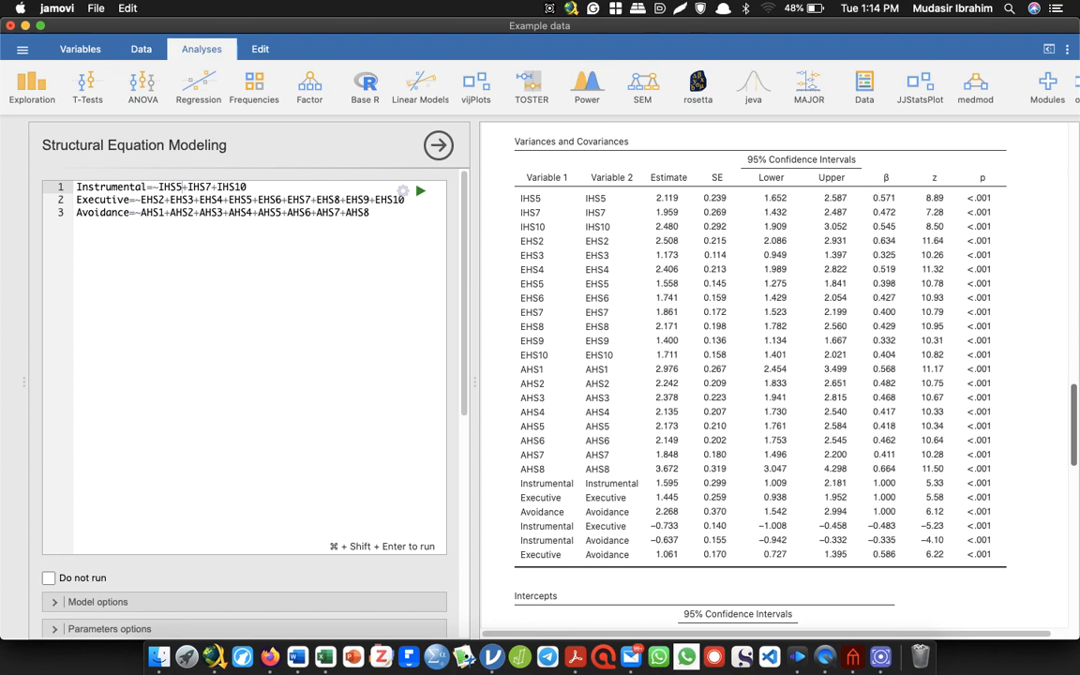
scroll(778, 375, down, 3)
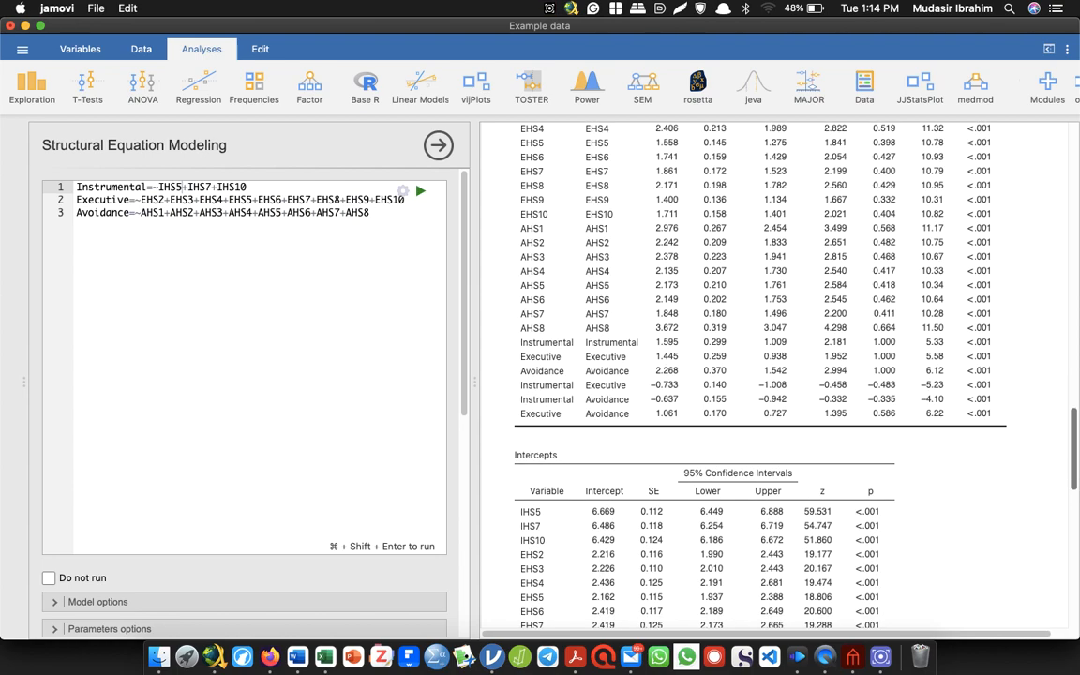
scroll(778, 375, up, 9)
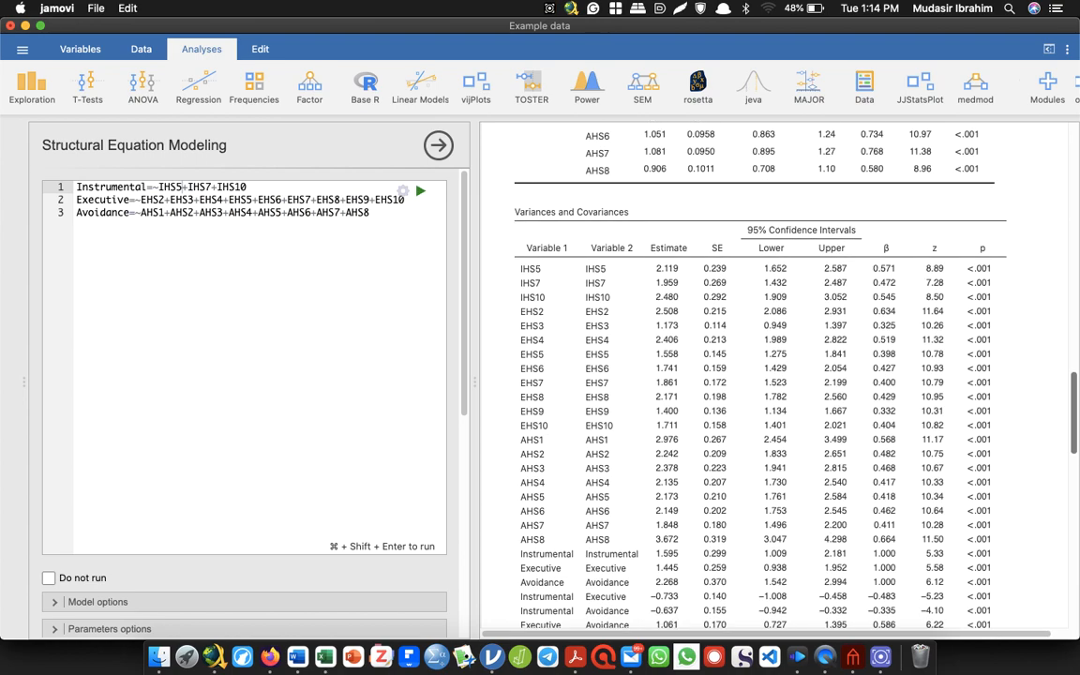
scroll(778, 375, up, 10)
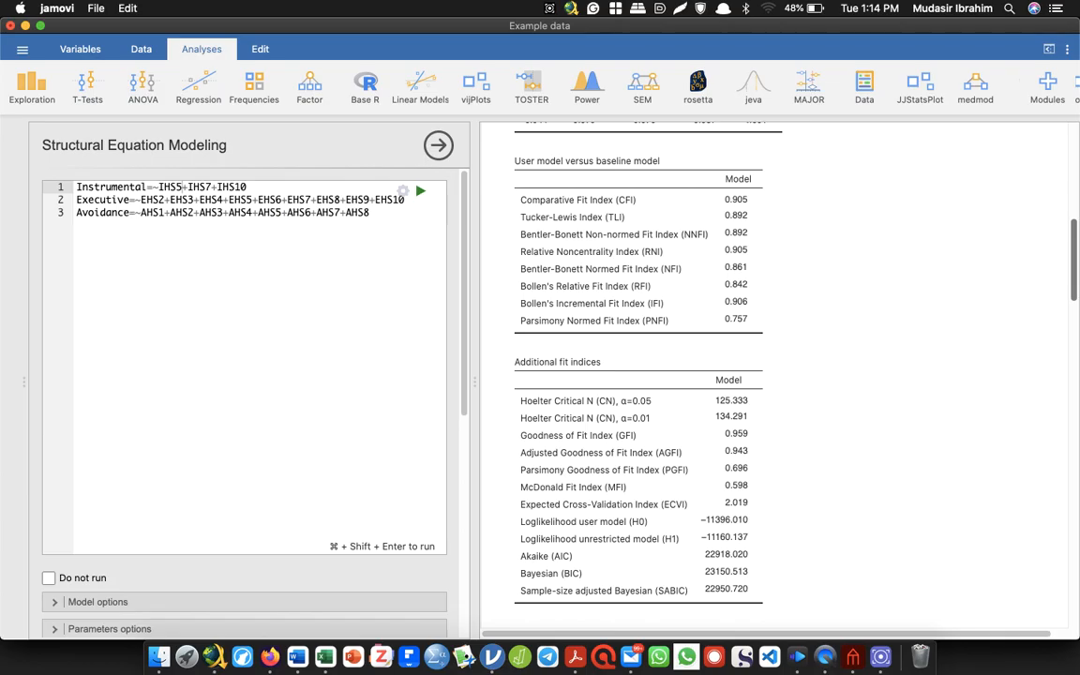
scroll(778, 375, up, 2)
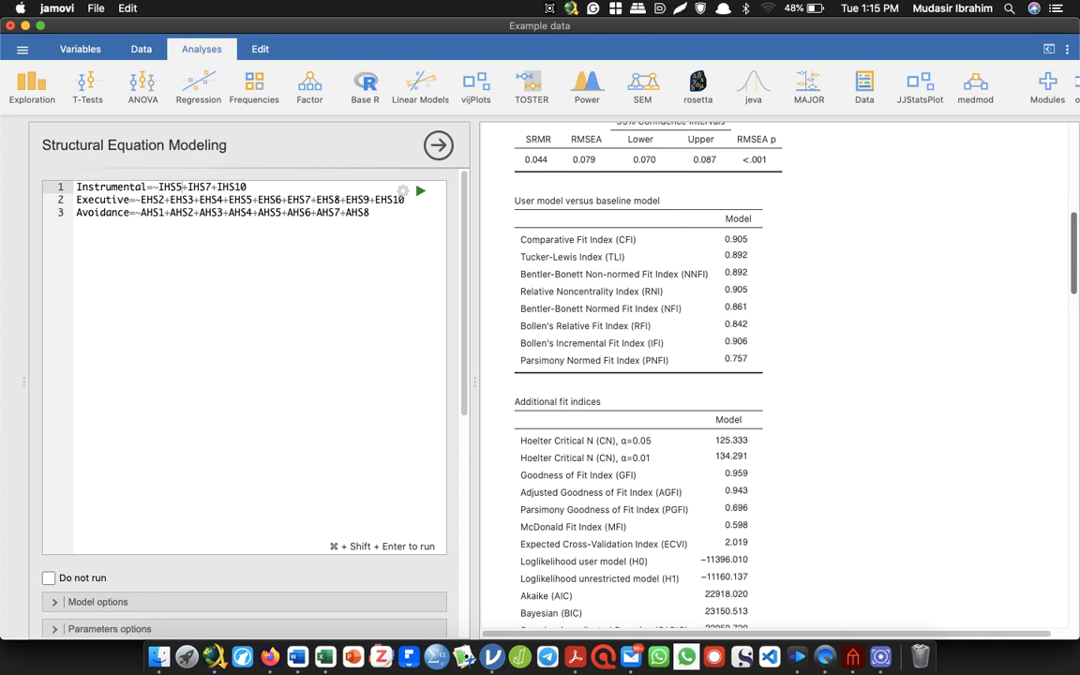
scroll(778, 375, down, 15)
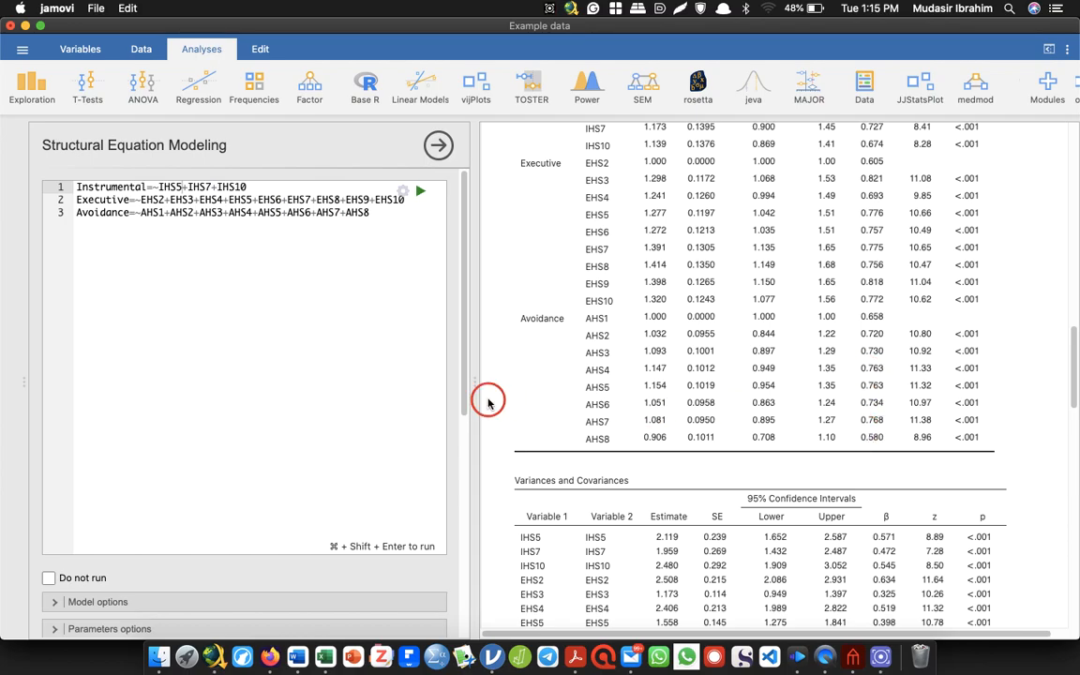
Step: Remove item AHS8 from the Avoidance definition and rerun the model
drag(370, 212, 342, 212)
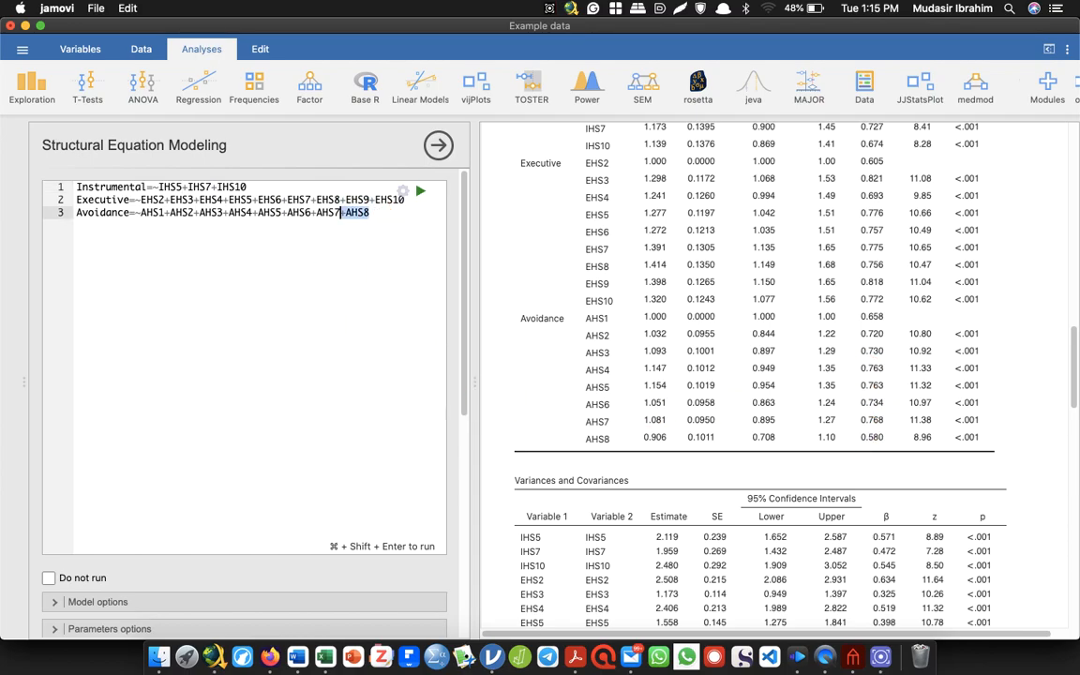
key(BackSpace)
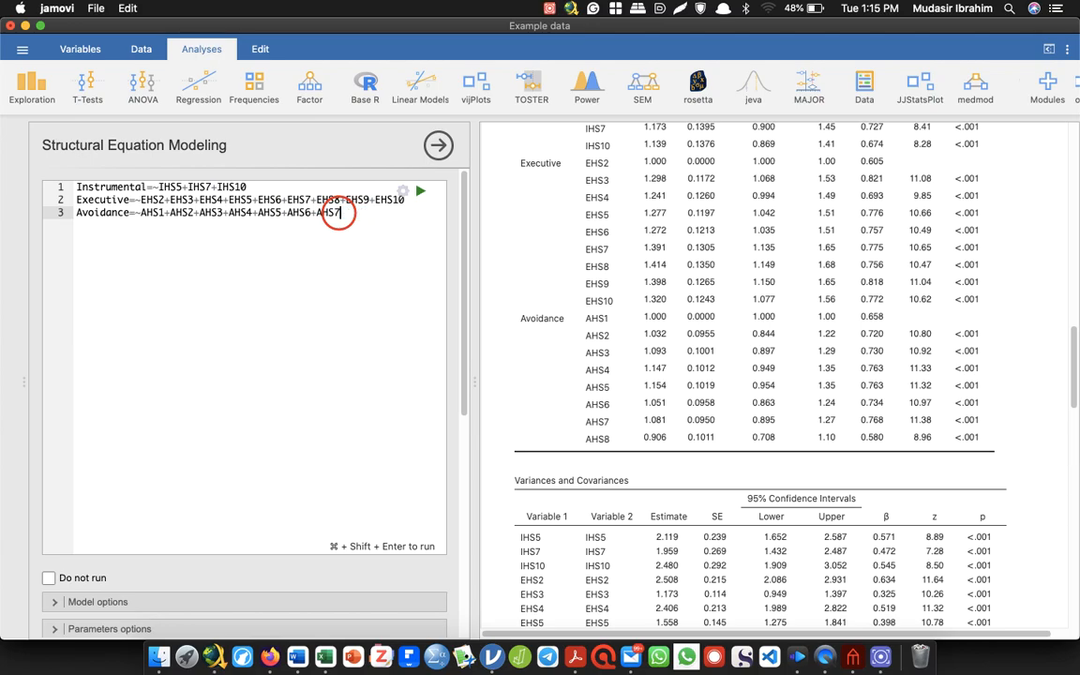
click(419, 191)
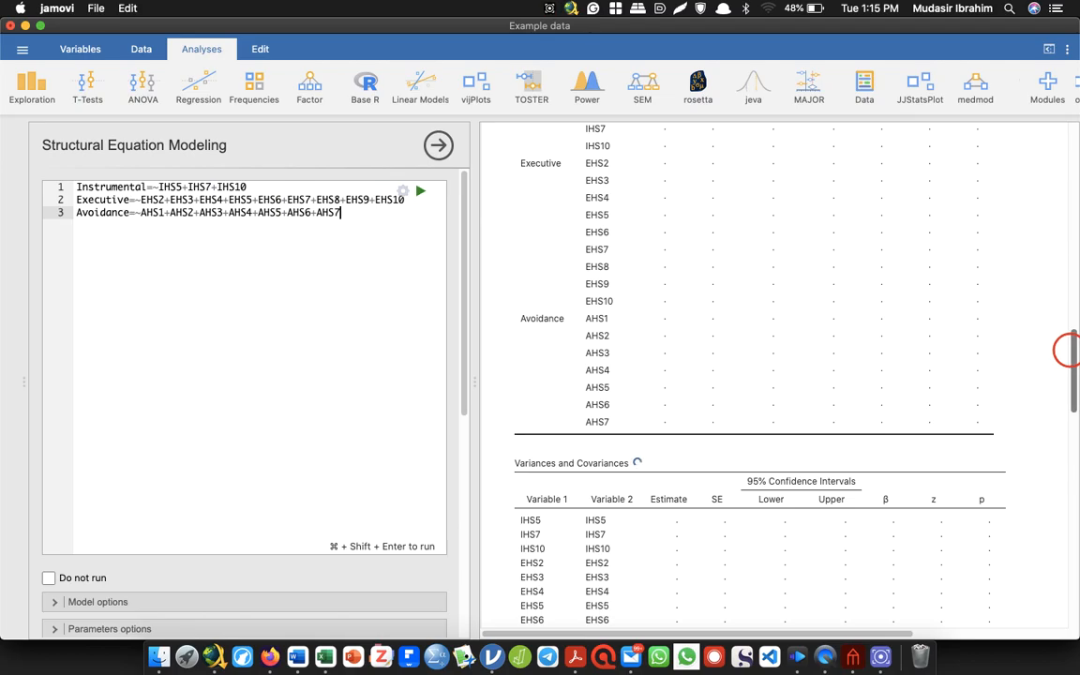
Step: Examine the rerun model's fit indices, item loadings, and variances and covariances
scroll(1066, 349, up, 15)
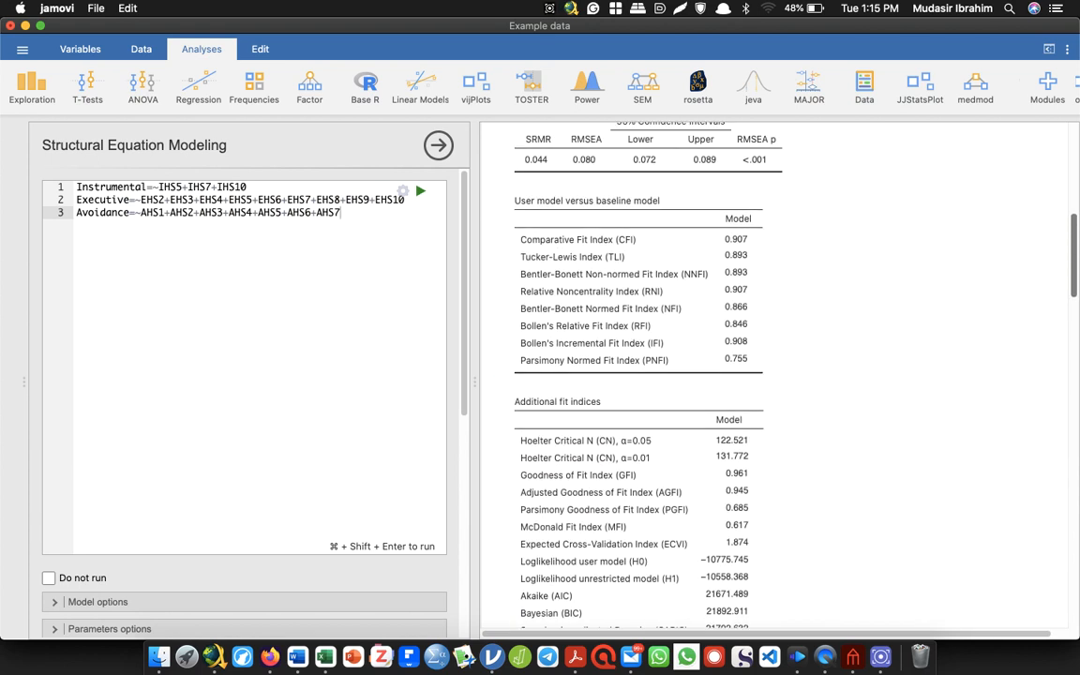
scroll(773, 375, down, 20)
scroll(774, 375, up, 10)
scroll(759, 375, down, 5)
scroll(759, 375, up, 4)
scroll(774, 375, up, 5)
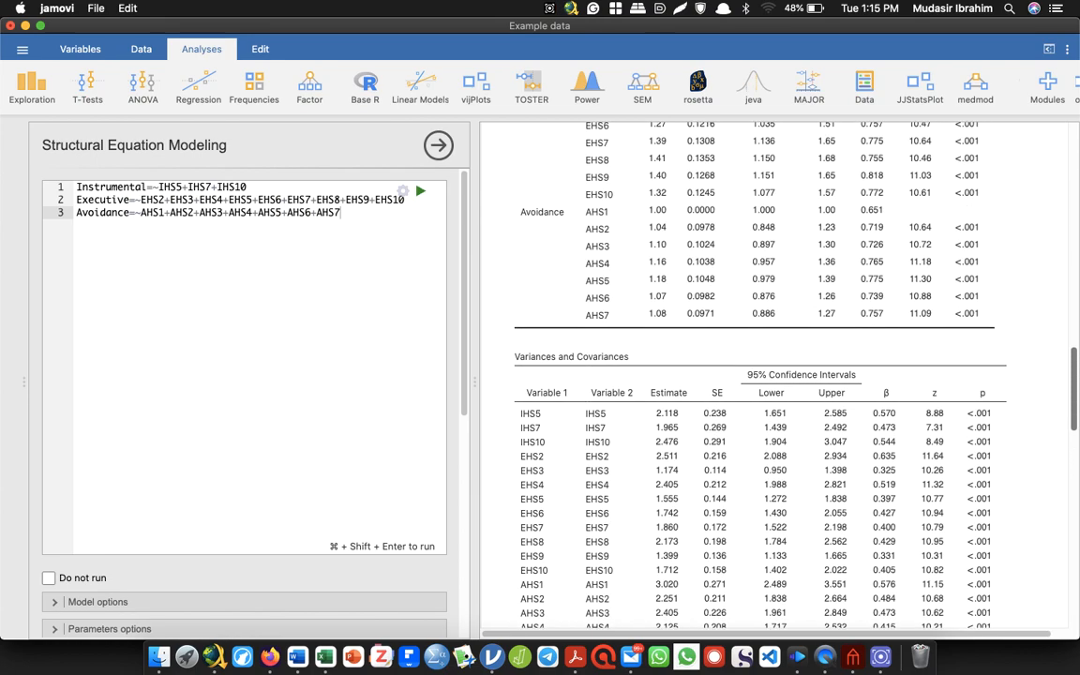
scroll(759, 375, up, 2)
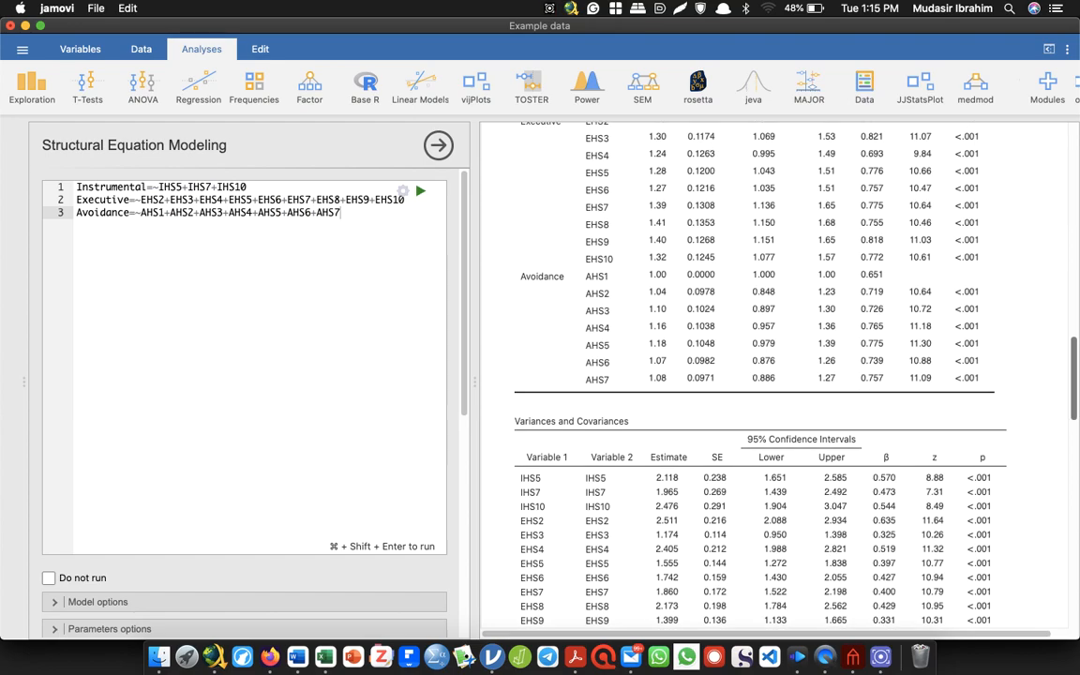
scroll(759, 375, up, 3)
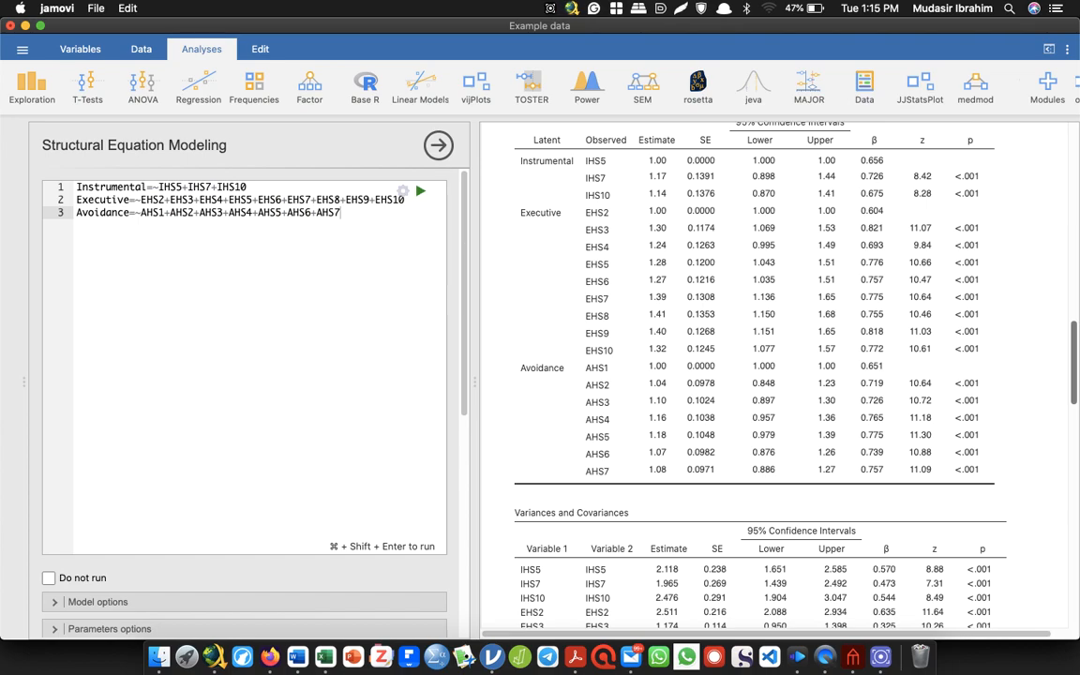
scroll(760, 375, up, 1)
scroll(759, 375, down, 2)
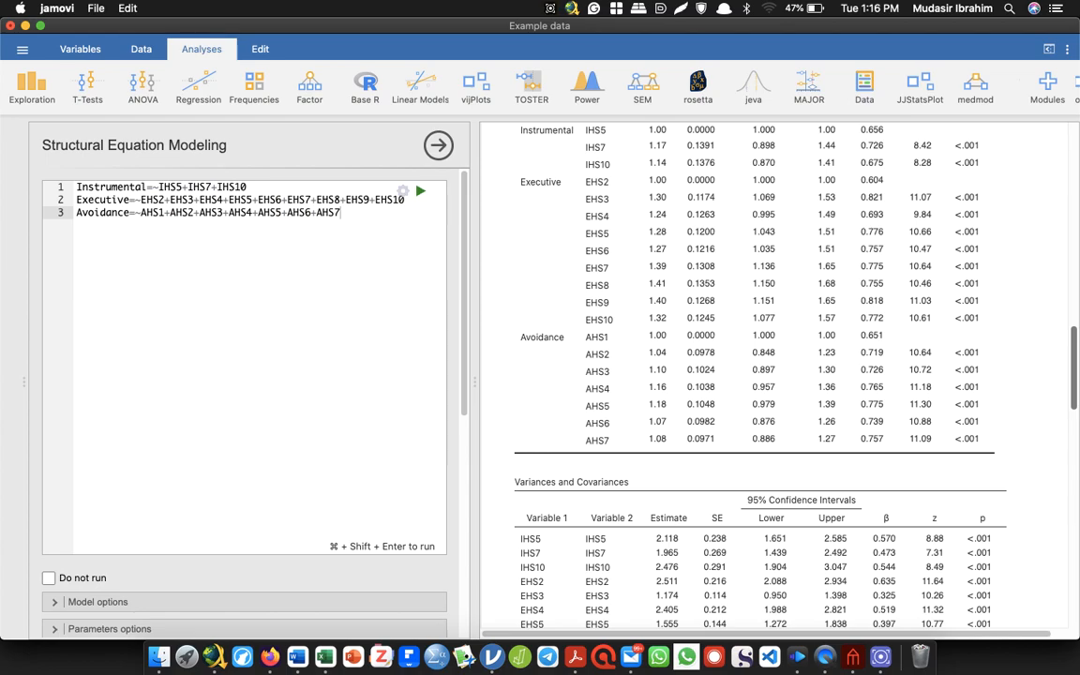
Step: Check the reliability indices and AVE of the three factors, and reread the SRMR, RMSEA and CFI fit values
scroll(759, 375, down, 20)
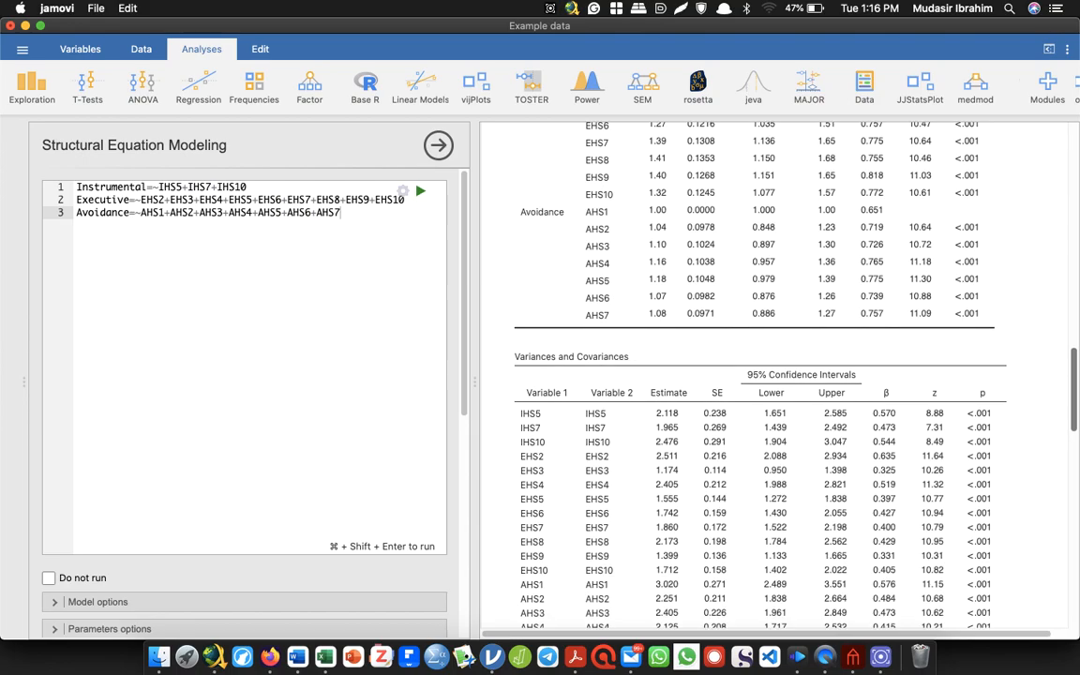
scroll(759, 375, down, 8)
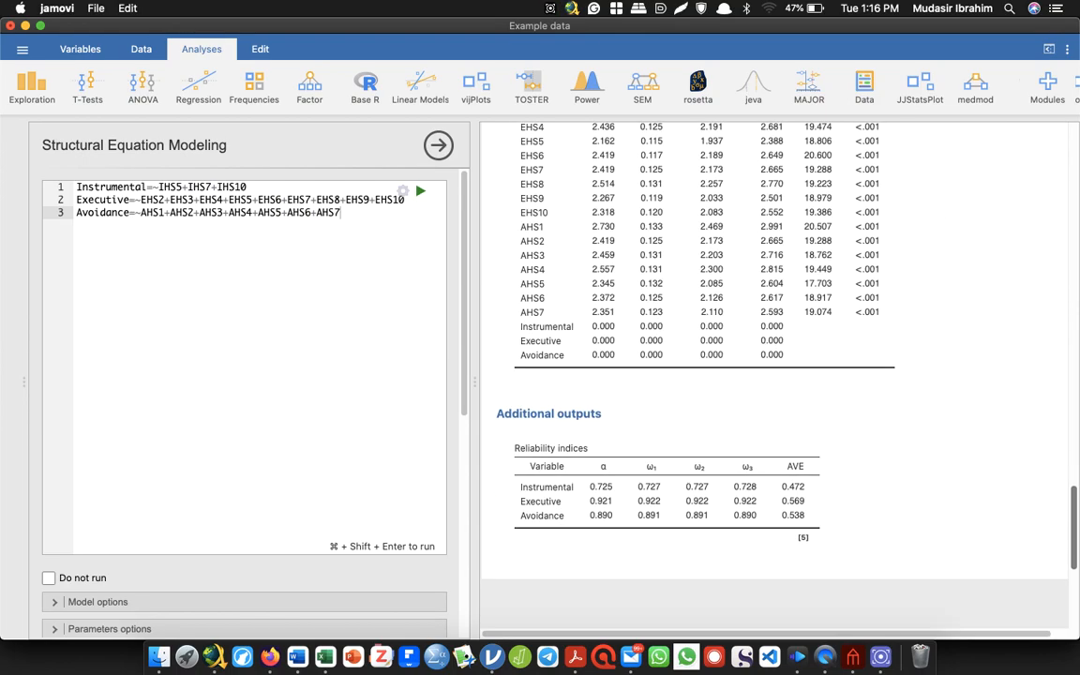
scroll(773, 375, up, 20)
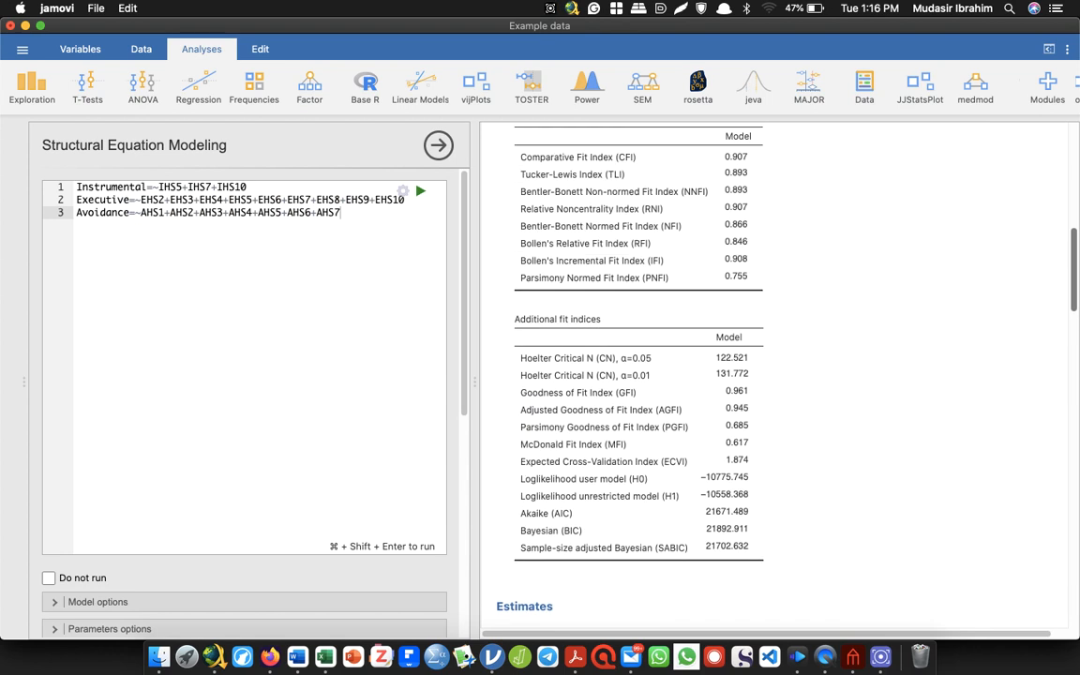
scroll(773, 375, up, 3)
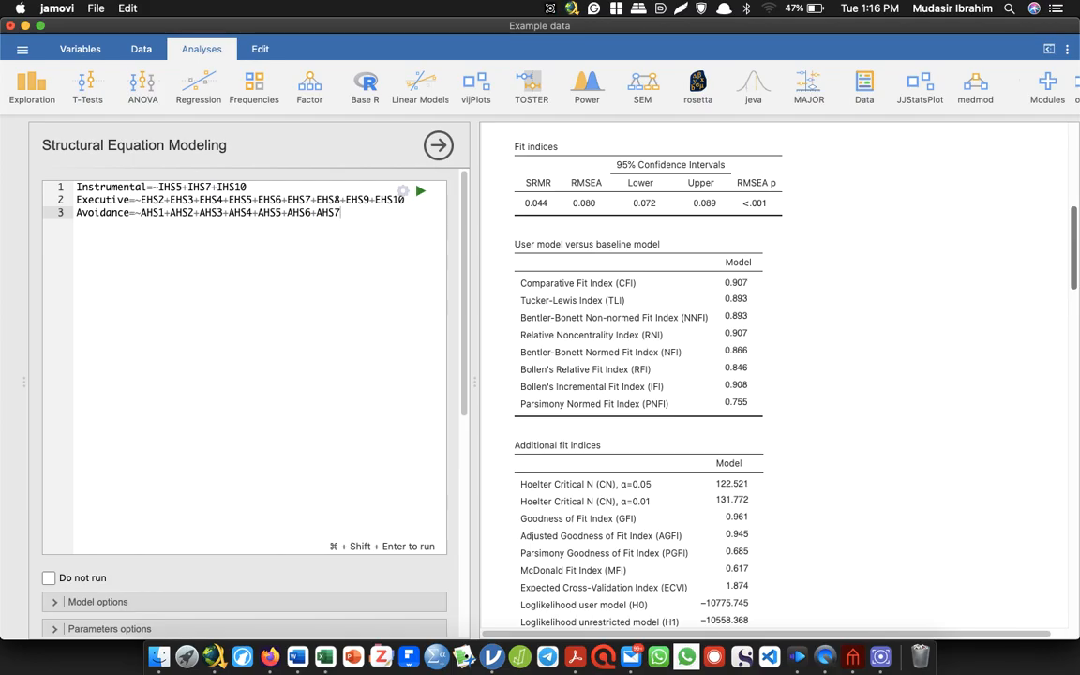
Step: Switch to the Word document, check the cutoff values for SRMR and RMSEA, and return to jamovi
click(1030, 230)
key(alt+Tab)
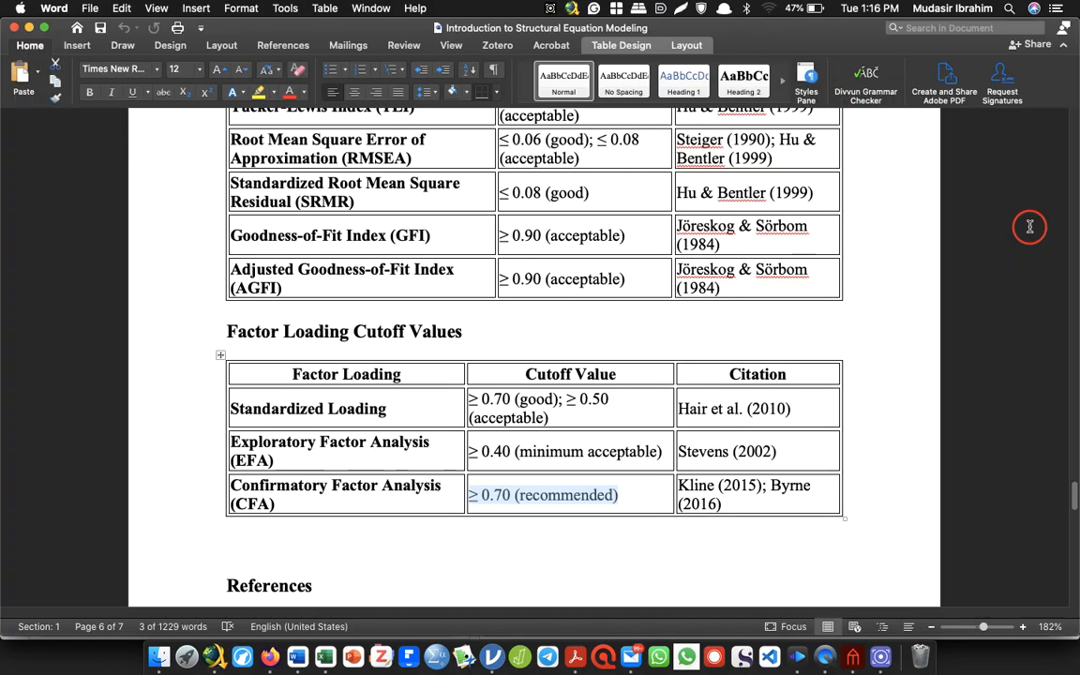
click(629, 480)
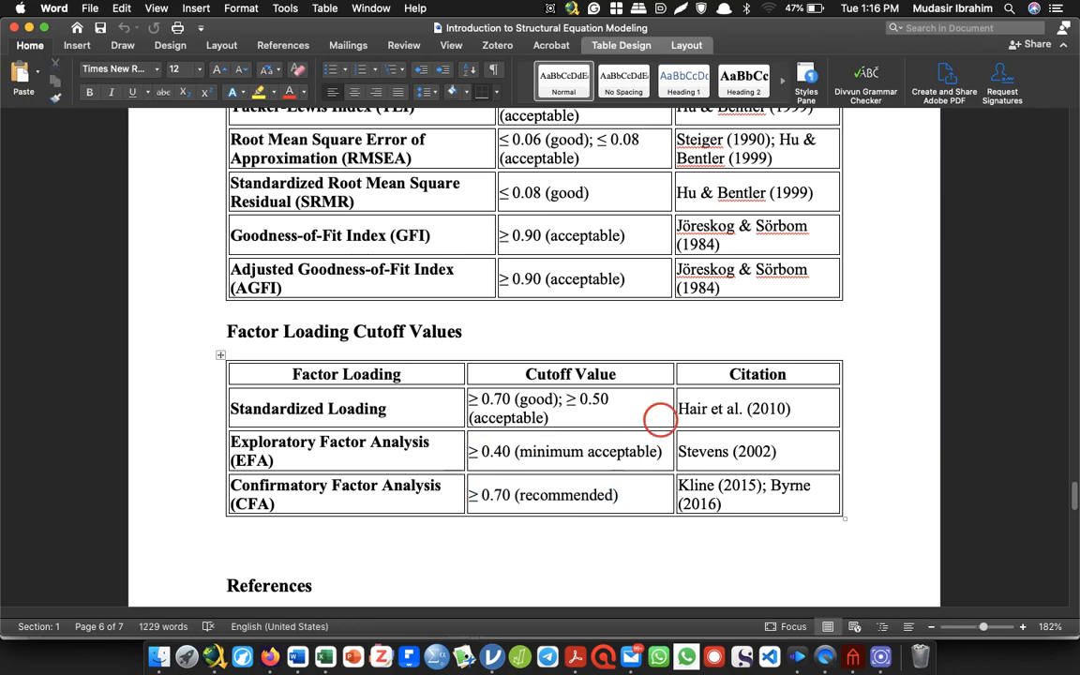
drag(587, 194, 499, 193)
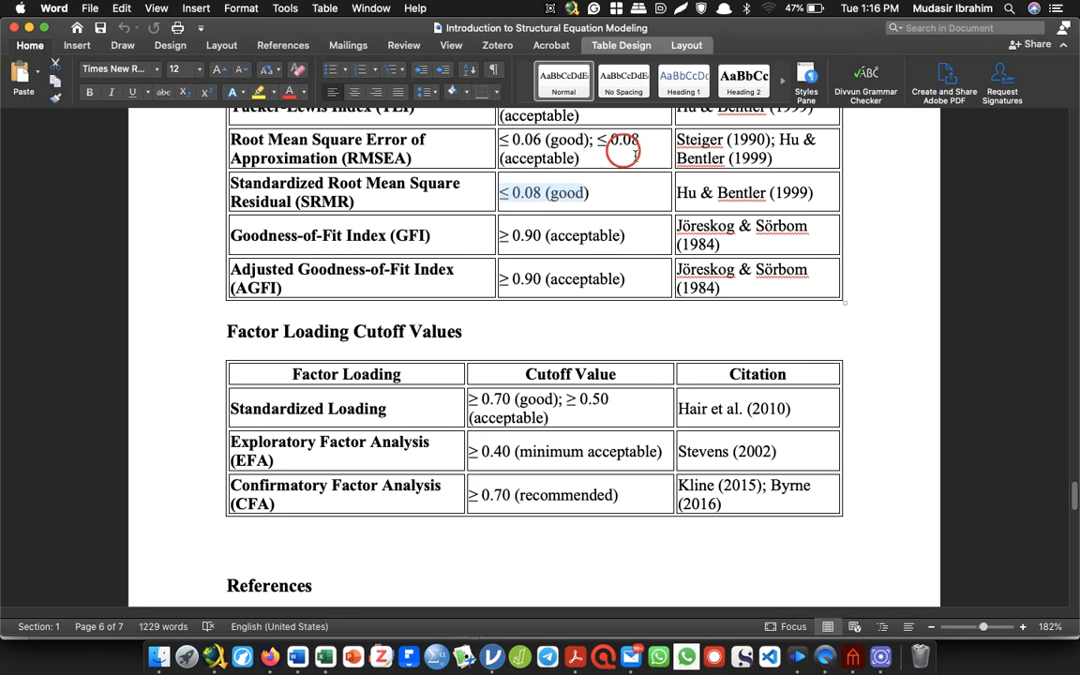
mouse_move(580, 158)
mouse_down()
mouse_move(499, 138)
mouse_move(519, 147)
mouse_up()
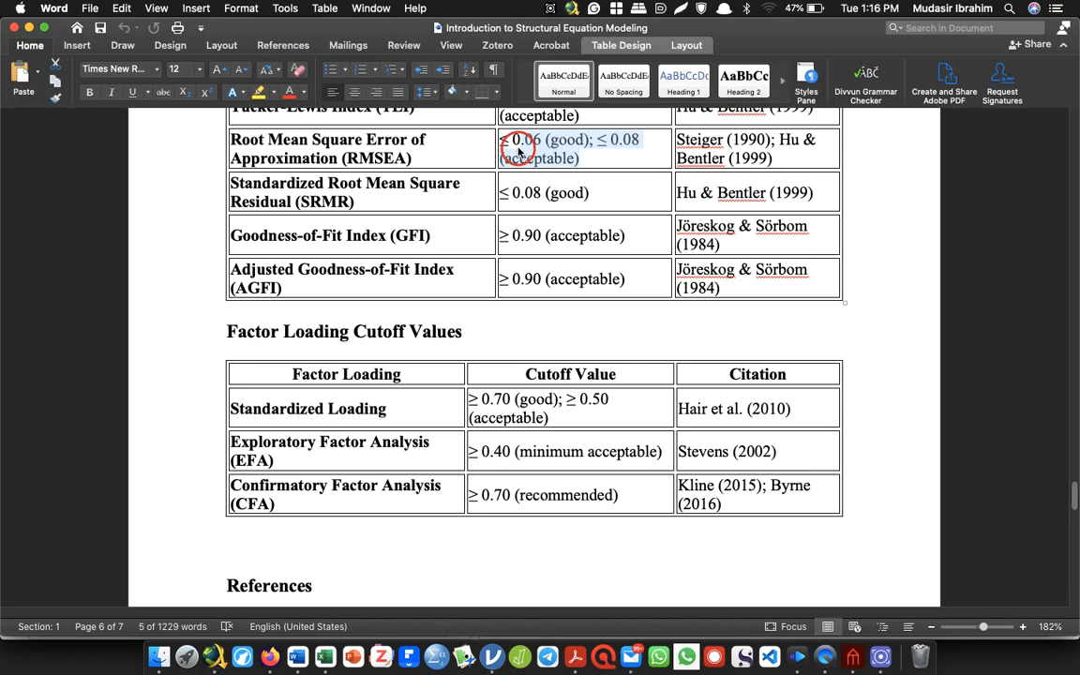
key(super+Tab)
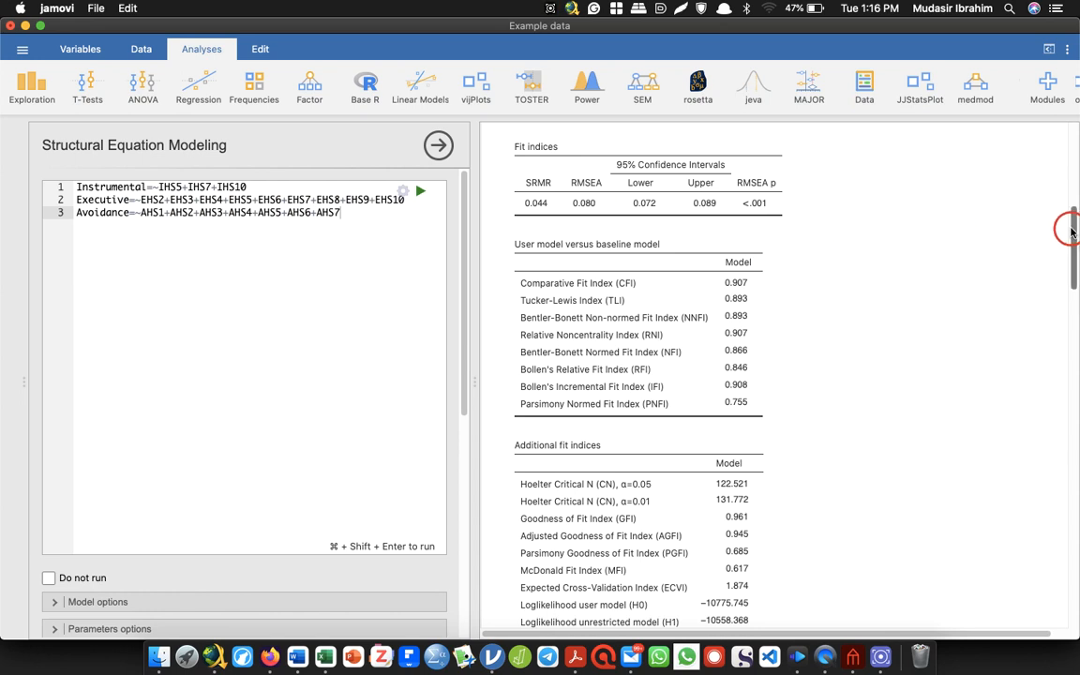
Step: Add modification indices to the model's output, leaving low indices unhidden
drag(1071, 229, 1071, 434)
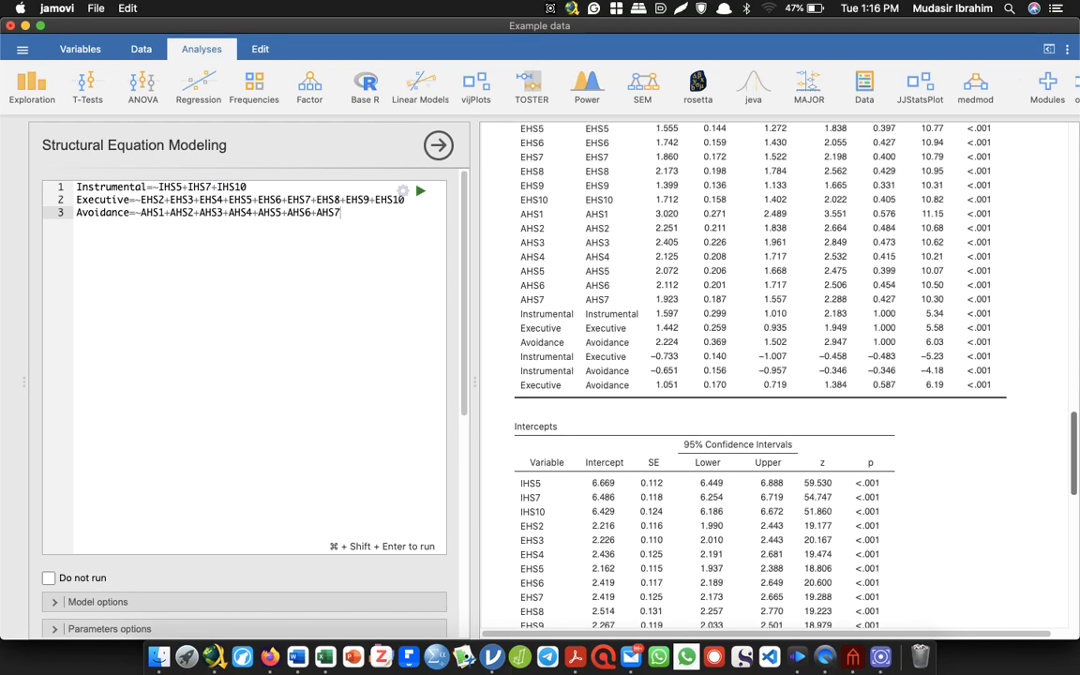
scroll(892, 405, up, 4)
scroll(891, 405, down, 4)
scroll(579, 366, up, 2)
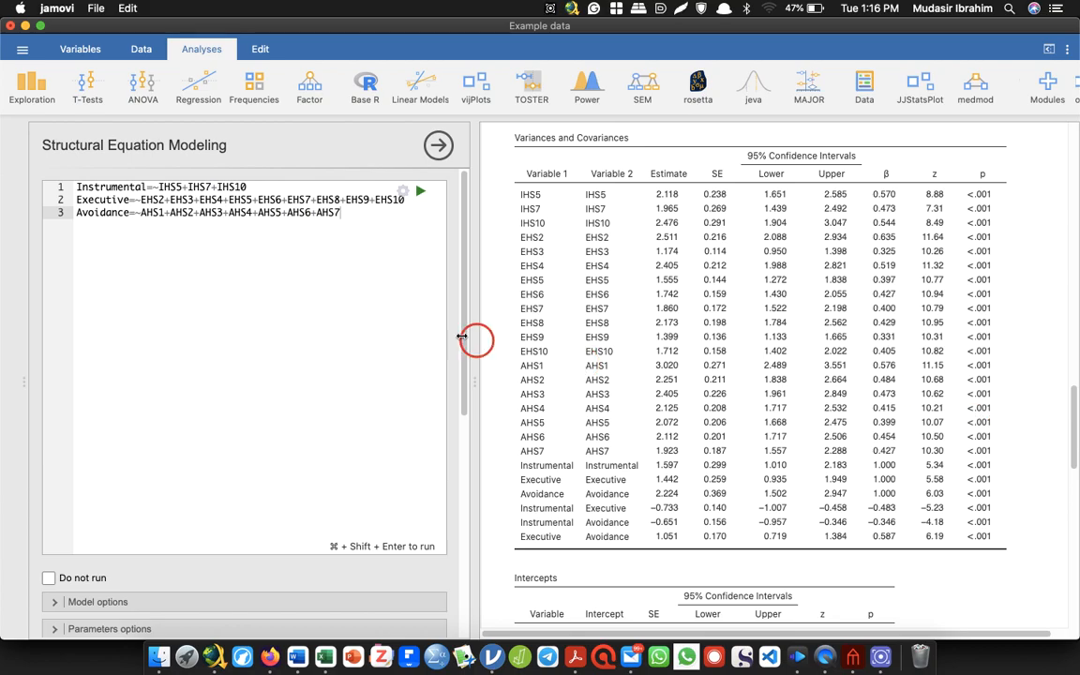
scroll(448, 333, down, 5)
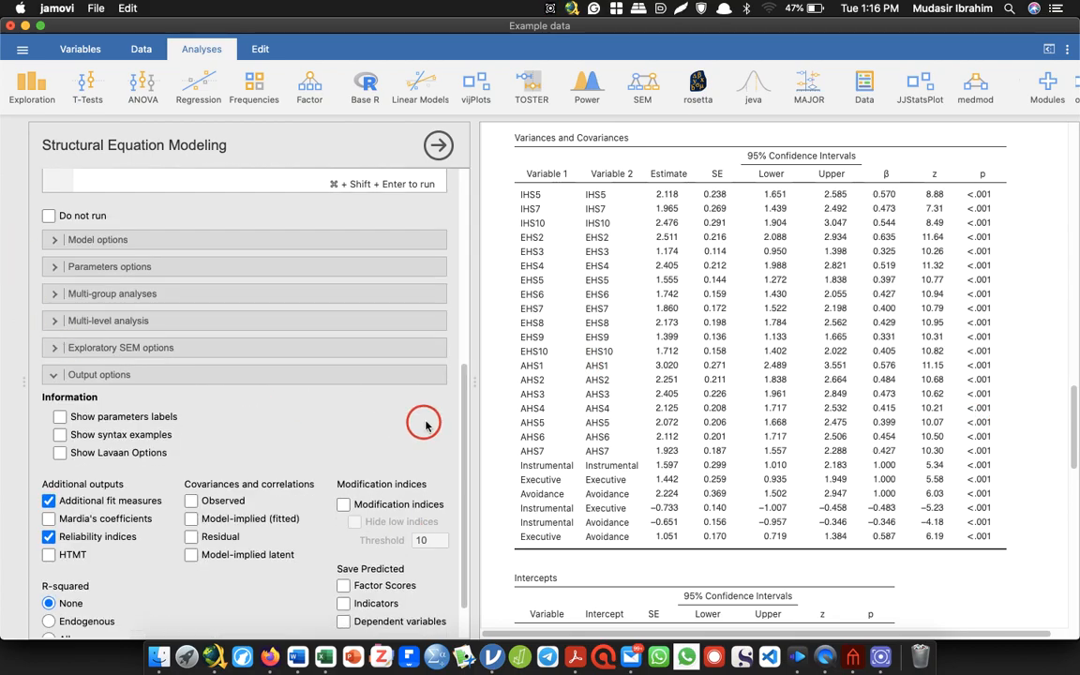
click(380, 504)
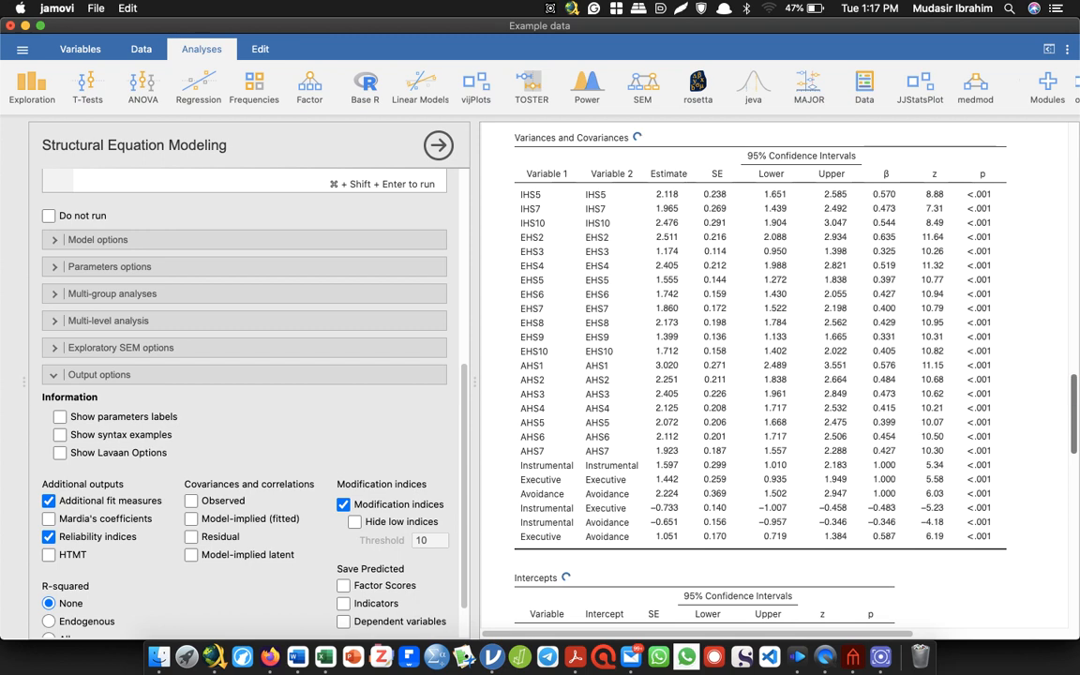
scroll(1067, 399, down, 5)
scroll(796, 375, down, 8)
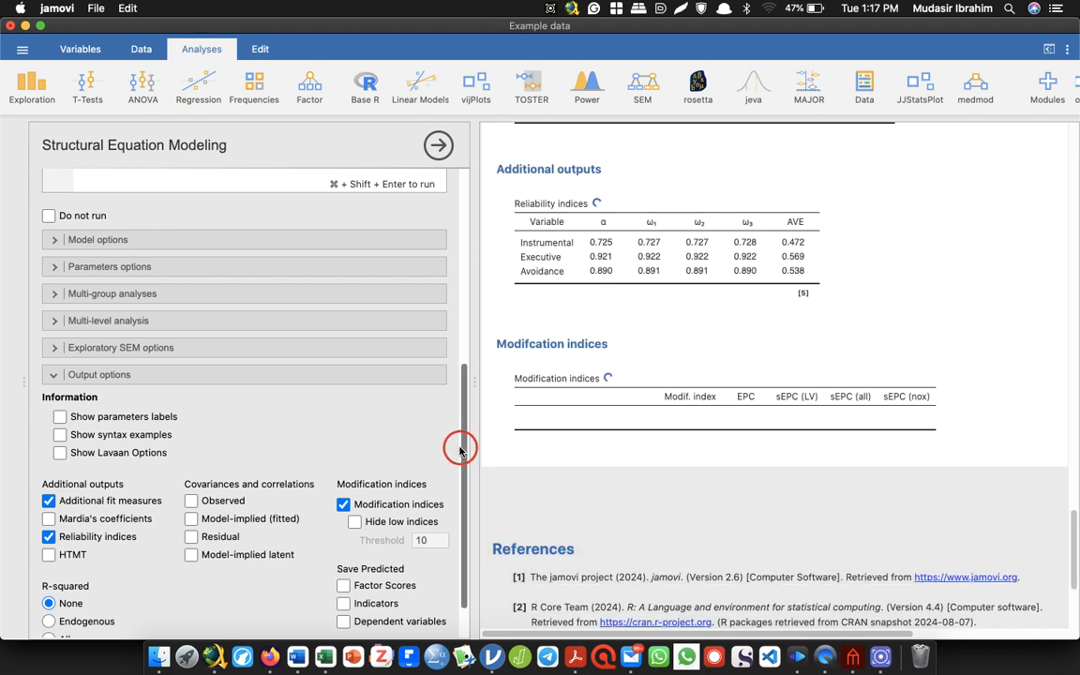
Step: Add a path diagram with betas as the path labels and inspect the resulting three-factor diagram
scroll(431, 525, down, 2)
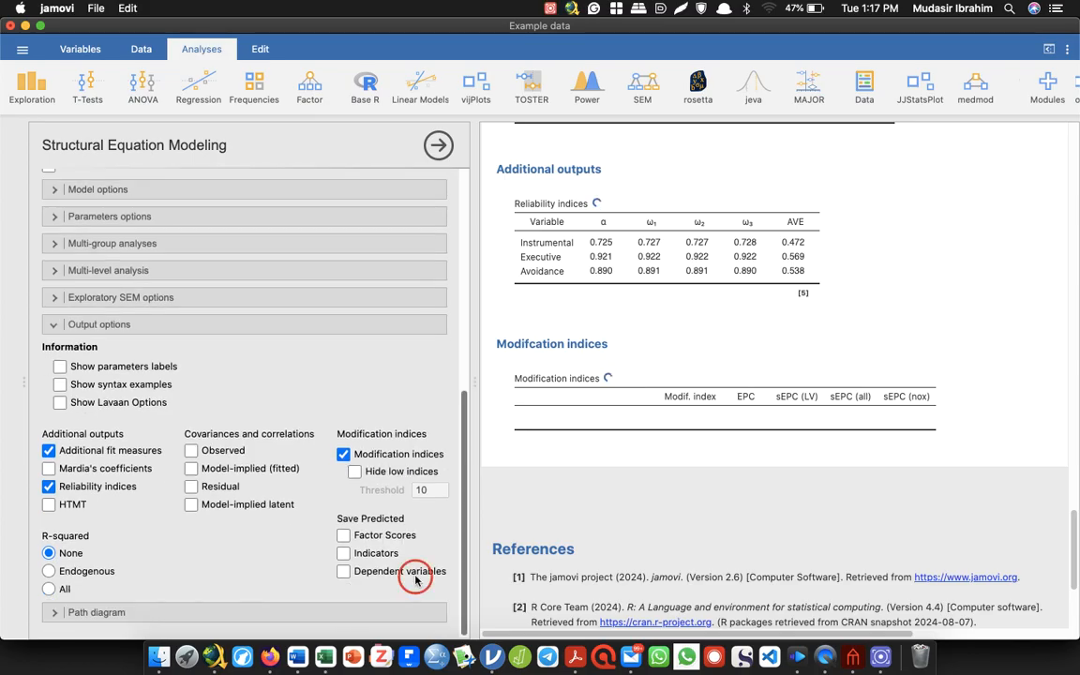
click(68, 613)
scroll(450, 482, down, 5)
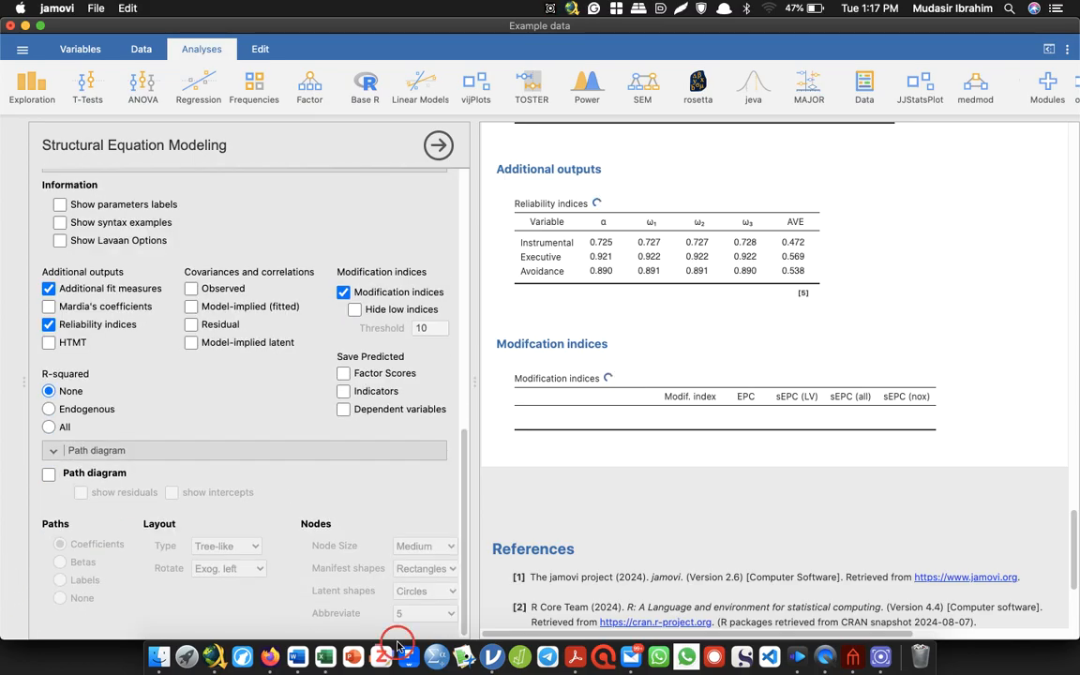
click(48, 474)
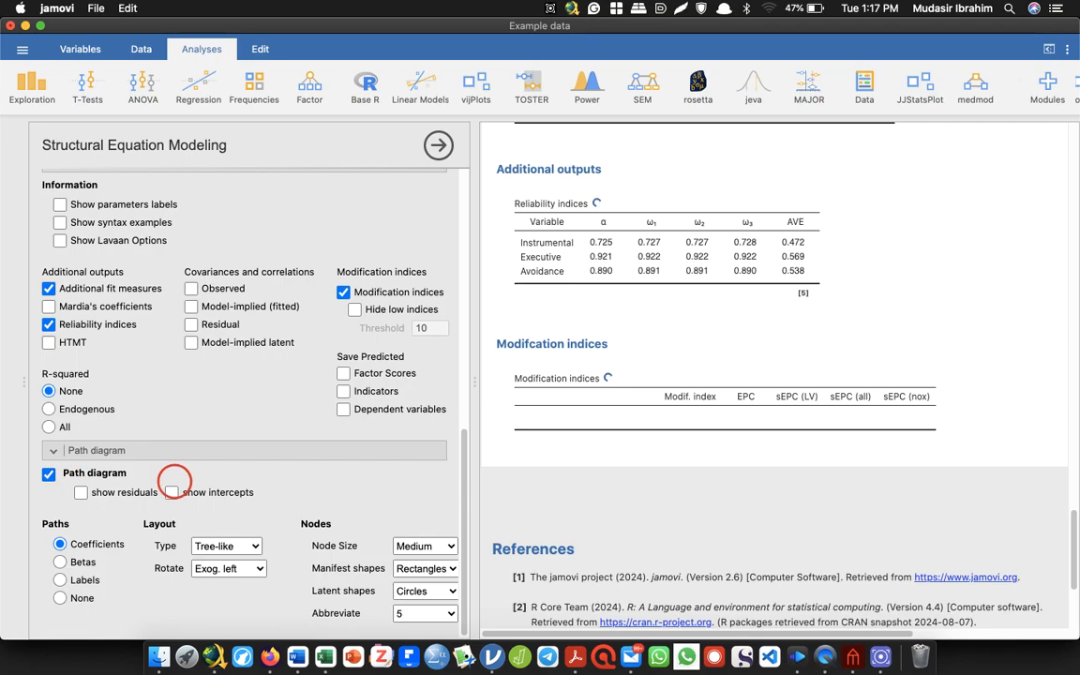
click(62, 562)
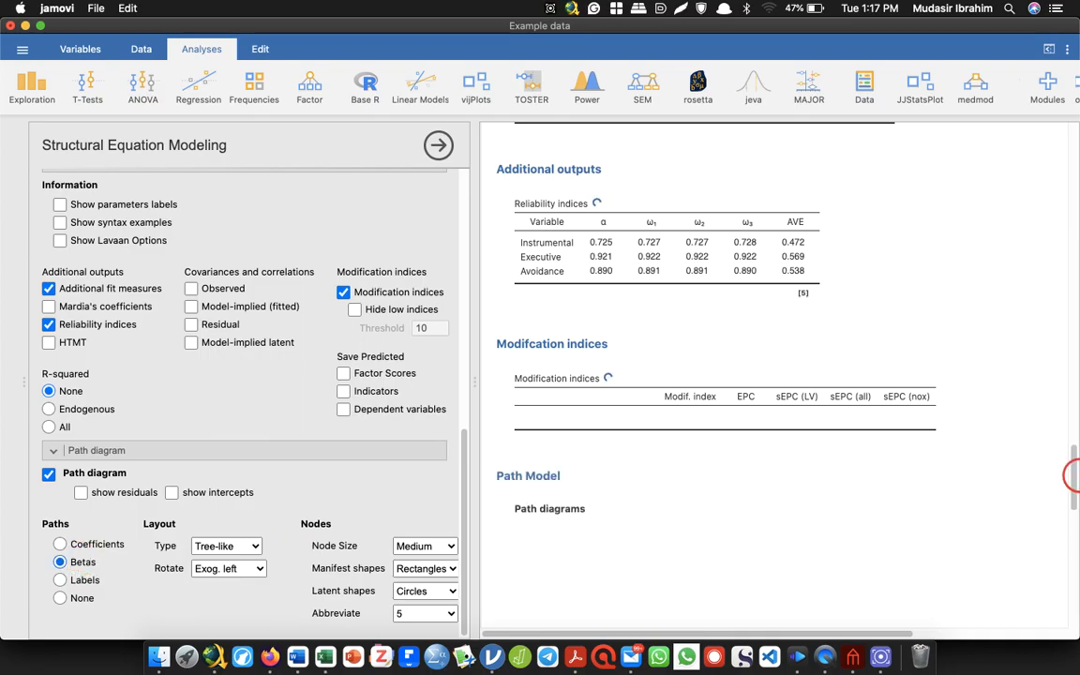
scroll(1071, 398, down, 5)
scroll(1065, 493, up, 2)
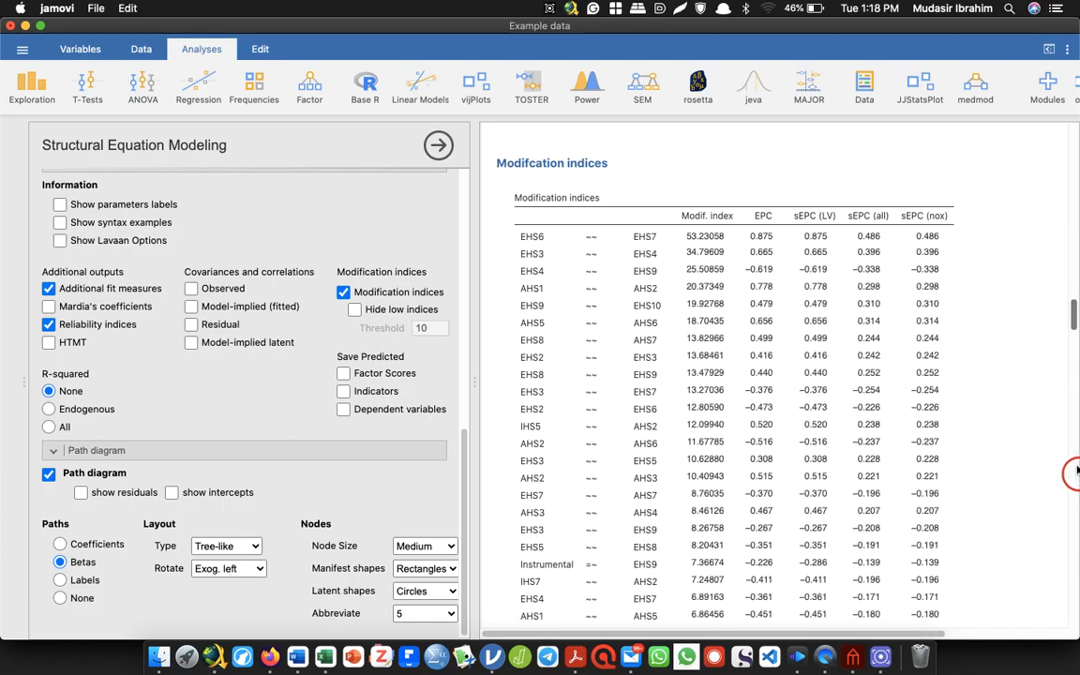
drag(1071, 307, 1073, 578)
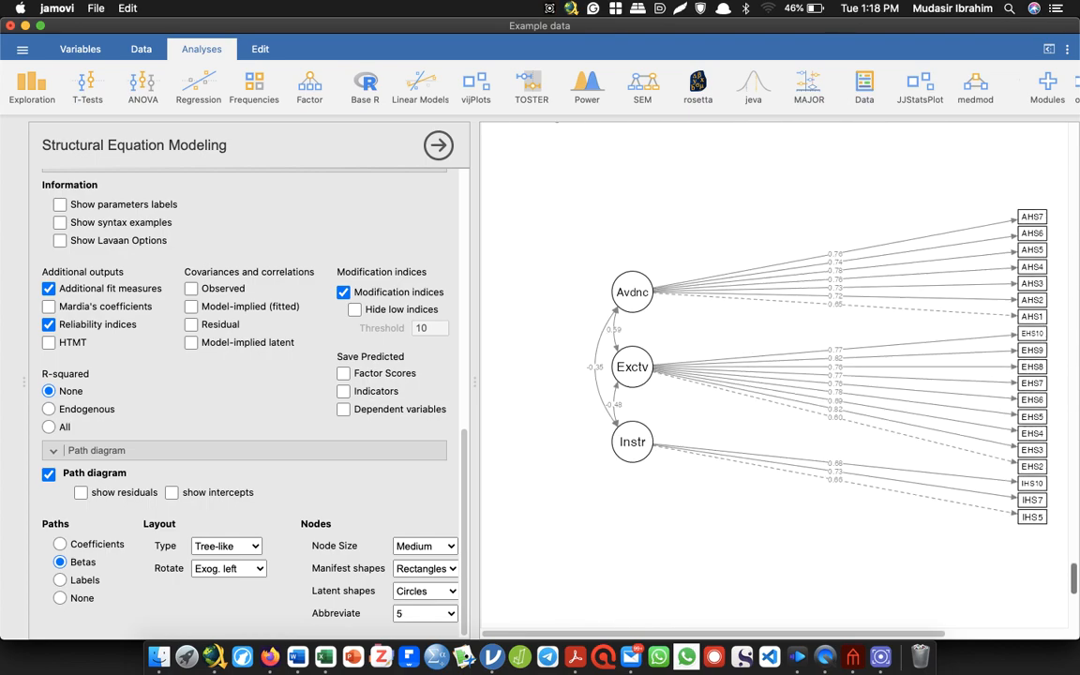
mouse_move(1073, 578)
mouse_down()
mouse_move(1074, 563)
mouse_move(1073, 574)
mouse_up()
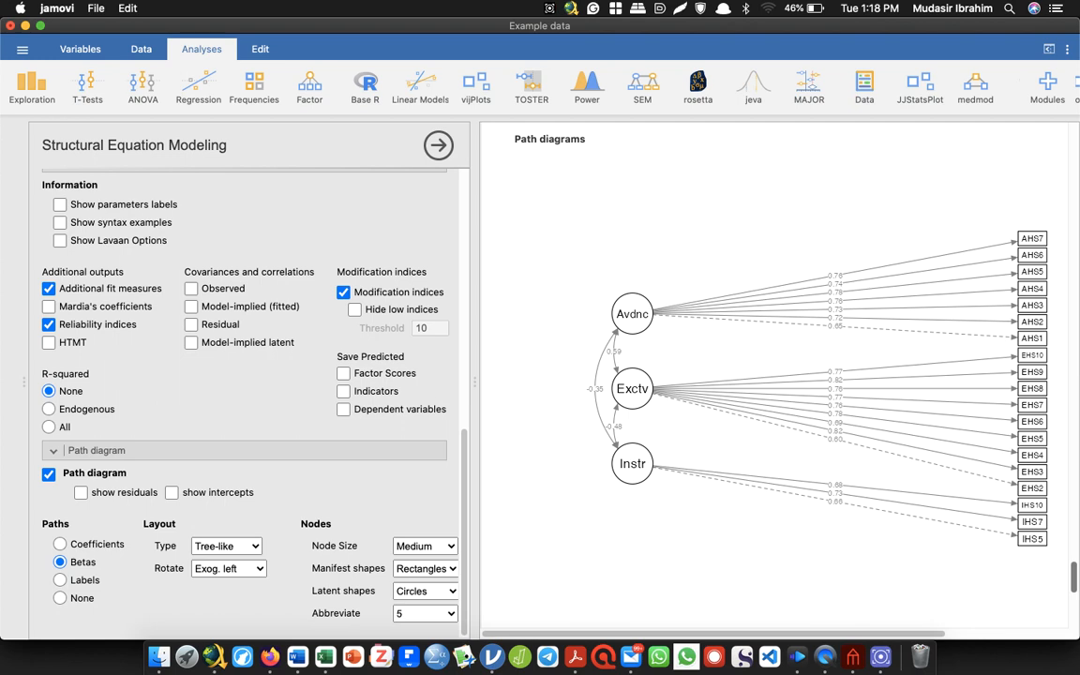
Step: Add the residual covariance EHS6~~EHS7, the pair heading the modification indices table, as a fourth line of the model syntax
drag(1074, 574, 1073, 447)
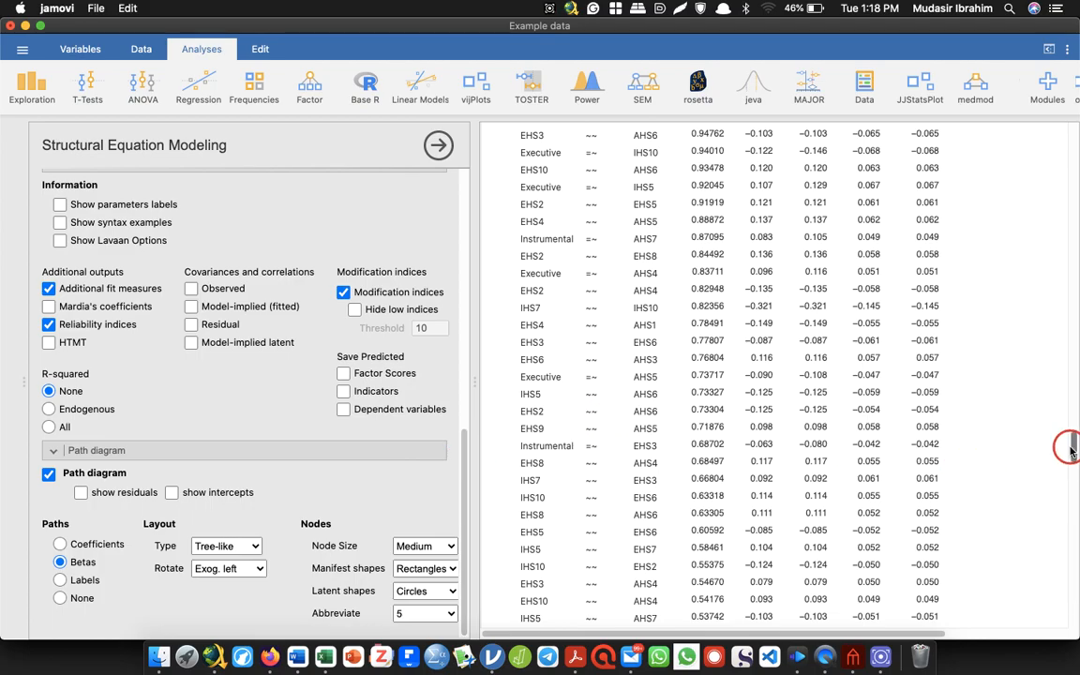
drag(1071, 450, 1073, 310)
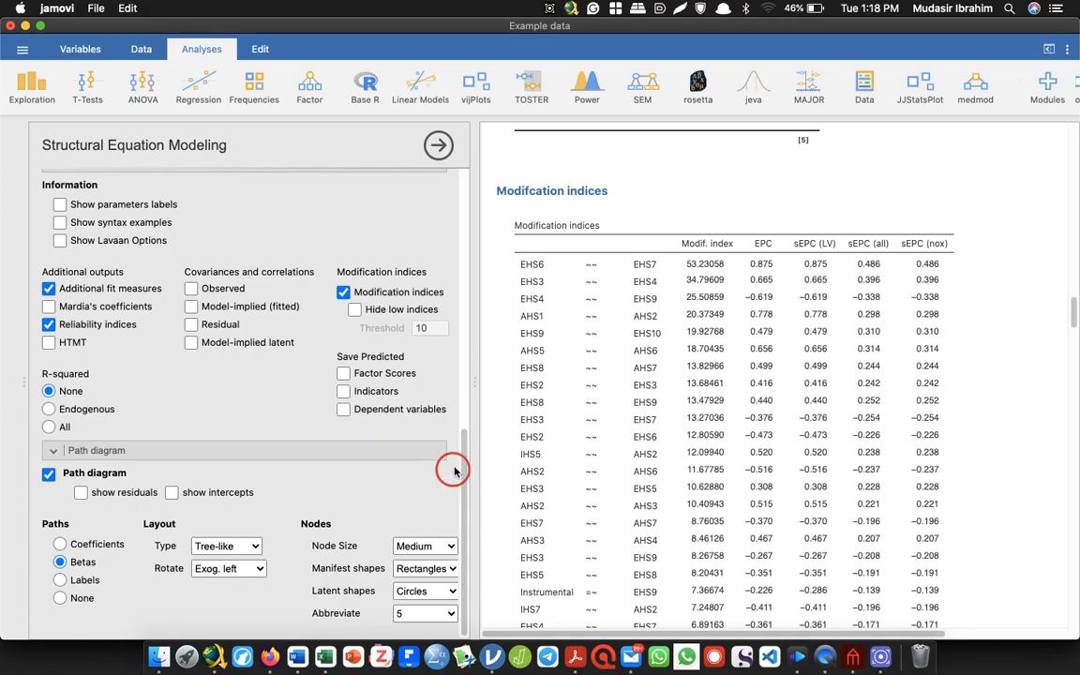
scroll(457, 465, up, 15)
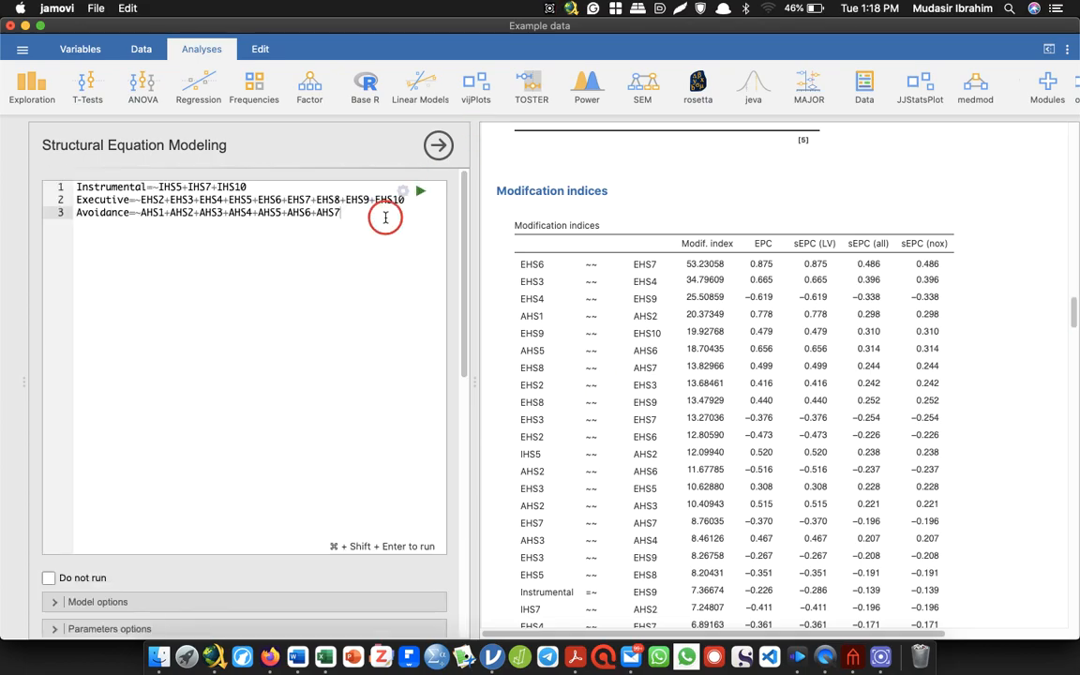
key(Return)
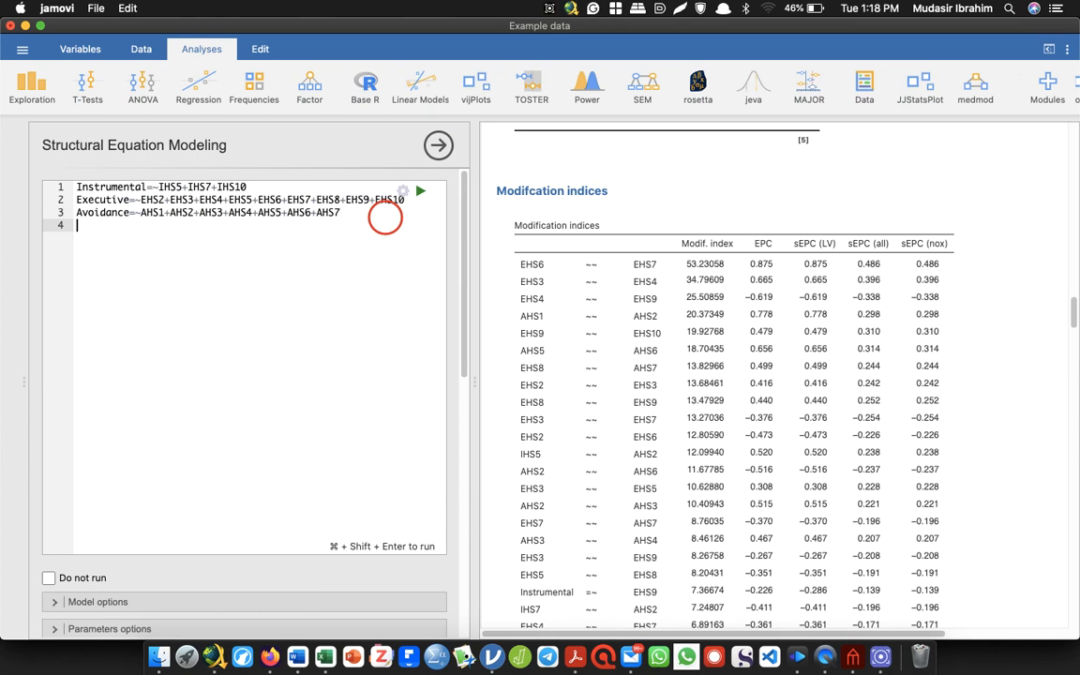
text(EHS)
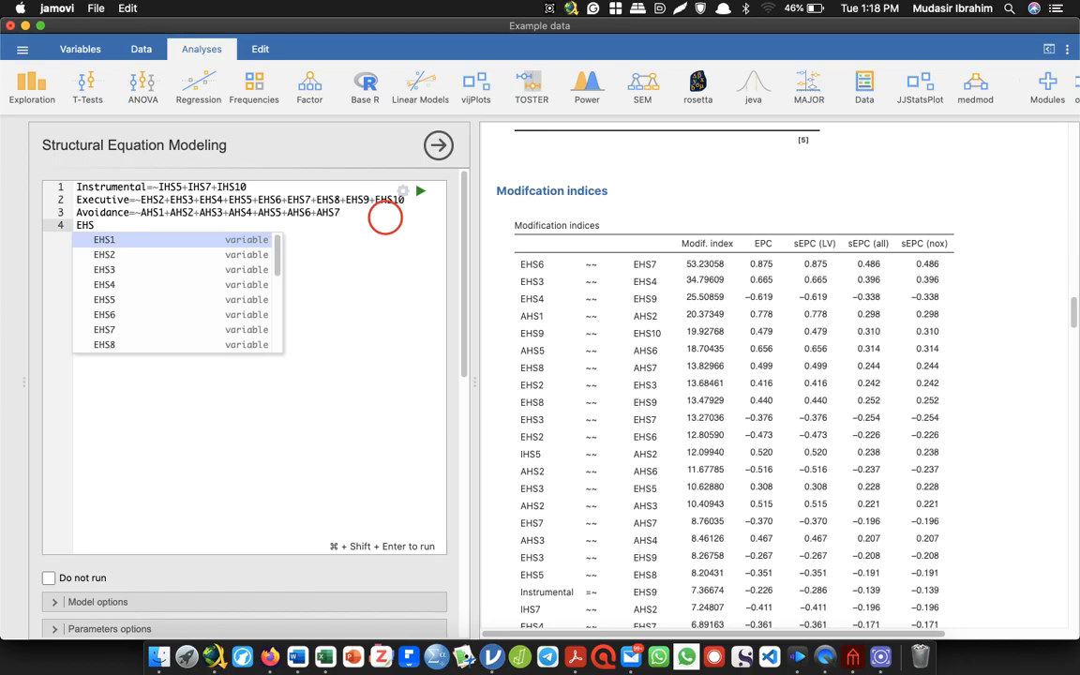
text(6)
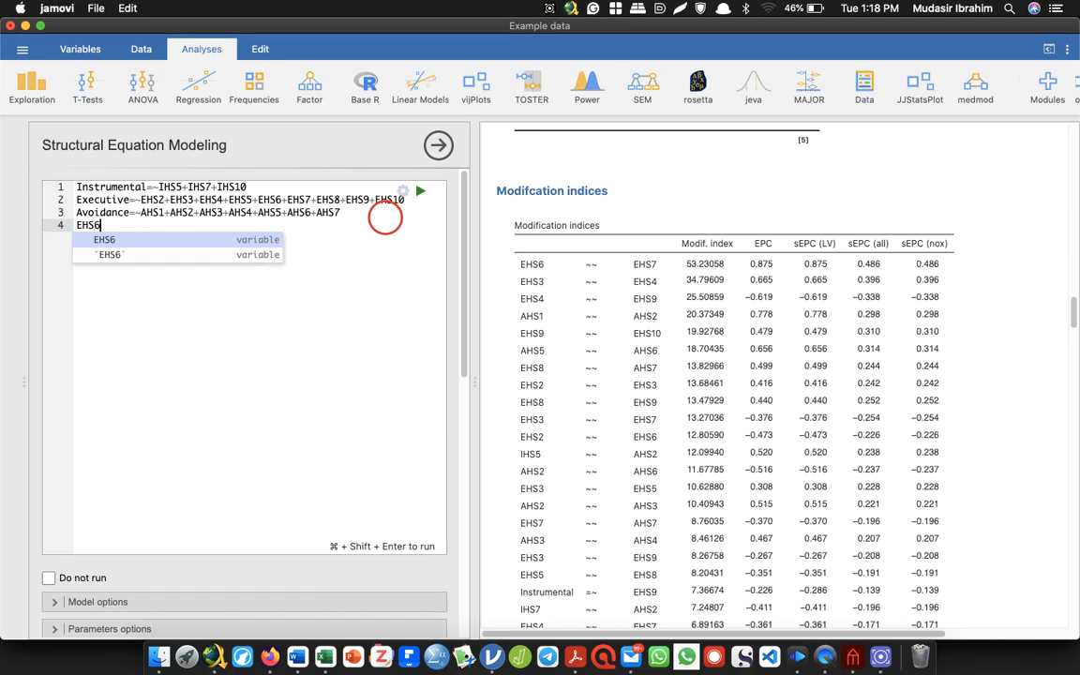
text(~~)
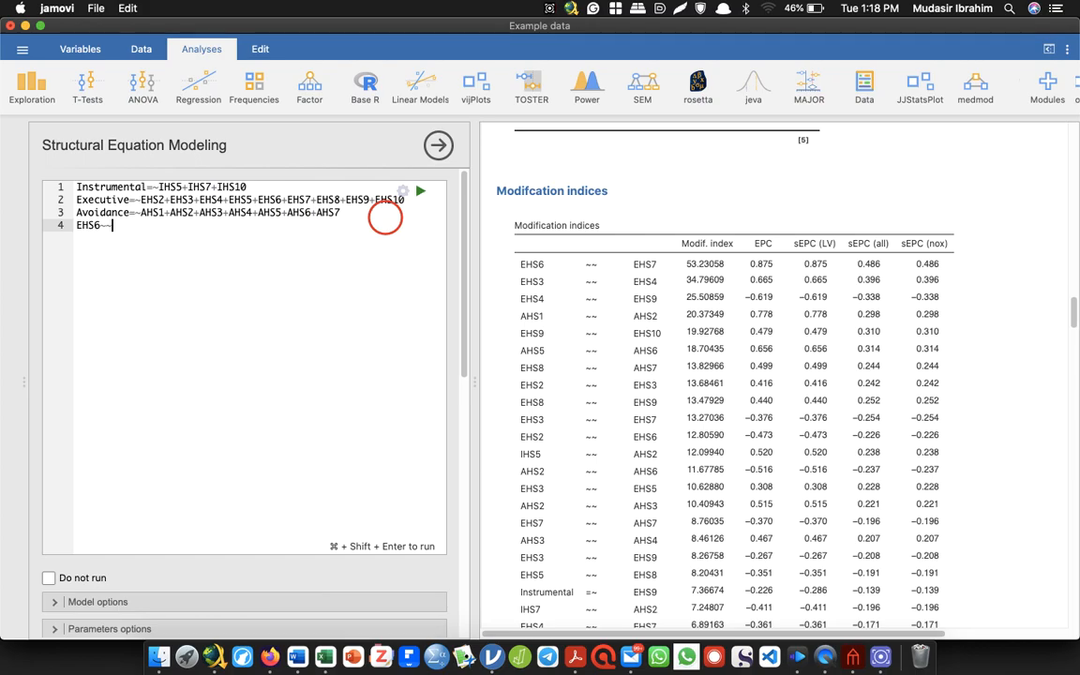
text(EHS8)
key(BackSpace)
text(7)
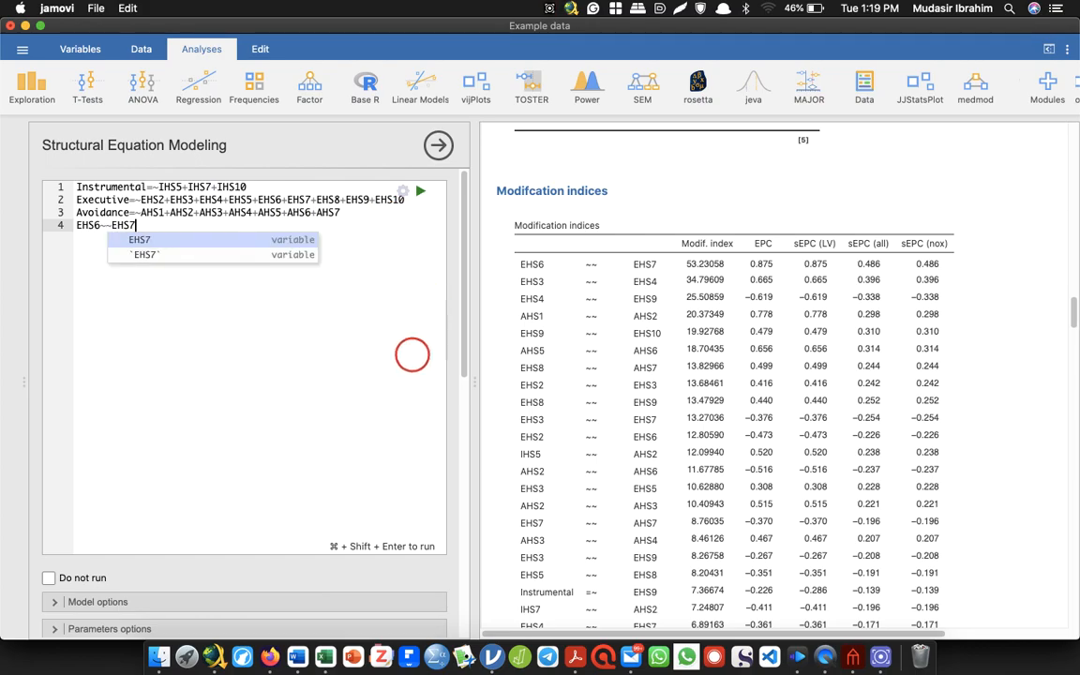
key(Escape)
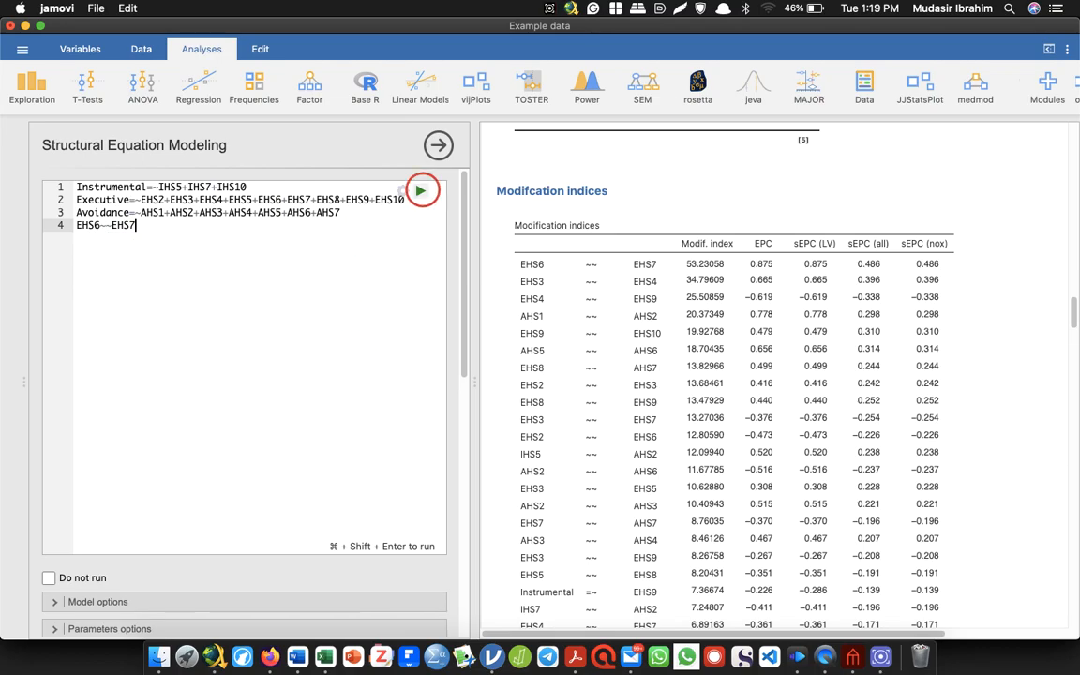
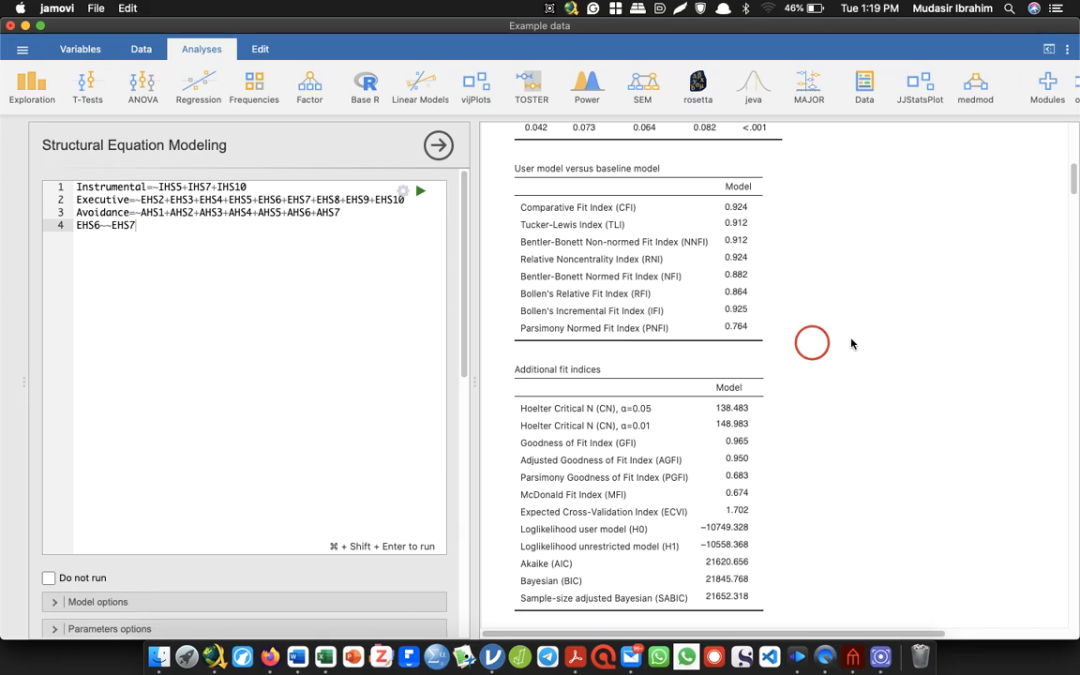
Step: Review the re-estimated model's output, from the fit indices and covariances through the modification indices to the path diagram
scroll(1063, 168, up, 2)
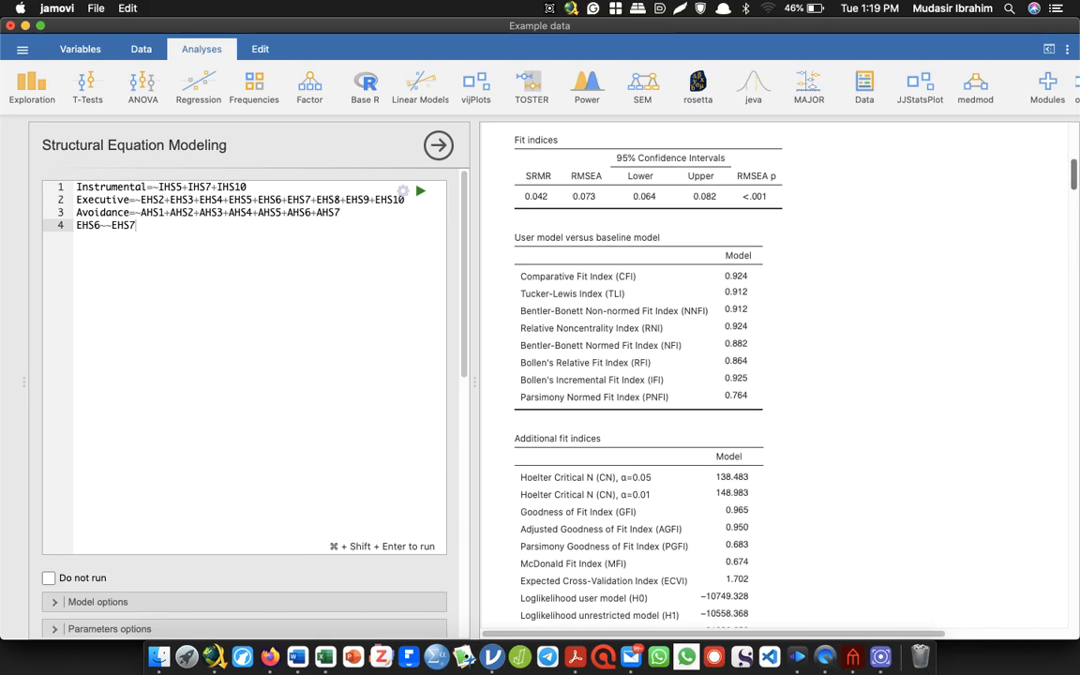
scroll(774, 375, up, 10)
scroll(774, 375, down, 20)
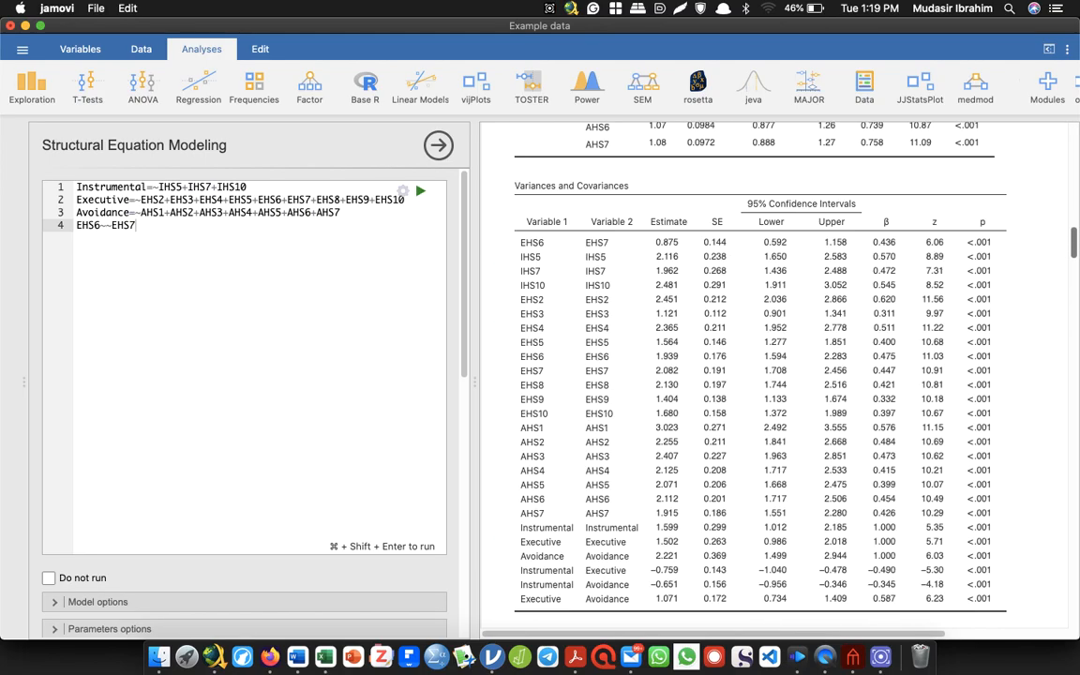
scroll(773, 375, down, 15)
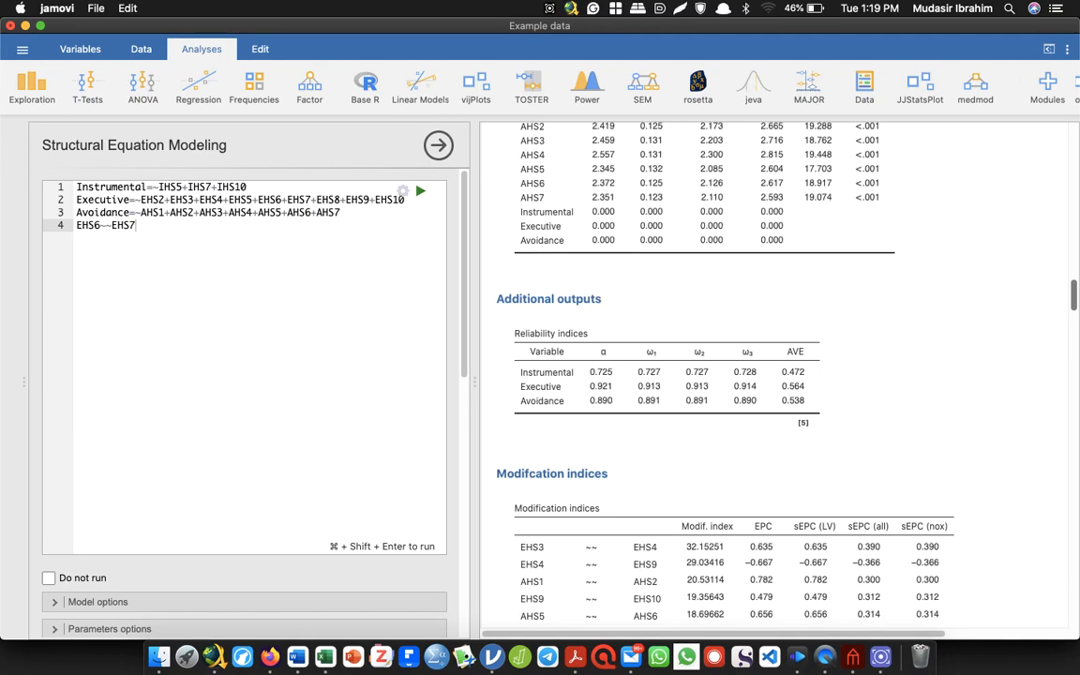
scroll(773, 375, down, 20)
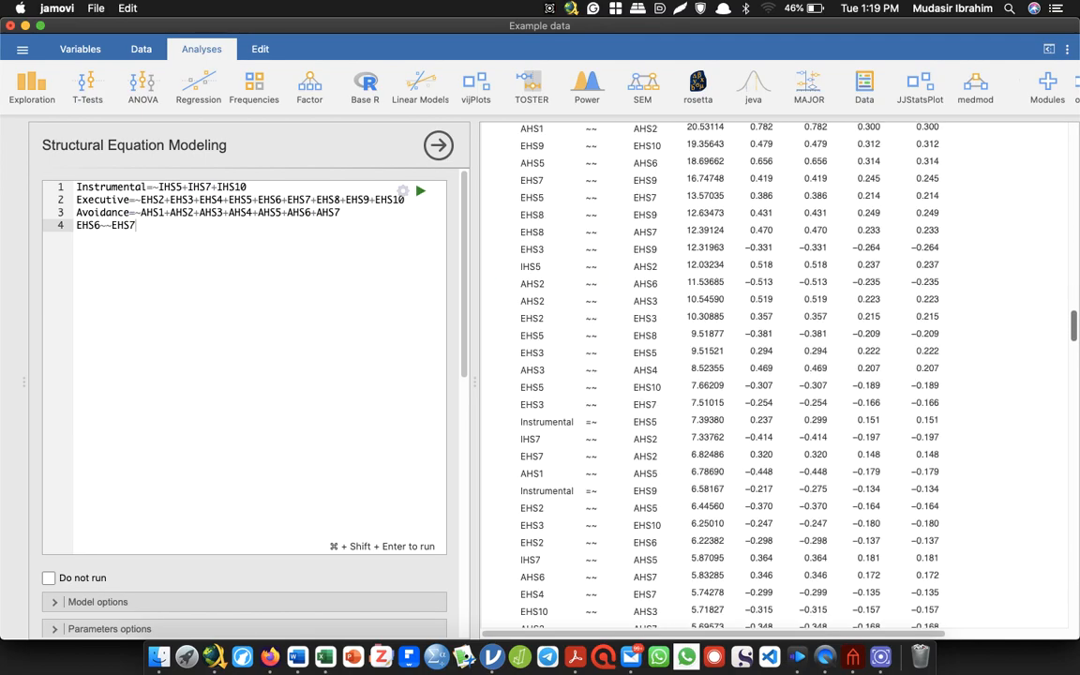
scroll(774, 375, down, 20)
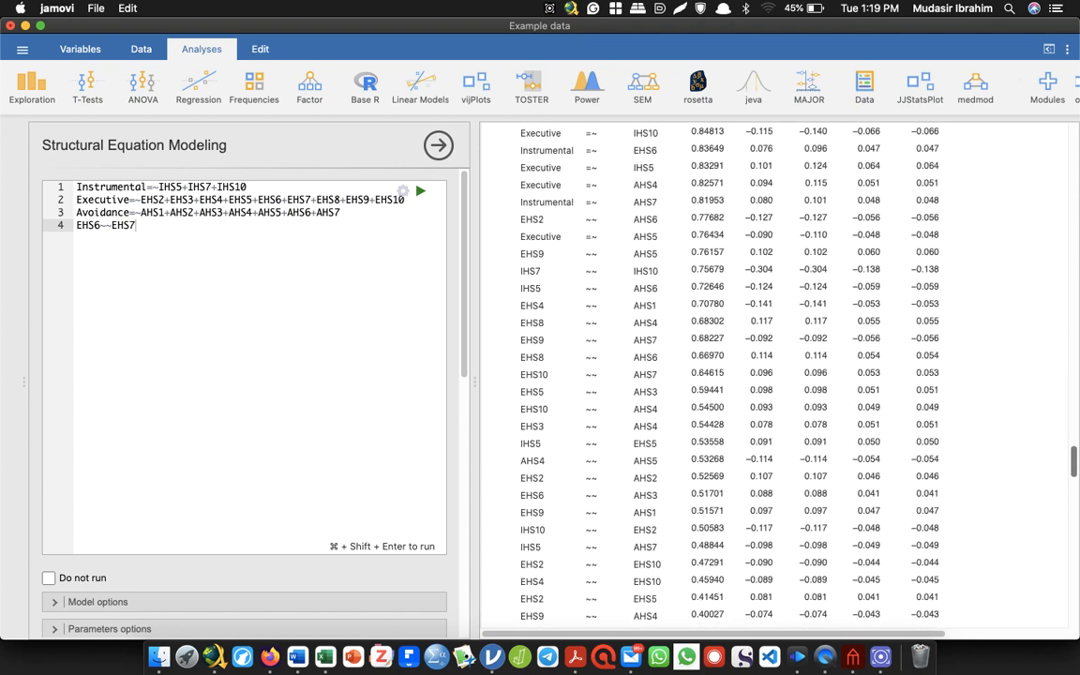
scroll(774, 374, down, 5)
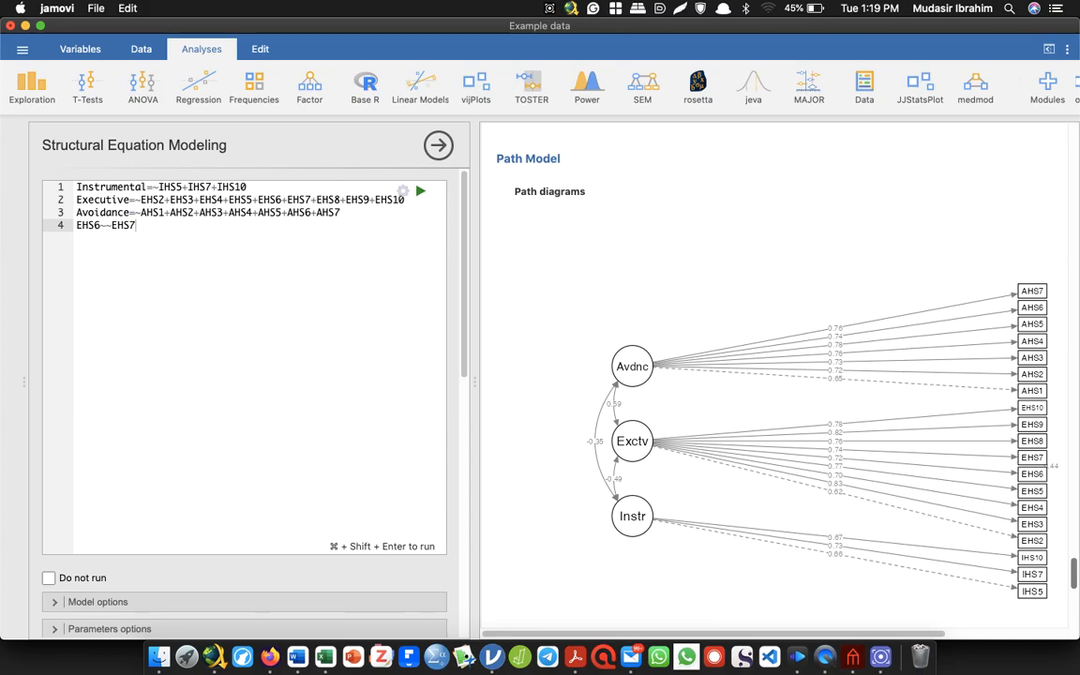
Step: Add the residual covariance EHS3~~EHS4, the pair heading the updated modification indices table, as a fifth line of the model syntax
scroll(773, 374, up, 15)
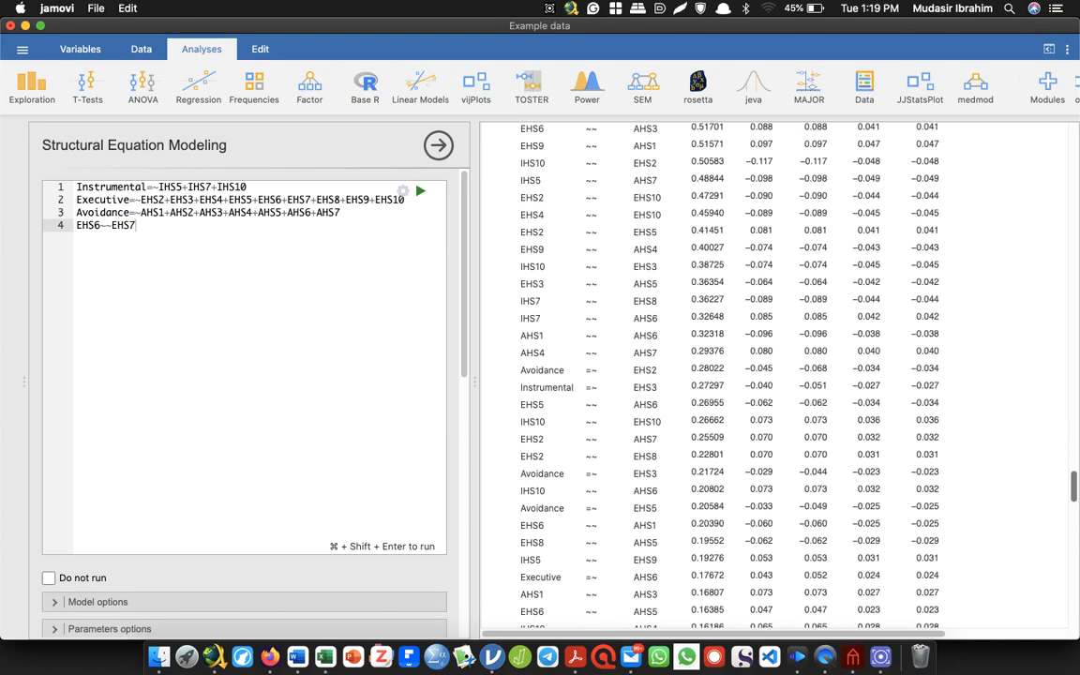
scroll(773, 375, up, 10)
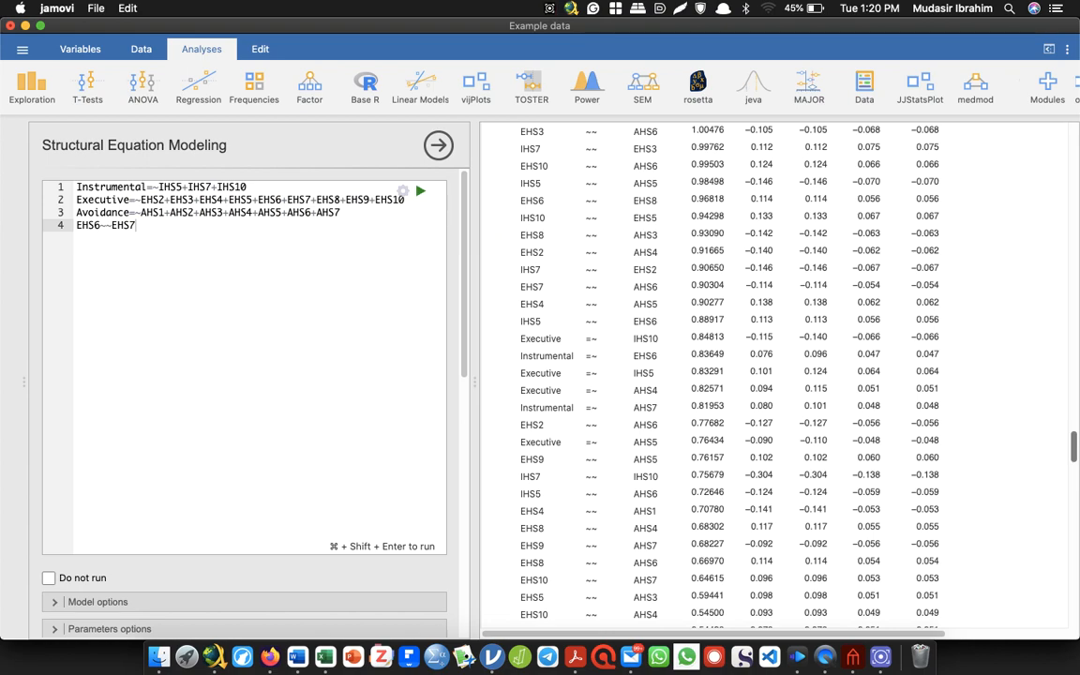
scroll(773, 375, up, 15)
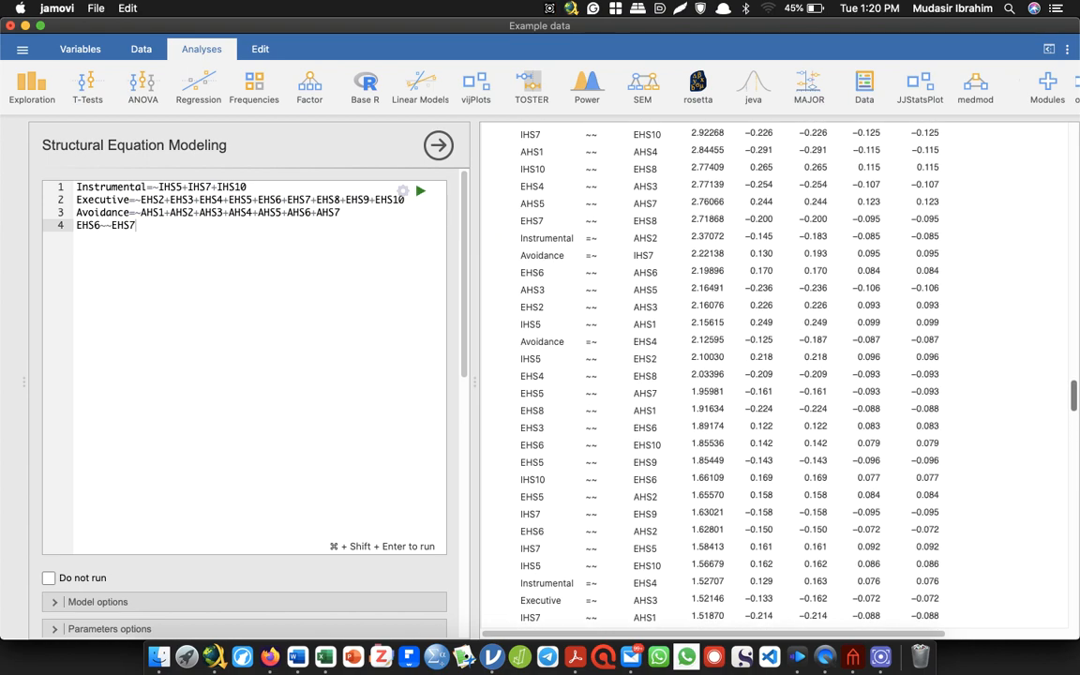
scroll(774, 375, up, 20)
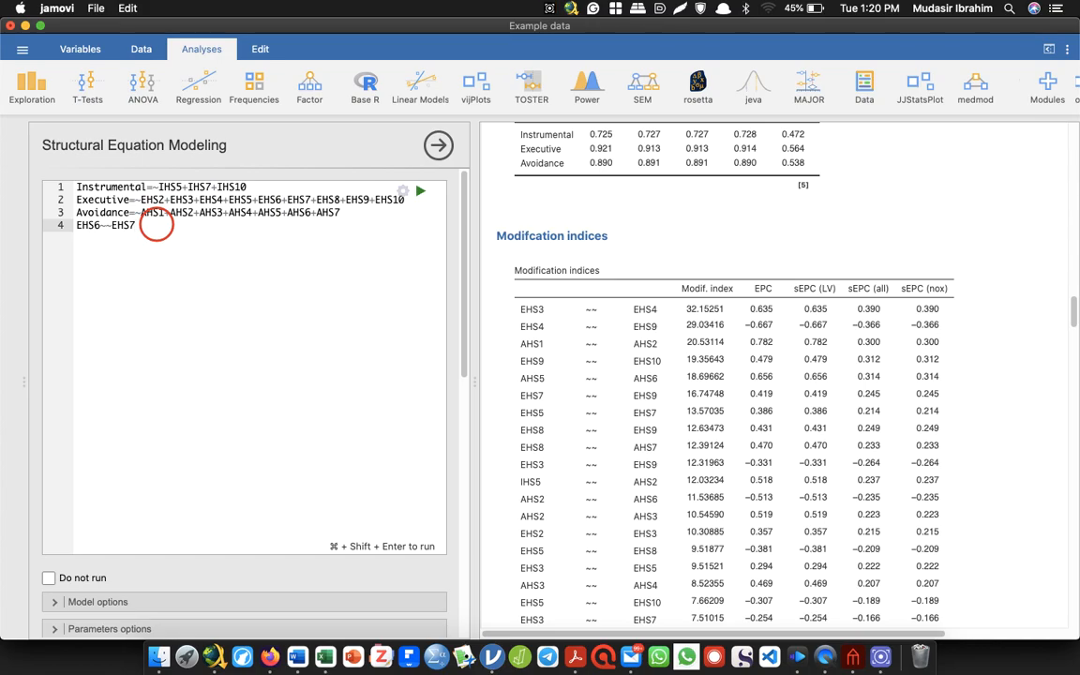
key(Return)
text(EHS)
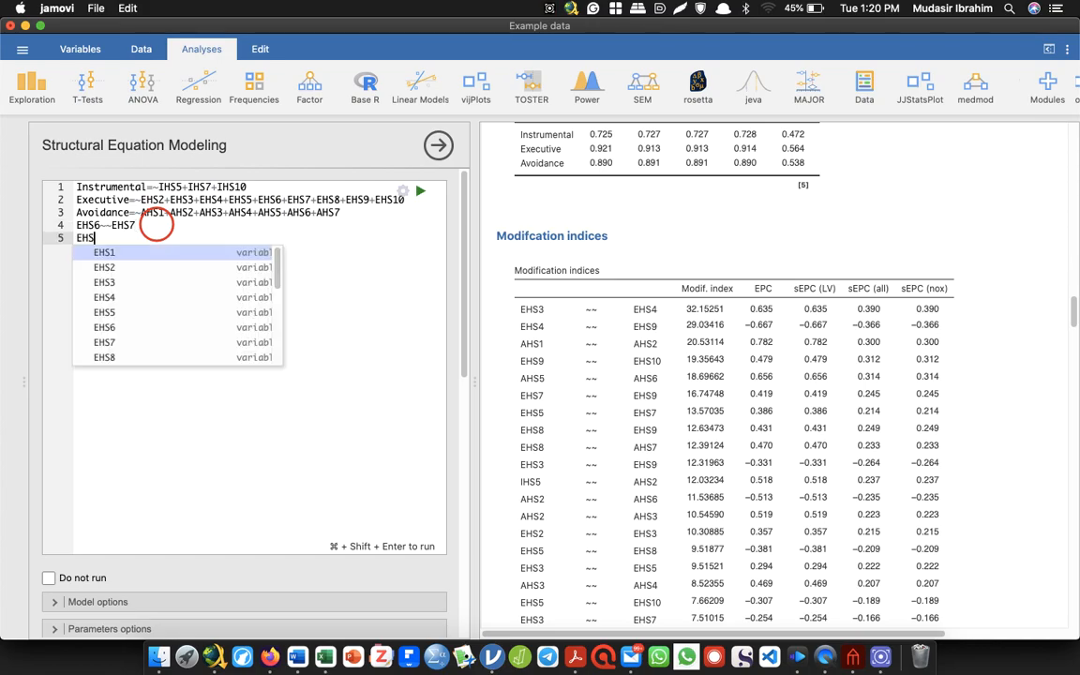
text(3)
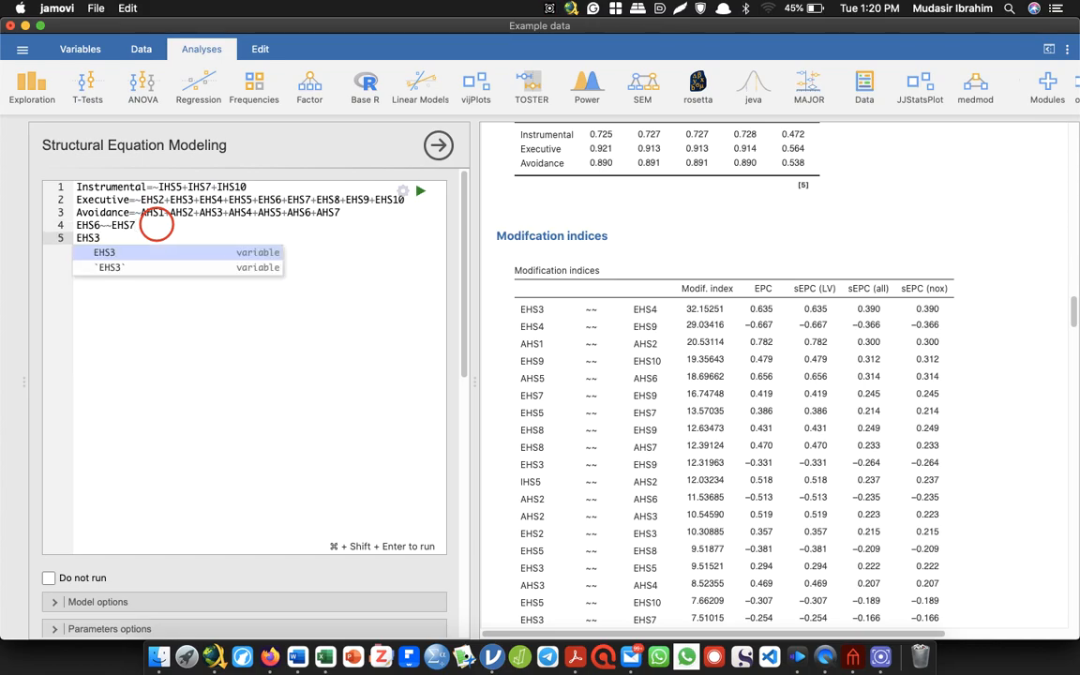
text(__)
text(~~)
text(EHS)
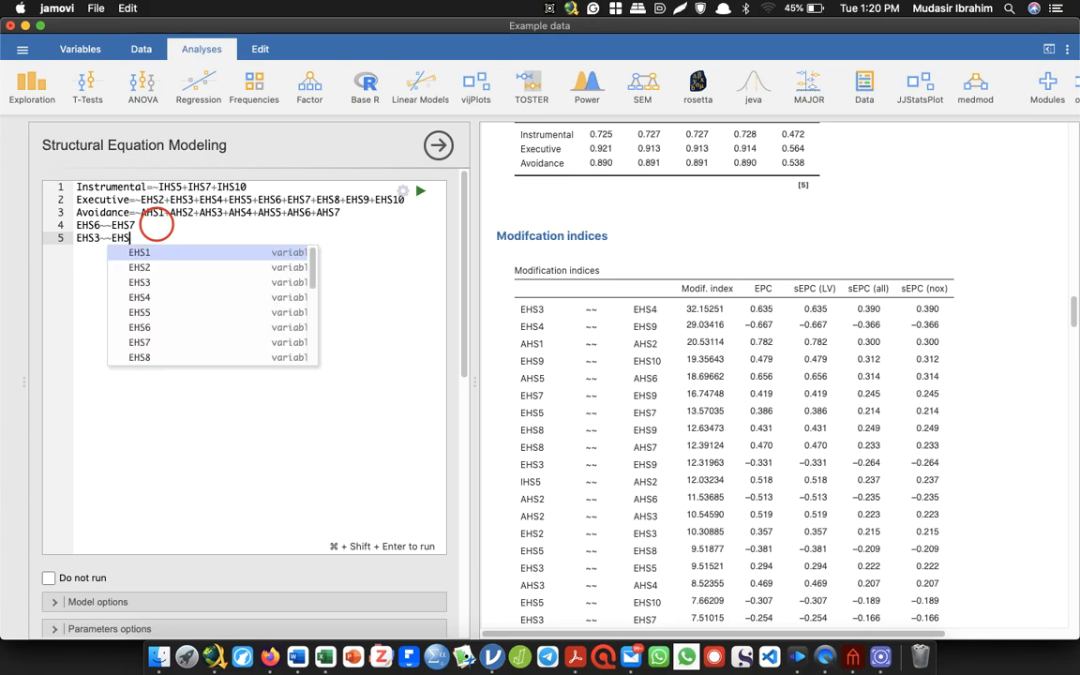
text(4)
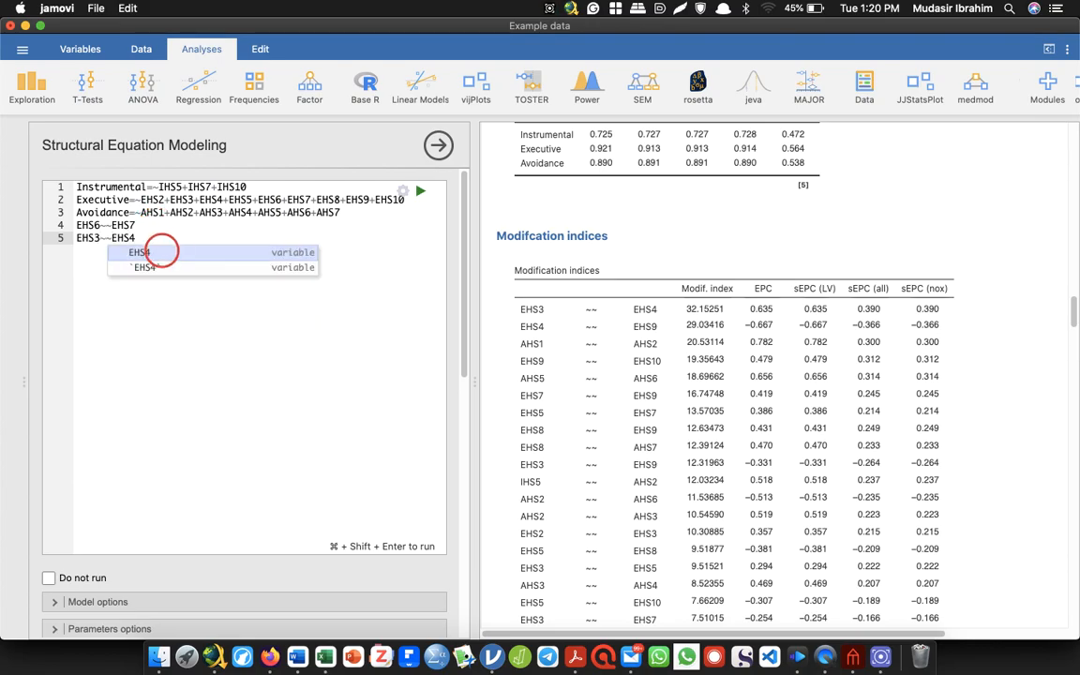
click(165, 250)
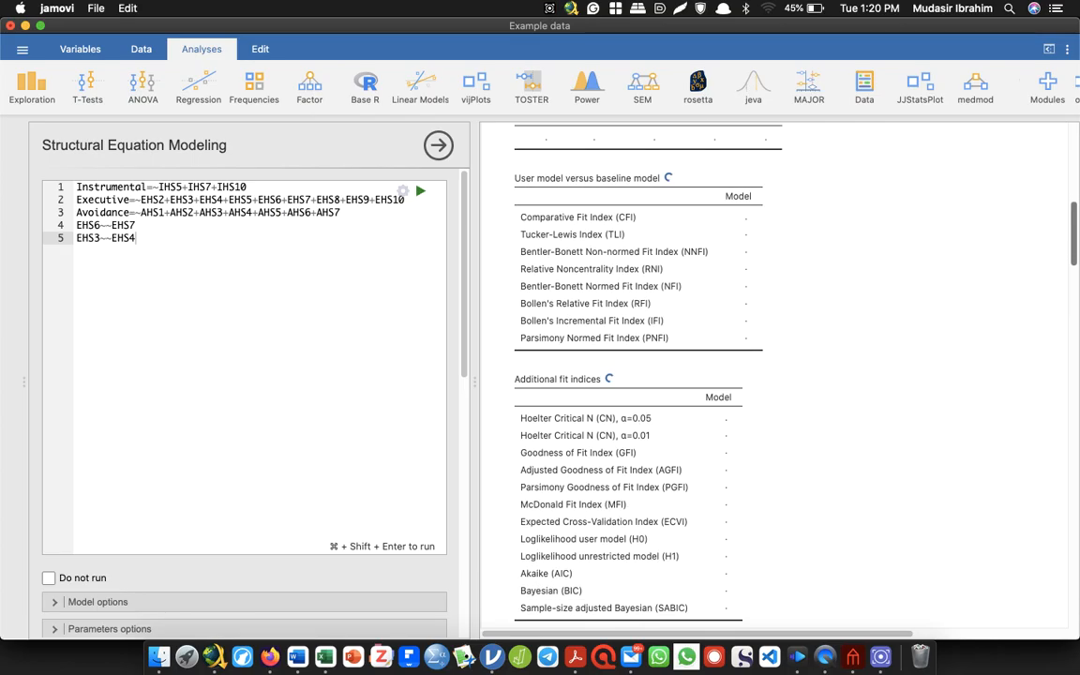
Step: Examine the updated baseline-comparison fit indices, bring up the fit index cutoff table in the Word document, and return to jamovi
click(1059, 222)
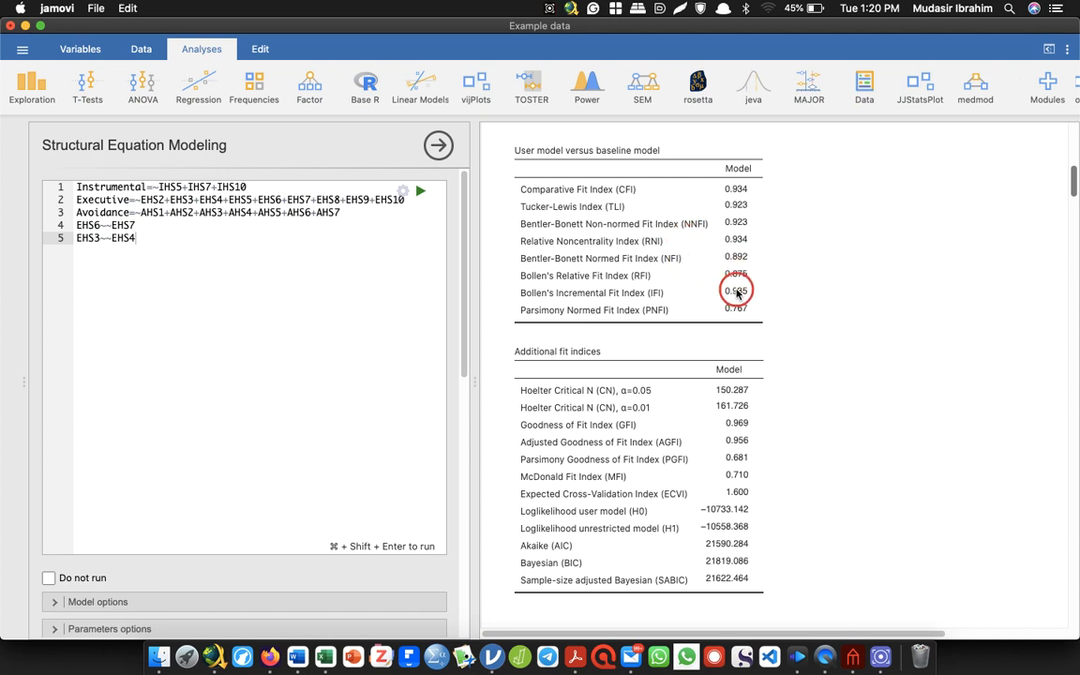
key(super+Tab)
click(456, 203)
key(Up)
key(Up)
key(Up)
key(Up)
key(Up)
key(Up)
key(Up)
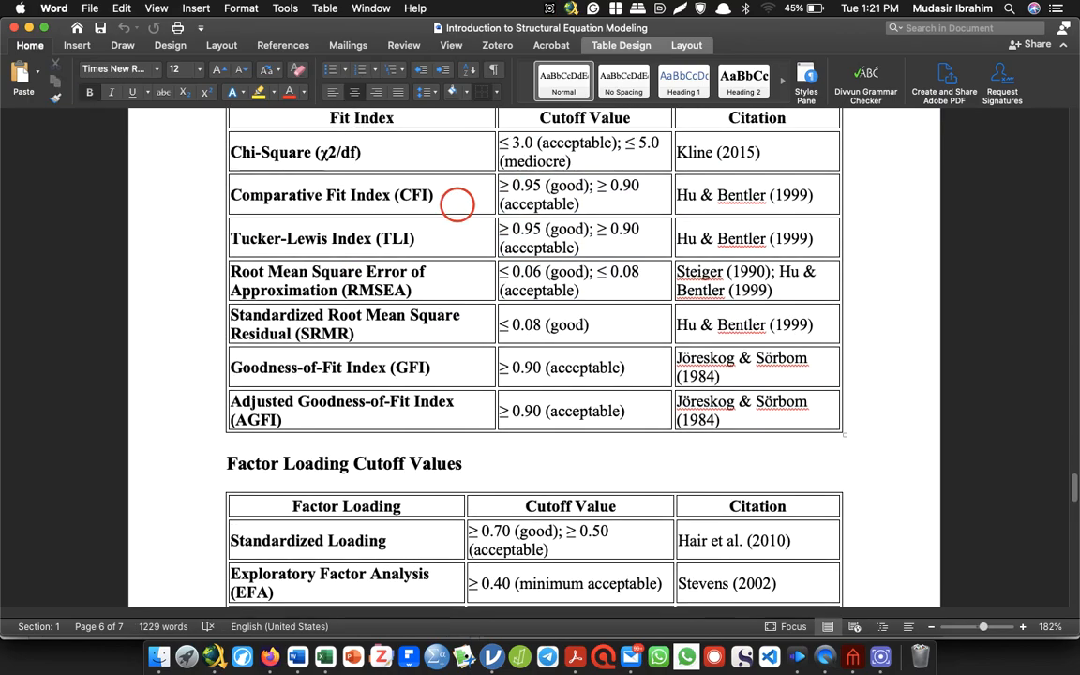
key(super+Tab)
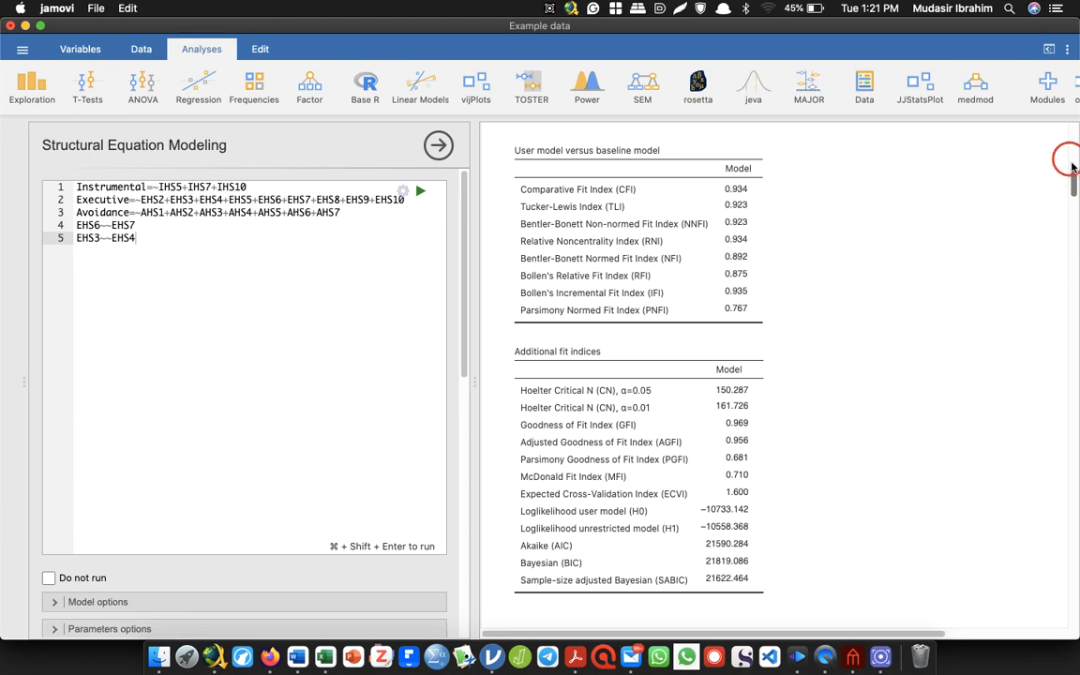
Step: Compare the user model's chi-square and degrees of freedom in jamovi with the chi-square/df cutoff in the Word document
drag(1073, 177, 1074, 164)
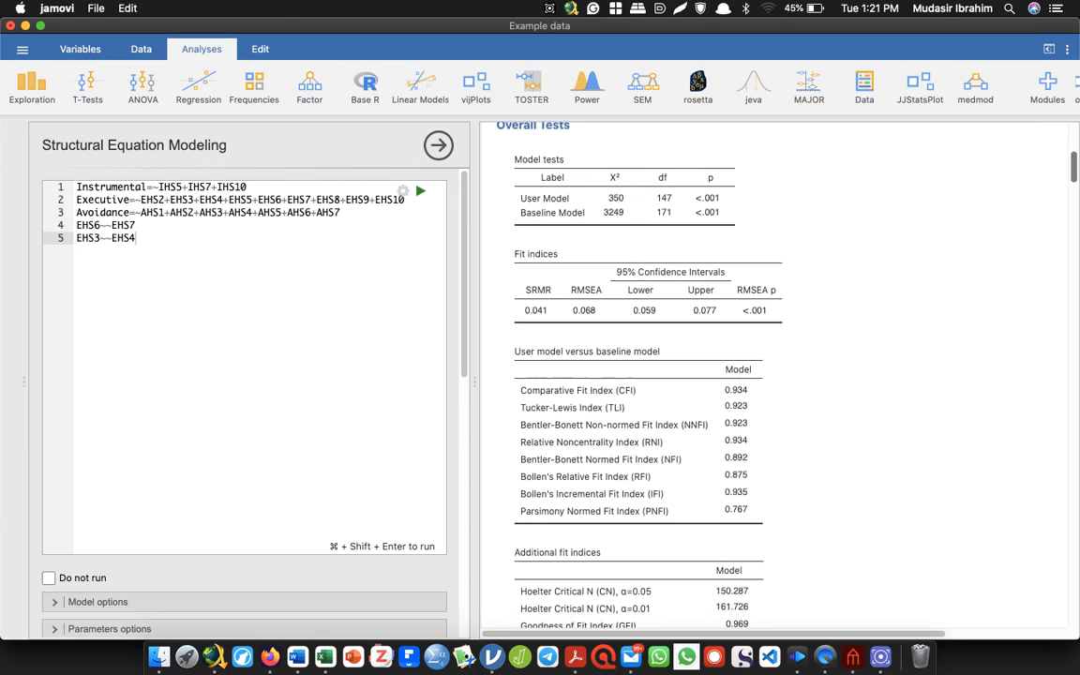
scroll(727, 375, down, 1)
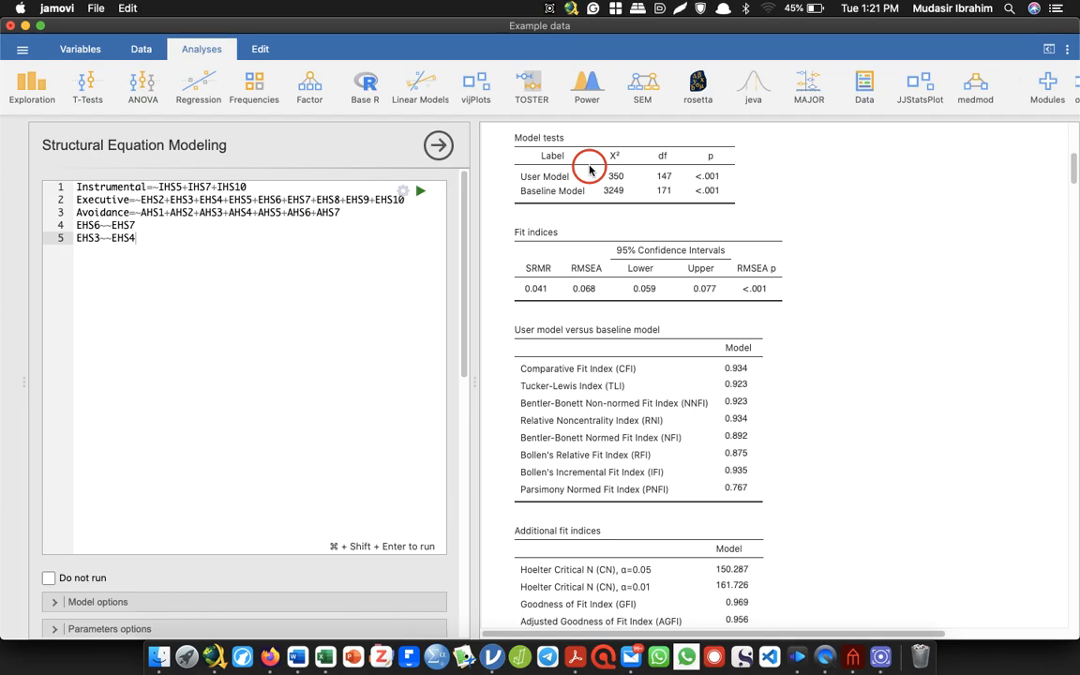
key(super+Tab)
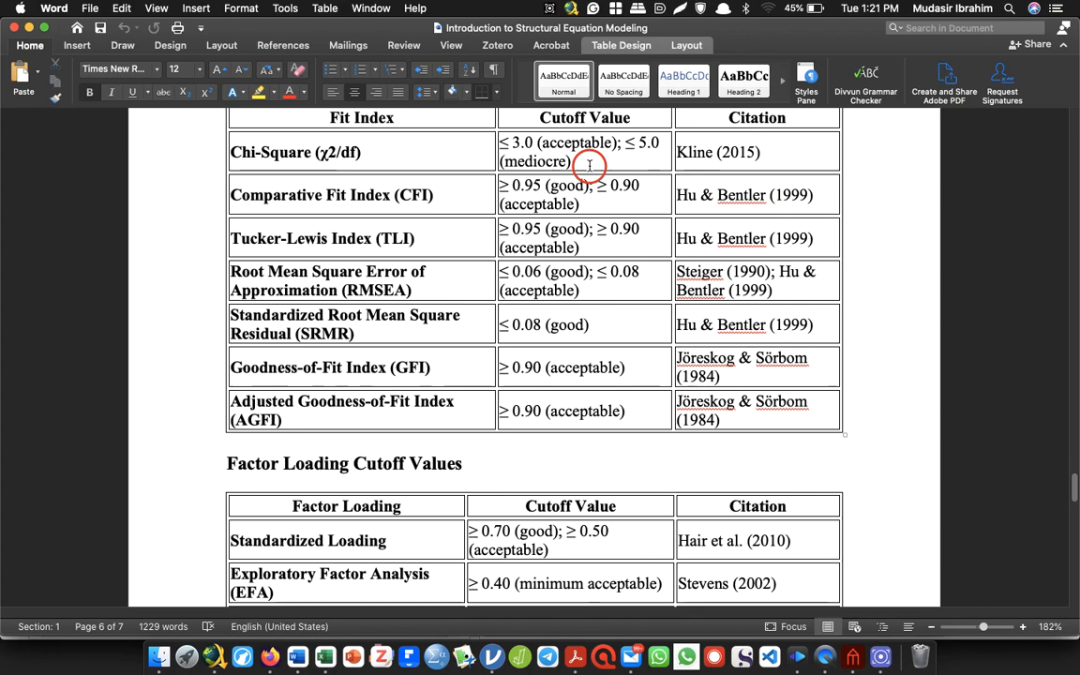
key(super+Tab)
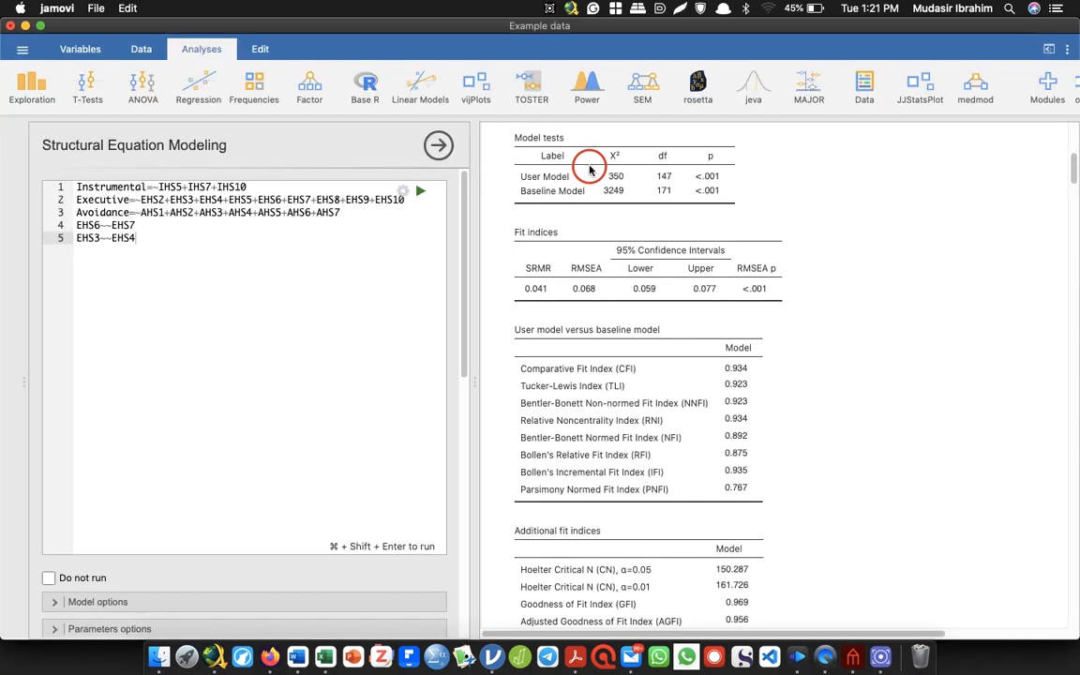
key(super+Tab)
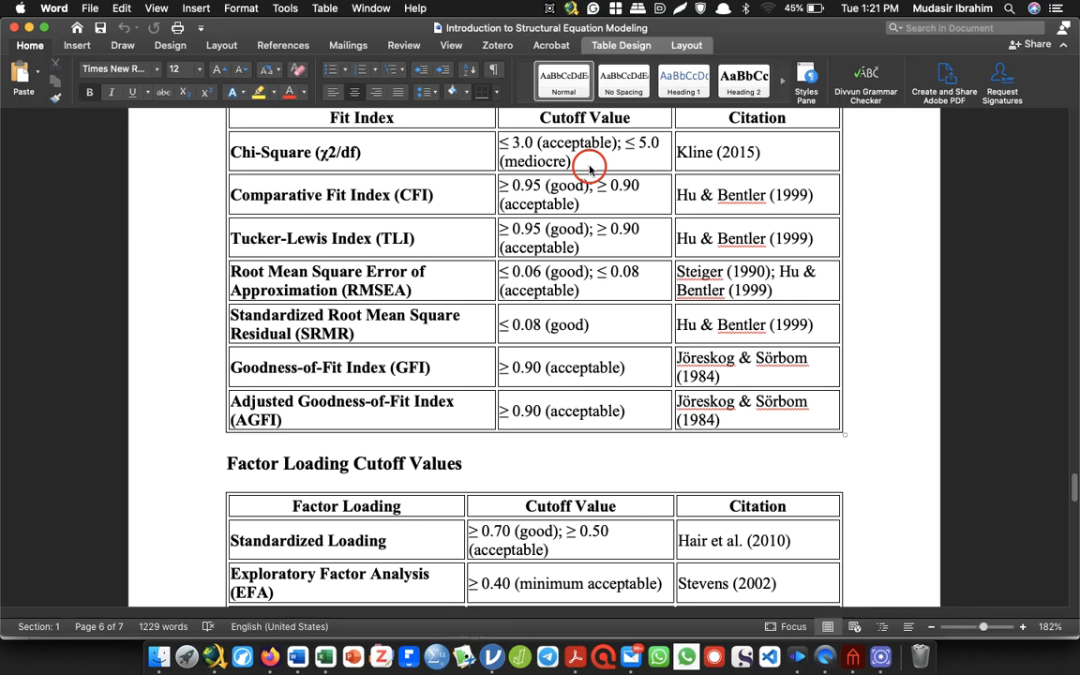
key(super+Tab)
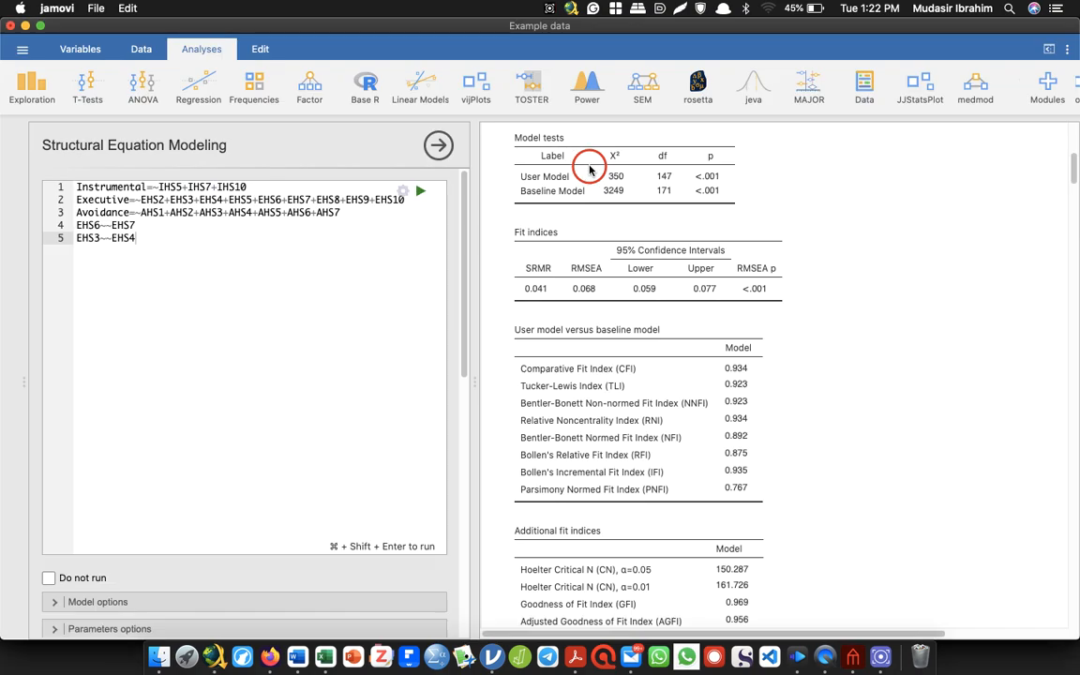
Step: Compare the model's remaining fit indices, including CFI, TLI, RMSEA and SRMR, with their cutoffs in the Word document, ending back in jamovi
key(super+Tab)
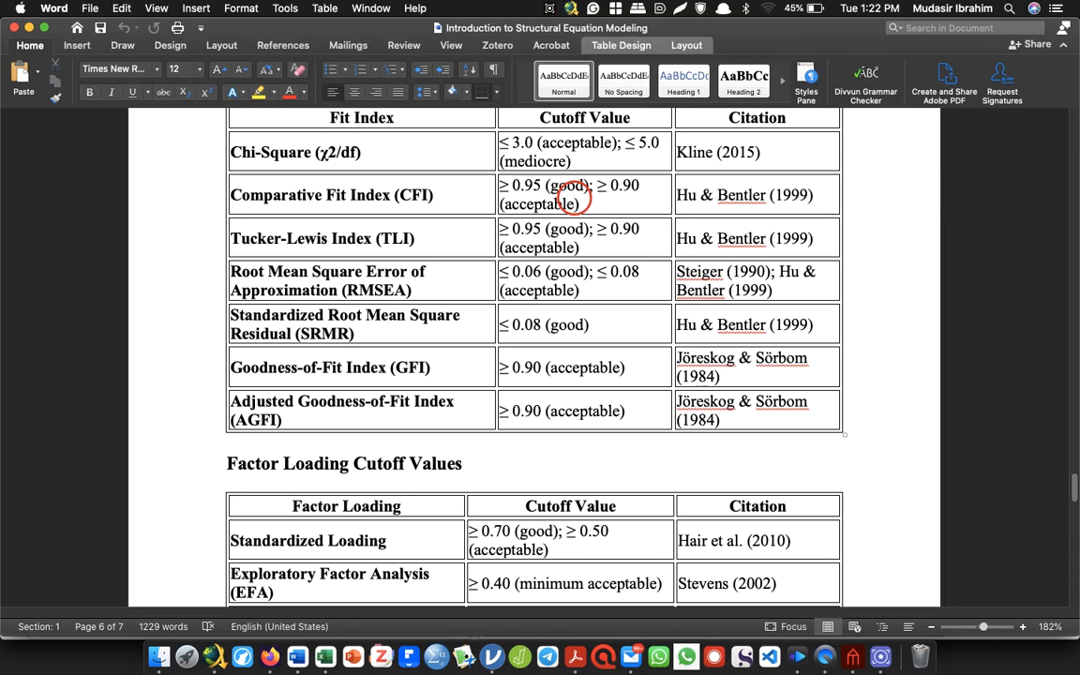
key(super+Tab)
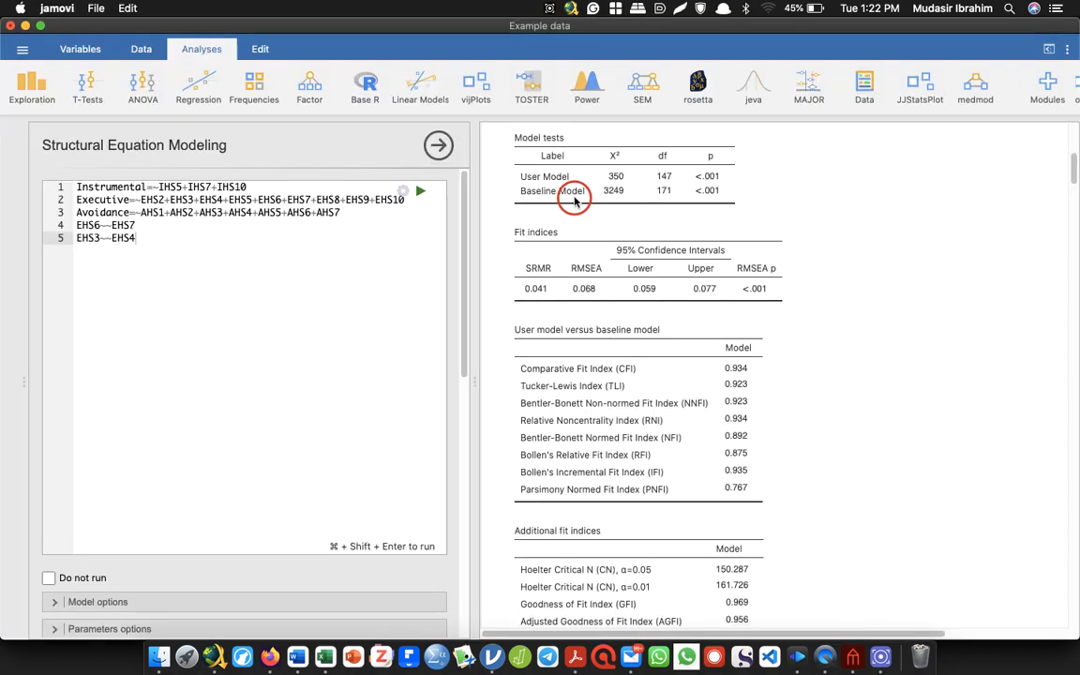
key(super+Tab)
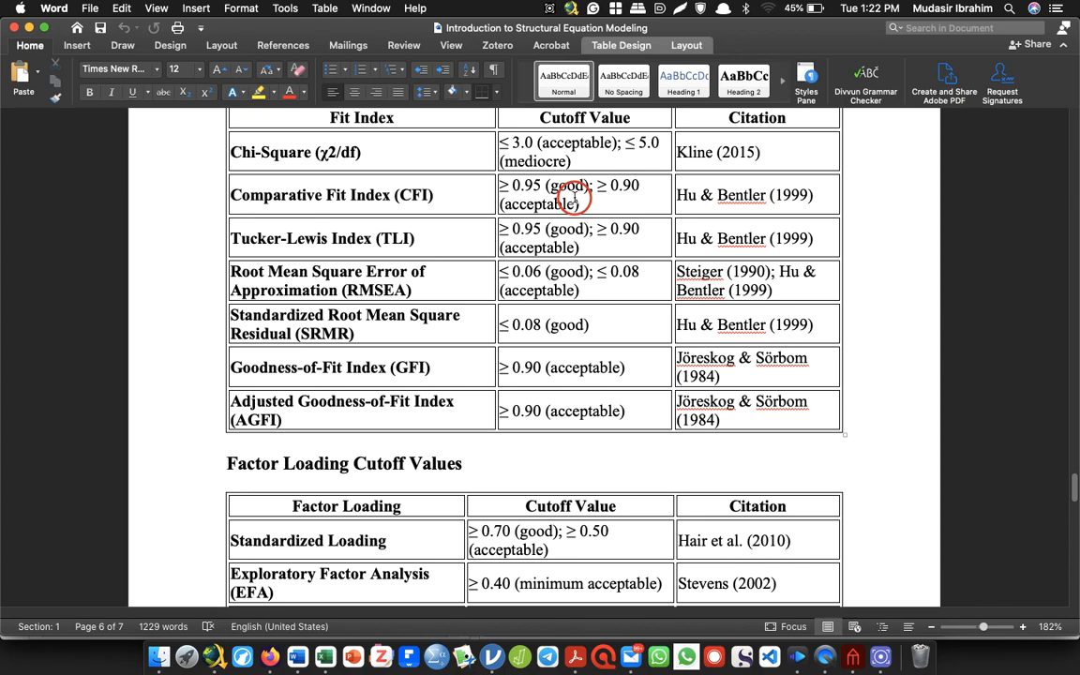
key(super+Tab)
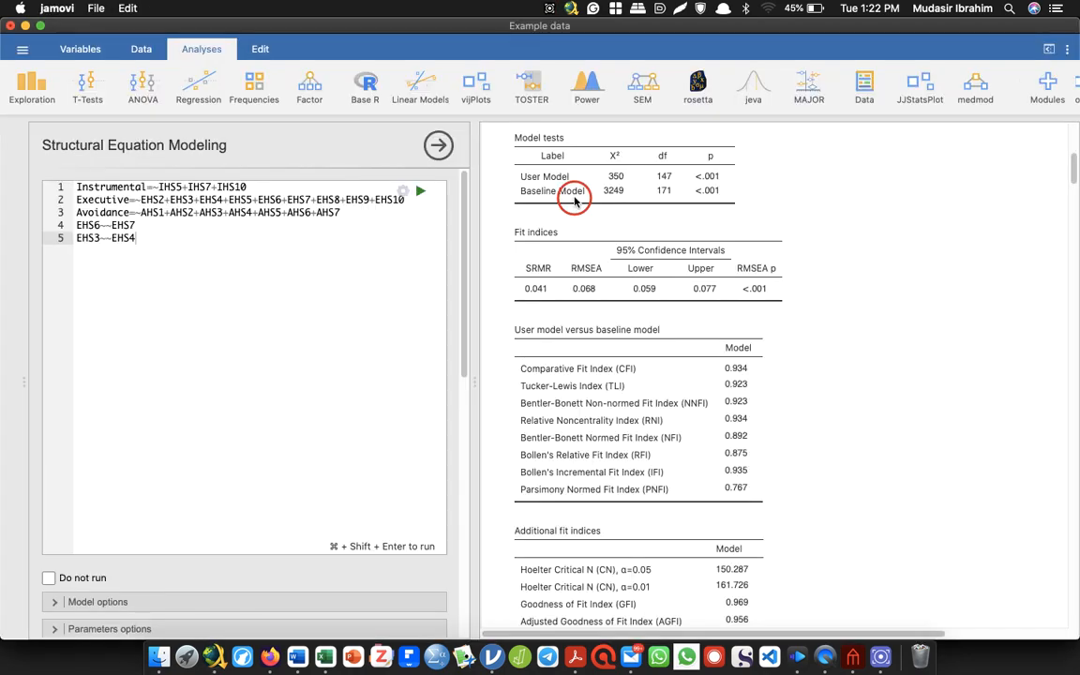
key(super+Tab)
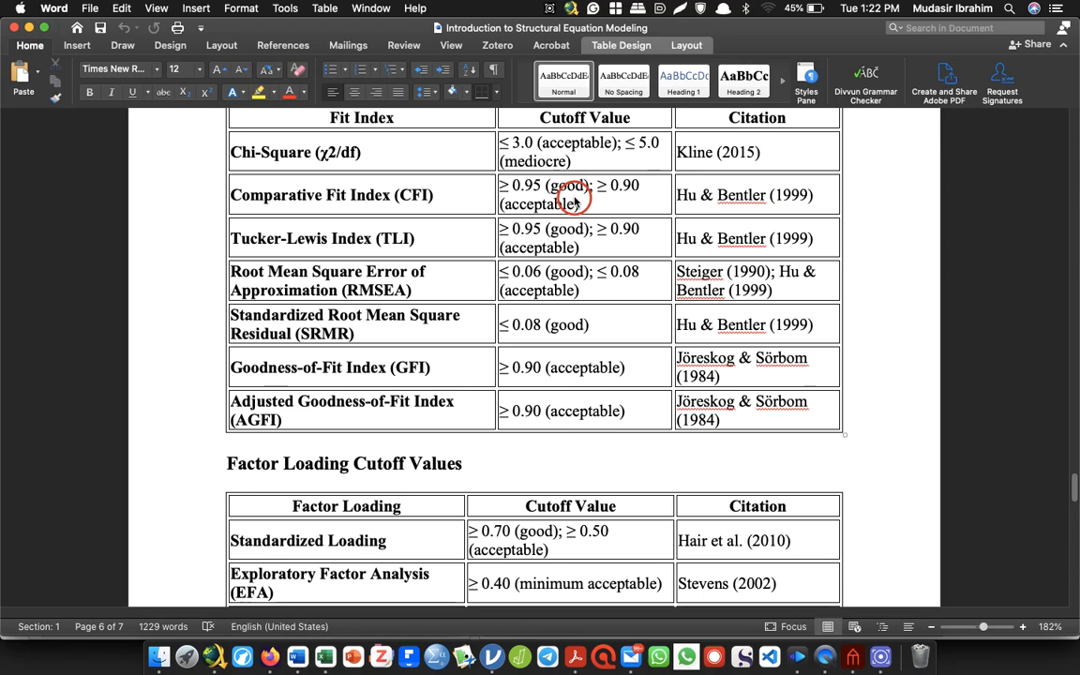
key(super+Tab)
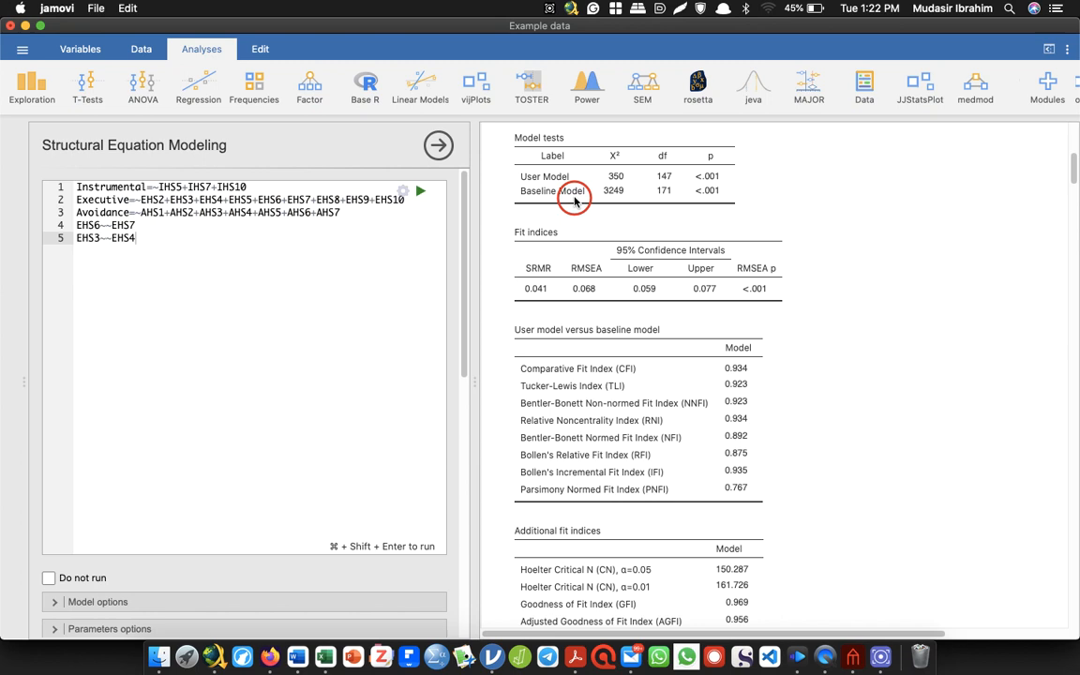
key(super+Tab)
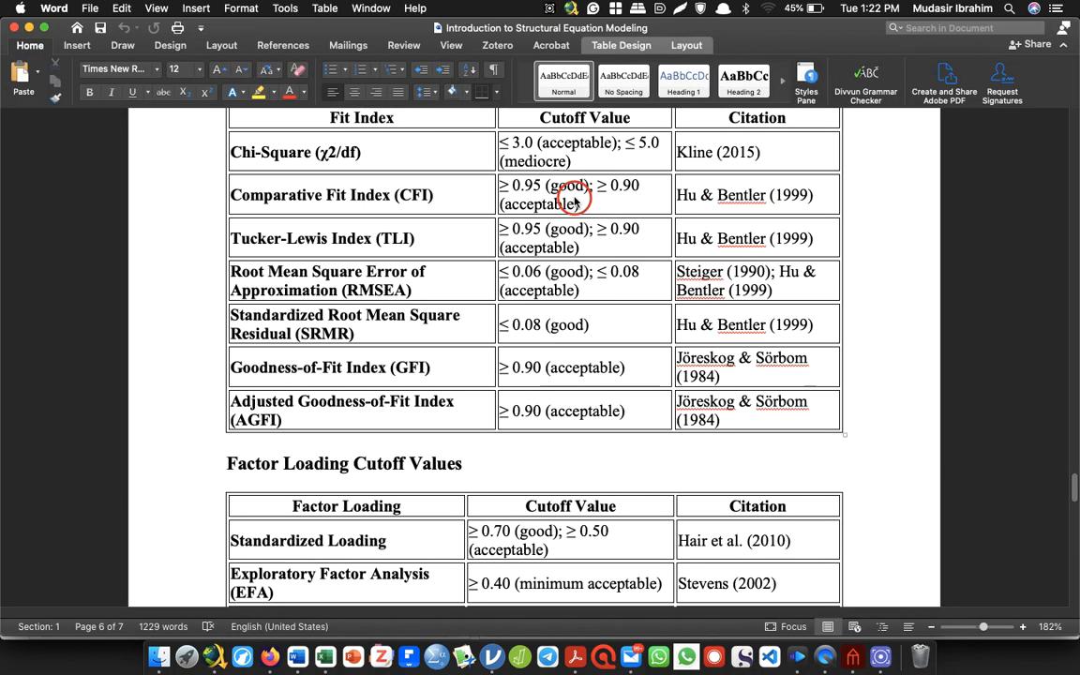
key(super+Tab)
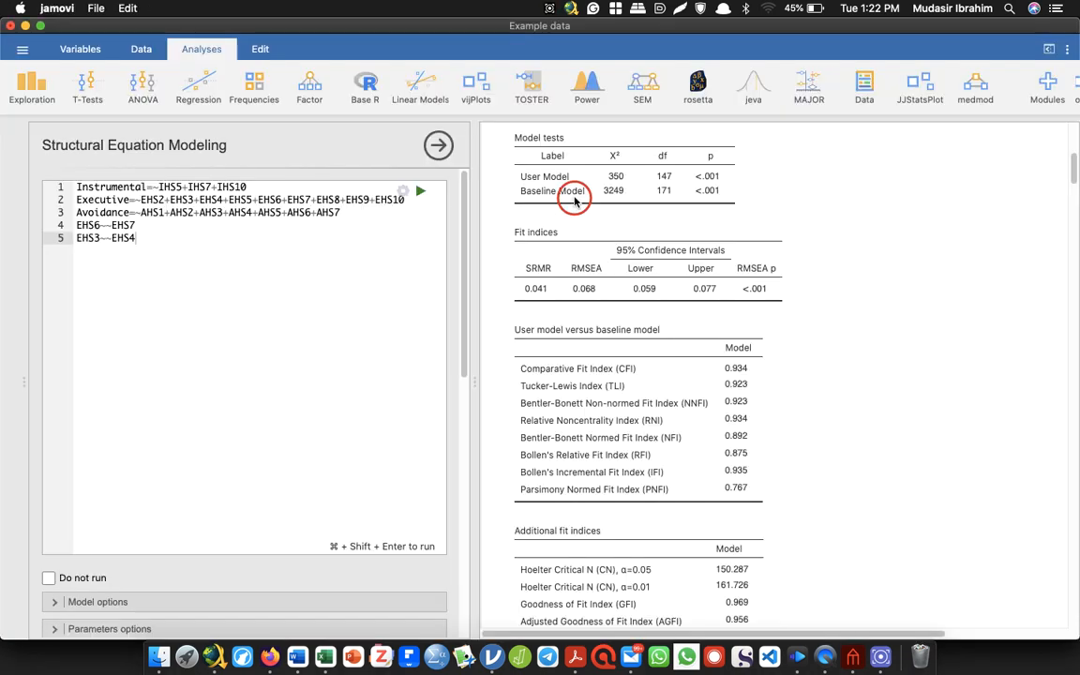
key(super+Tab)
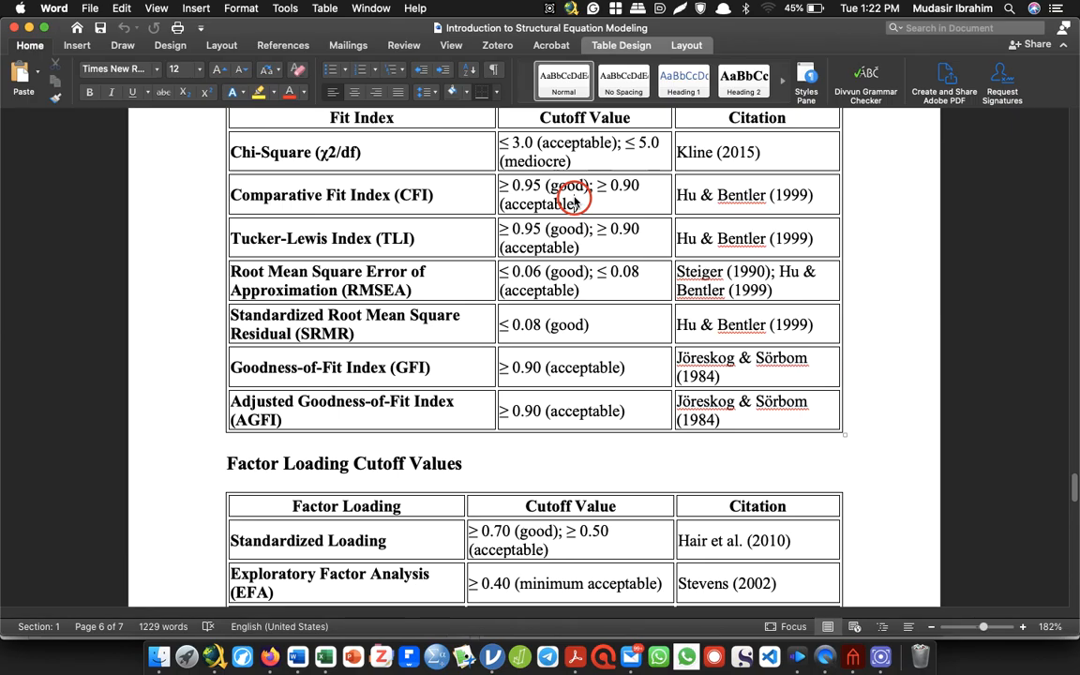
key(super+Tab)
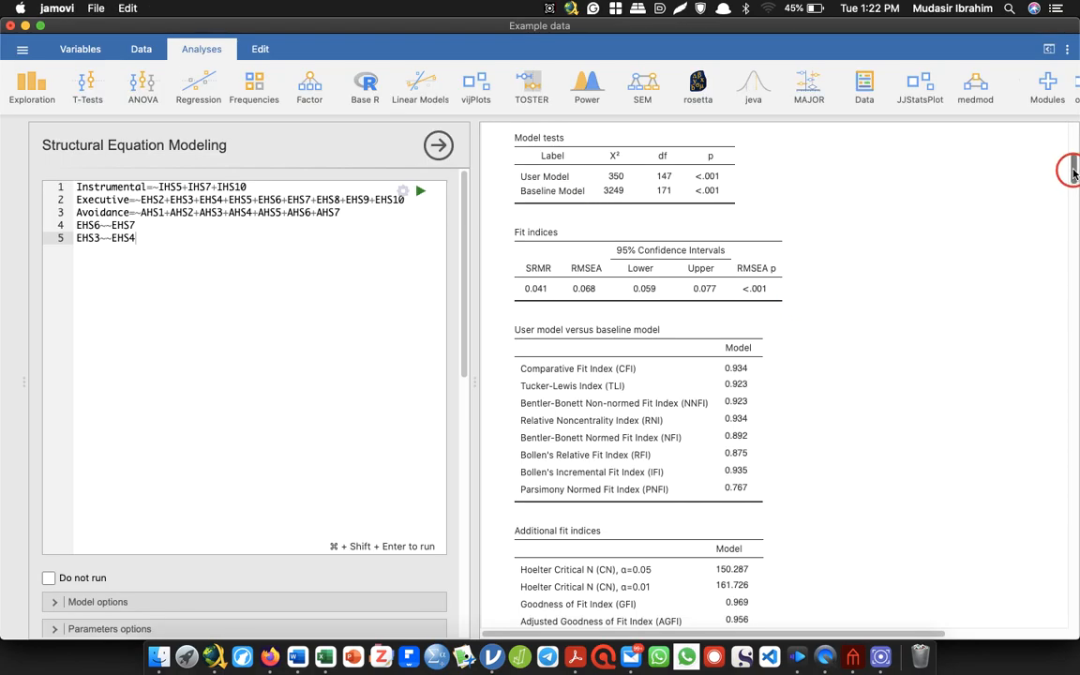
Step: Examine the modification indices table of the revised three-factor model and the loadings and factor correlations in its path diagram
scroll(778, 375, down, 20)
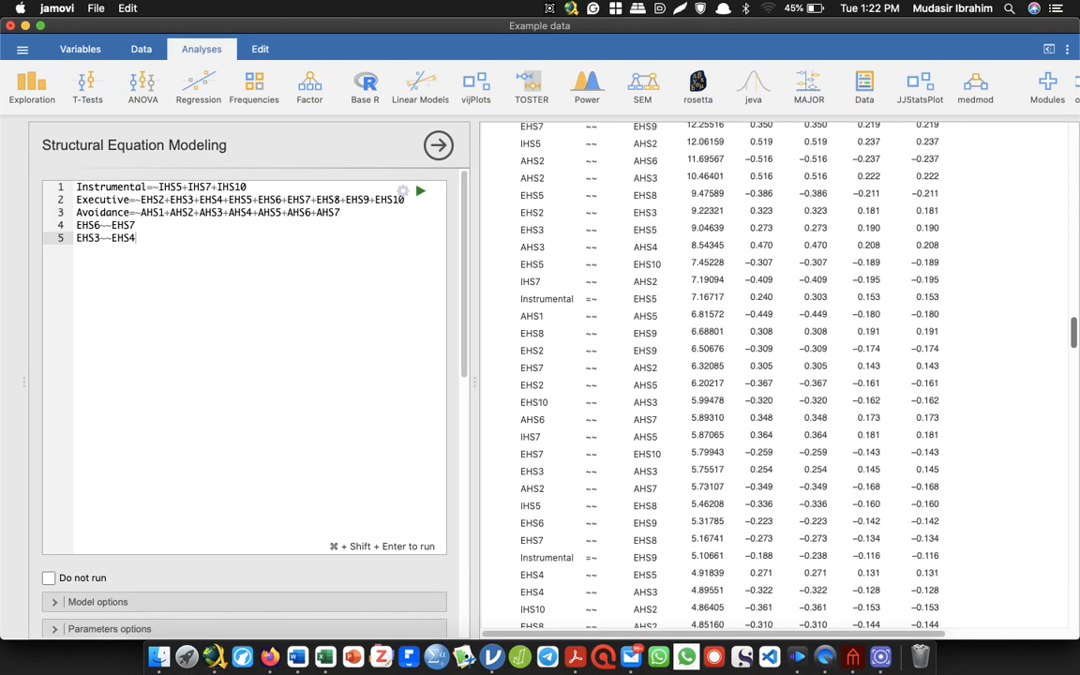
scroll(778, 375, down, 20)
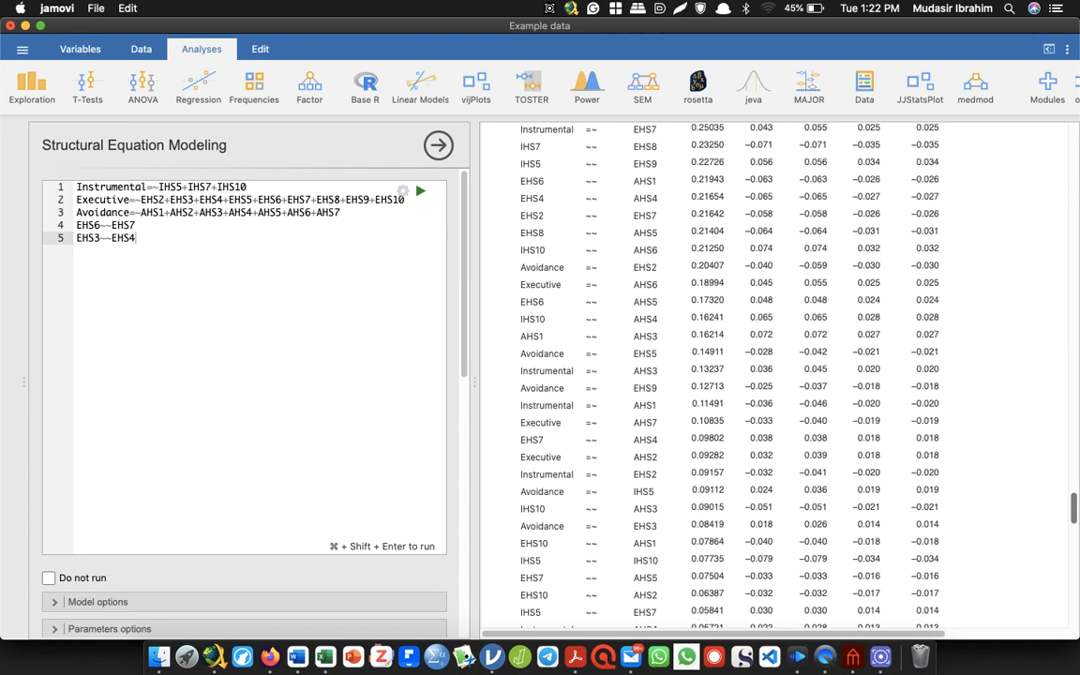
scroll(778, 375, down, 5)
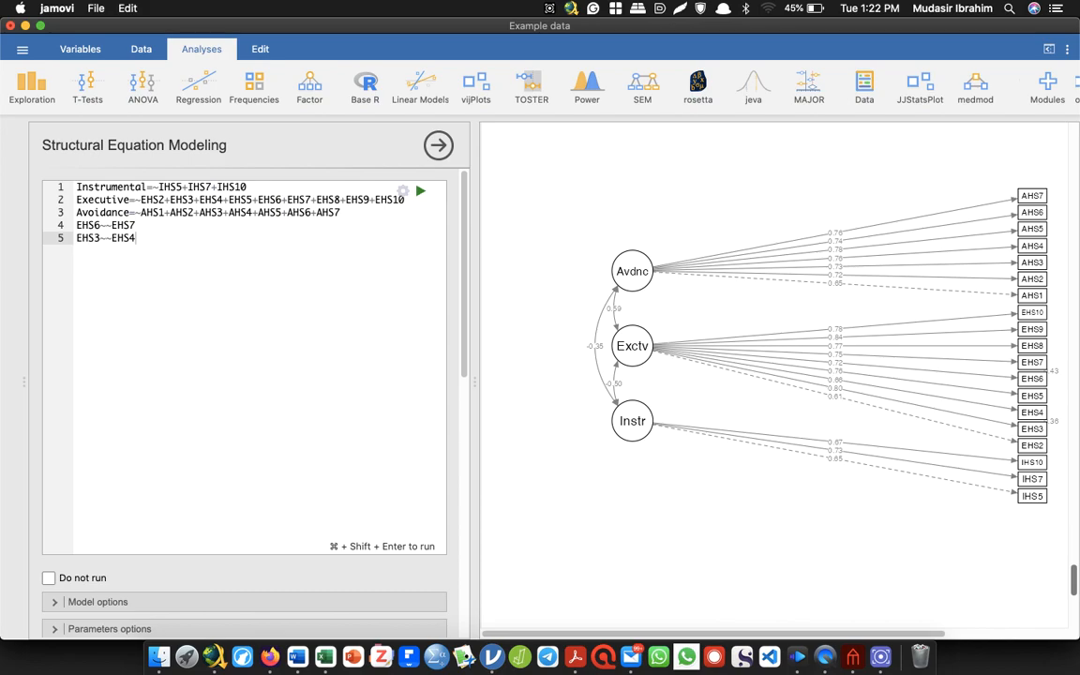
scroll(774, 375, down, 3)
scroll(774, 375, up, 10)
scroll(773, 375, up, 10)
scroll(774, 375, down, 7)
scroll(844, 469, down, 10)
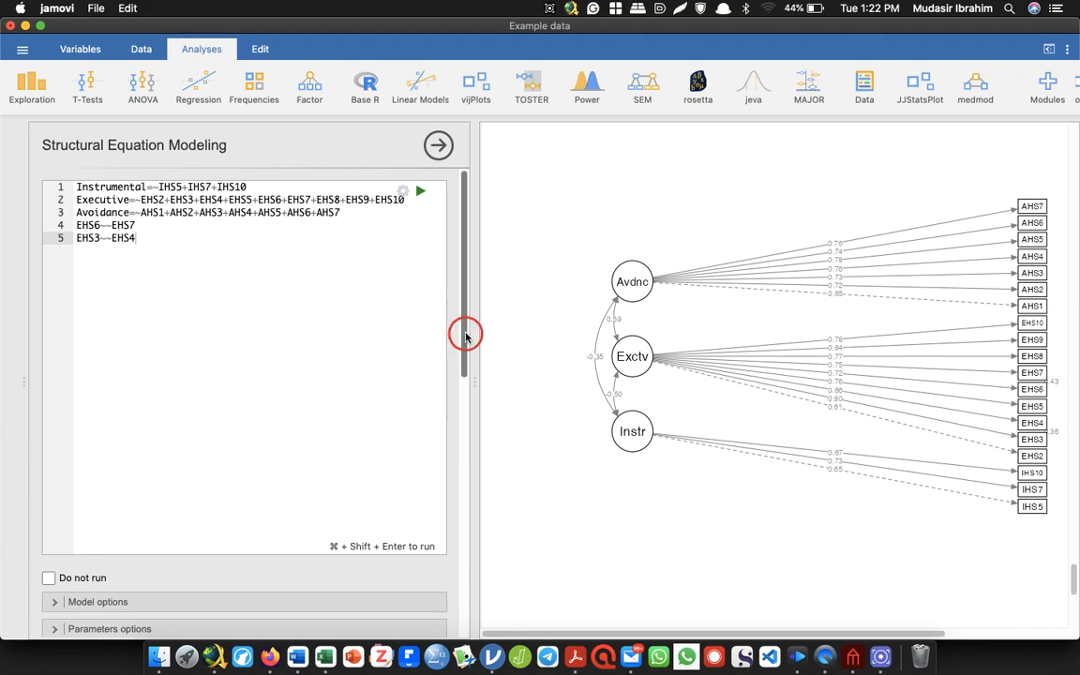
Step: Check the selected additional outputs in the output options and examine the reliability indices table with alpha, omega and AVE for each factor
drag(465, 337, 470, 560)
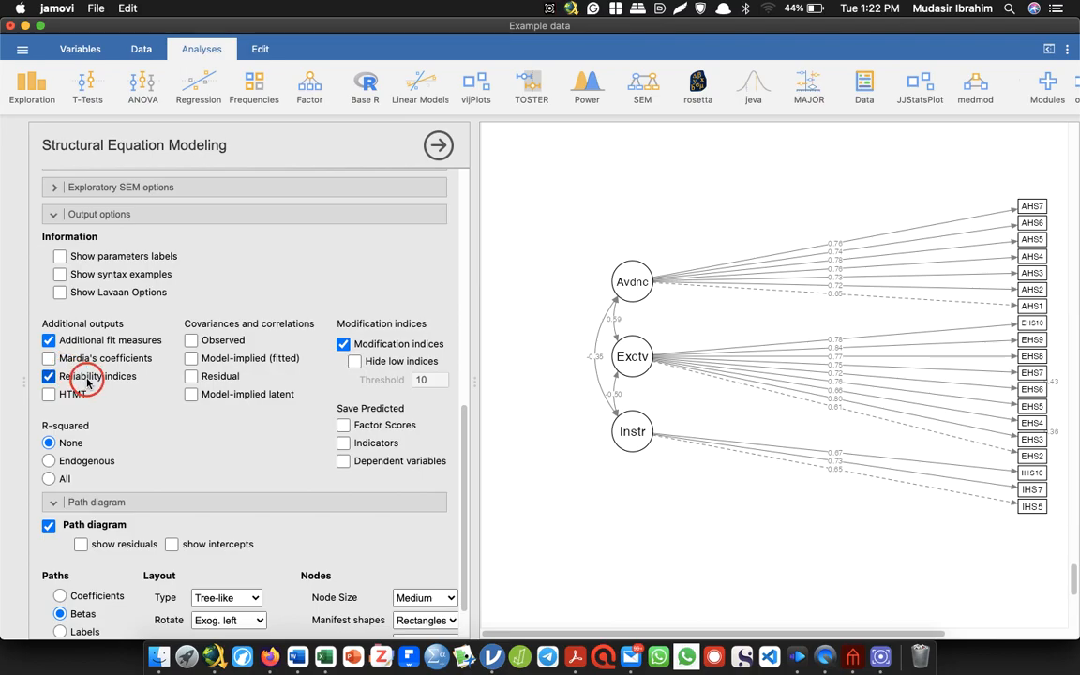
drag(1074, 581, 1073, 596)
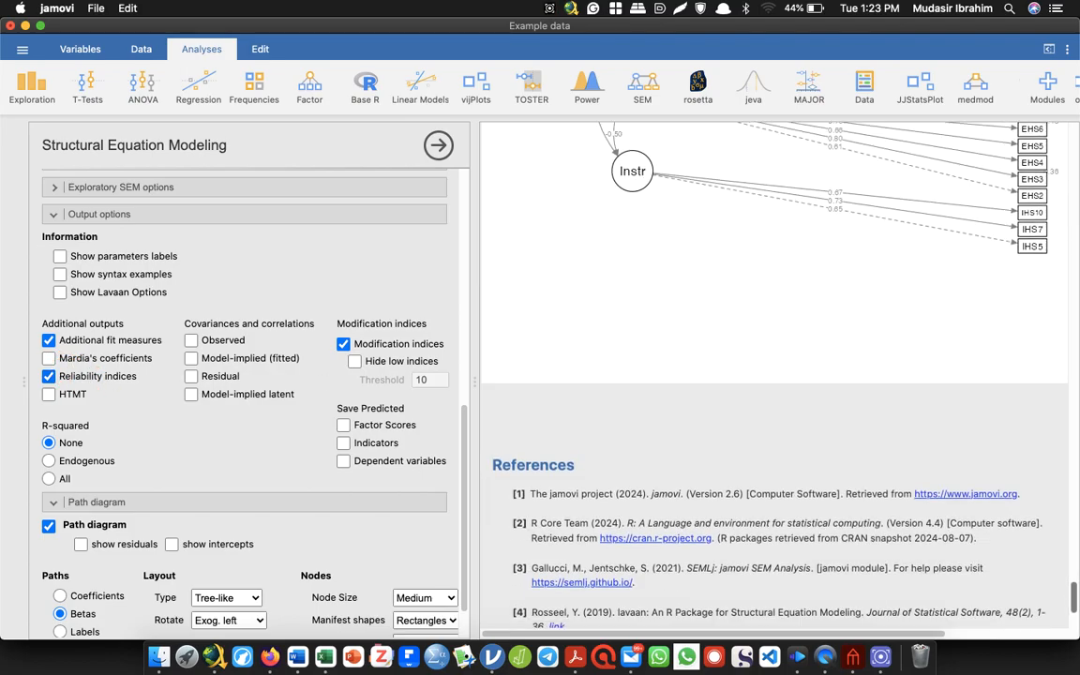
scroll(773, 375, up, 15)
scroll(774, 375, down, 10)
scroll(774, 375, up, 10)
scroll(773, 375, up, 7)
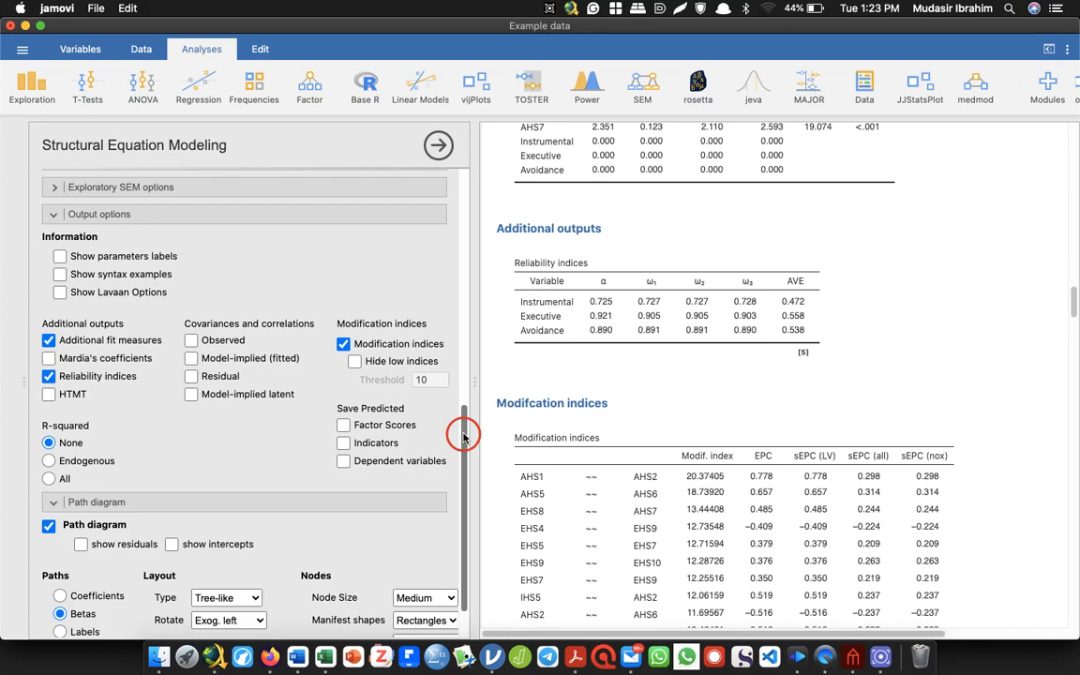
Step: Copy the entire Structural Equation Models analysis output from the results
drag(1074, 295, 1071, 118)
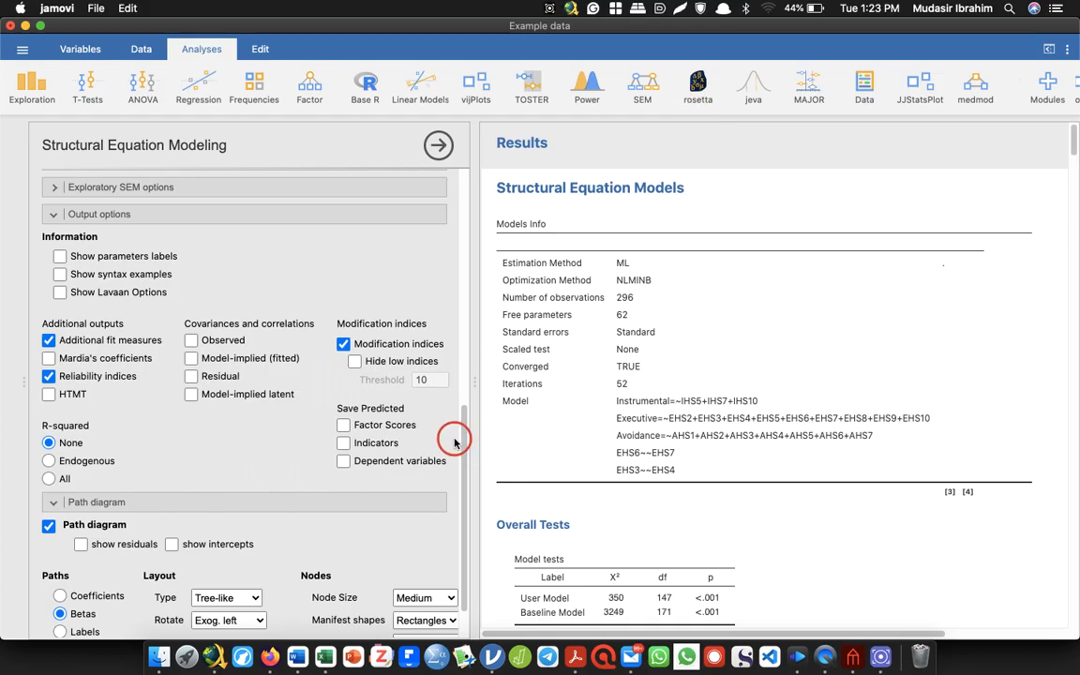
scroll(459, 442, up, 15)
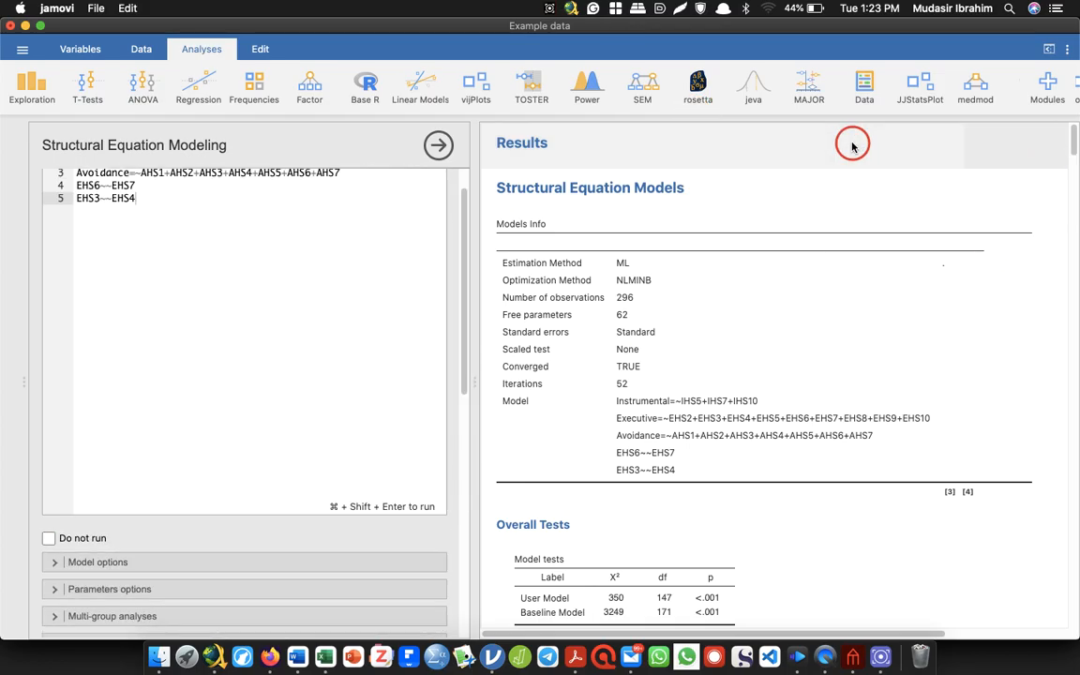
click(908, 188)
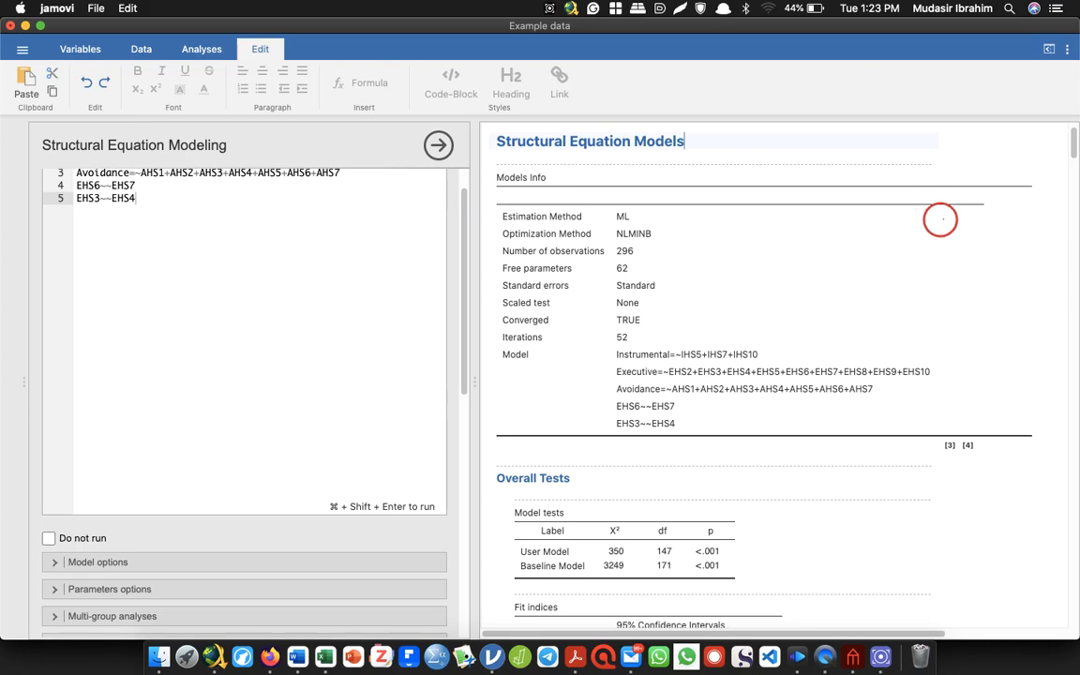
click(771, 194)
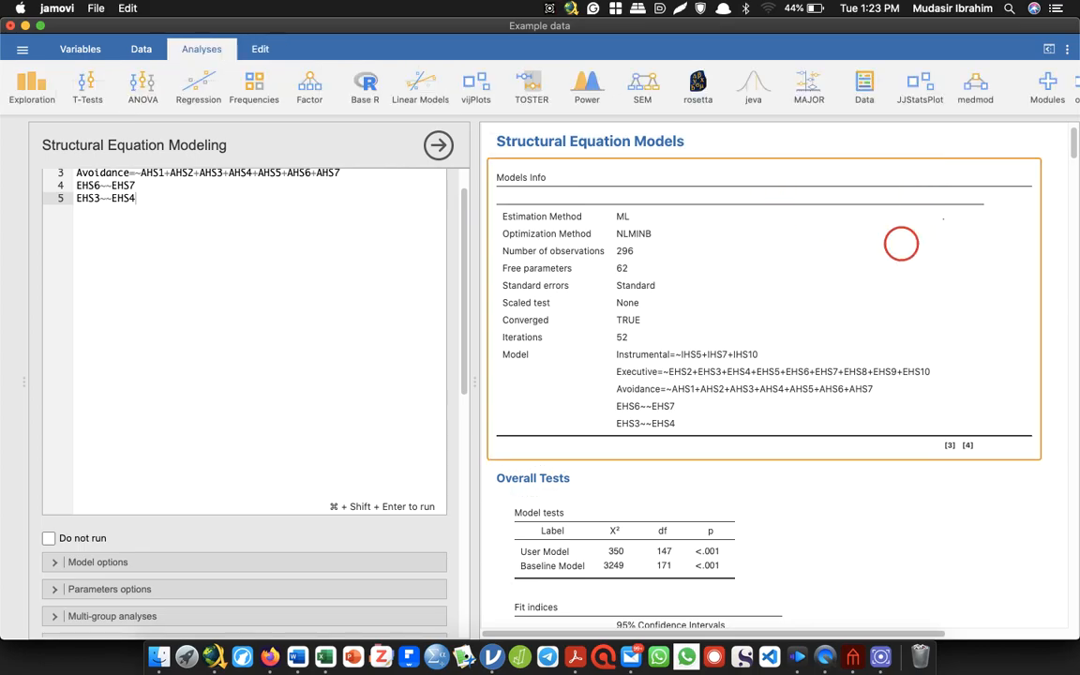
click(894, 508)
click(835, 196)
click(838, 141)
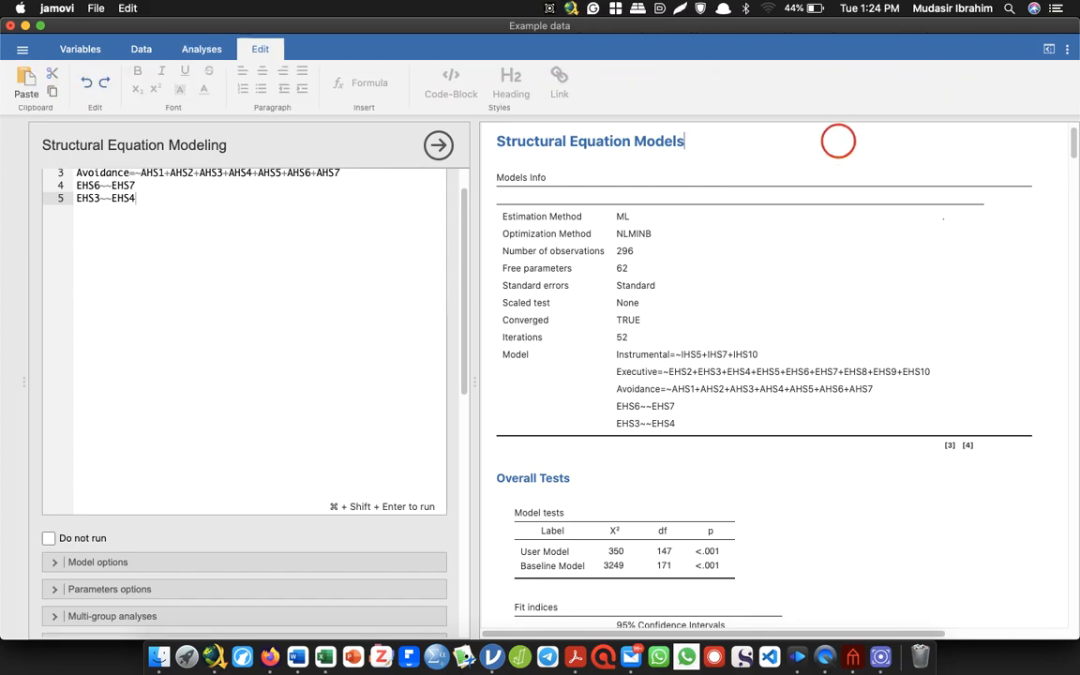
click(891, 159)
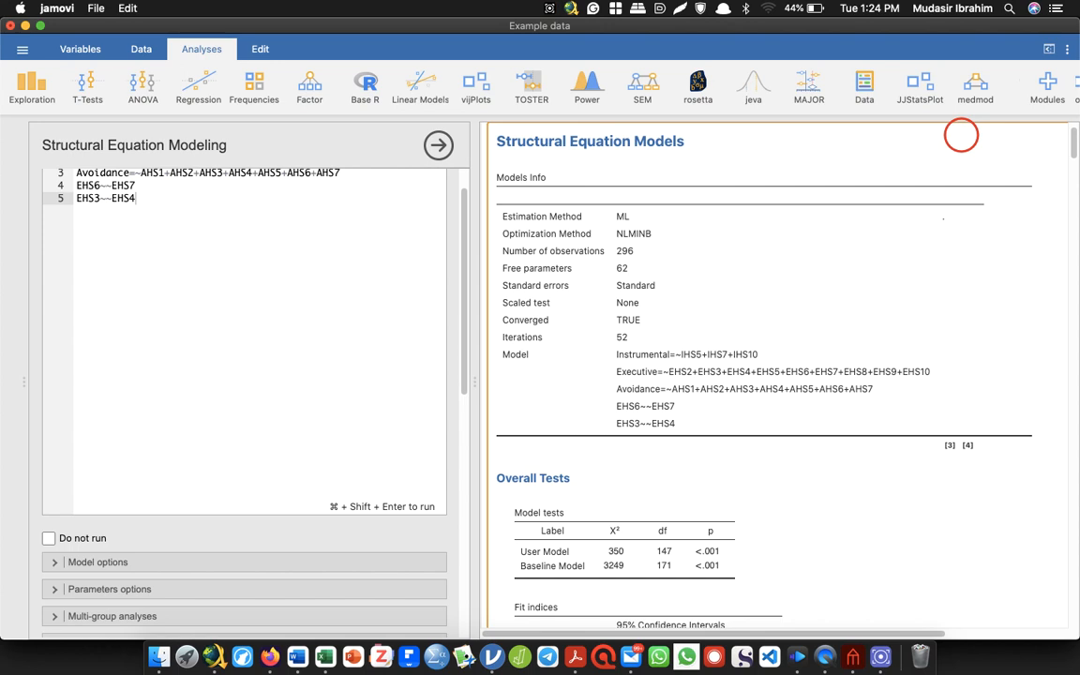
right_click(961, 136)
click(995, 140)
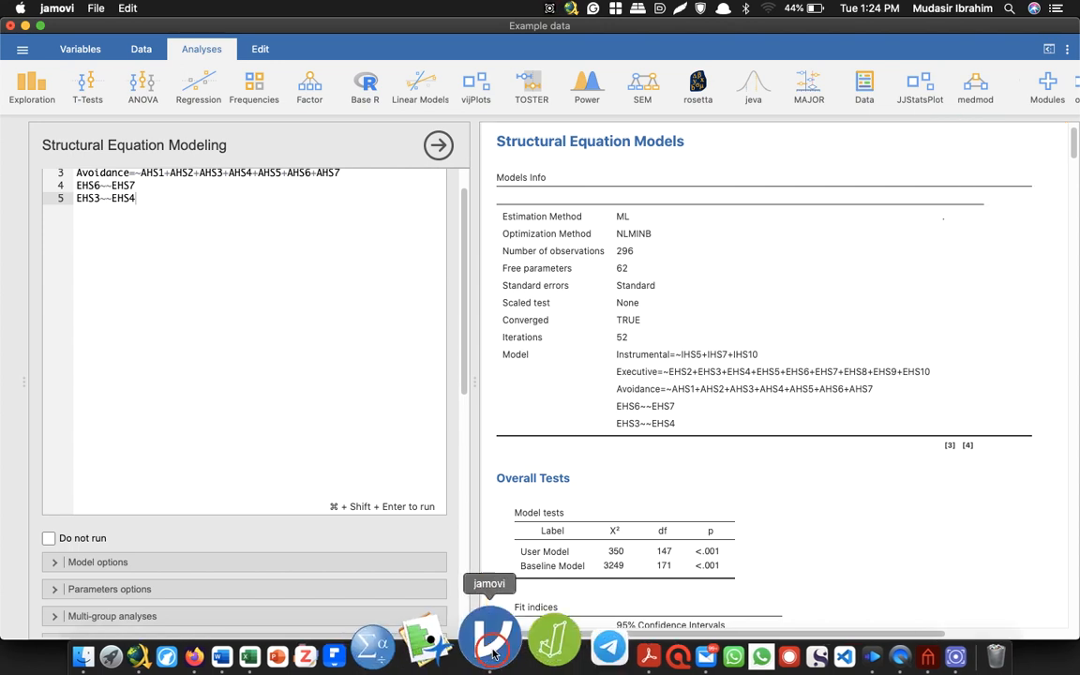
Step: Switch to Word and paste the copied analysis output into a new blank document
click(300, 654)
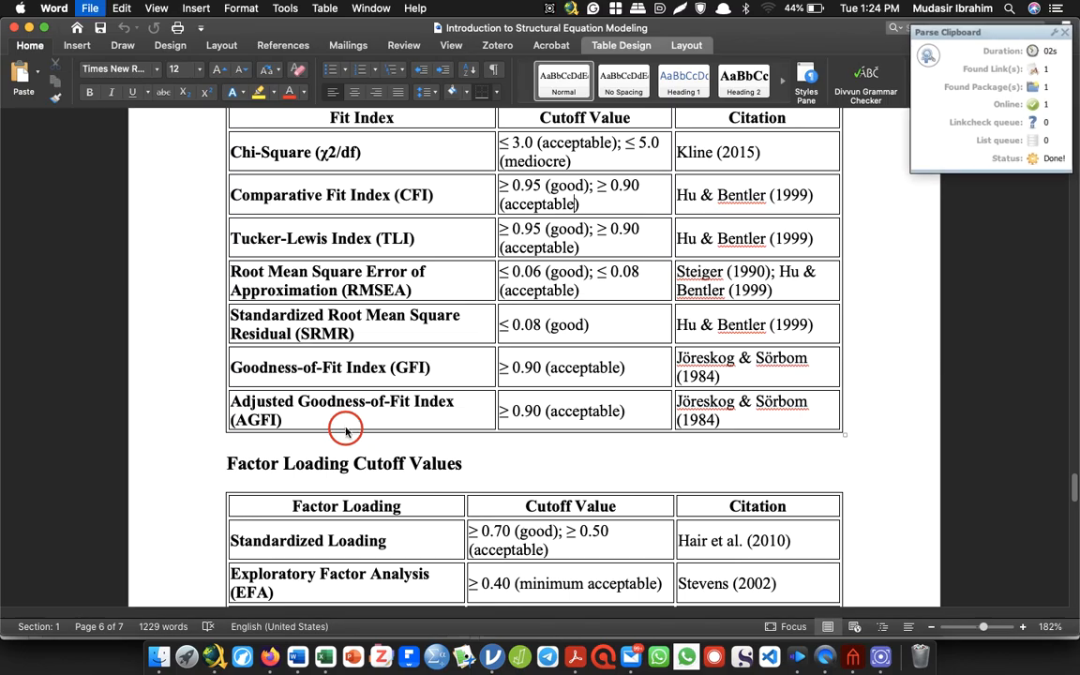
key(super+n)
key(super+v)
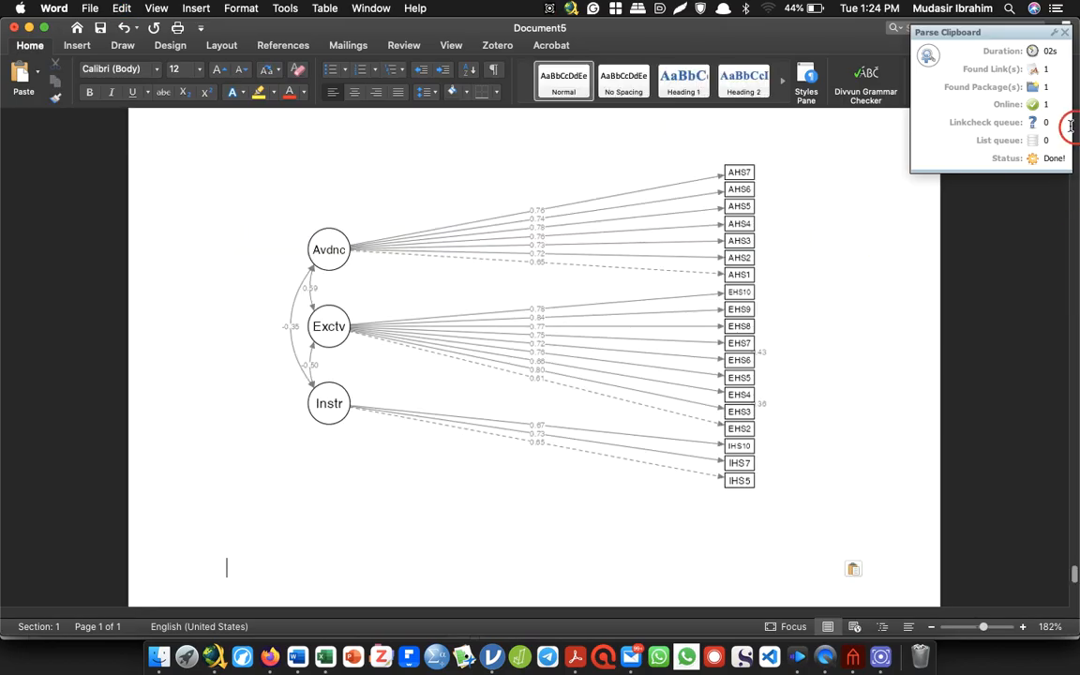
Step: Review the pasted output in the Word document from the path diagram back to its first page, and return to jamovi
click(667, 241)
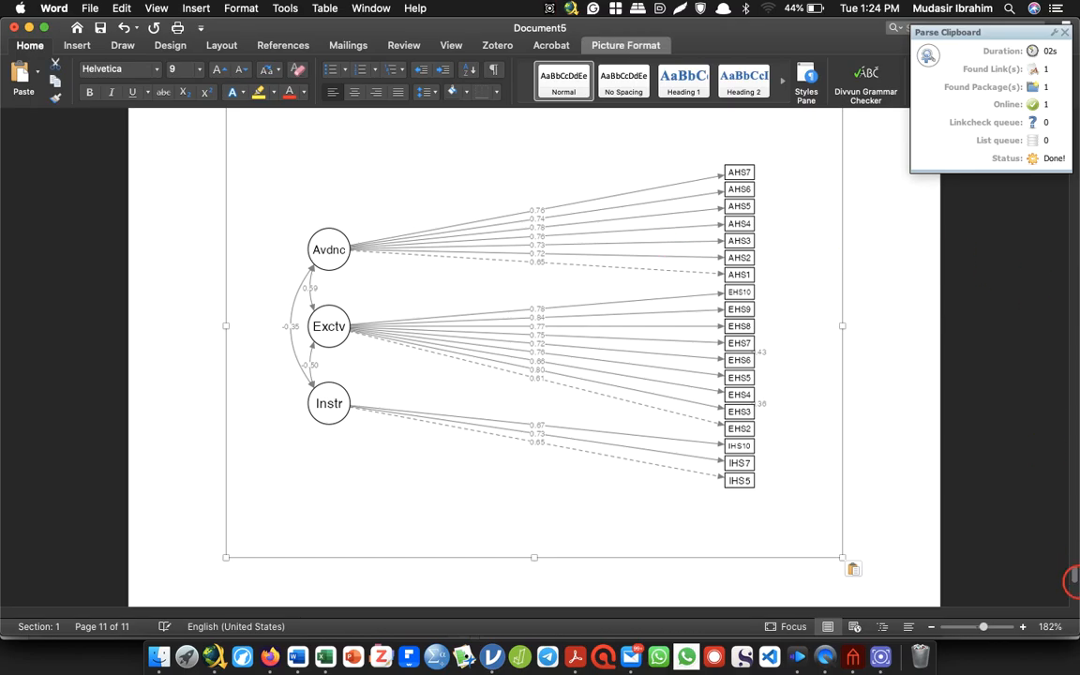
drag(1071, 574, 1076, 108)
key(alt+Tab)
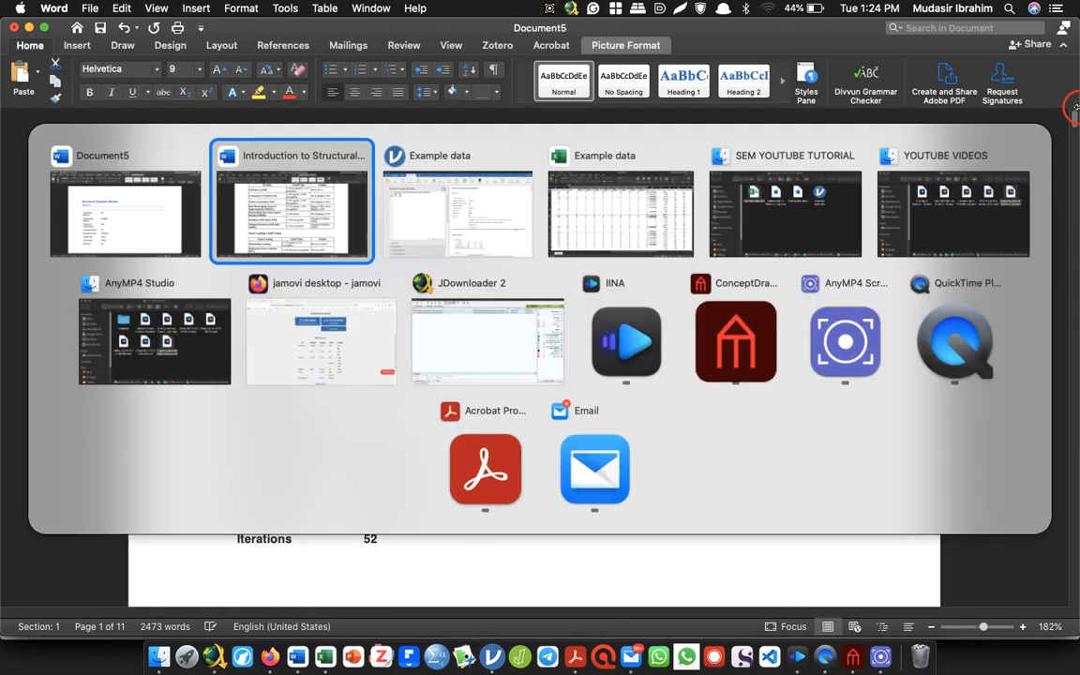
key(alt+Tab)
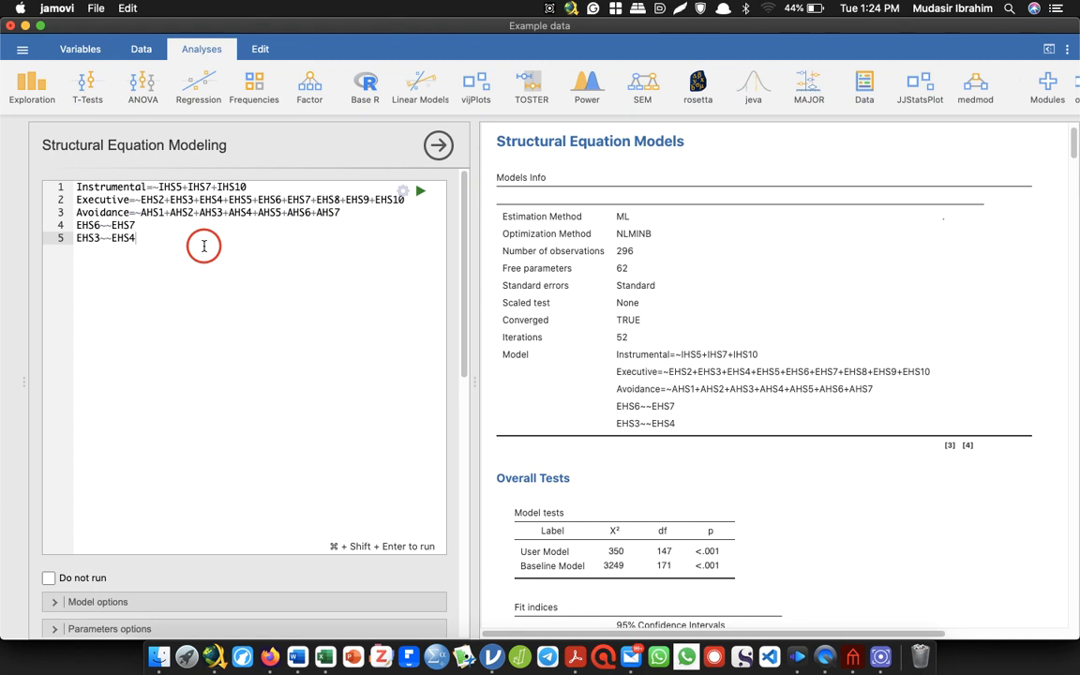
key(Escape)
click(603, 227)
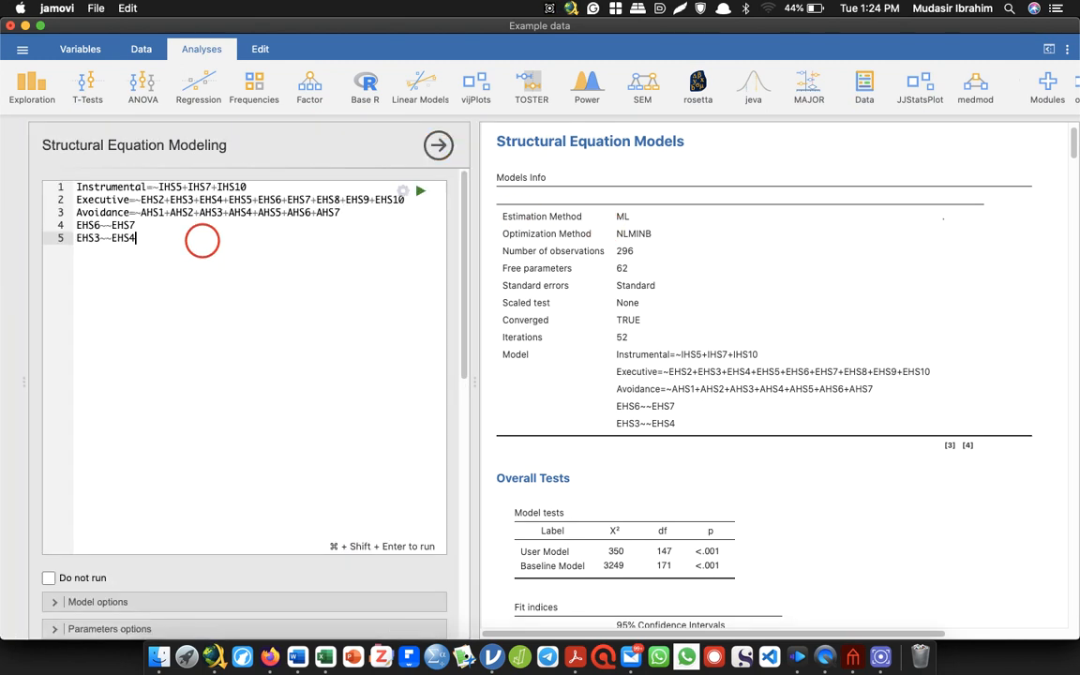
Step: Add the second-order factor AcademicHSB=~Instrumental+Executive+Avoidance as a sixth line of the model syntax and run the model
key(Return)
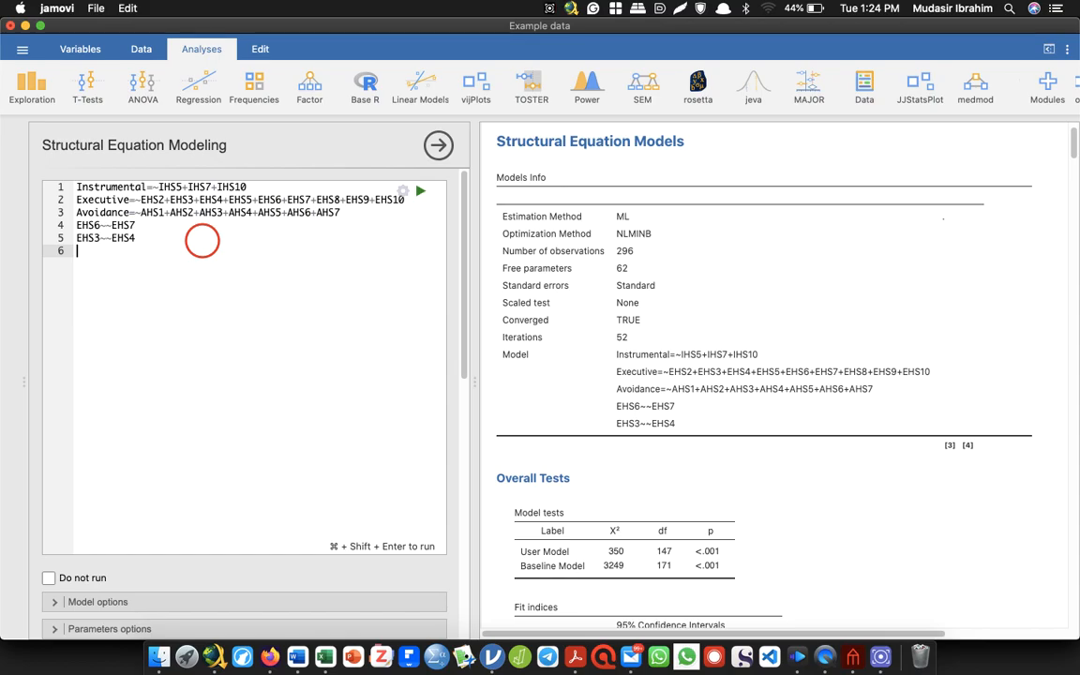
text(Acadmie)
text(emi)
text(cHSB=~)
text(Instru)
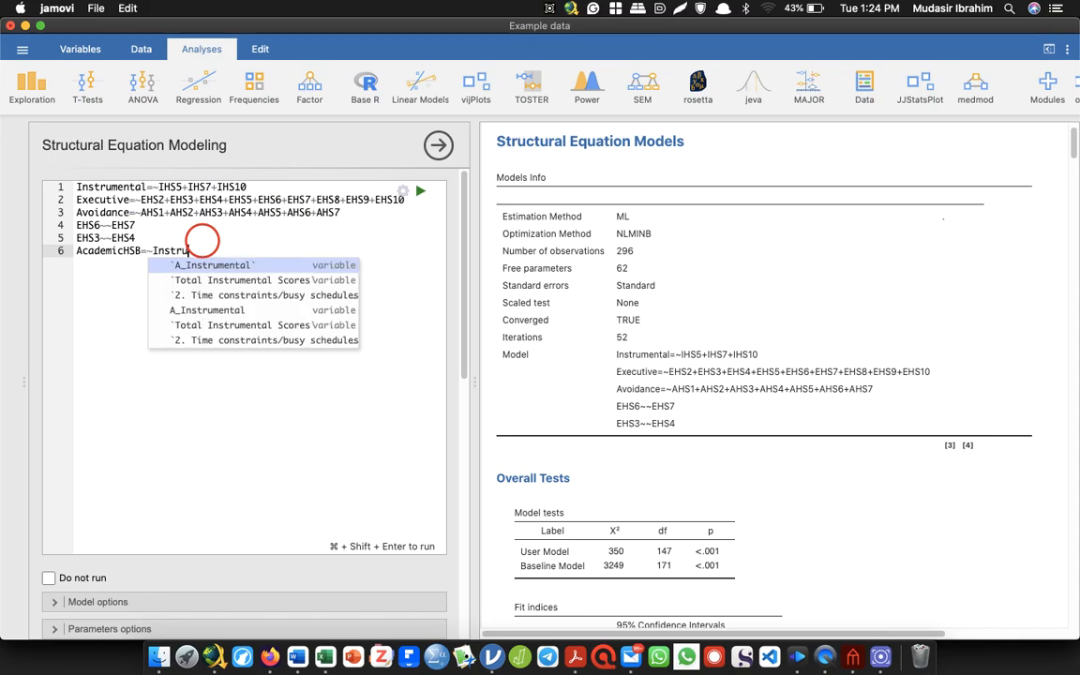
text(mental+)
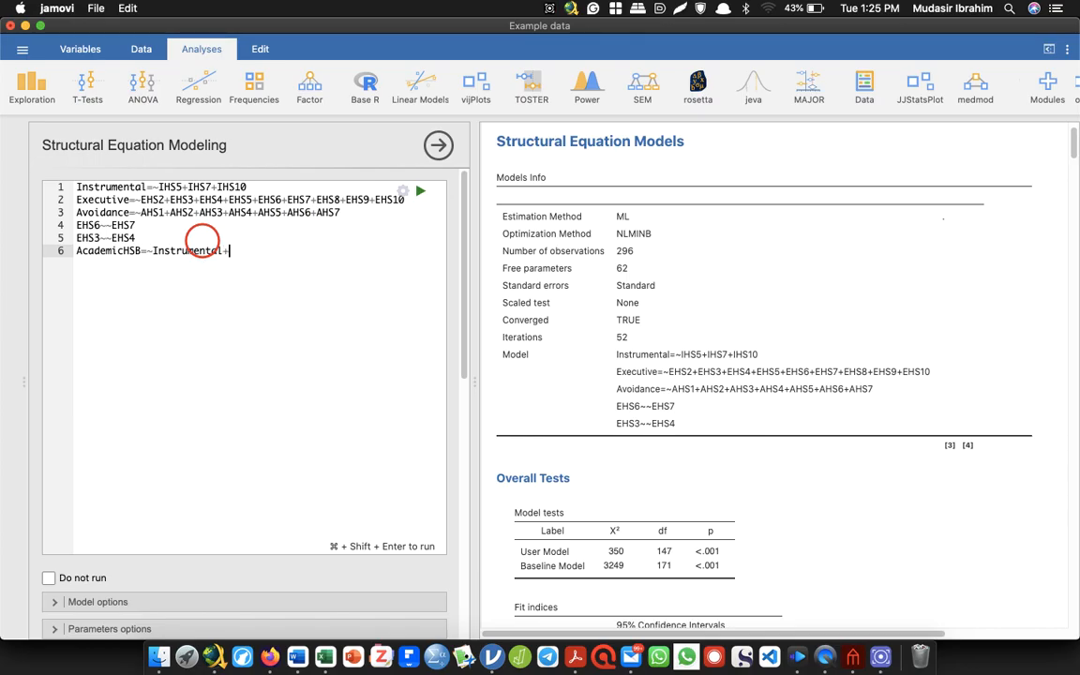
text(Execut)
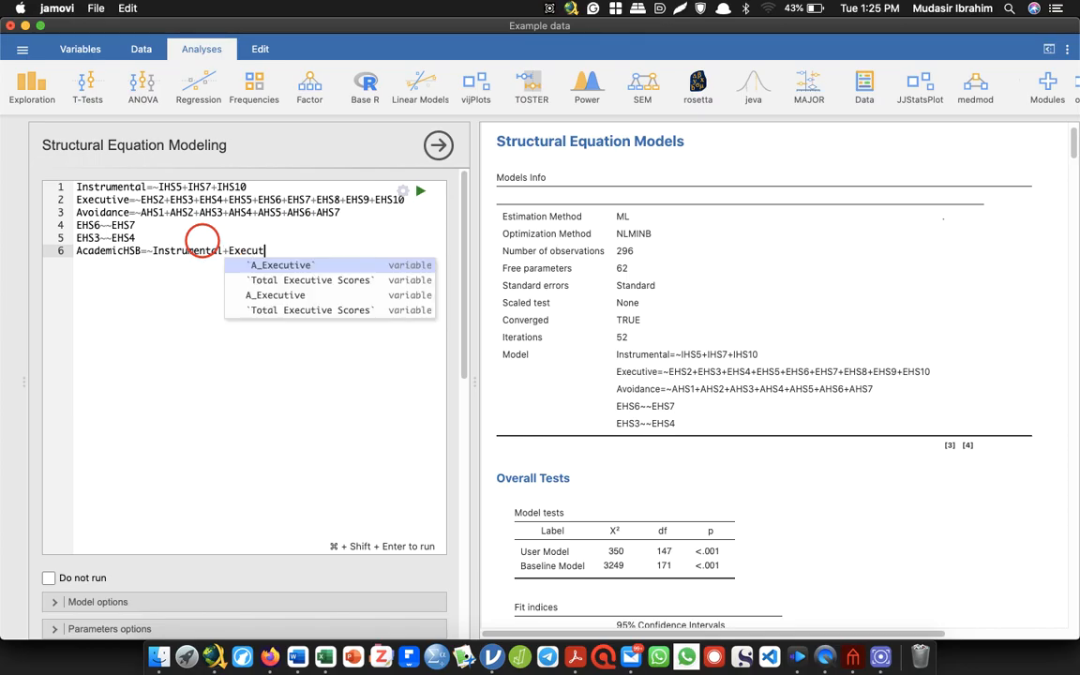
text(ive+Avoidance)
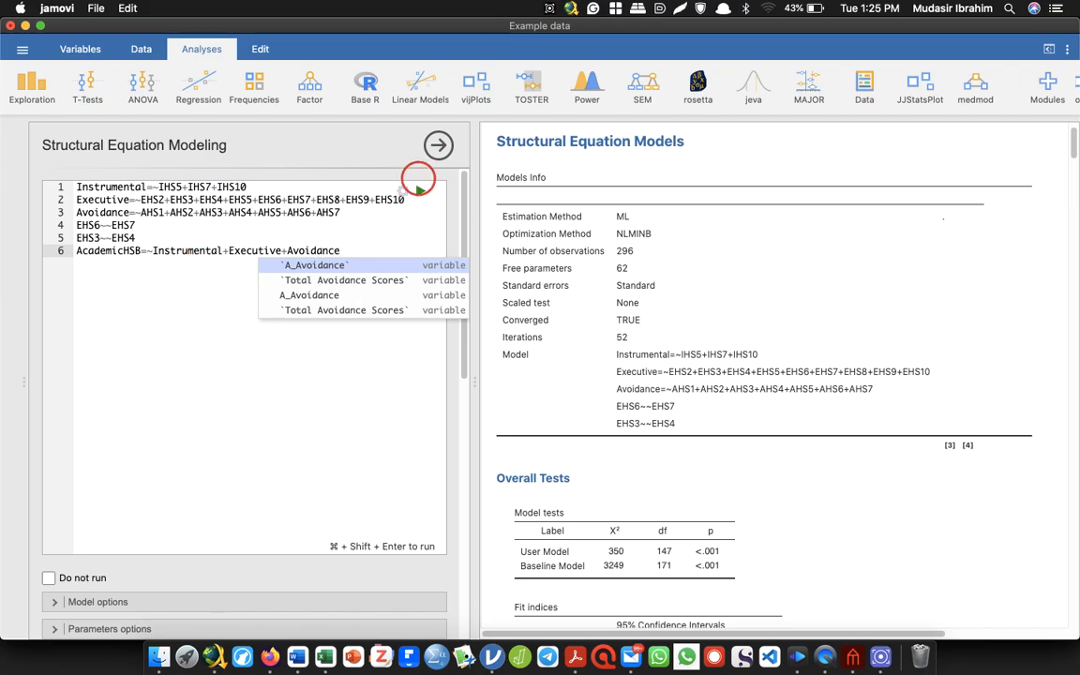
click(421, 191)
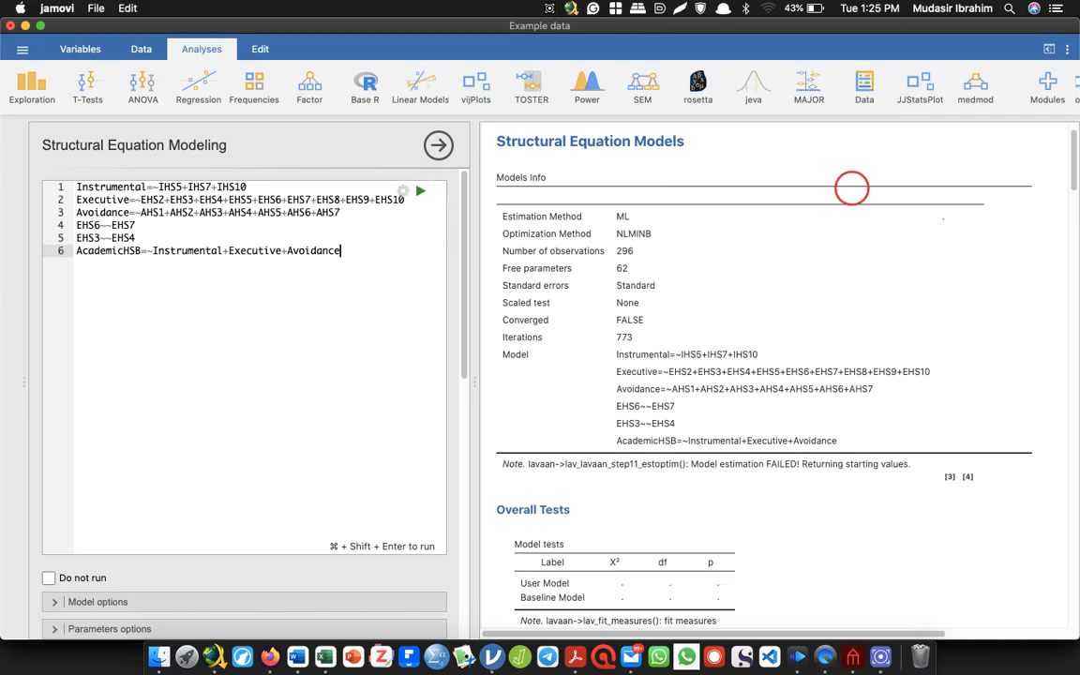
Step: Turn off the modification indices output for the second-order model and rerun the analysis
drag(1069, 153, 1073, 488)
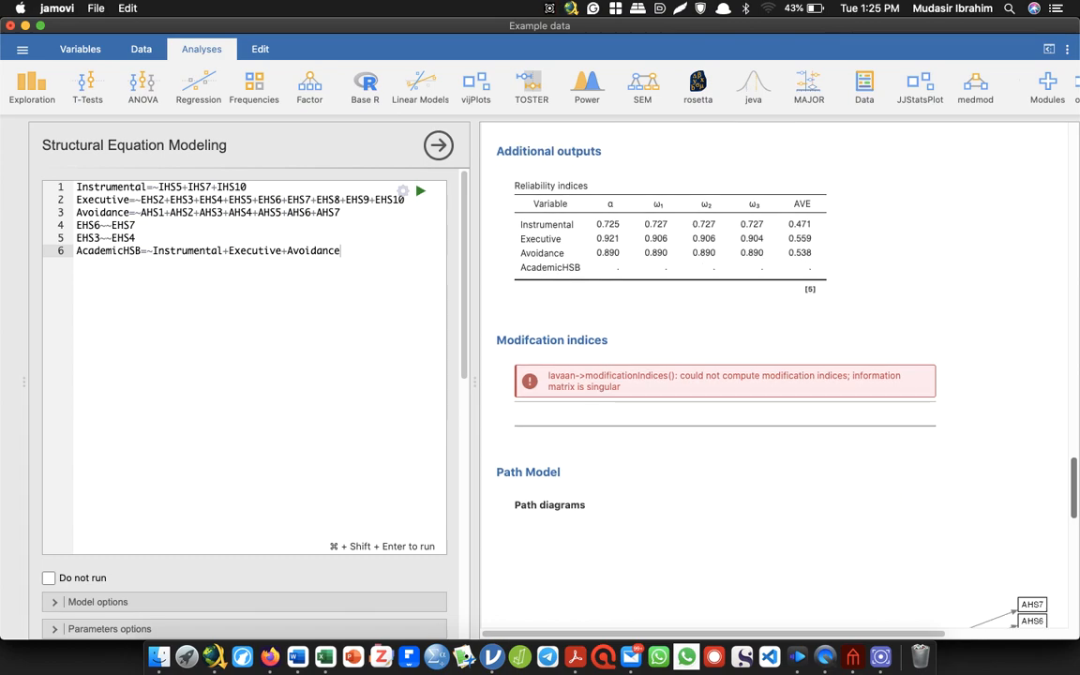
scroll(459, 292, down, 1)
scroll(459, 292, down, 10)
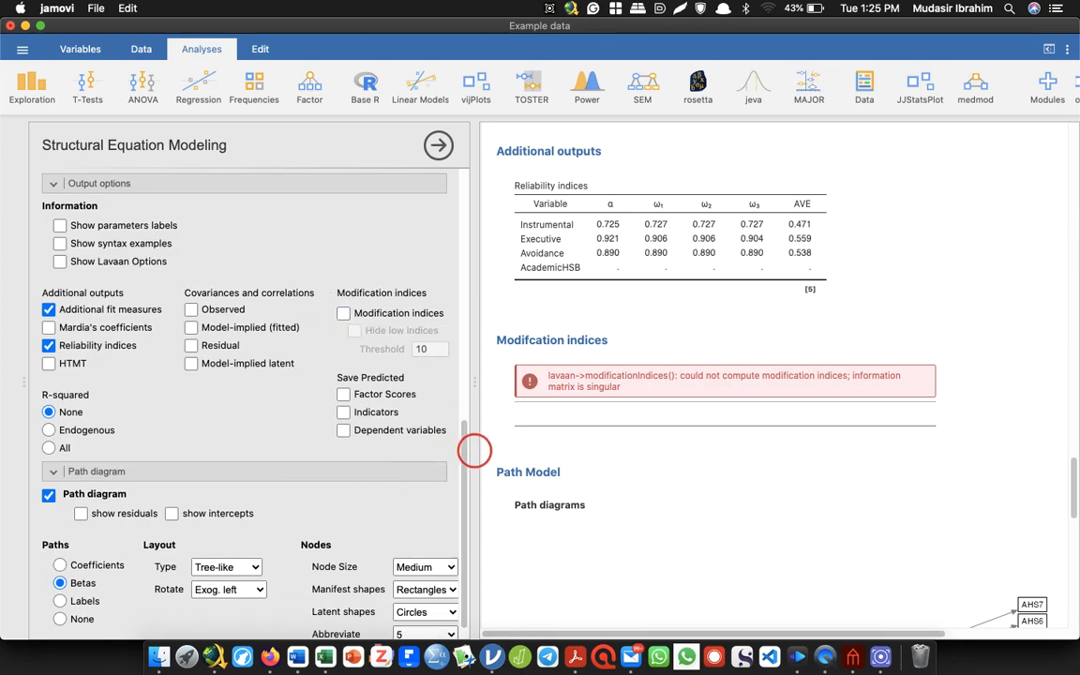
scroll(465, 438, up, 10)
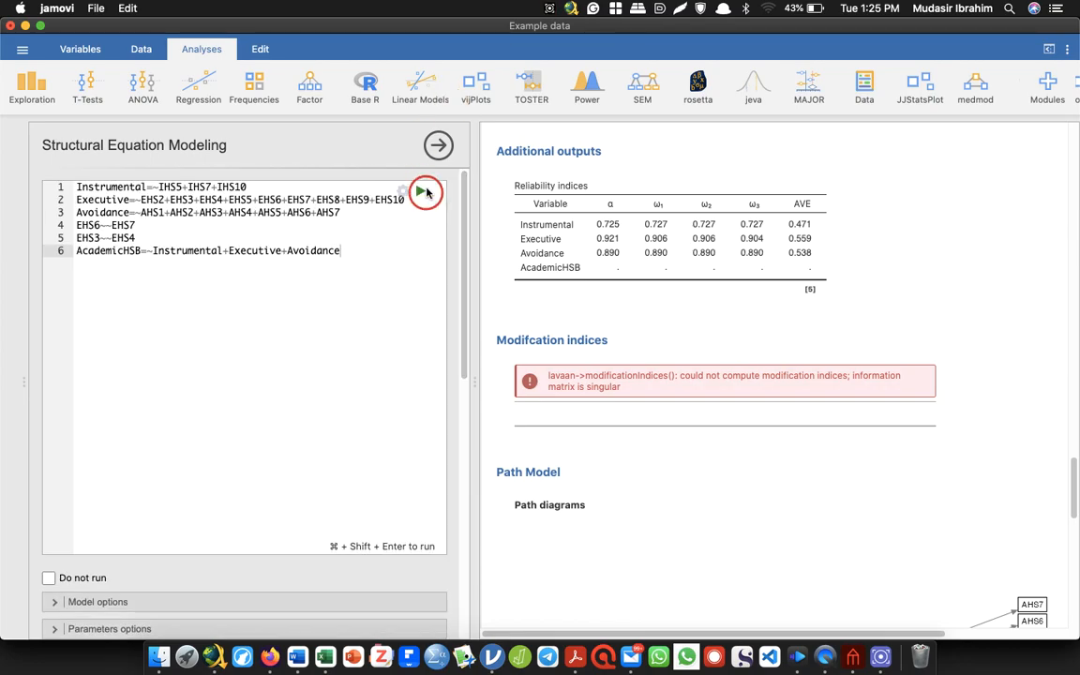
click(421, 191)
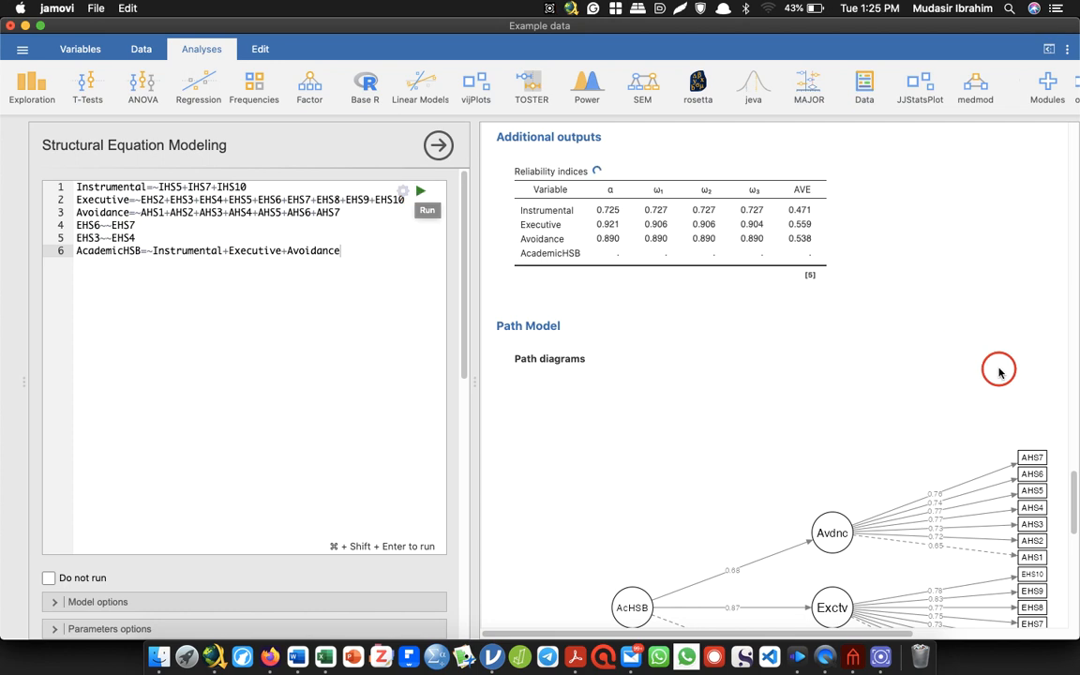
Step: Examine the second-order model's information, AcademicHSB path diagram and reliability indices in the rerun results
scroll(1072, 502, up, 1)
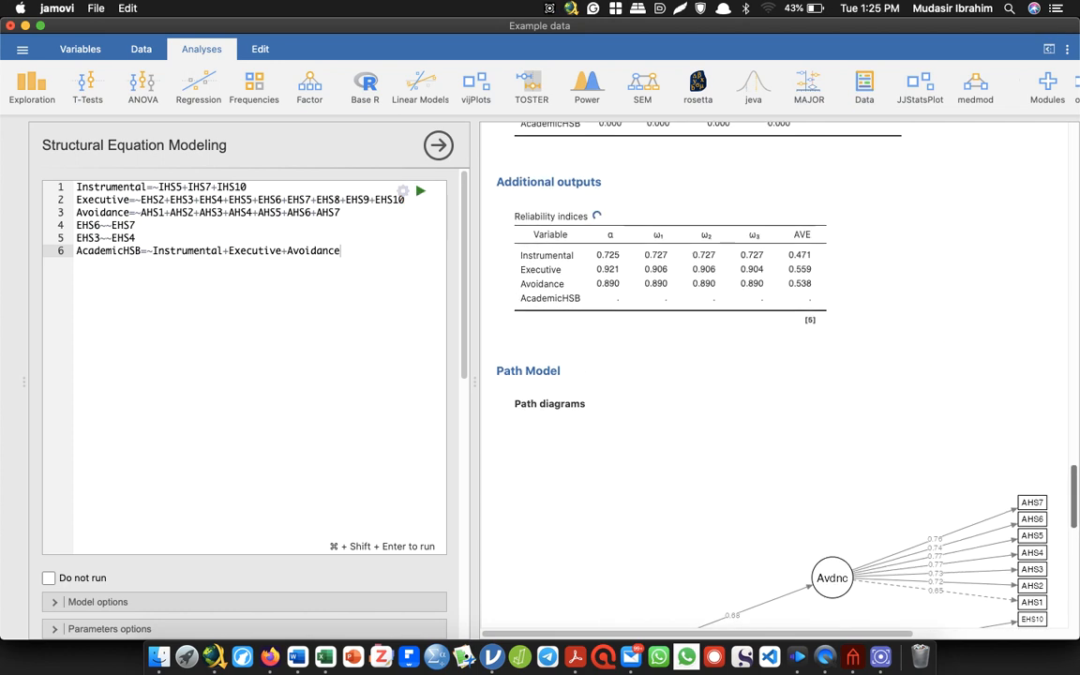
scroll(769, 375, up, 10)
drag(1073, 218, 1073, 164)
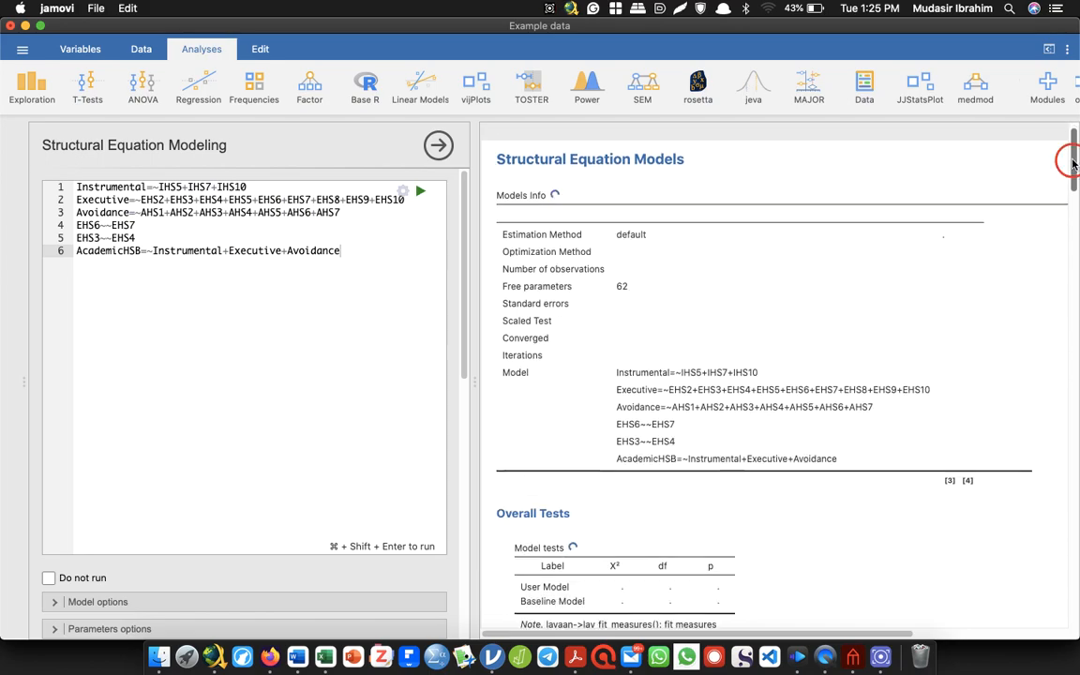
drag(1074, 164, 1074, 153)
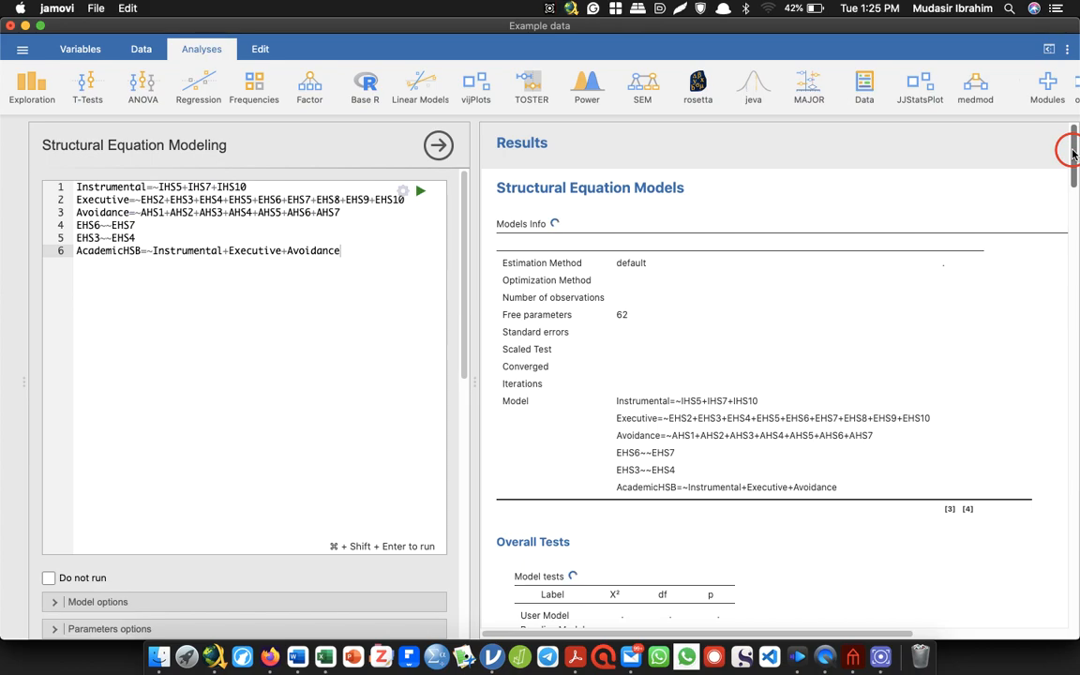
drag(1073, 150, 1073, 539)
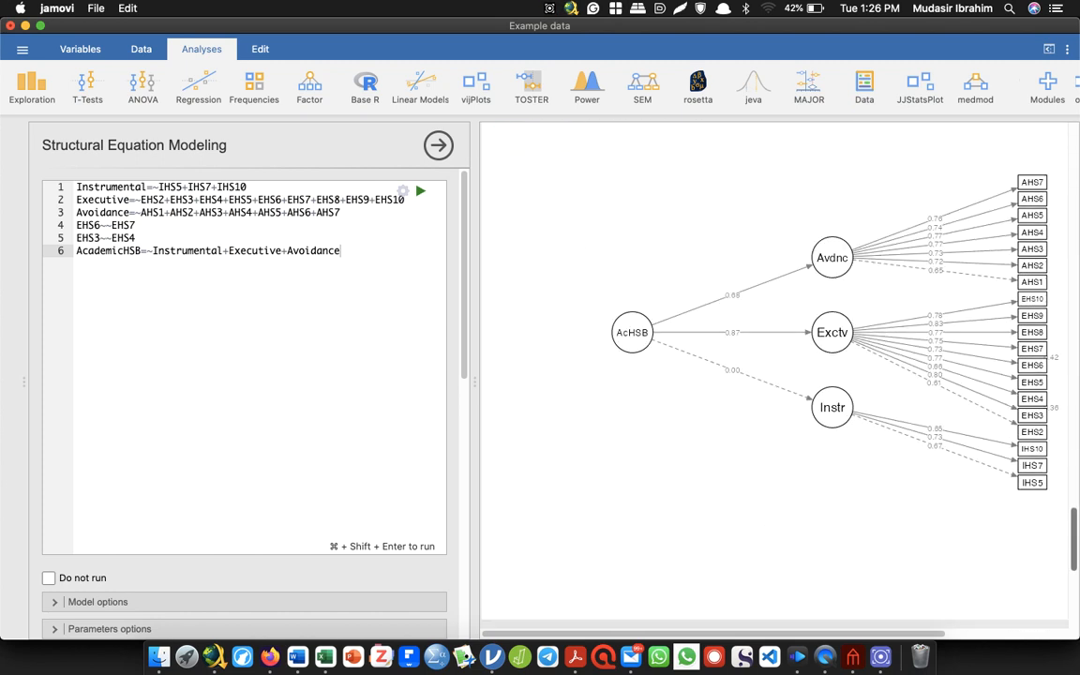
scroll(803, 485, up, 5)
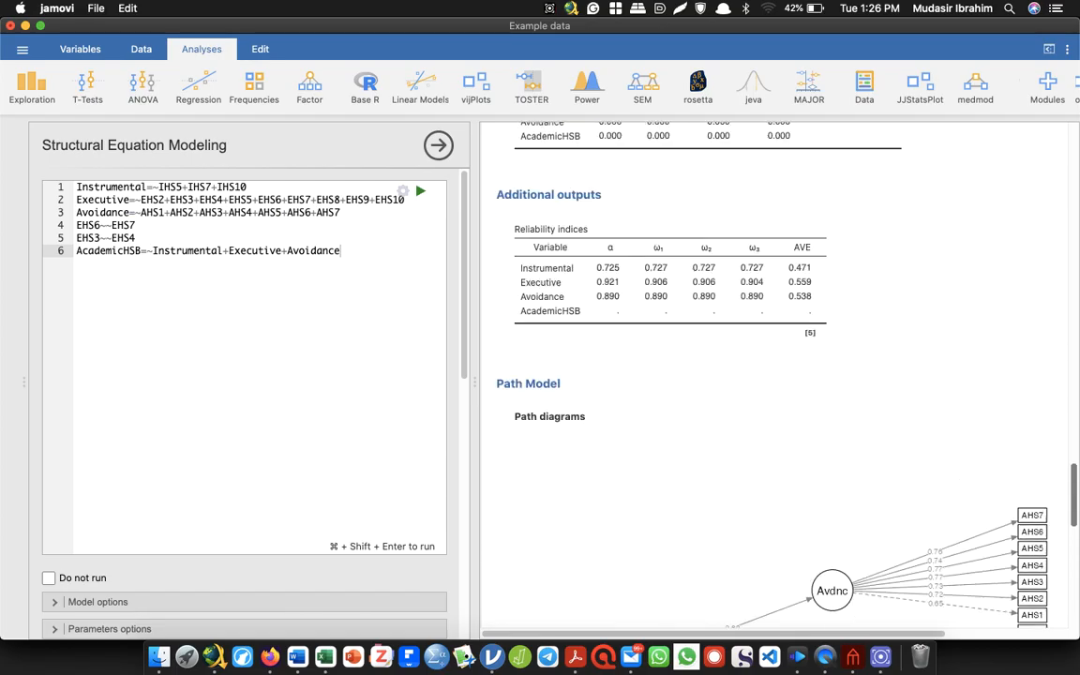
Step: Switch to the Word document, examine the exported three-factor results including the reliability indices, and return to the second-order results in jamovi
key(alt+Tab)
drag(1072, 138, 1074, 169)
scroll(534, 357, down, 20)
scroll(535, 356, down, 20)
scroll(534, 356, down, 15)
scroll(534, 357, up, 10)
scroll(534, 356, up, 15)
scroll(535, 356, up, 15)
scroll(959, 299, up, 10)
scroll(959, 299, down, 5)
key(super+Tab)
click(962, 300)
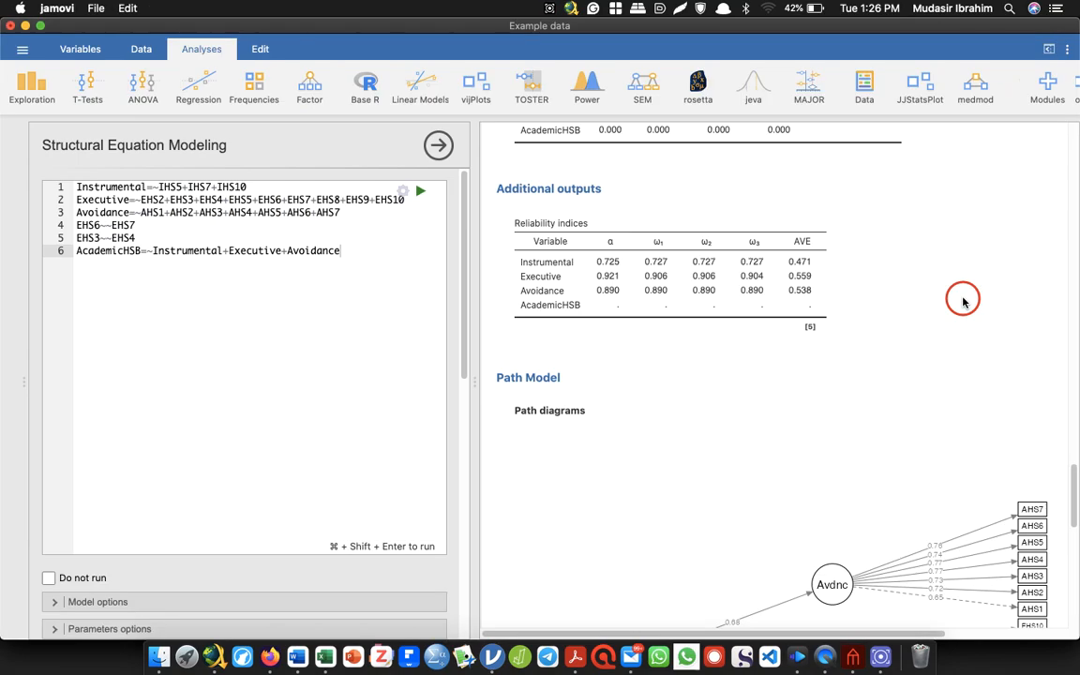
key(super+Tab)
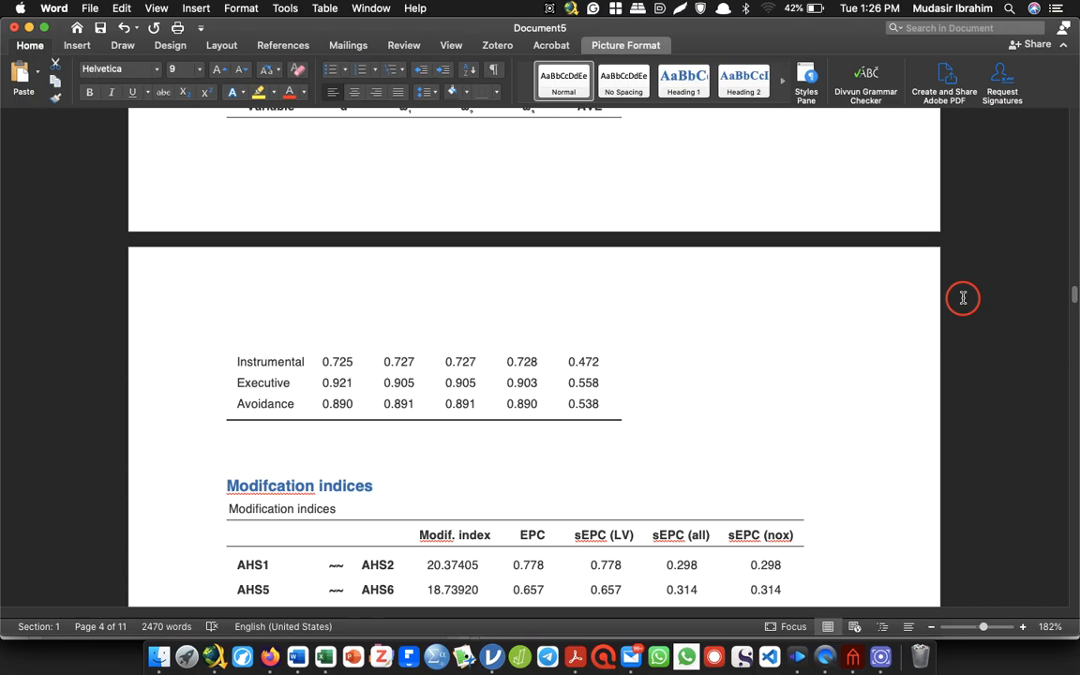
key(super+Tab)
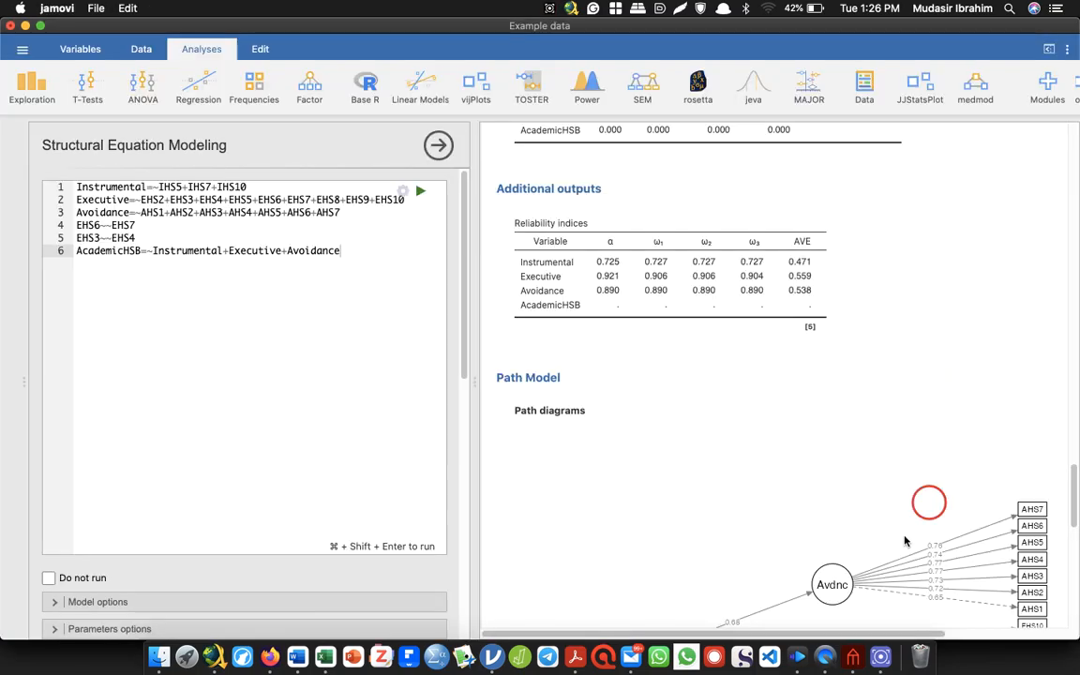
Step: Copy the second-order AcademicHSB path diagram as an image and switch to the Word document
click(782, 513)
right_click(782, 512)
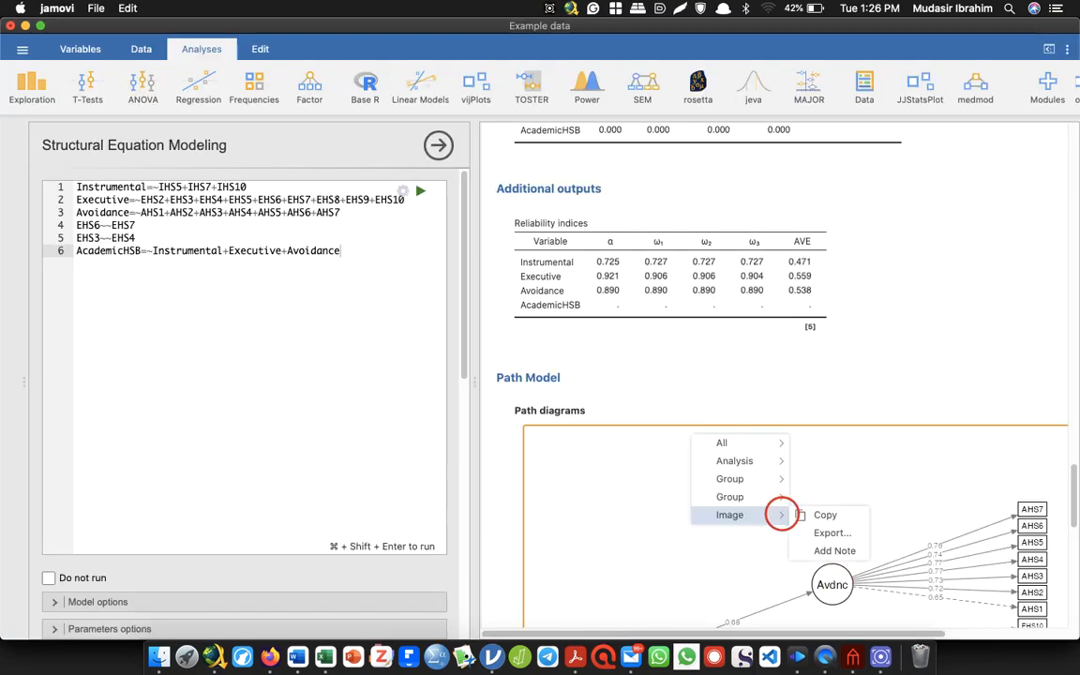
click(814, 514)
key(super+Tab)
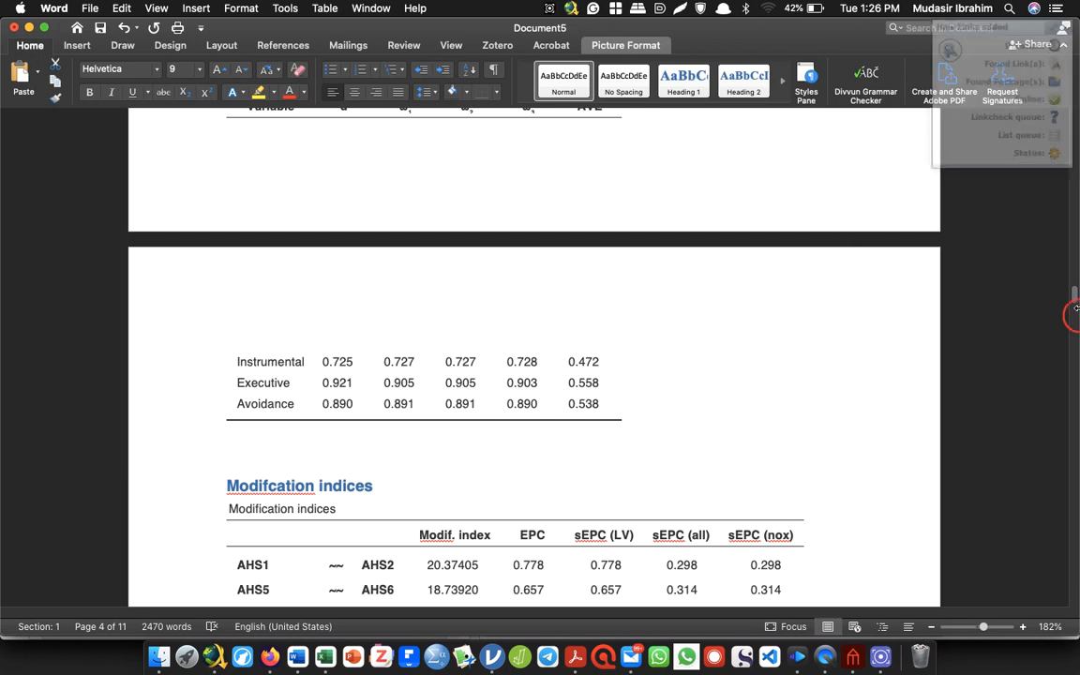
Step: Paste the second-order path diagram below the three-factor diagram at the end of the Word document
drag(1074, 295, 1074, 455)
key(super+v)
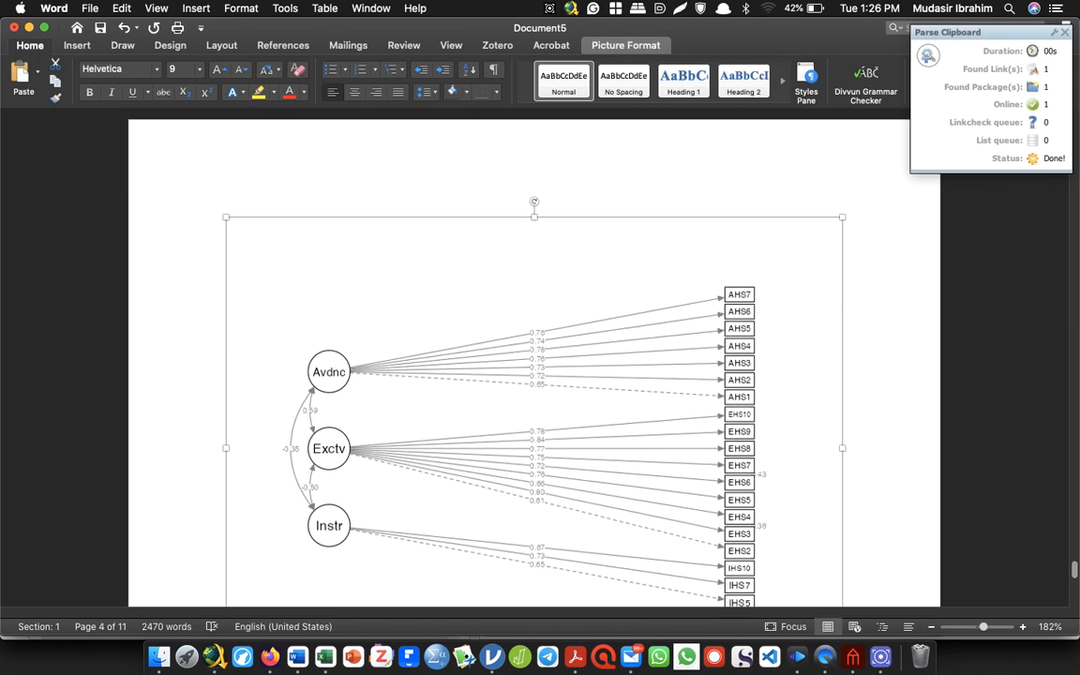
click(506, 446)
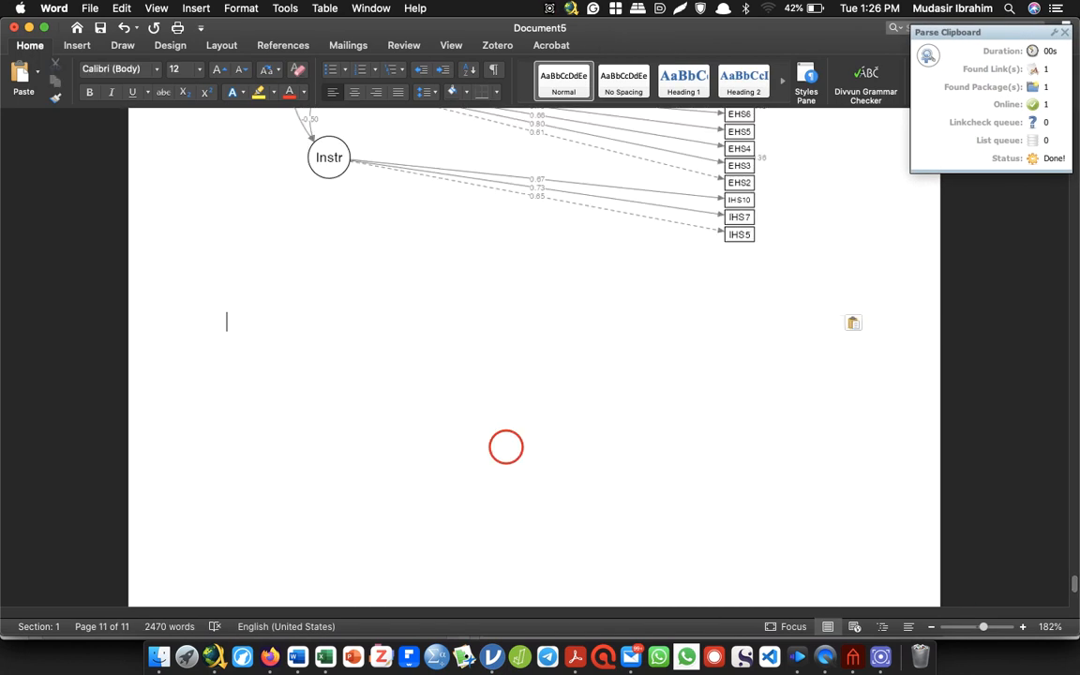
key(super+v)
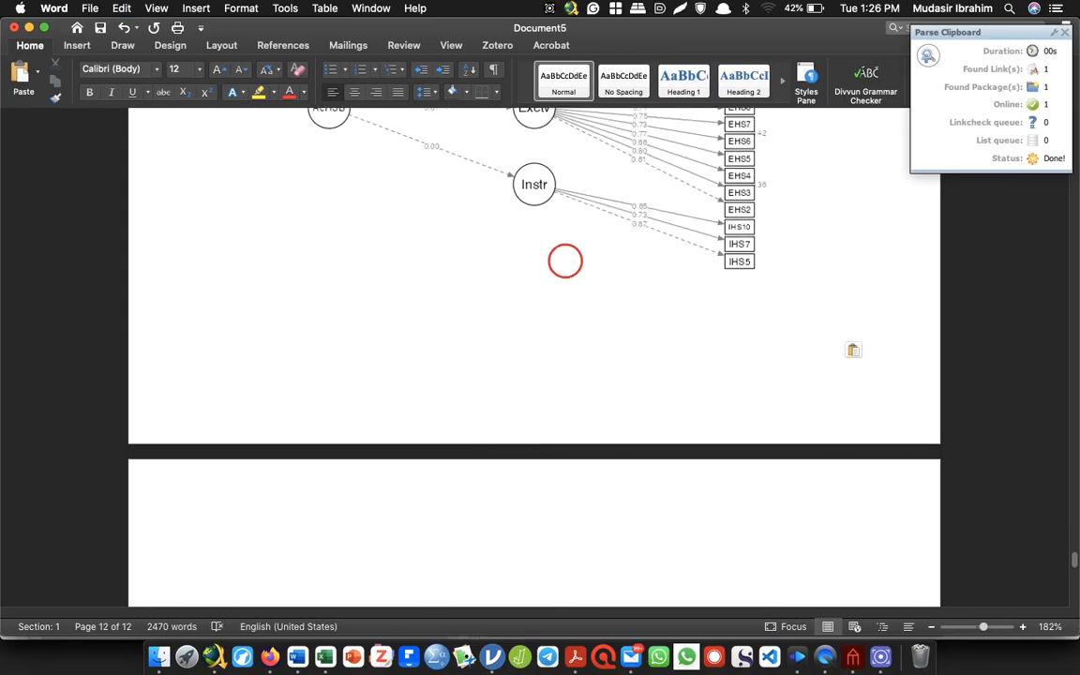
click(509, 234)
click(924, 262)
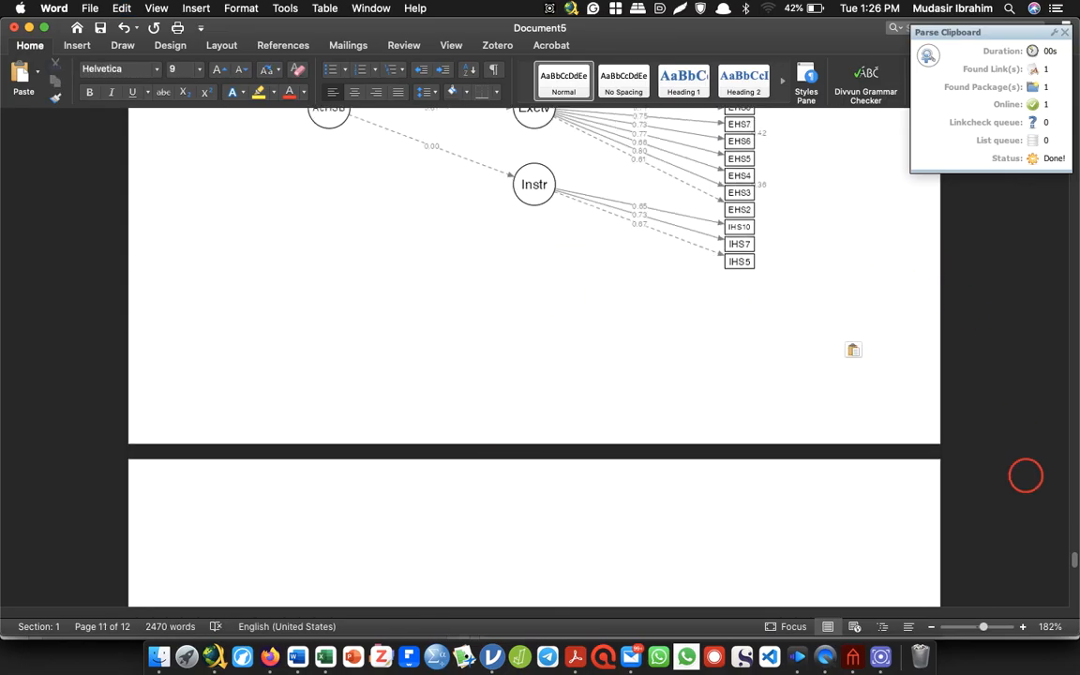
scroll(534, 356, up, 5)
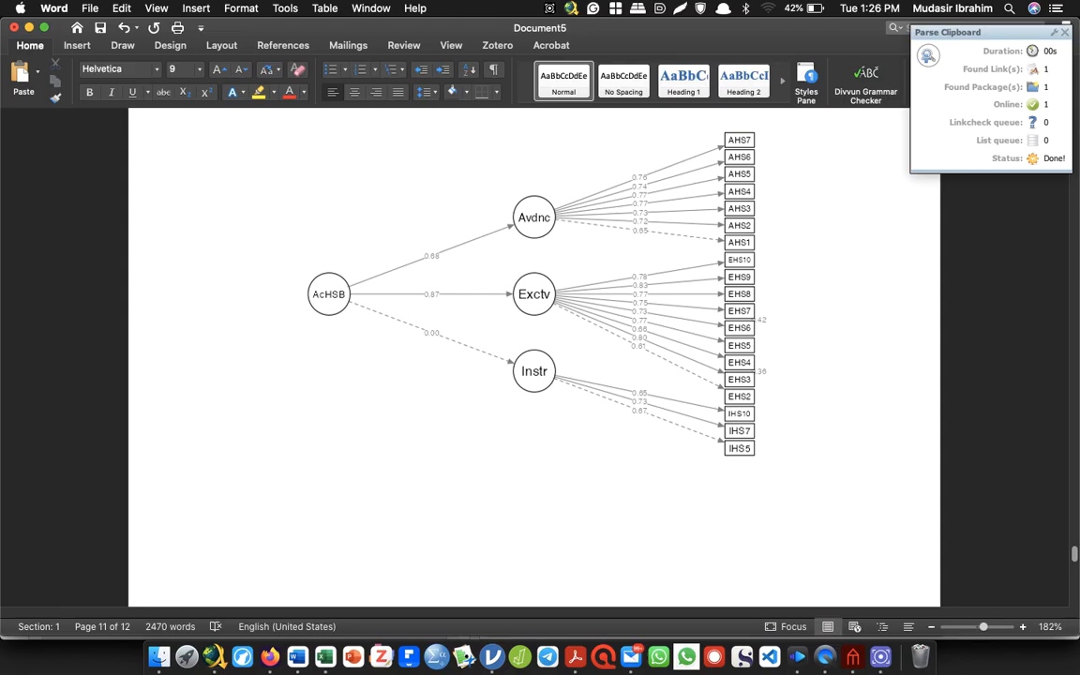
scroll(535, 356, up, 2)
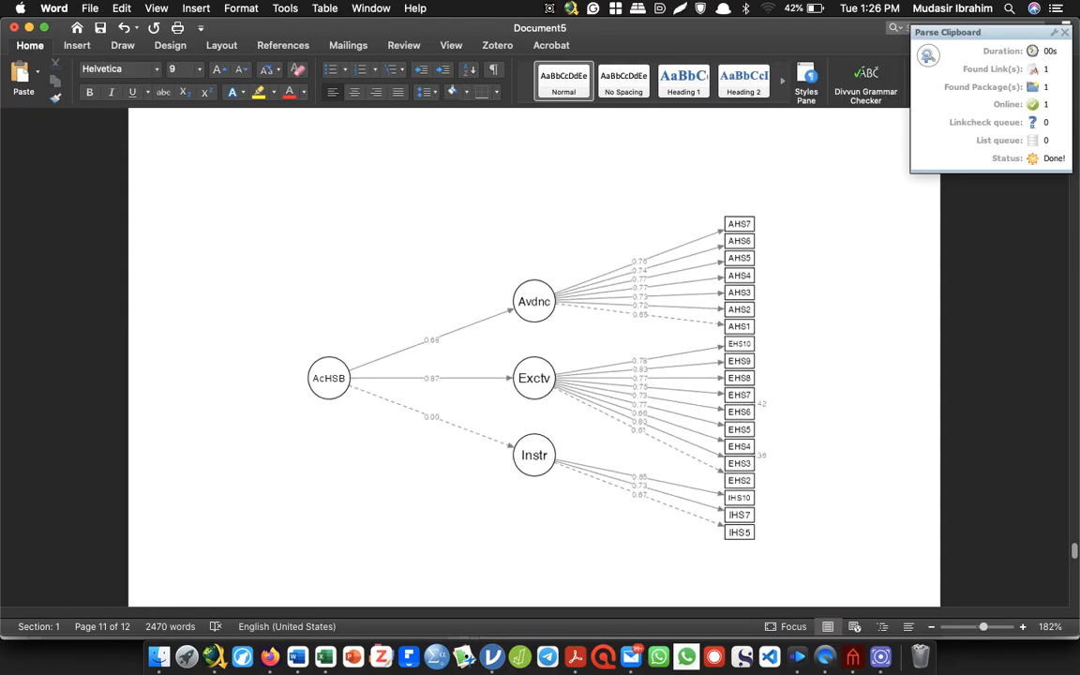
Step: Return to jamovi and examine the output options, path diagram node settings, and the second-order model's factor loadings and fit indices
key(super+Tab)
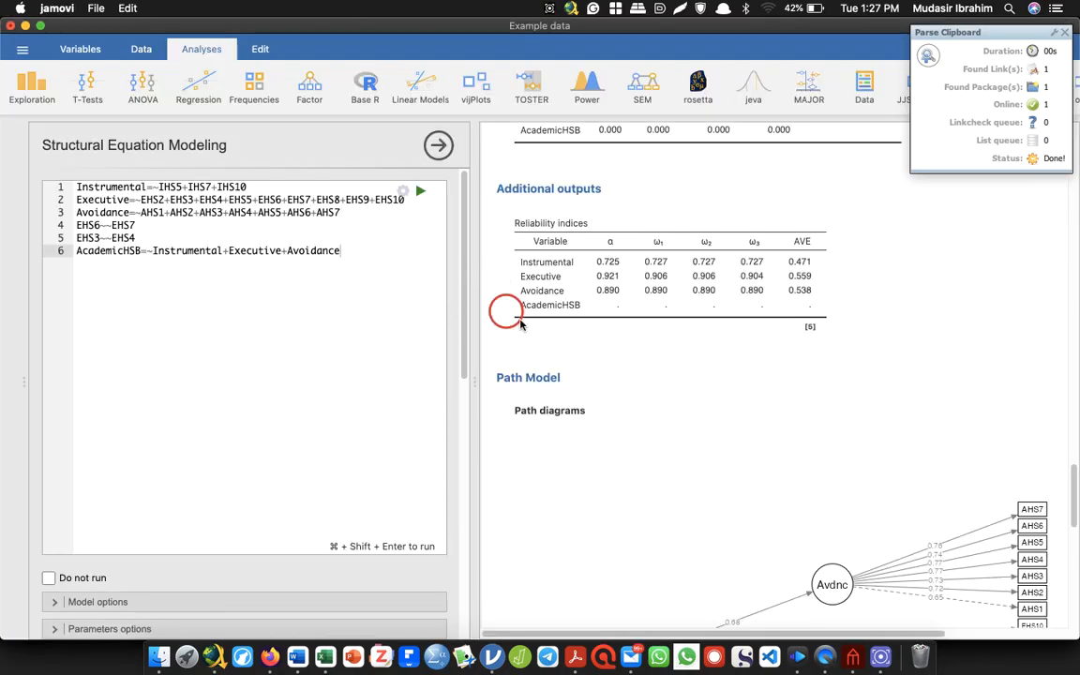
scroll(464, 400, down, 10)
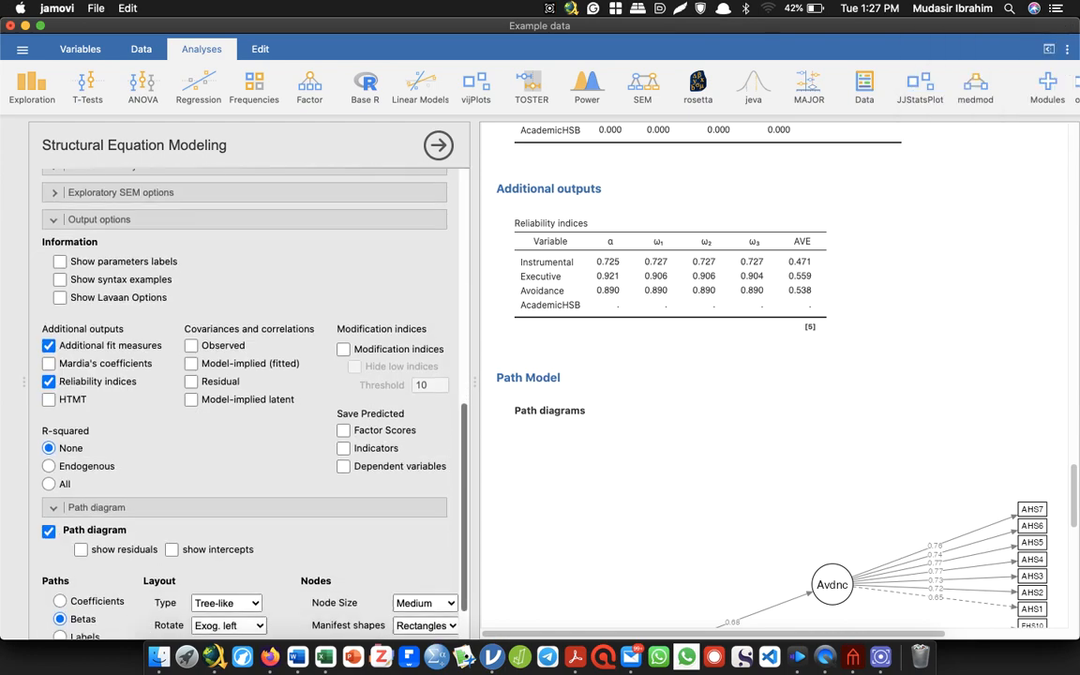
scroll(464, 400, down, 1)
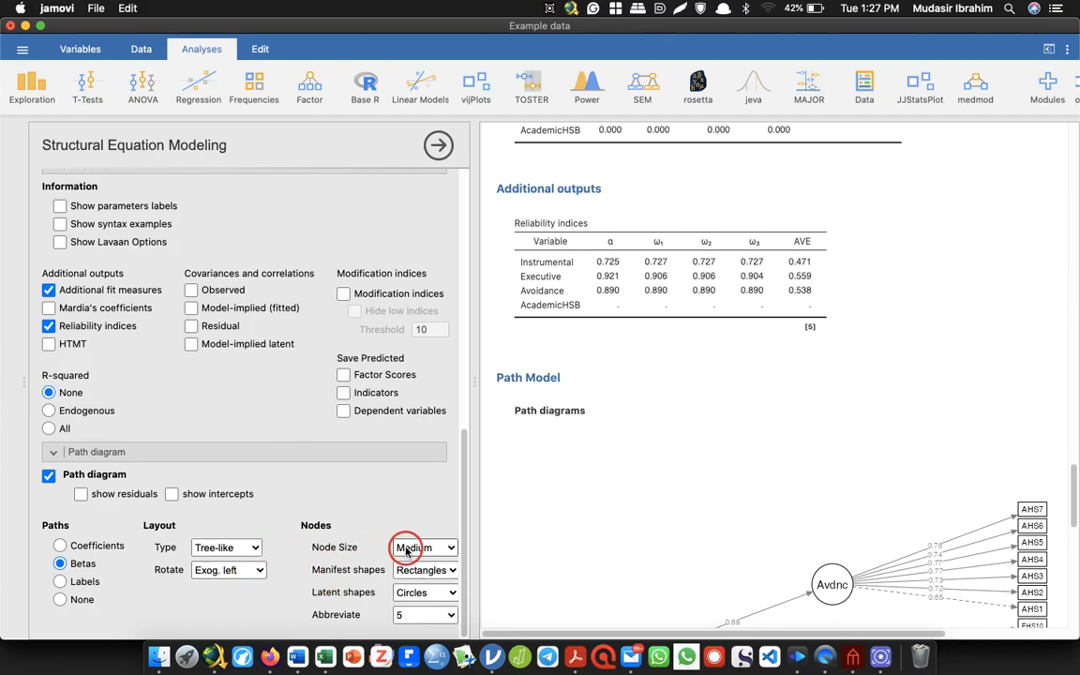
click(417, 570)
click(415, 501)
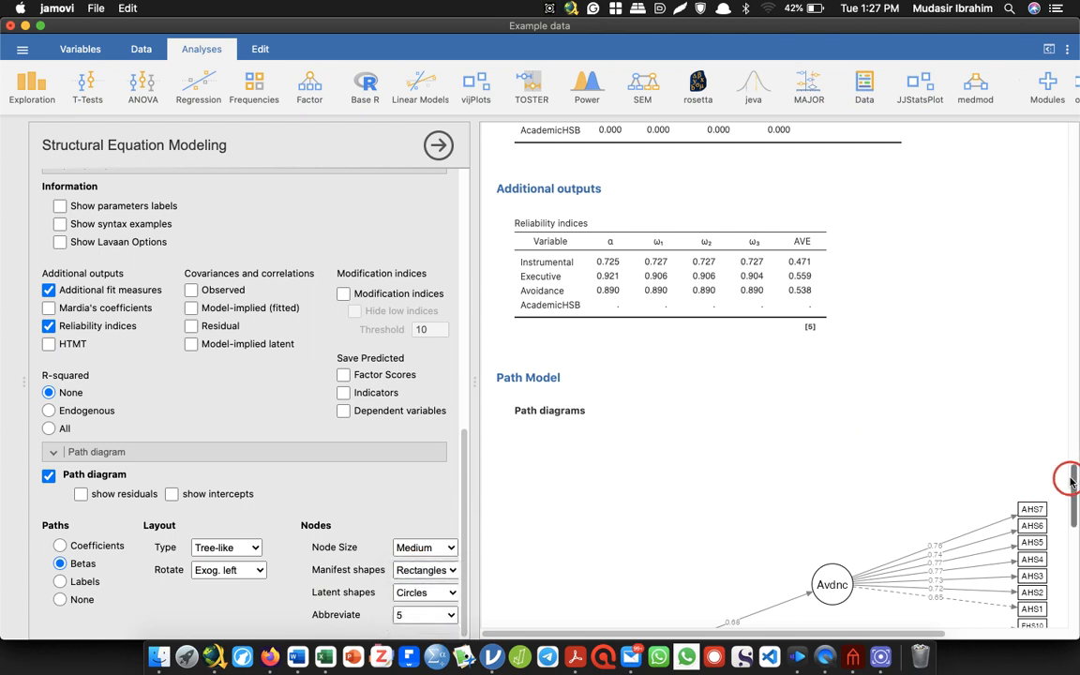
scroll(1042, 483, up, 10)
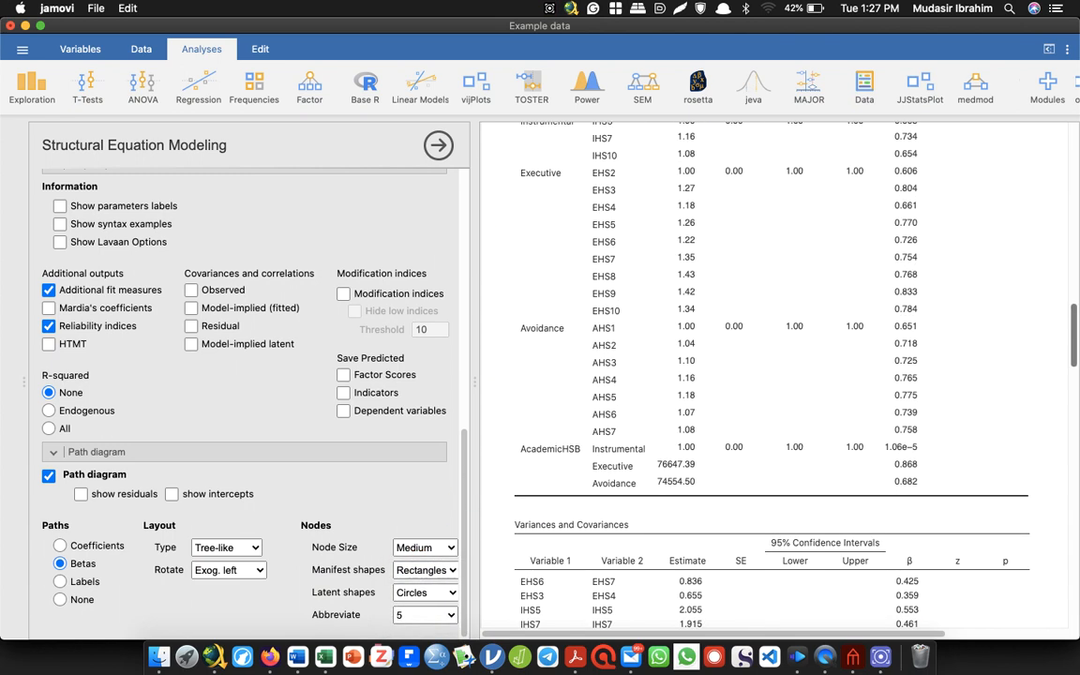
scroll(1071, 208, up, 10)
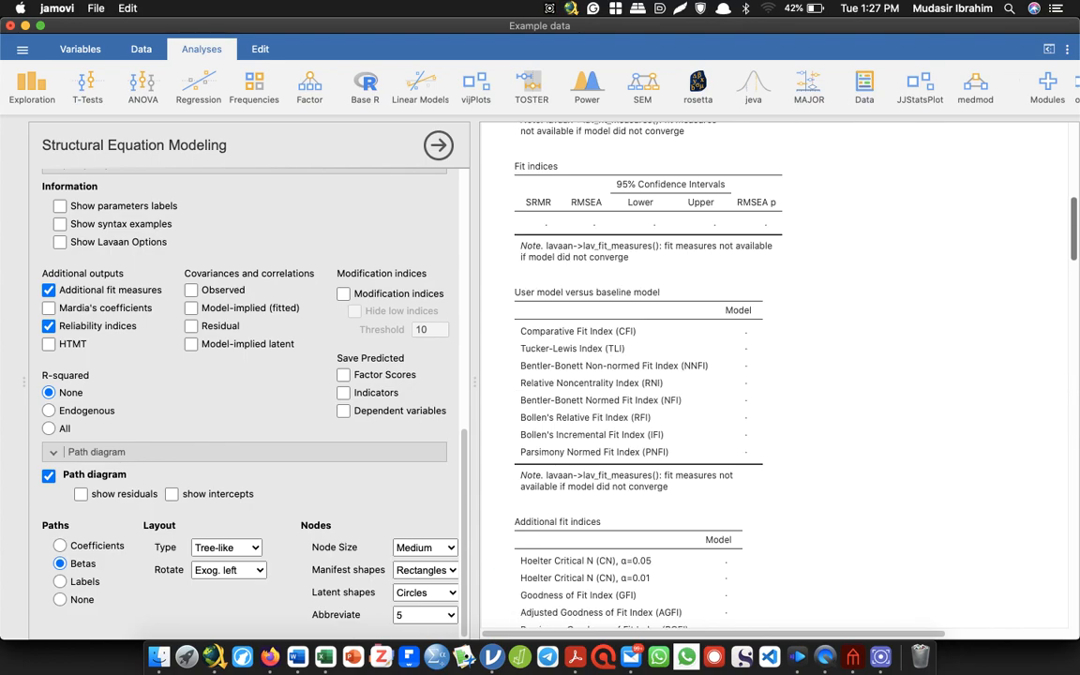